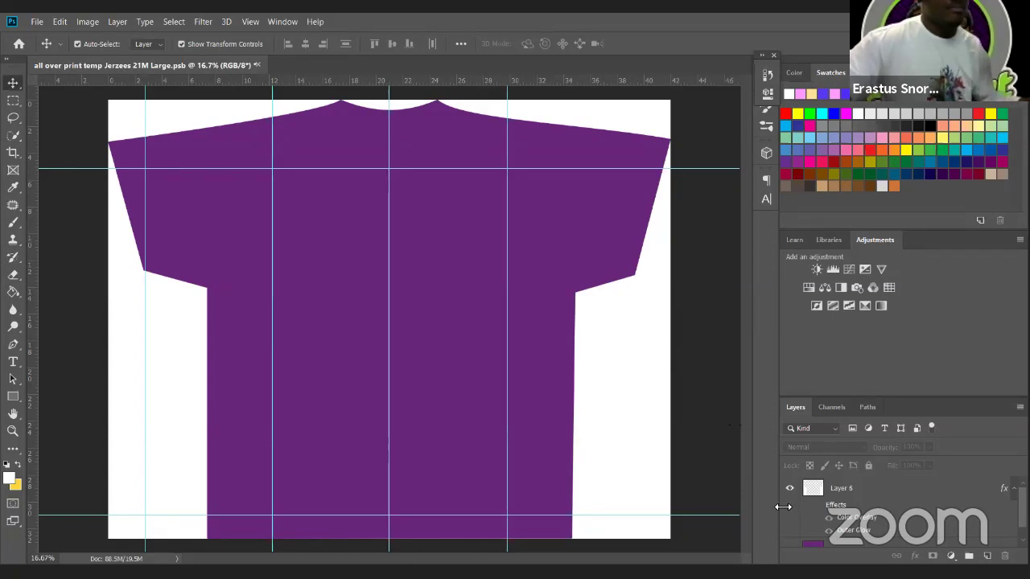
- Hide the white T-shirt template layer so the canvas shows only solid purple
scroll(820, 490, "down", 1)
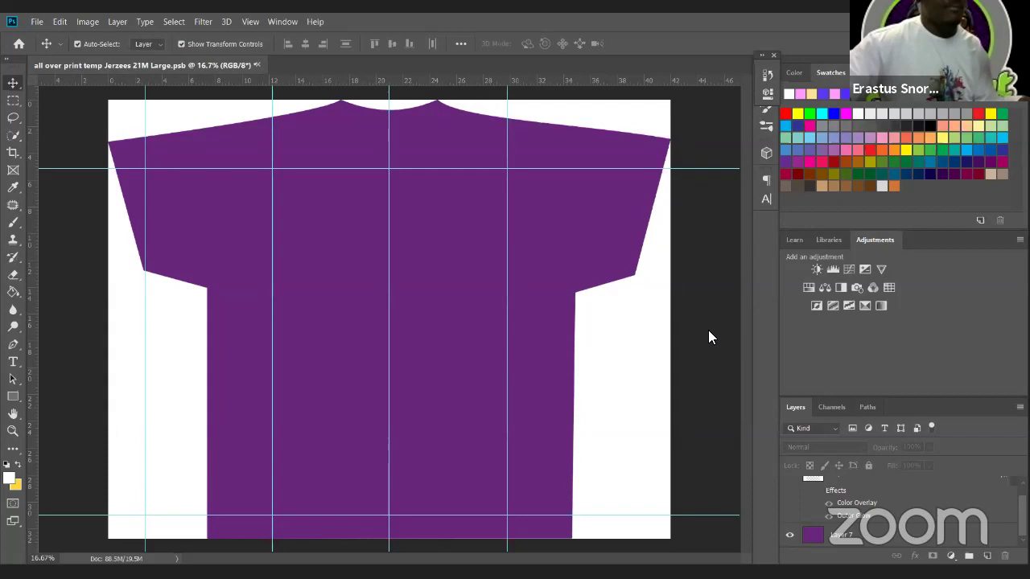
scroll(810, 510, "up", 1)
left_click(791, 492)
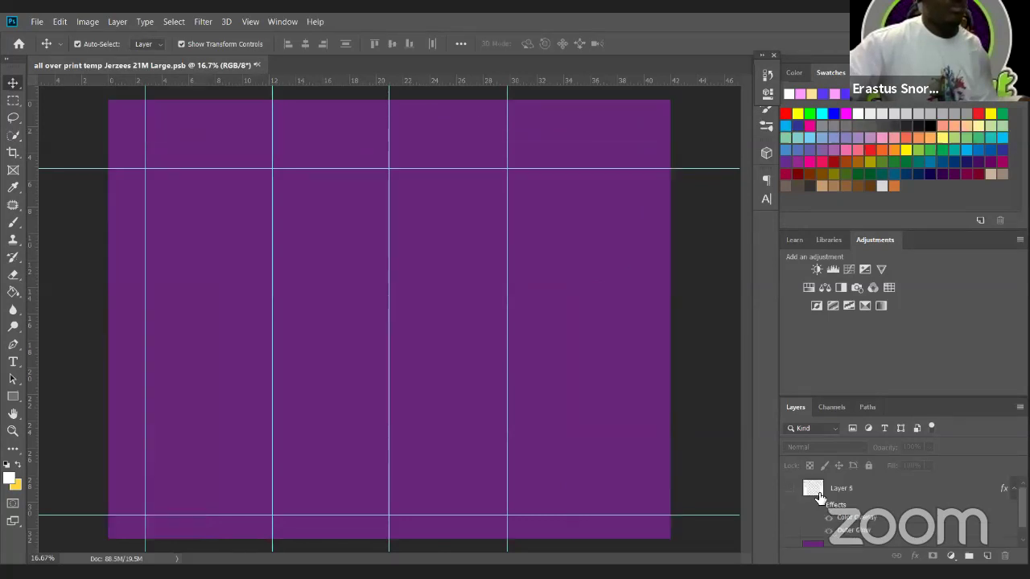
scroll(820, 498, "down", 1)
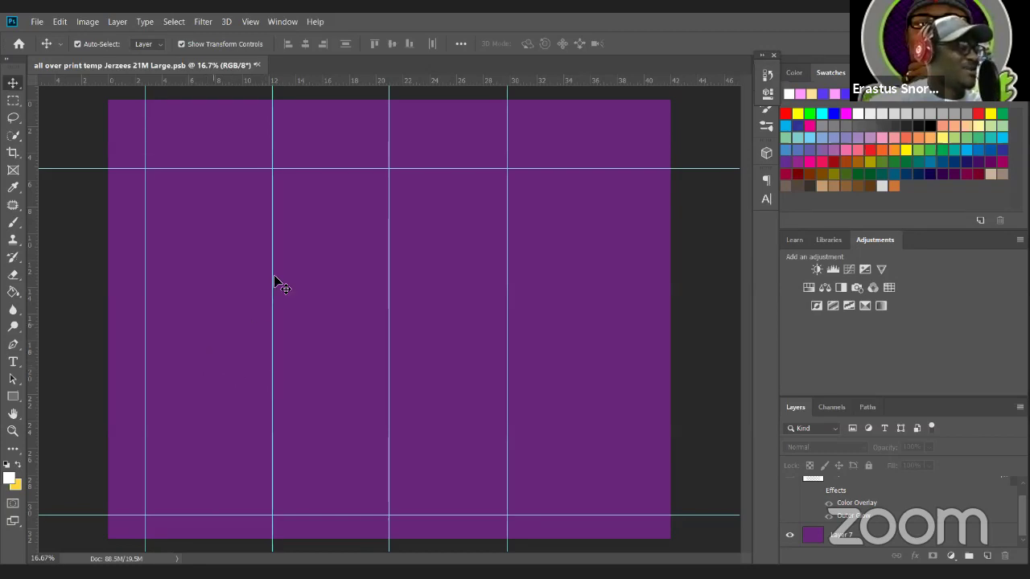
left_click(543, 191)
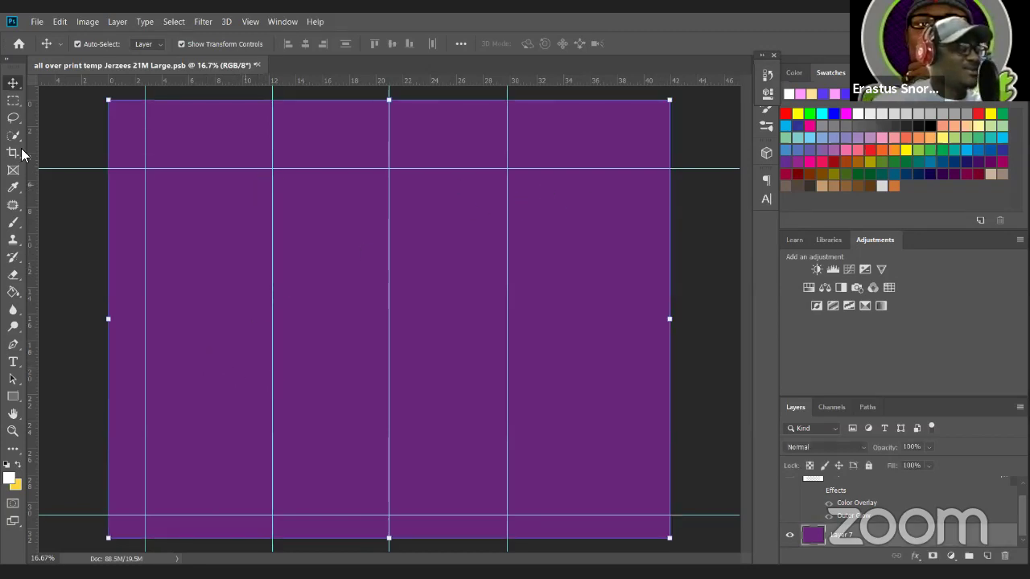
key("ctrl+t")
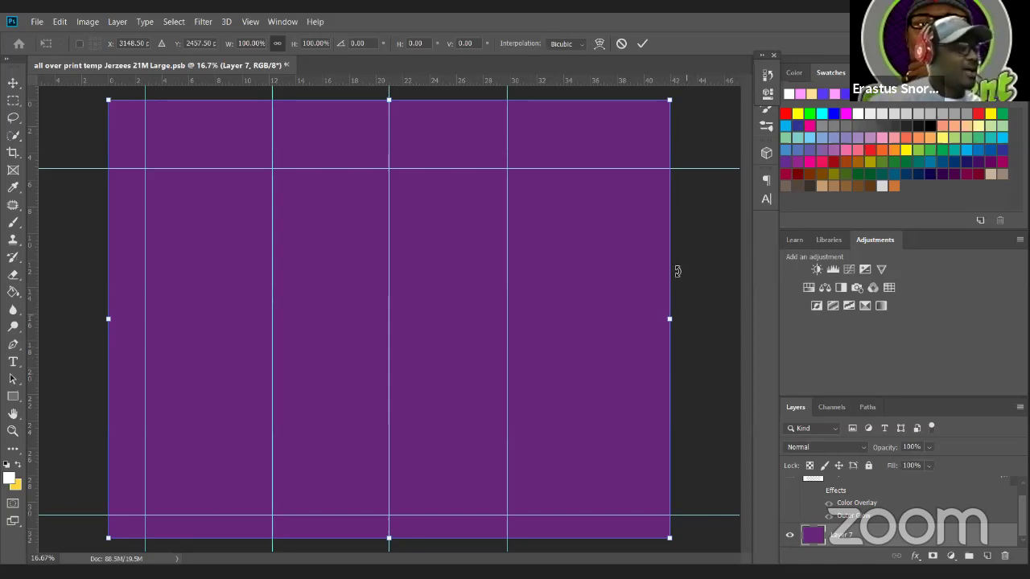
left_click(642, 44)
left_click(713, 236)
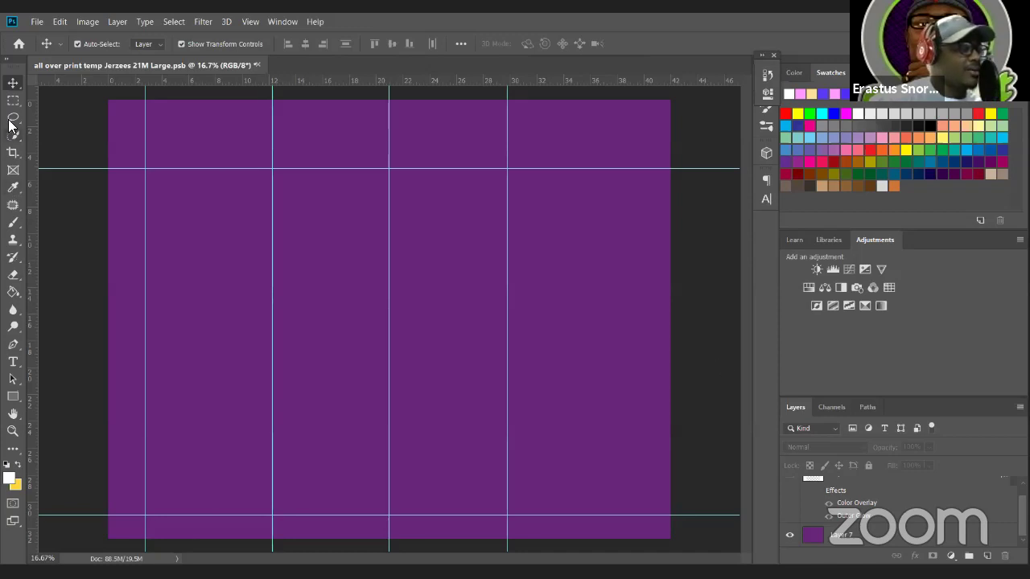
- Try out the Rectangle, Brush, Eraser, Blur and Quick Selection tools
left_click(12, 397)
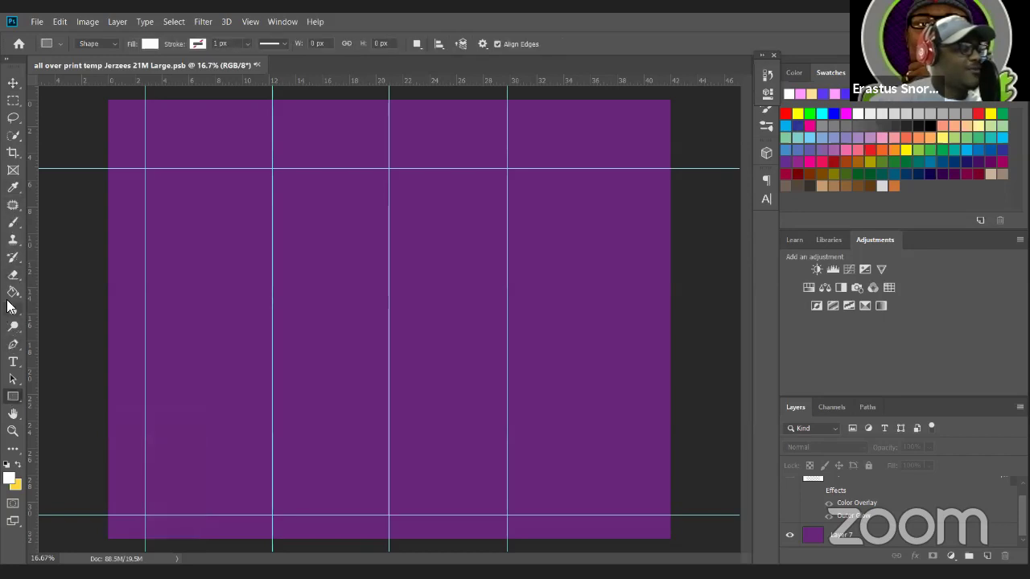
right_click(13, 399)
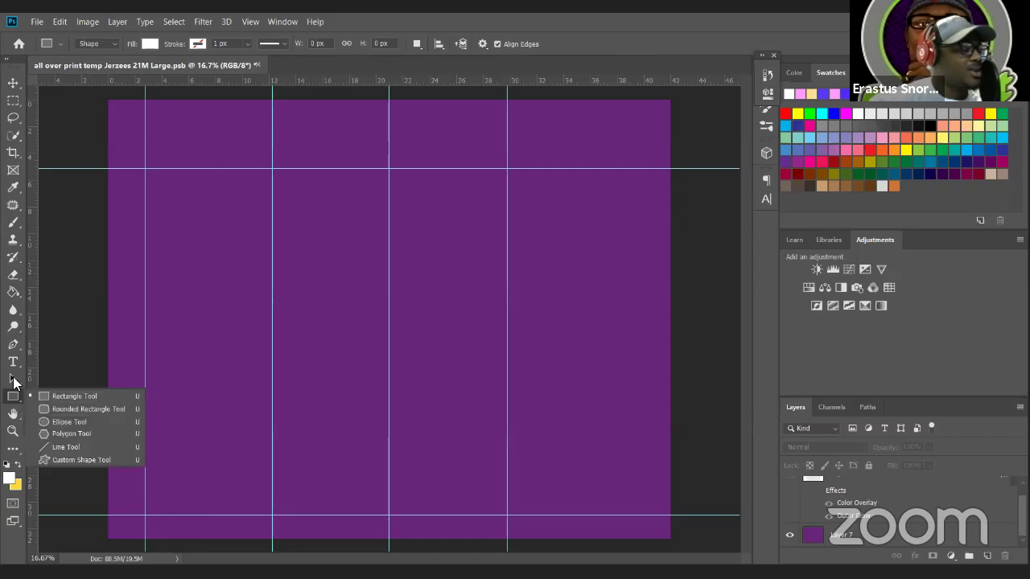
left_click(12, 225)
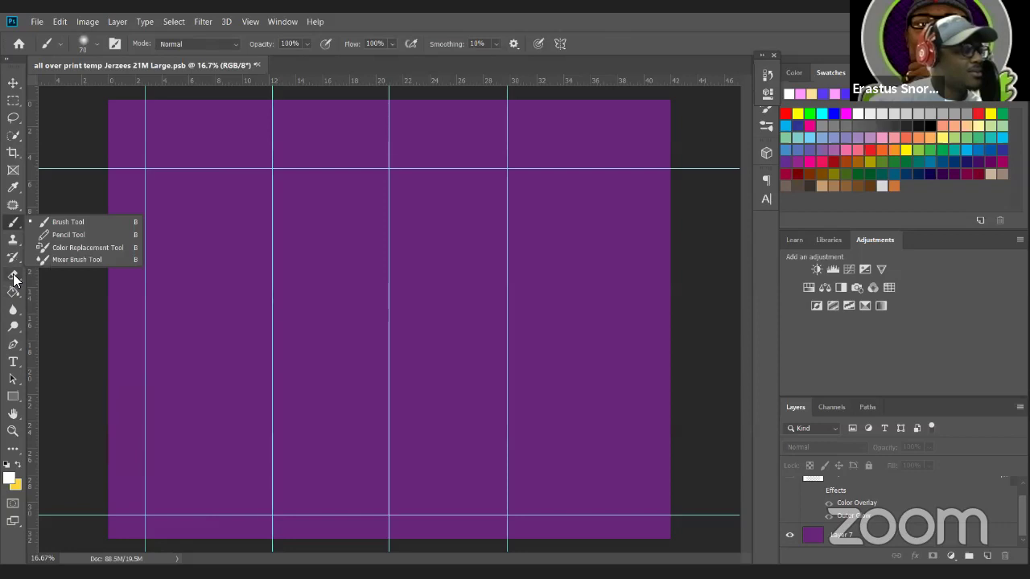
left_click(14, 276)
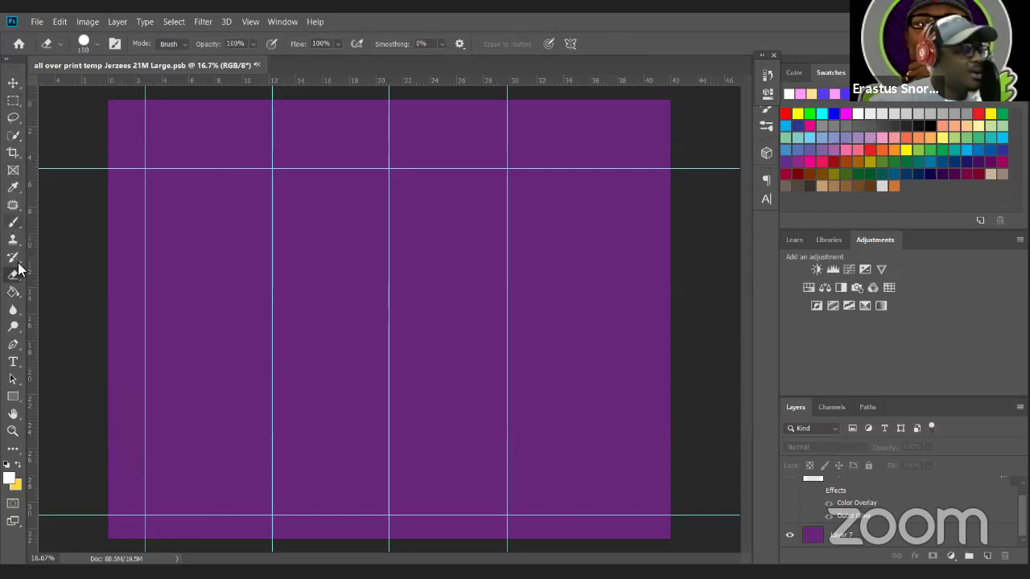
left_click(13, 310)
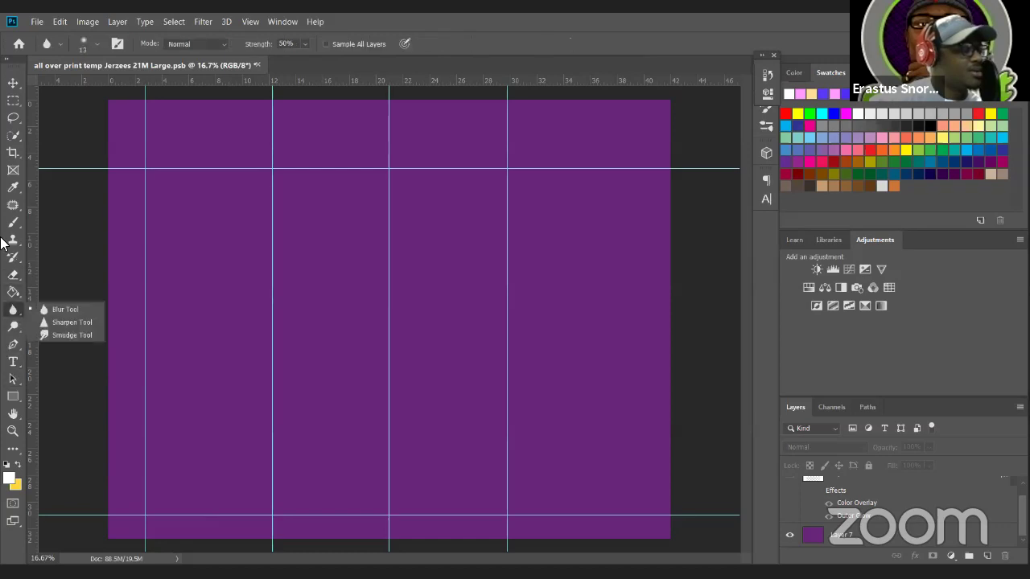
left_click(14, 136)
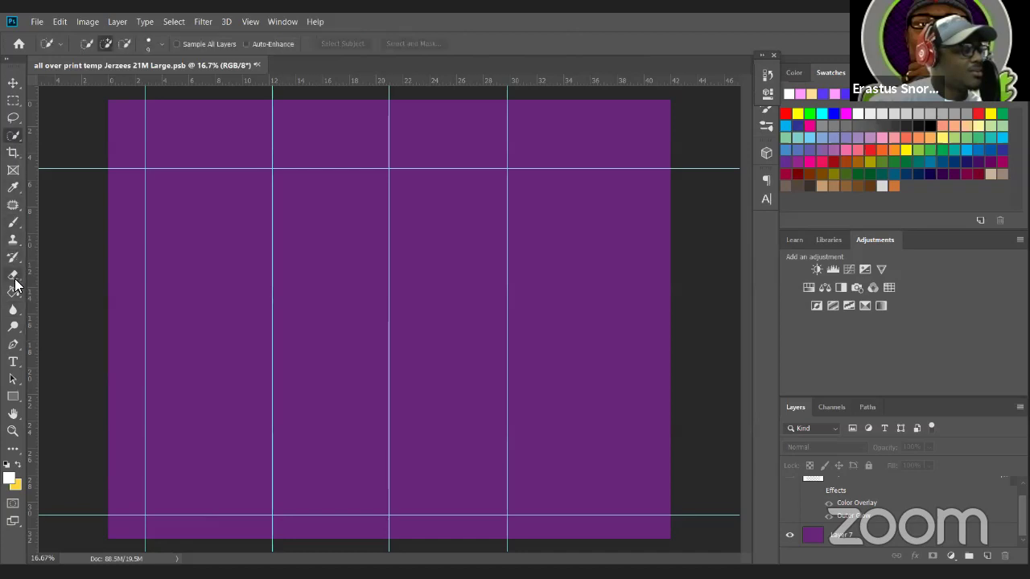
left_click(12, 225)
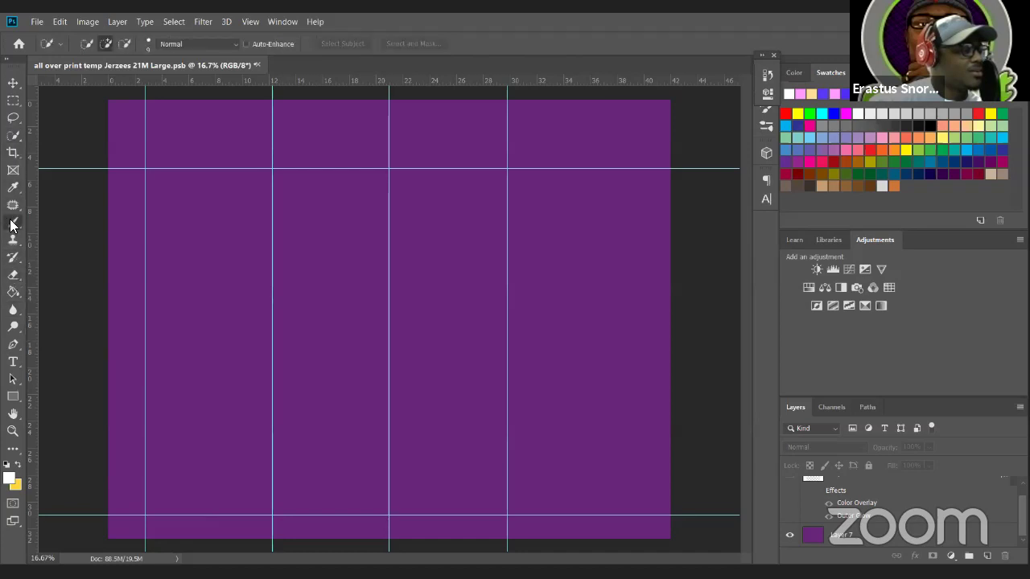
- Try the Spot Healing, Patch and Eyedropper tool groups
left_click(14, 205)
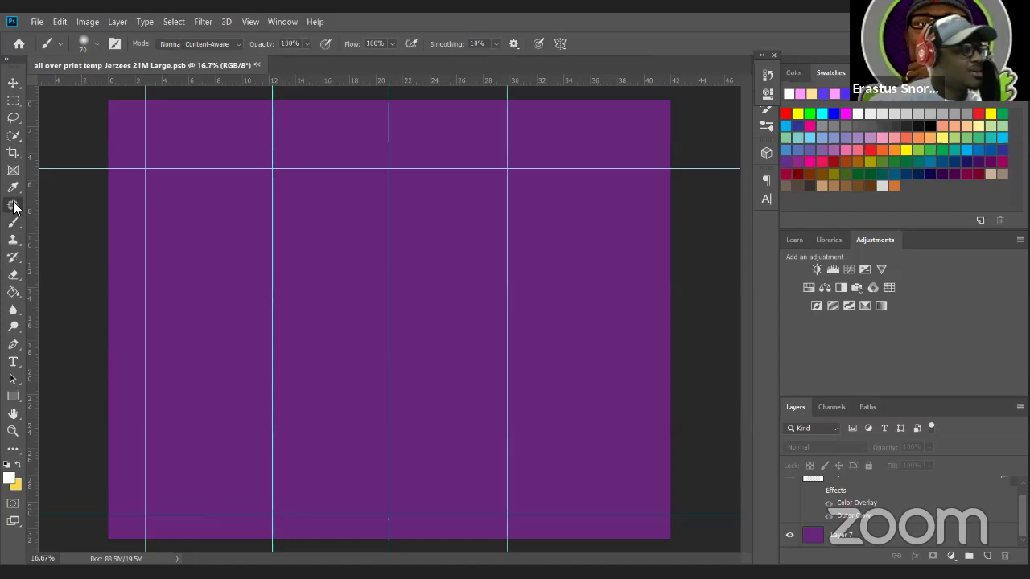
right_click(14, 205)
left_click(80, 228)
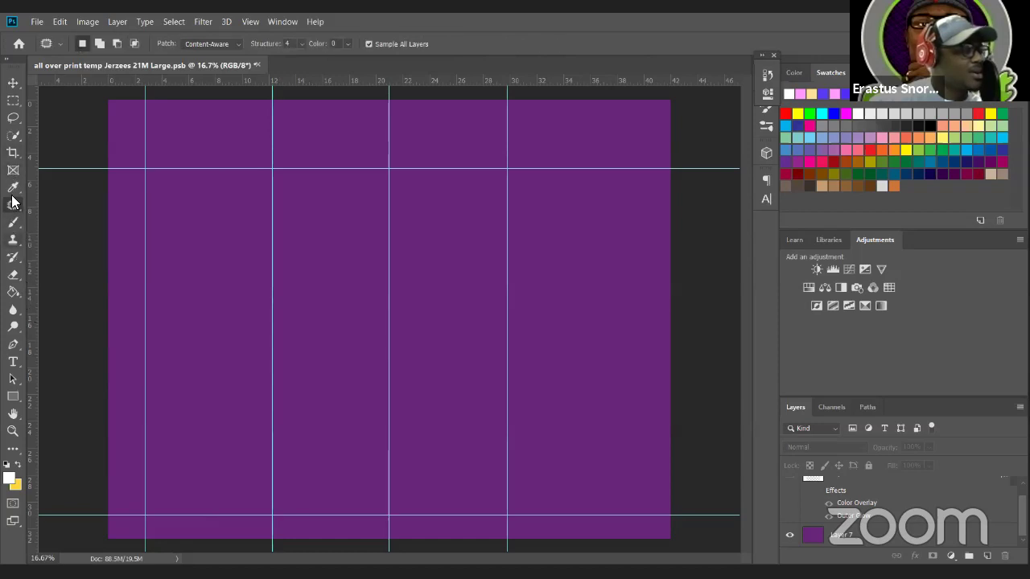
left_click(12, 189)
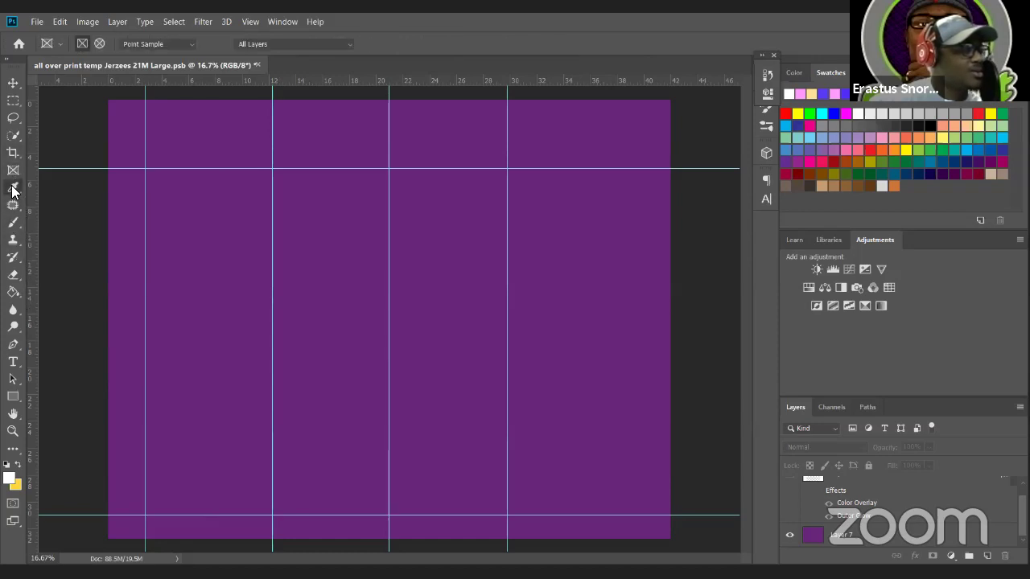
right_click(12, 189)
left_click(68, 182)
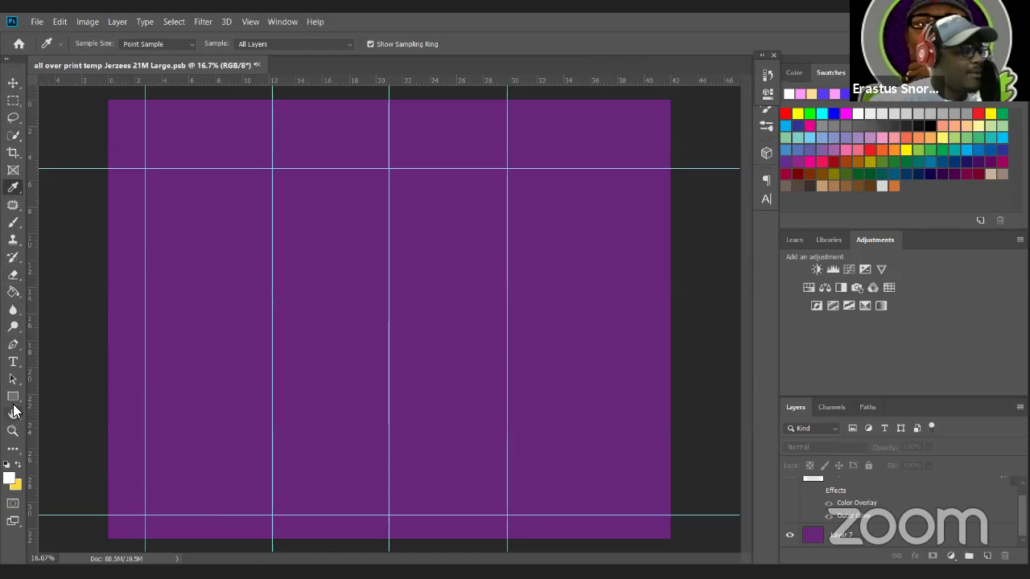
- Check the Pen tools, then choose the Gradient Tool from the Paint Bucket group
left_click(12, 348)
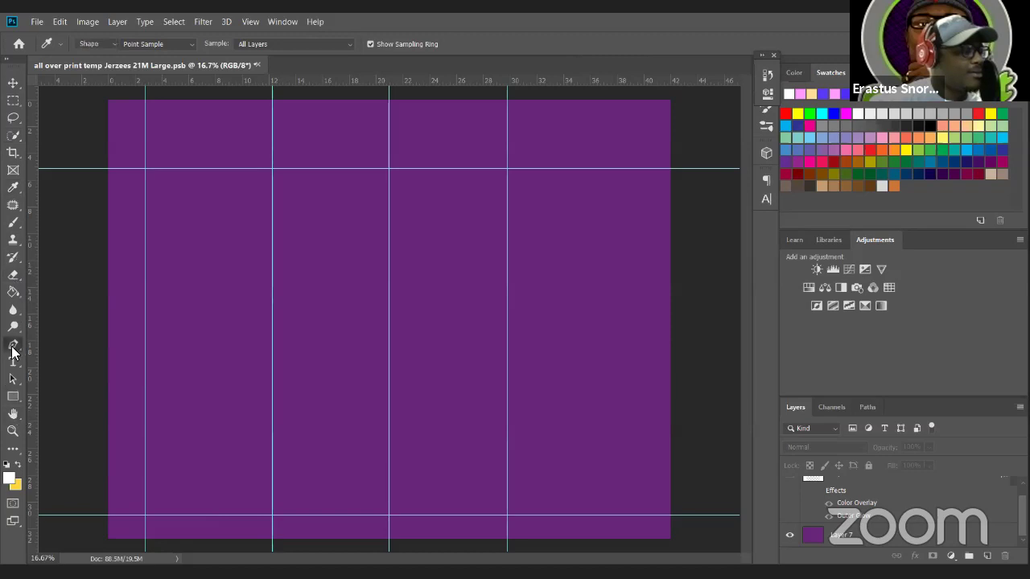
right_click(12, 351)
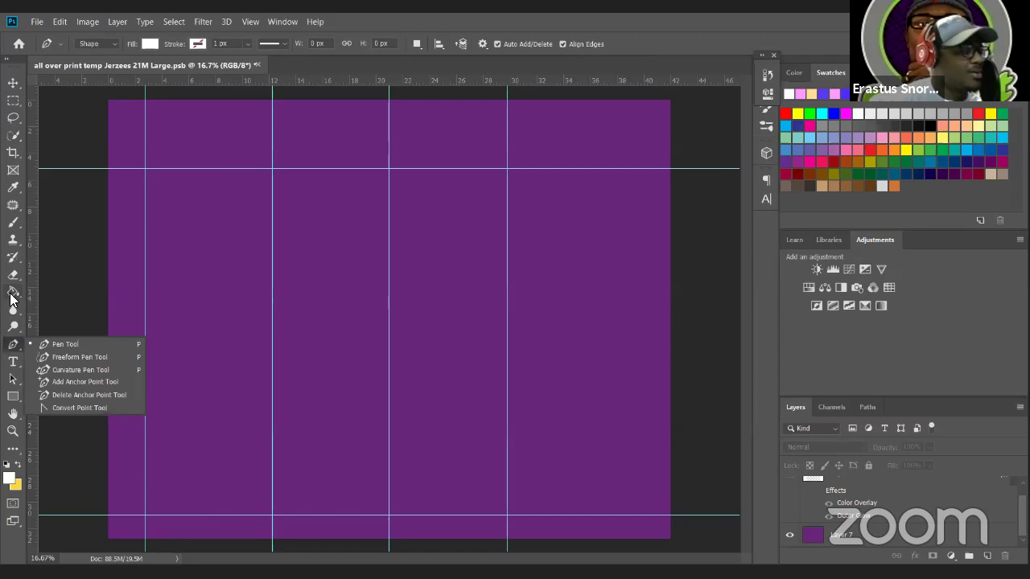
left_click(12, 297)
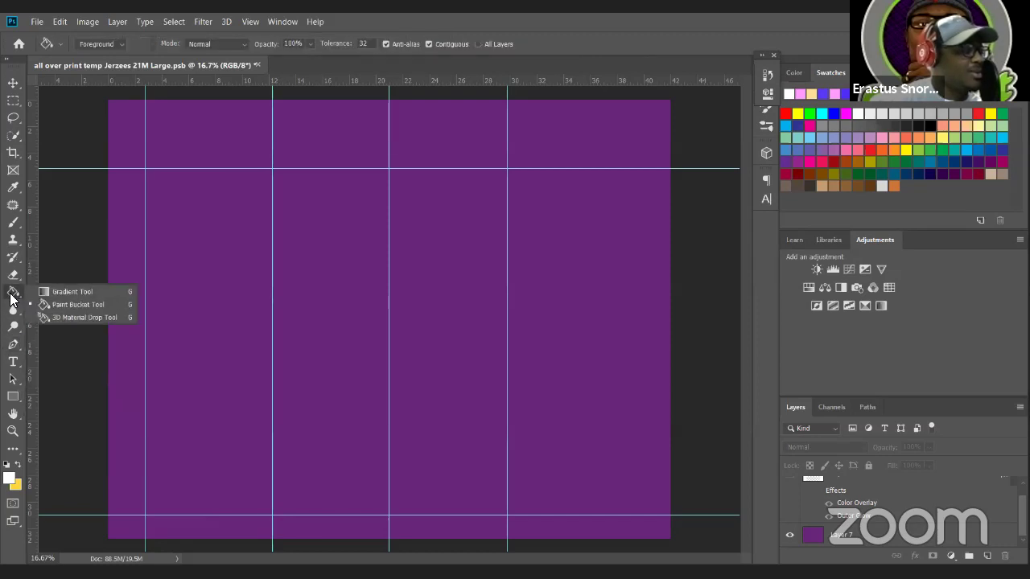
left_click(10, 299)
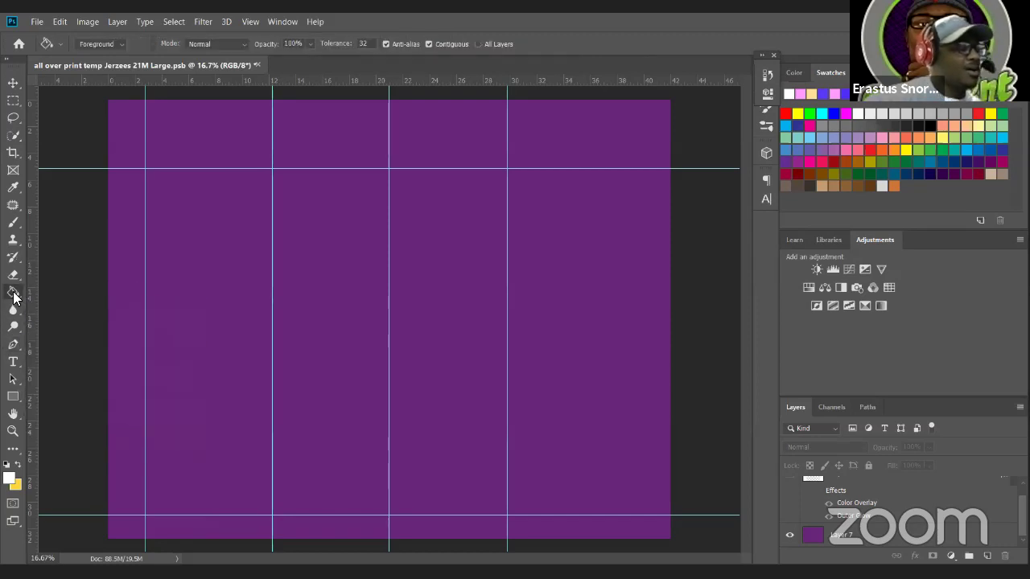
right_click(13, 295)
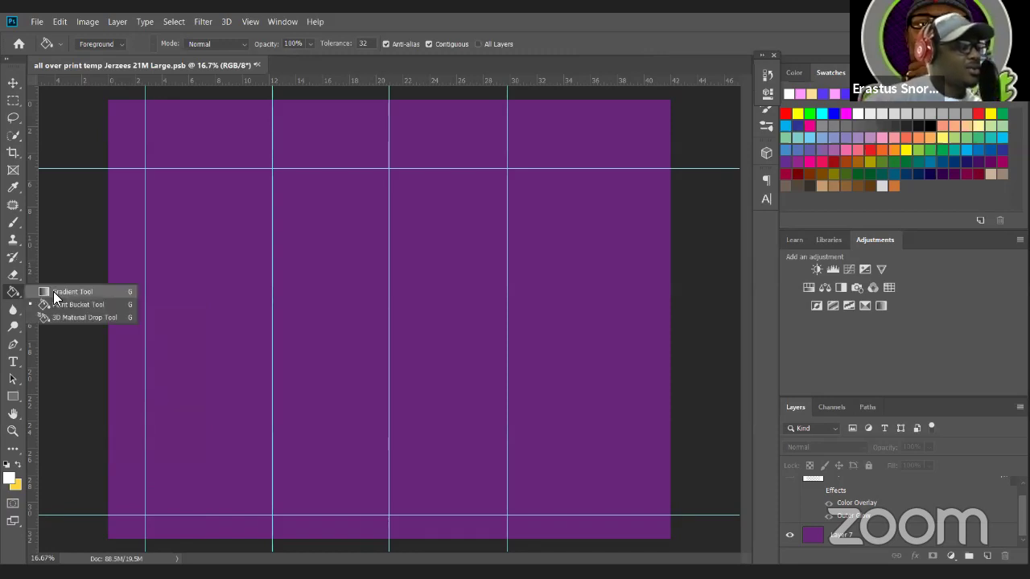
left_click(72, 292)
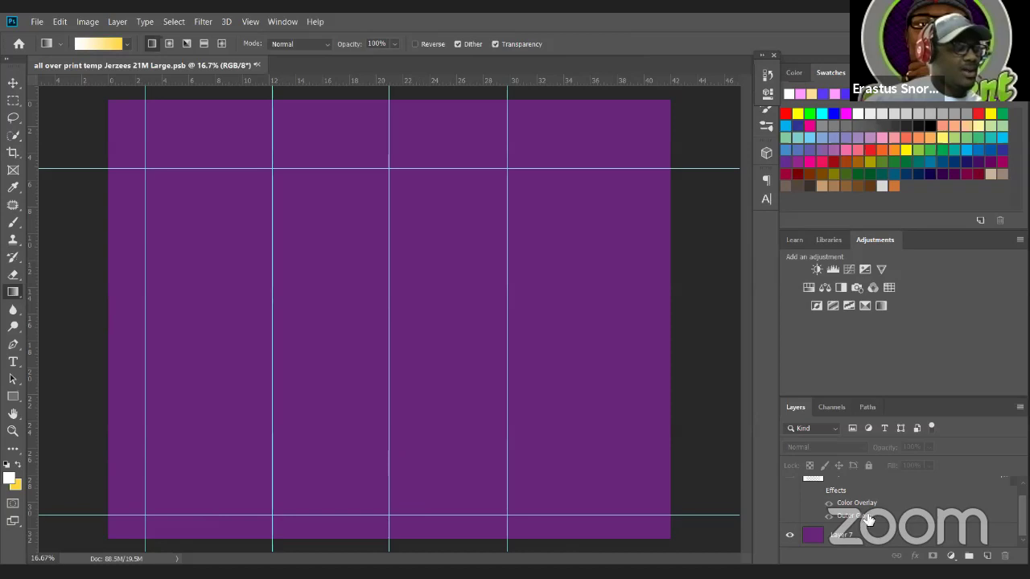
- Select Layer 7 and set the gradient's left stop to the sampled canvas purple 5c2b78
left_click(844, 536)
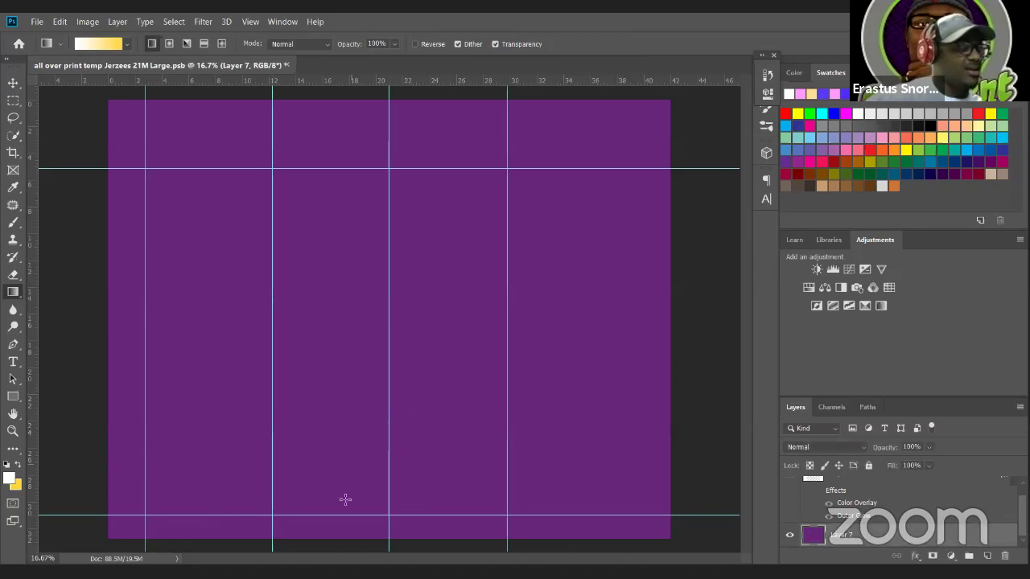
left_click(98, 43)
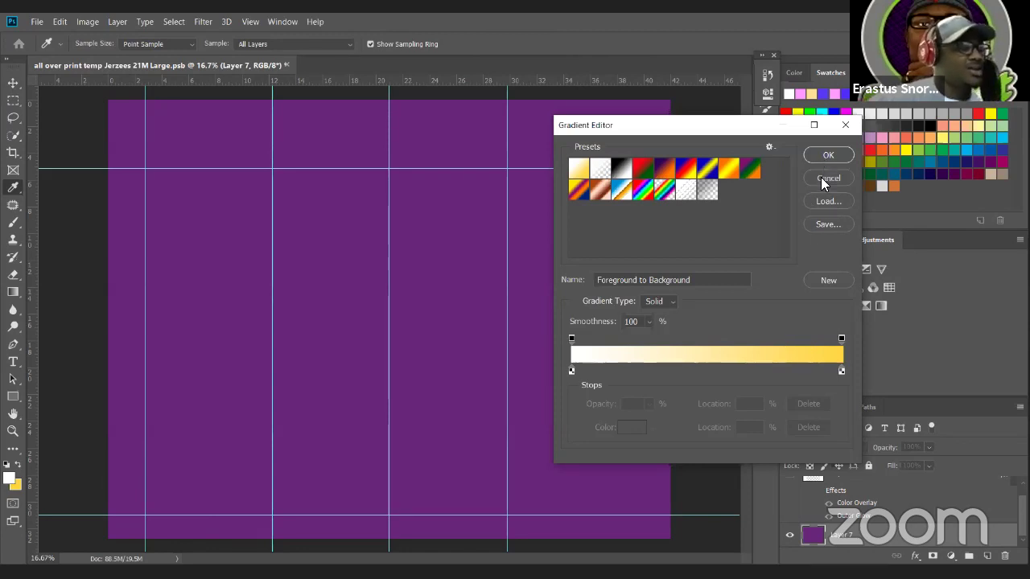
left_click(571, 371)
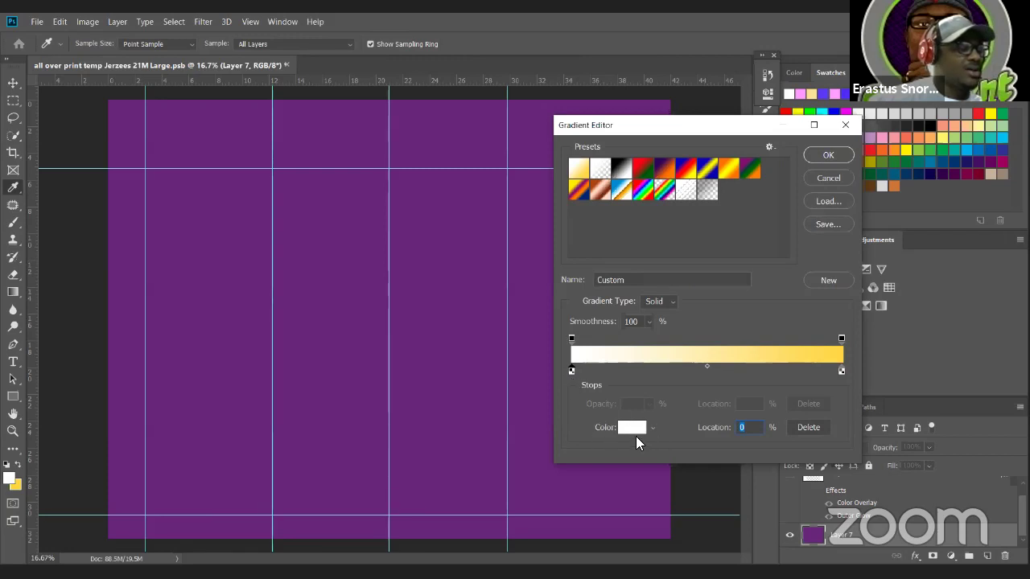
left_click(629, 432)
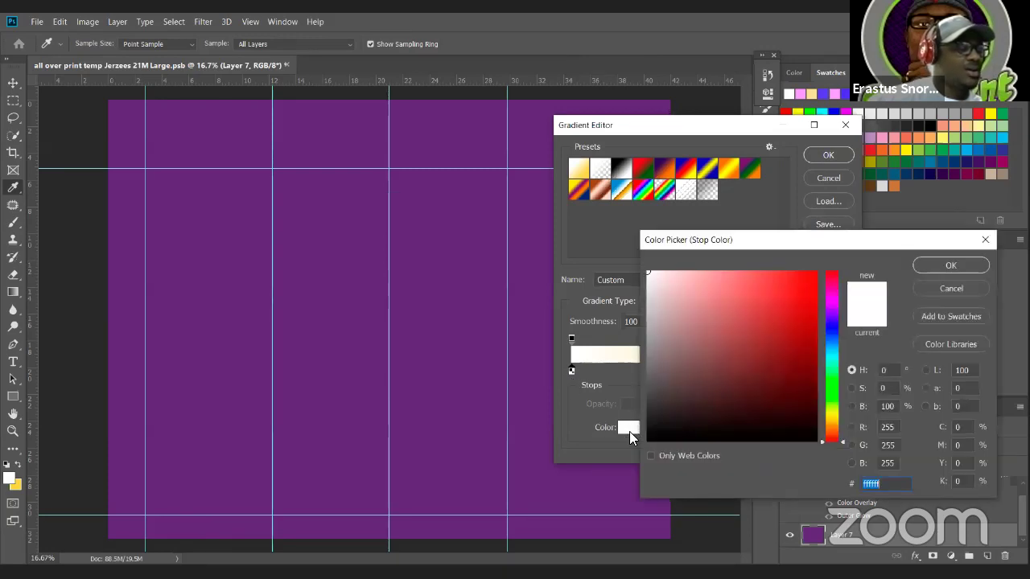
left_click(475, 239)
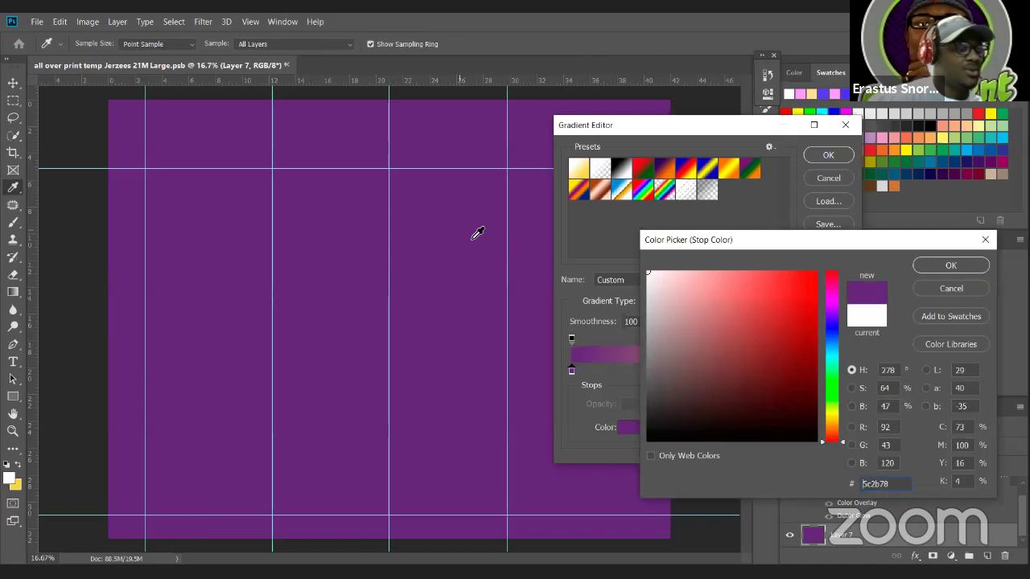
left_click(945, 268)
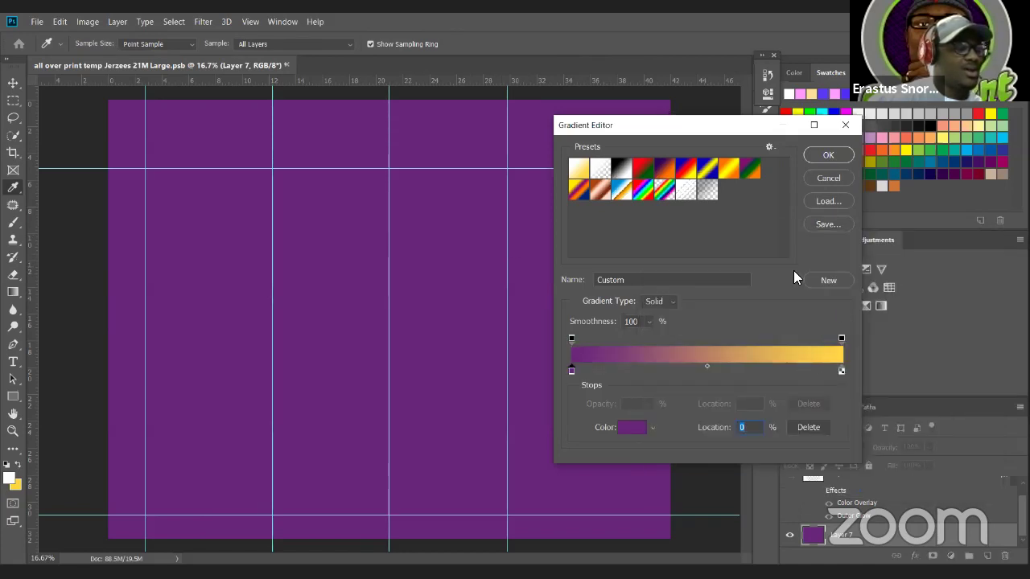
left_click(817, 160)
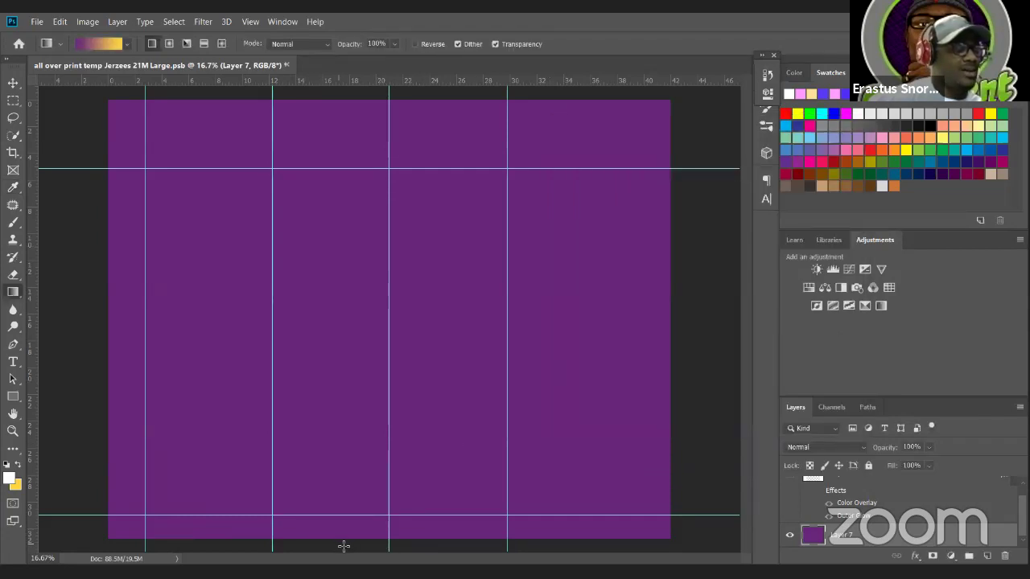
- Draw a vertical gradient on Layer 7, yellow at the top fading to purple at the bottom
left_click_drag(343, 545, 353, 101)
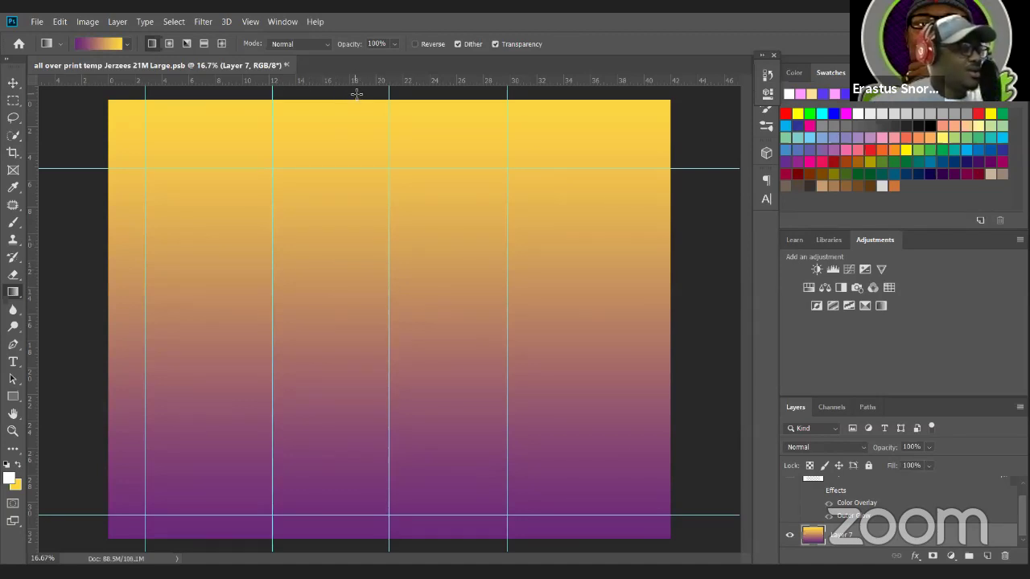
left_click_drag(356, 94, 370, 413)
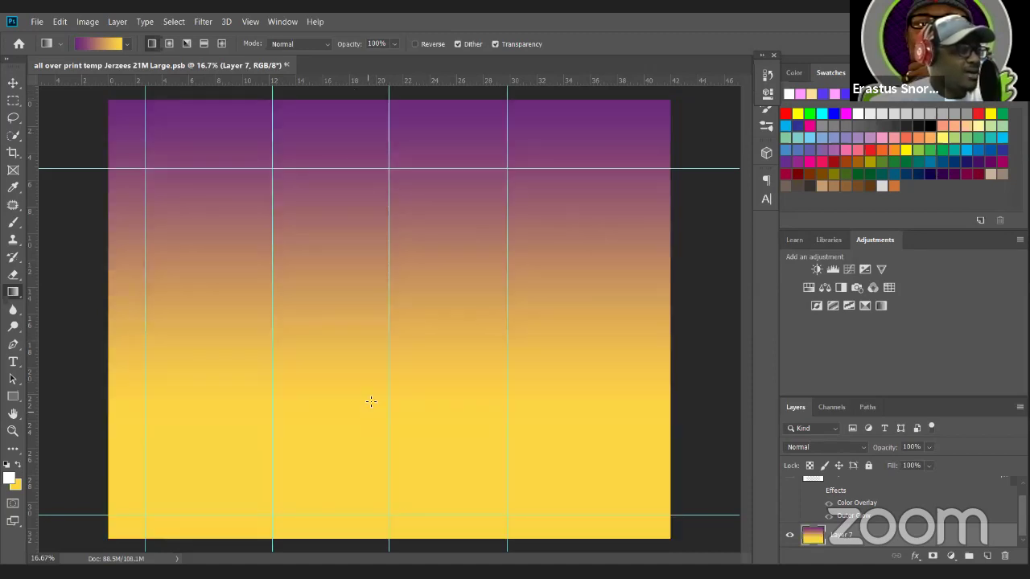
left_click_drag(701, 317, 34, 317)
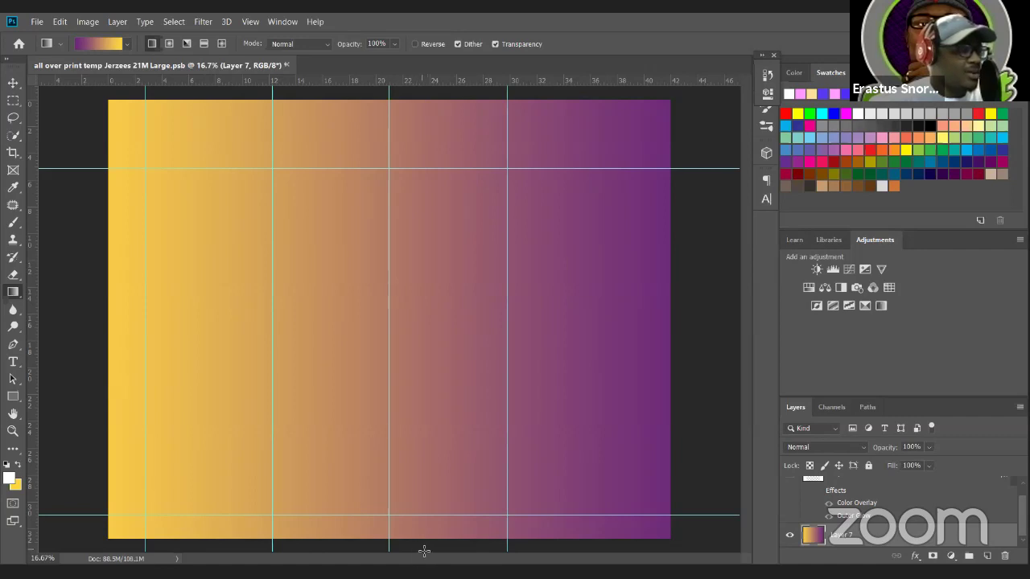
mouse_move(424, 551)
left_mouse_down()
mouse_move(404, 280)
mouse_move(416, 98)
left_mouse_up()
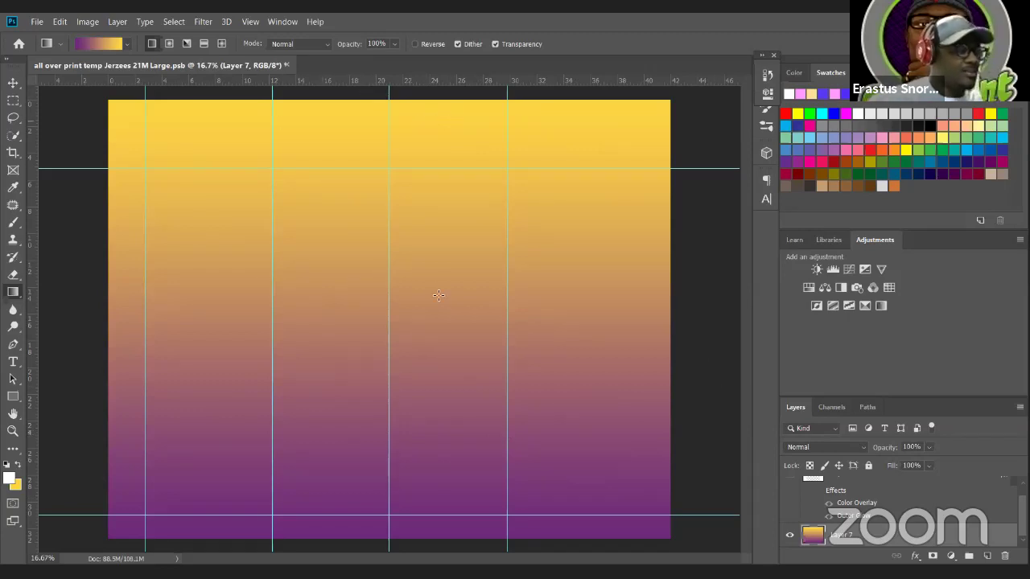
left_click(16, 83)
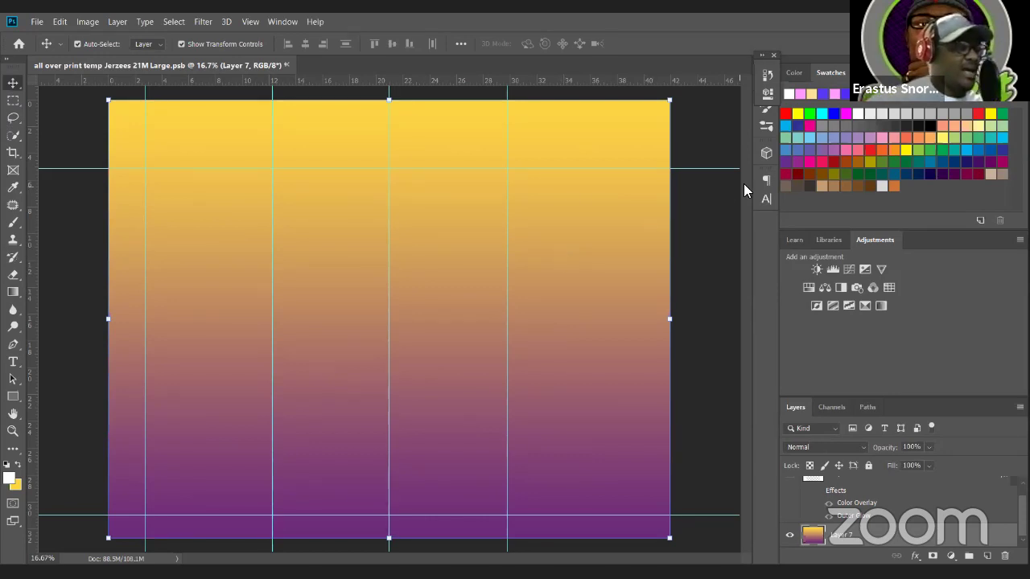
- Show Layer 5's T-shirt template so the gradient fills only the shirt, toggling its Color Overlay
left_click(706, 205)
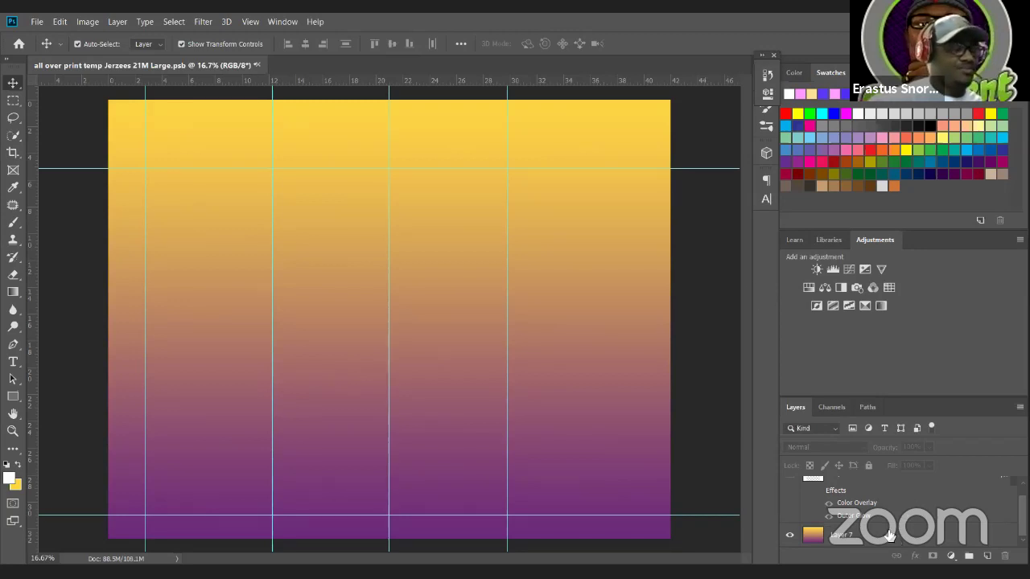
scroll(850, 518, "up", 1)
left_click(790, 489)
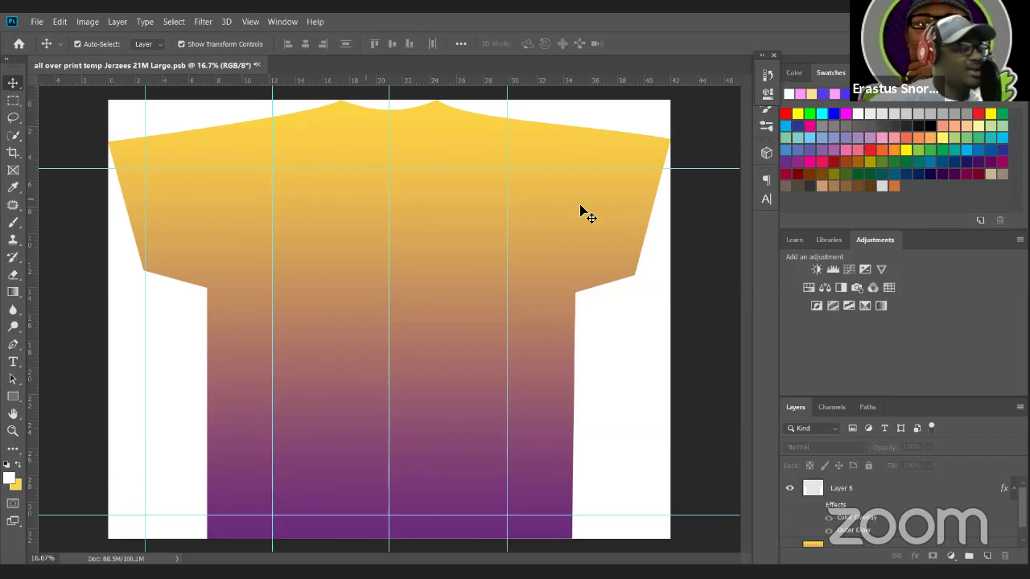
left_click(829, 517)
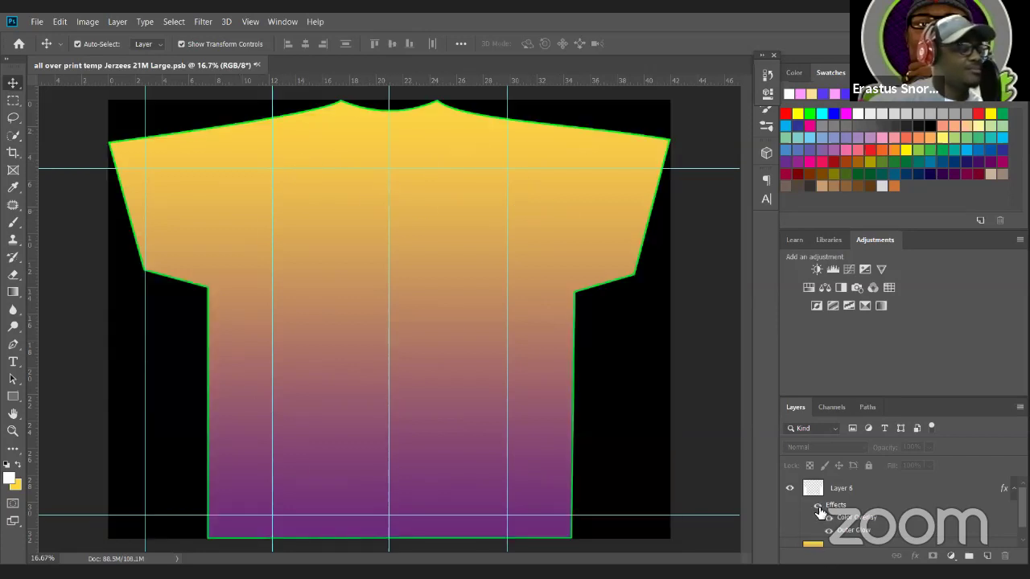
left_click(828, 517)
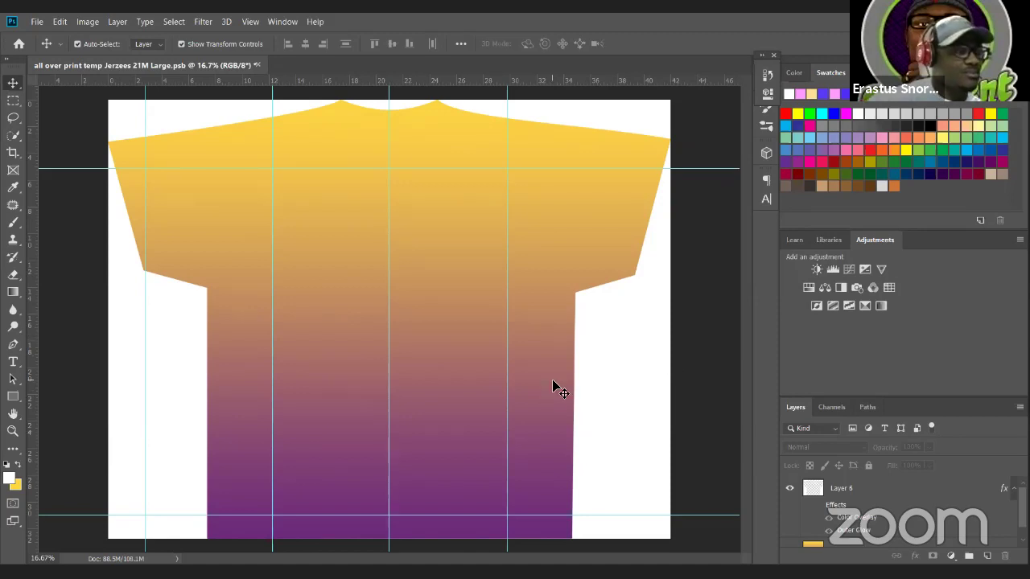
left_click(661, 350)
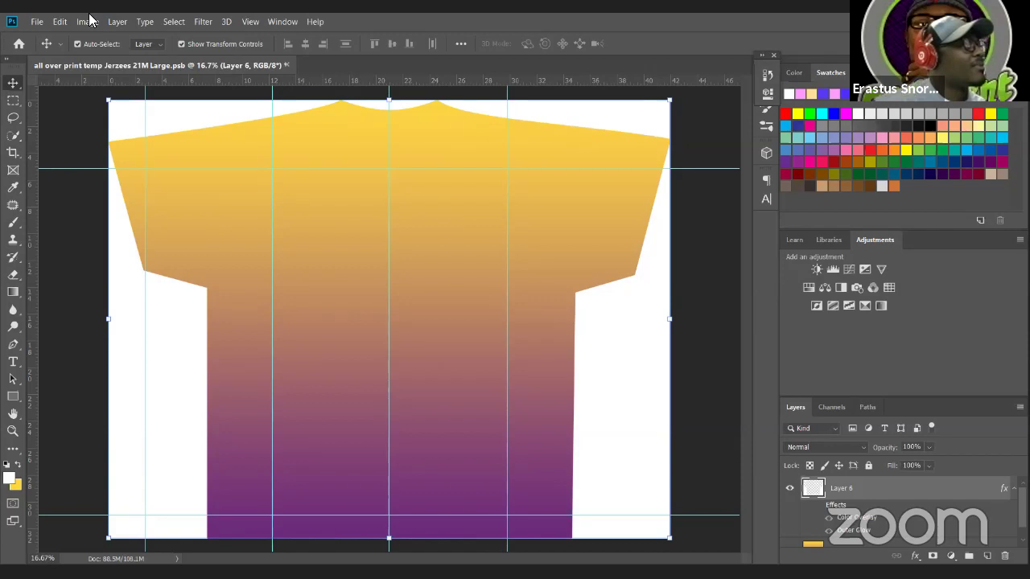
left_click(720, 272)
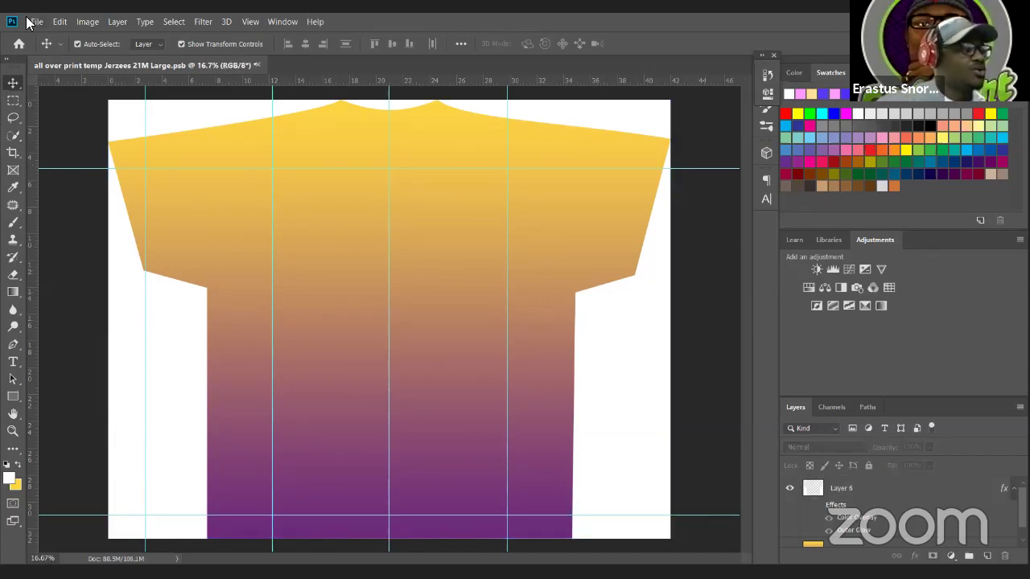
- Place Embedded the graduate emoji 58e8ff68eb97430e819064d0.png from Downloads
left_click(32, 21)
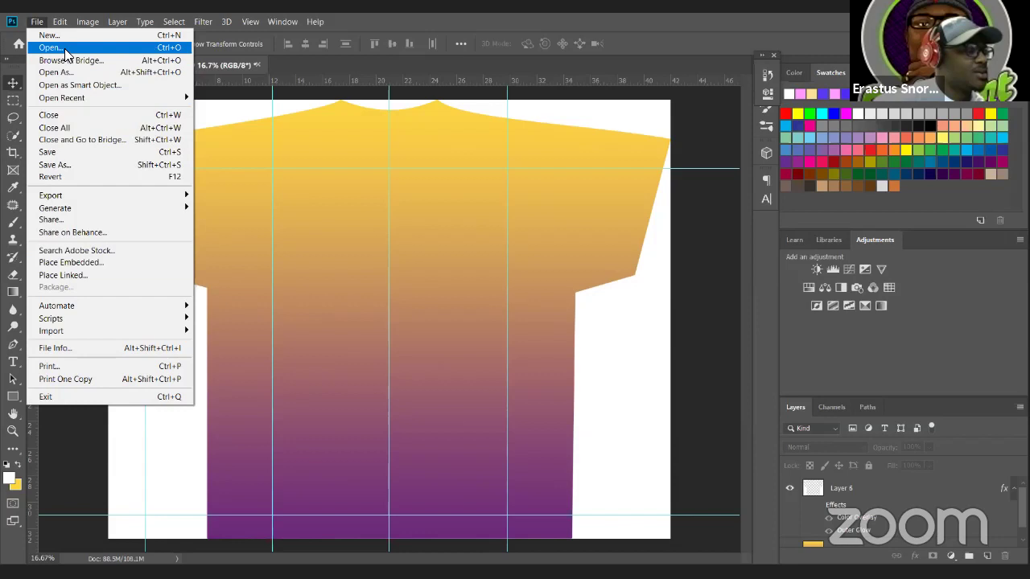
left_click(92, 263)
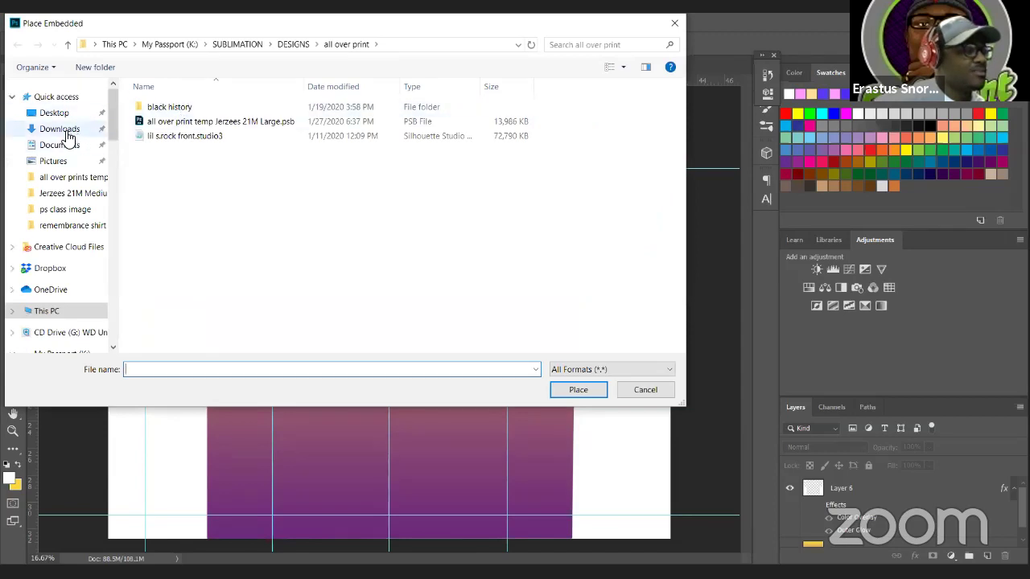
left_click(66, 130)
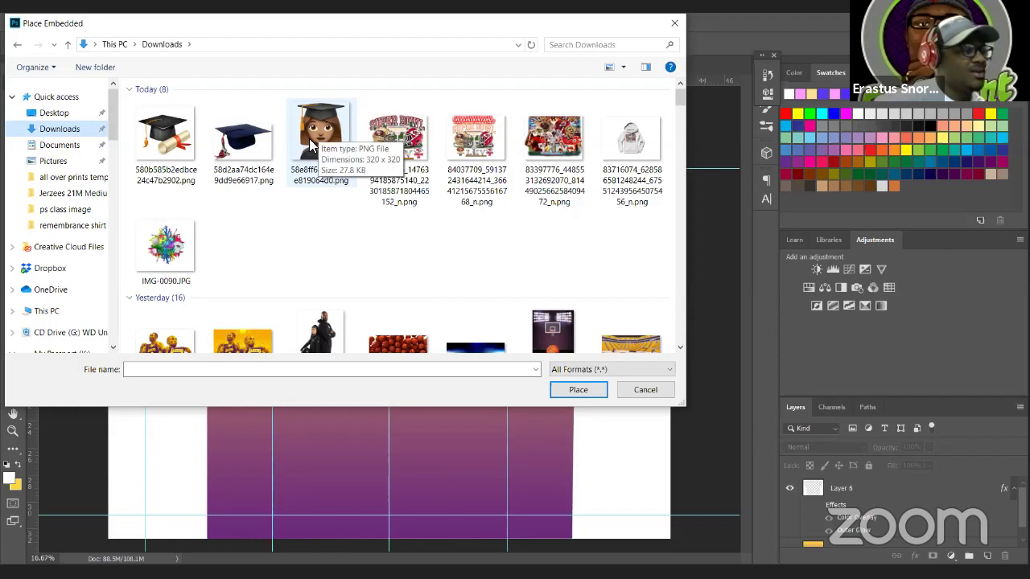
left_click(309, 139)
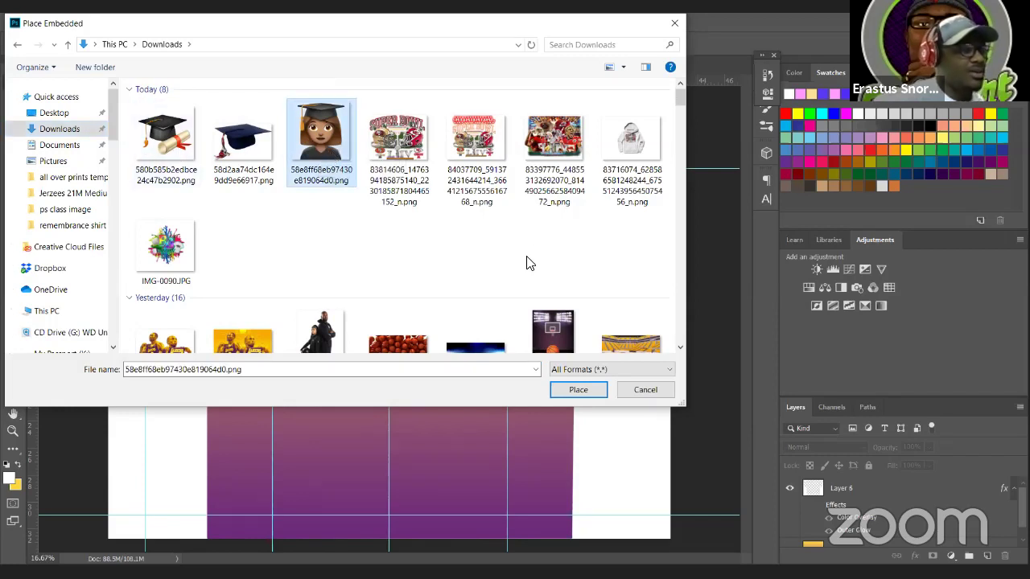
key("Return")
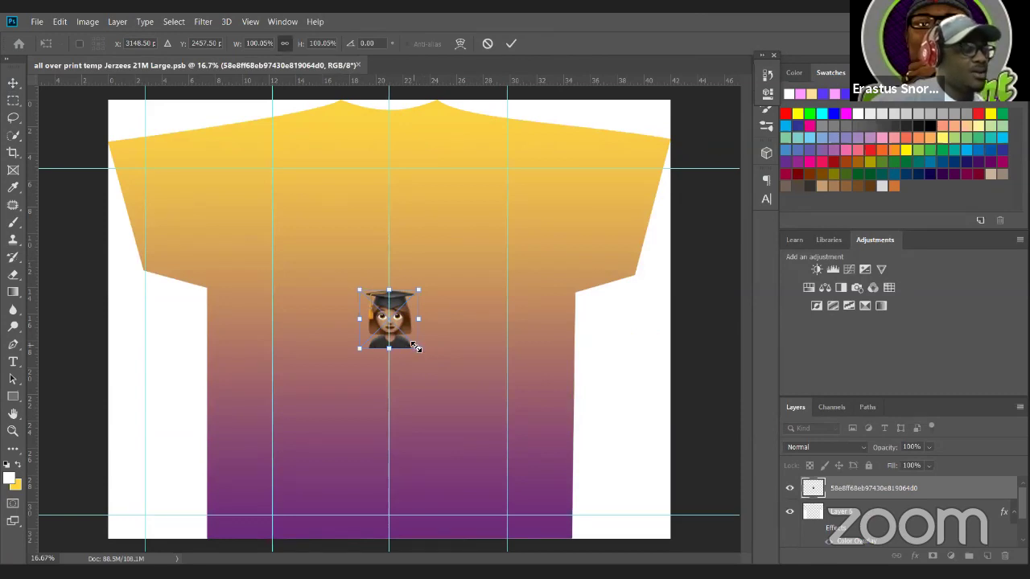
- Scale the graduate emoji to about 338%, centre it on the chest guide, and commit
left_click_drag(419, 352, 508, 465)
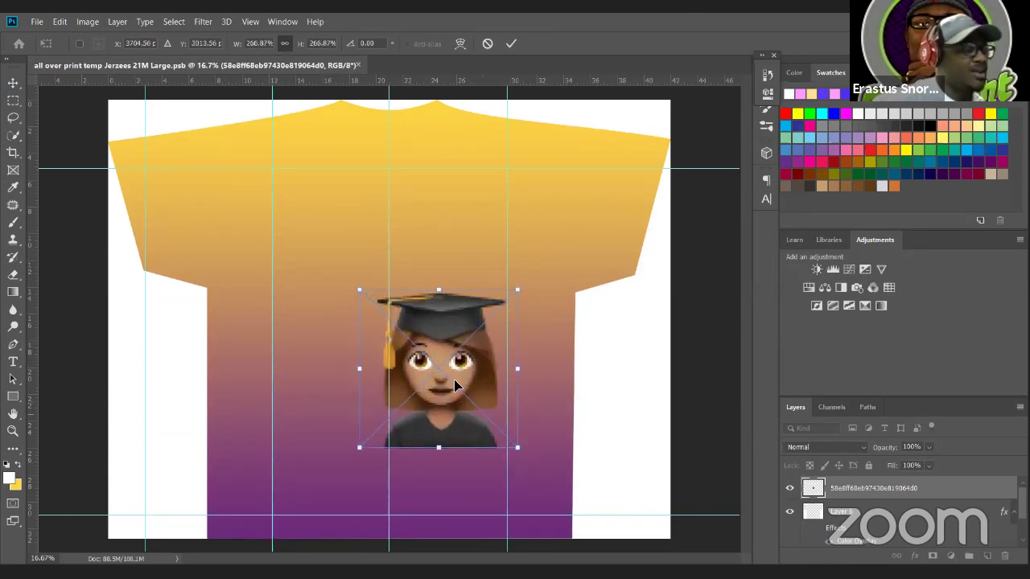
left_click_drag(461, 370, 400, 362)
left_click_drag(396, 343, 409, 325)
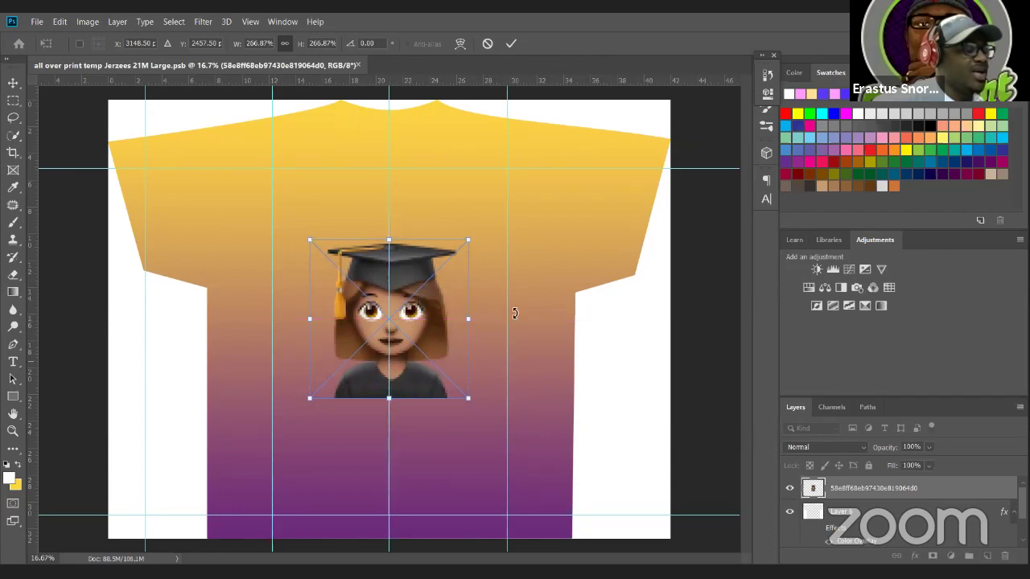
left_click_drag(469, 404, 505, 439)
left_click_drag(440, 339, 421, 323)
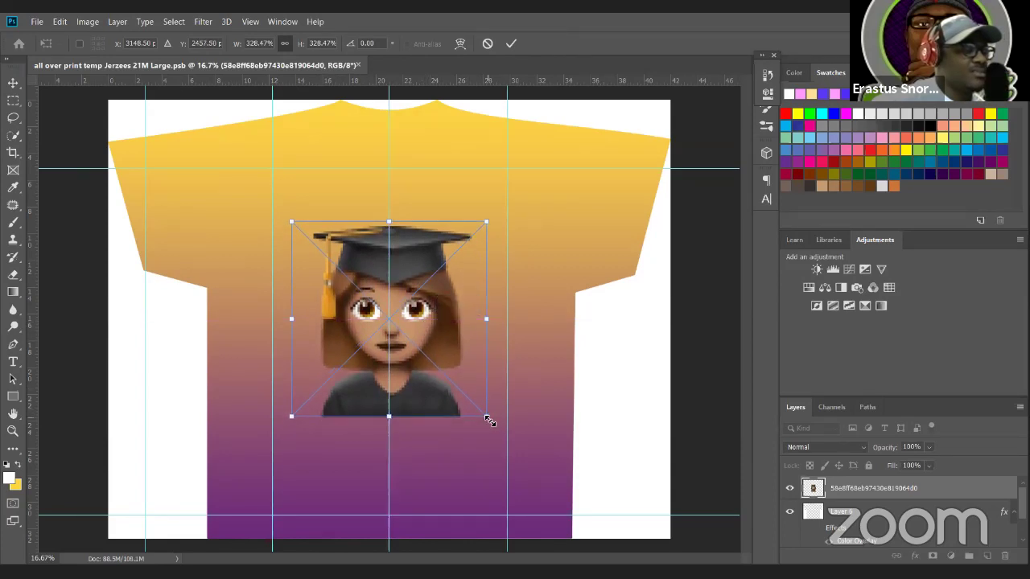
left_click_drag(490, 420, 492, 426)
left_click_drag(441, 342, 434, 344)
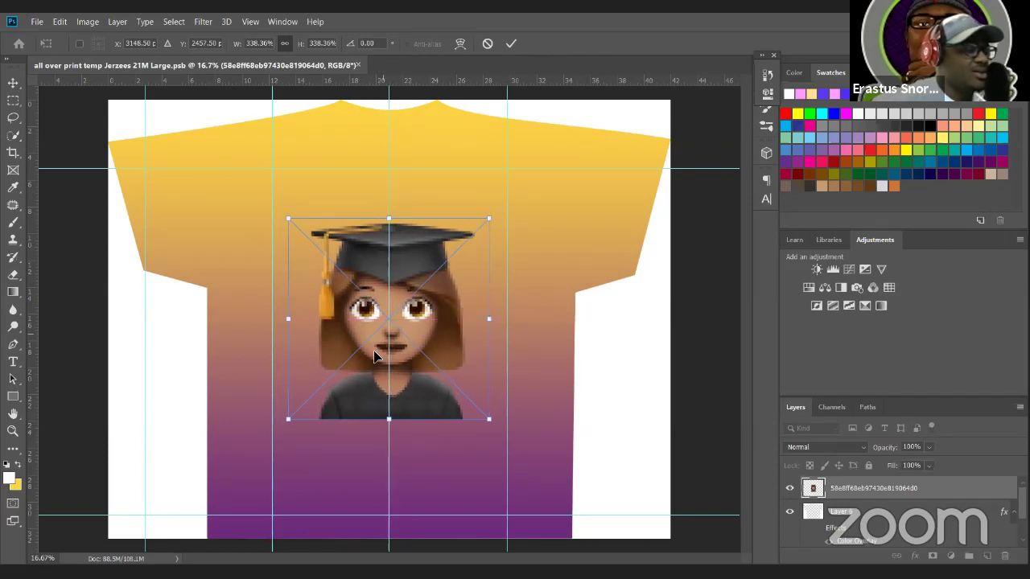
left_click(510, 45)
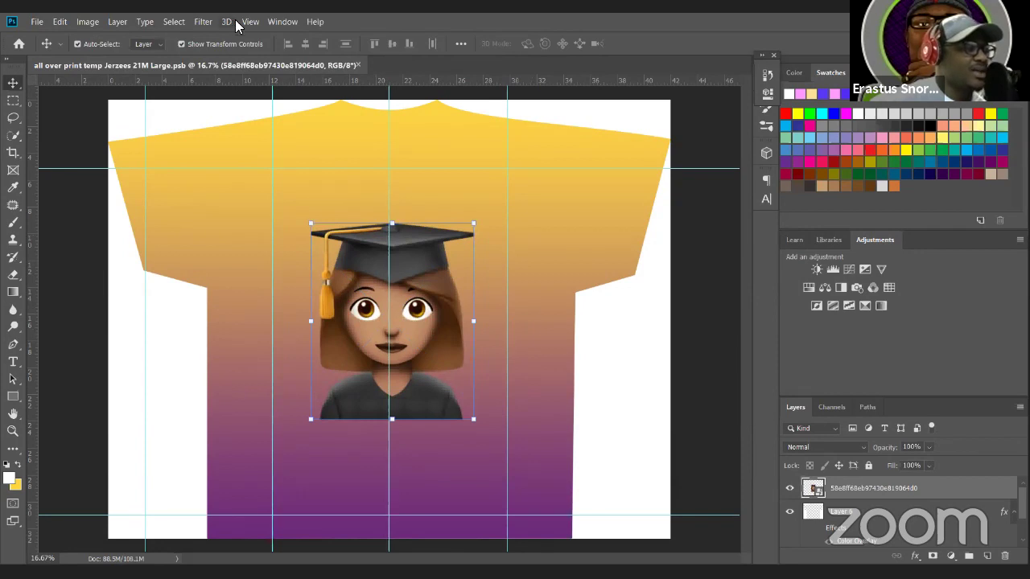
left_click(250, 22)
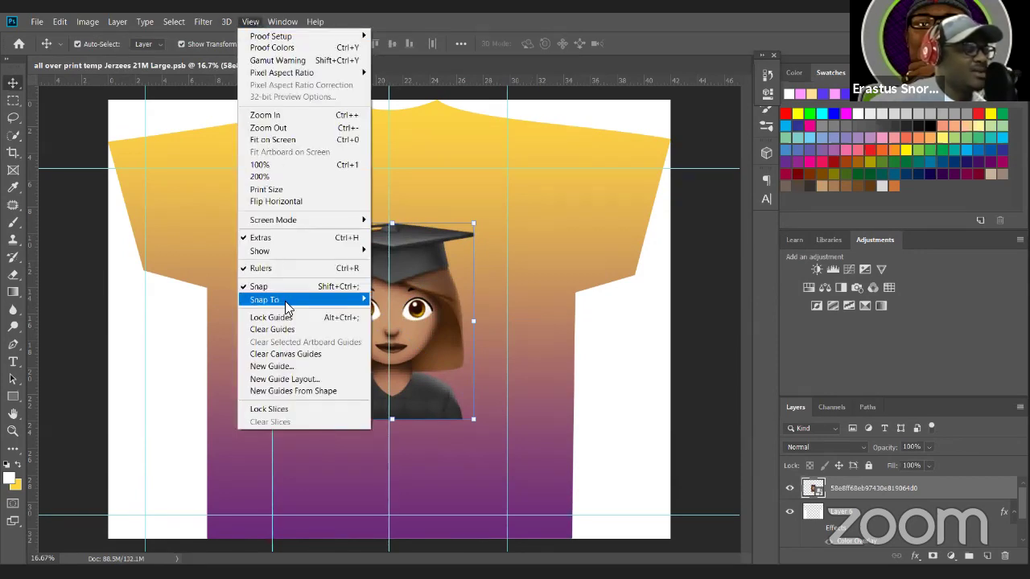
- Toggle View > Snap To > Layers, then deselect the emoji layer
mouse_move(292, 308)
left_click(394, 324)
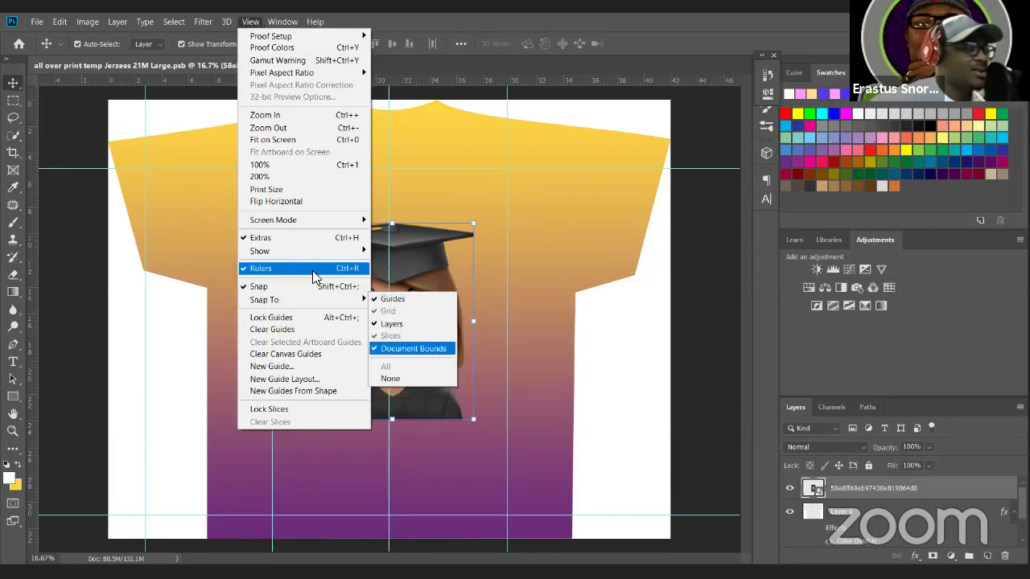
left_click(688, 128)
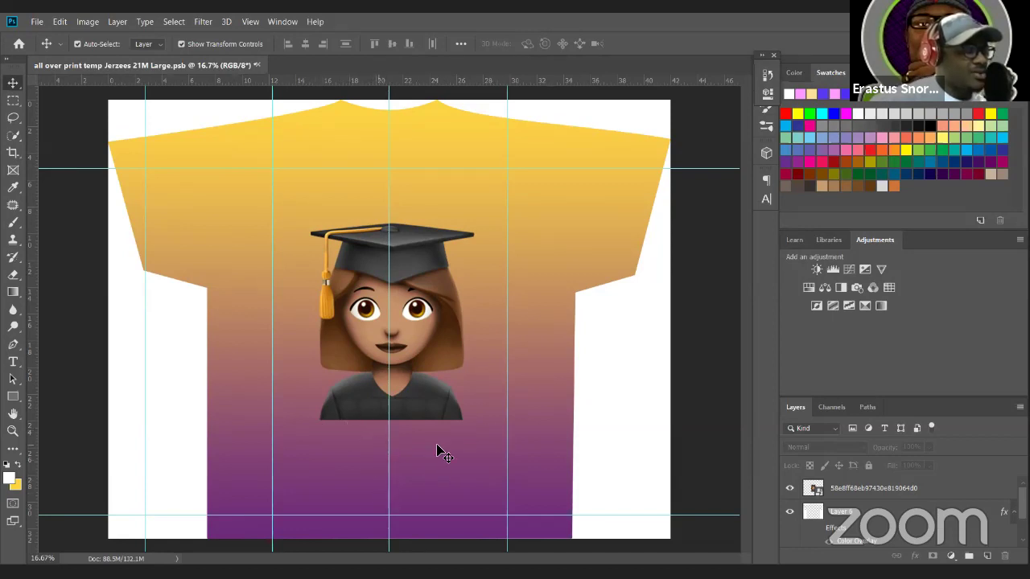
- Reset to default black and white colours, select the emoji layer and pick the Gradient tool
left_click(6, 465)
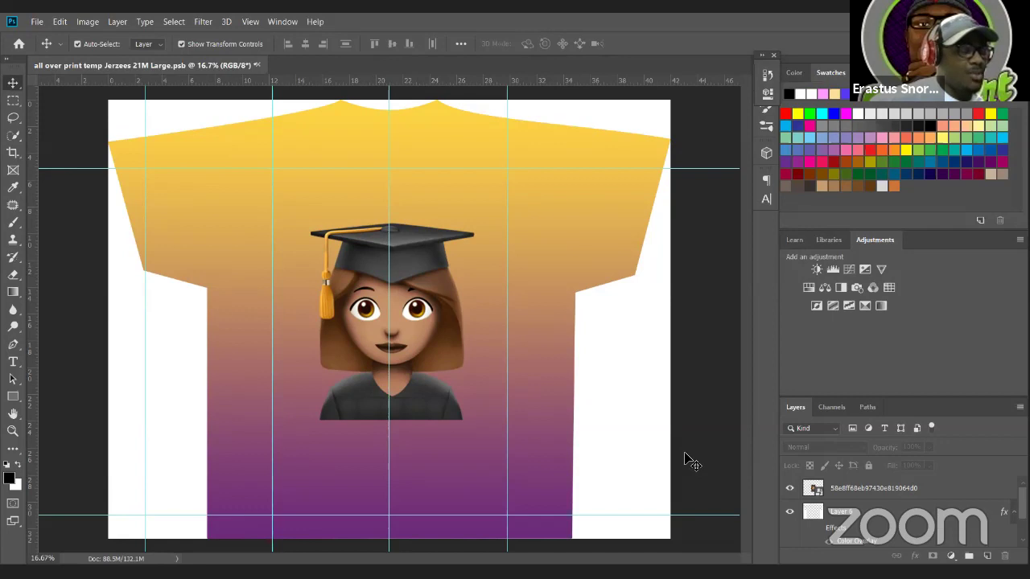
left_click(857, 497)
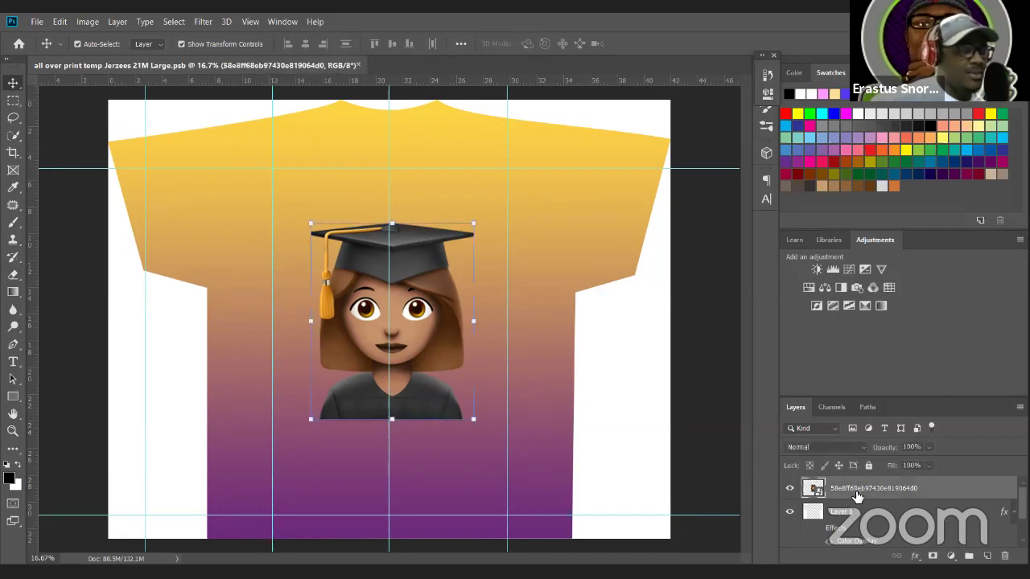
left_click(13, 293)
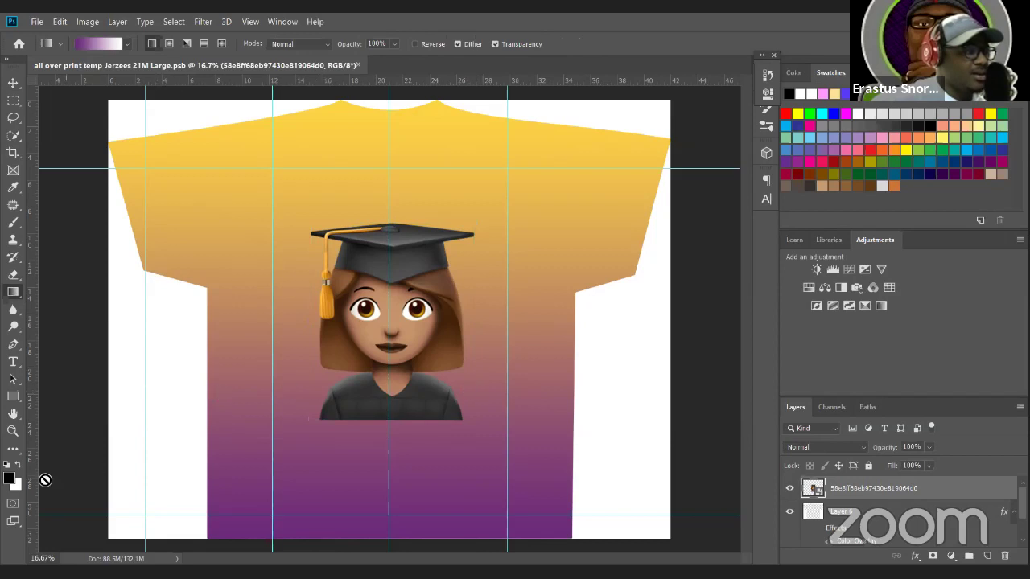
left_click(46, 45)
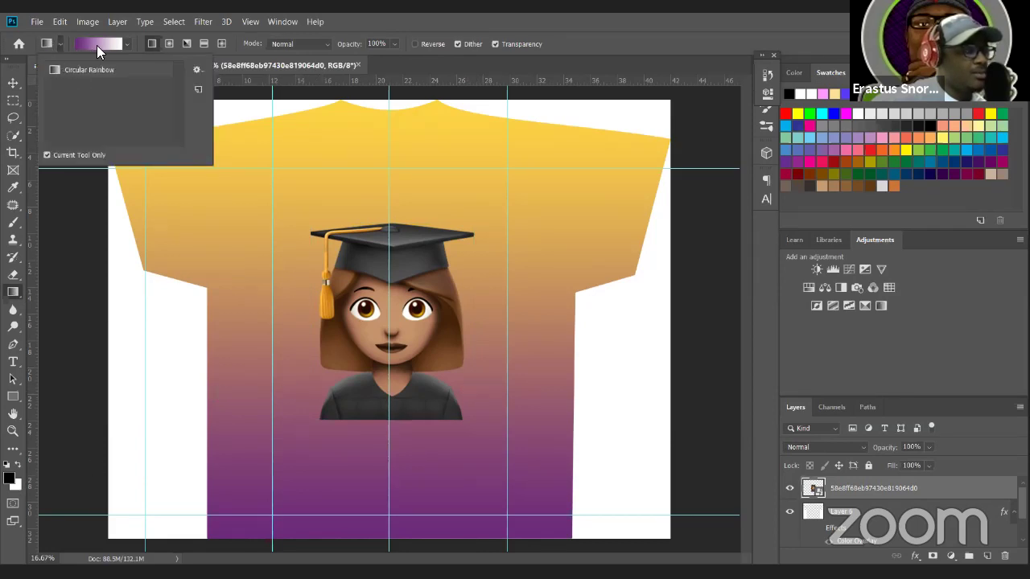
- Set the gradient's left stop to black for a black-to-white blend
left_click(97, 45)
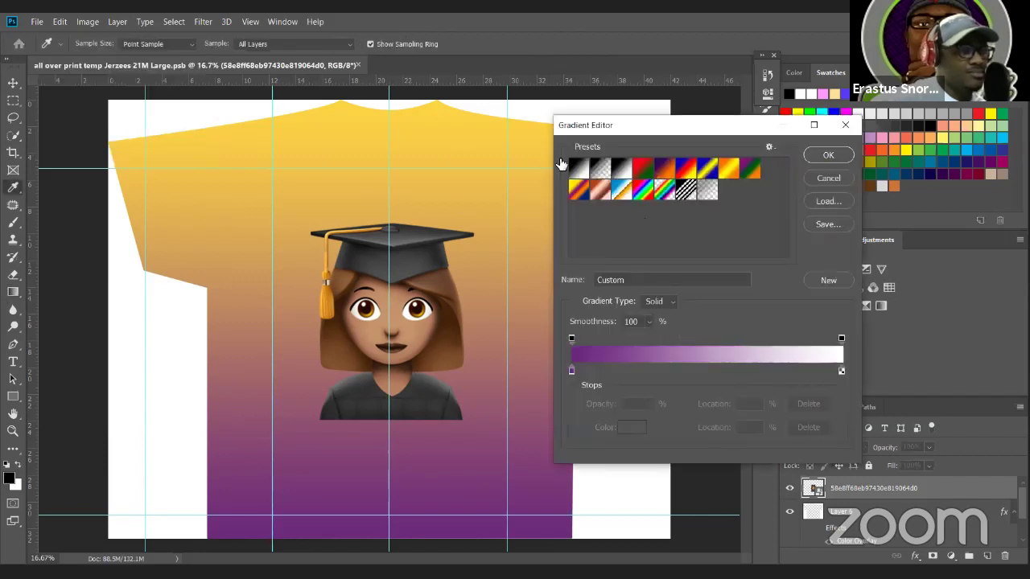
left_click(571, 339)
double_click(570, 371)
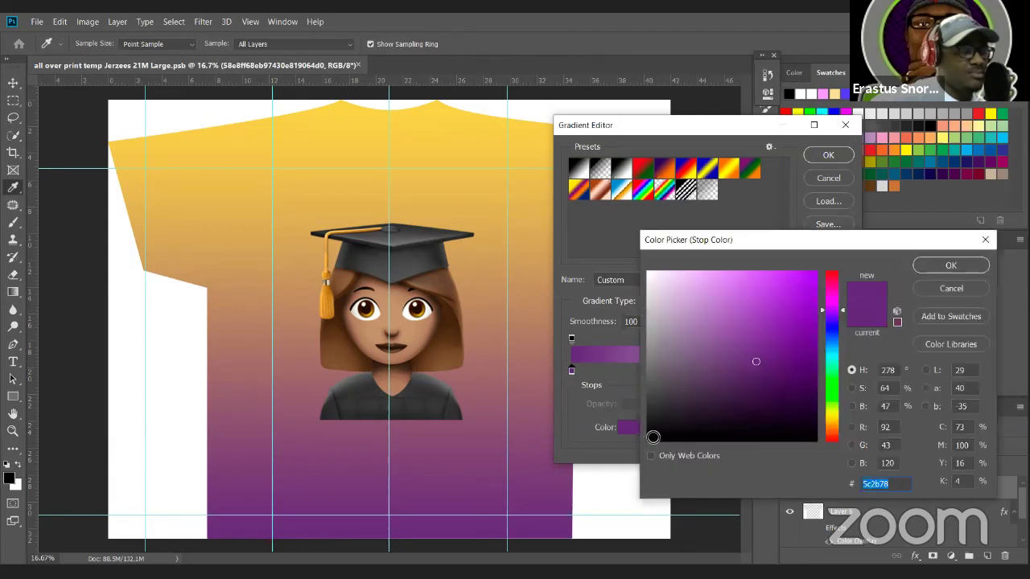
left_click(648, 441)
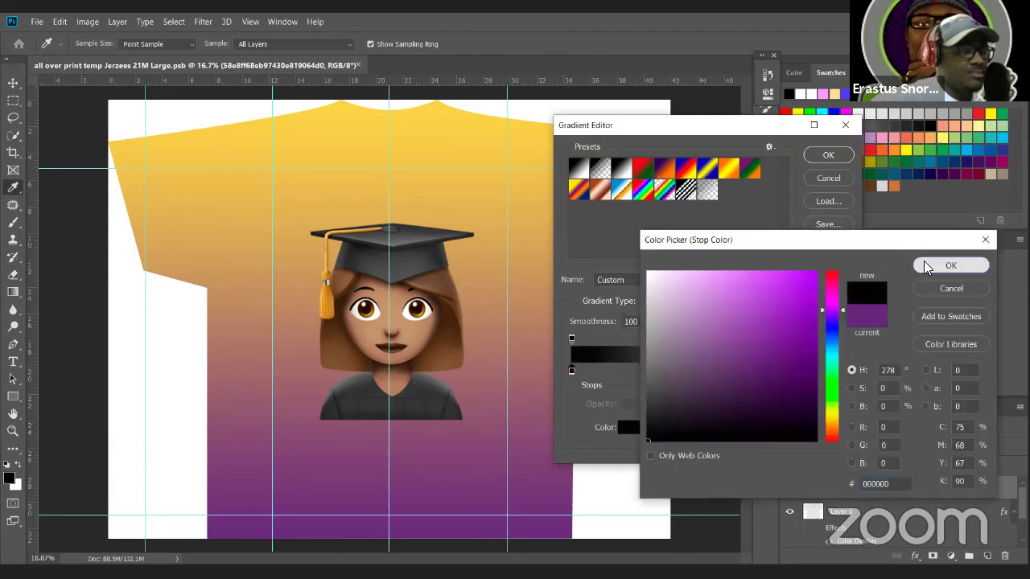
left_click(925, 268)
left_click(841, 372)
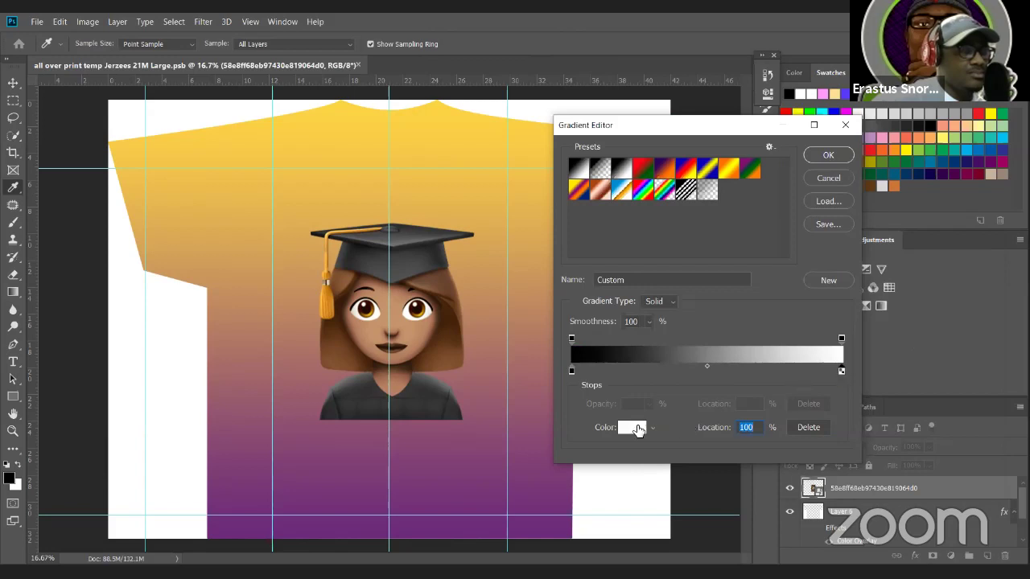
left_click(827, 156)
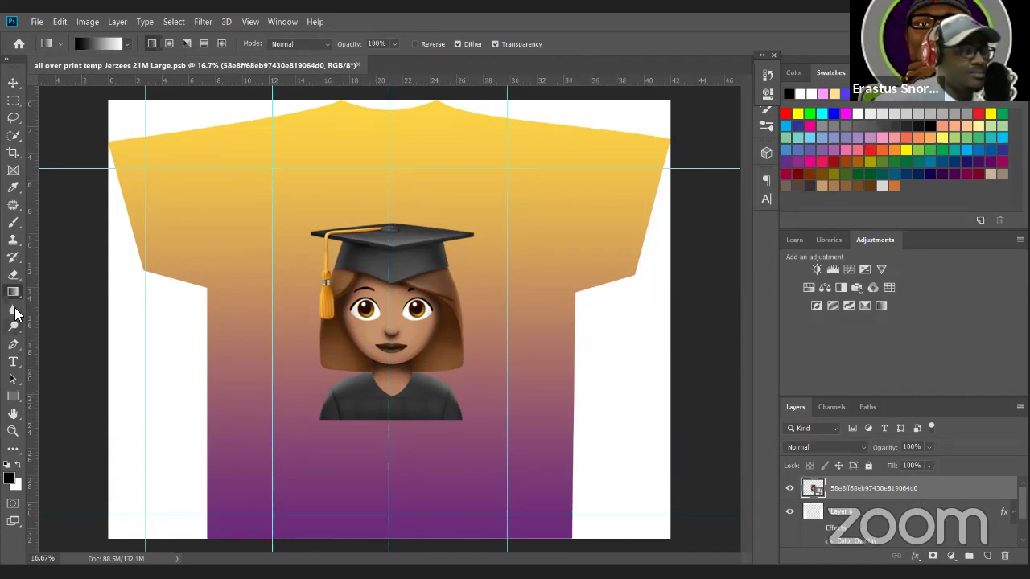
- Dismiss the smart-object gradient error and make the emoji layer active with the Move tool
left_click(607, 434)
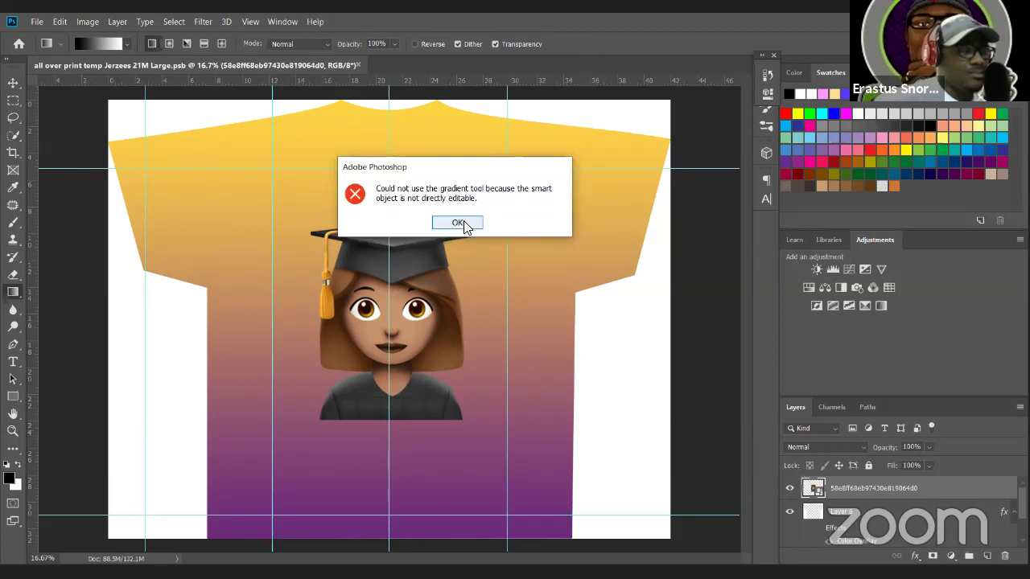
left_click(457, 223)
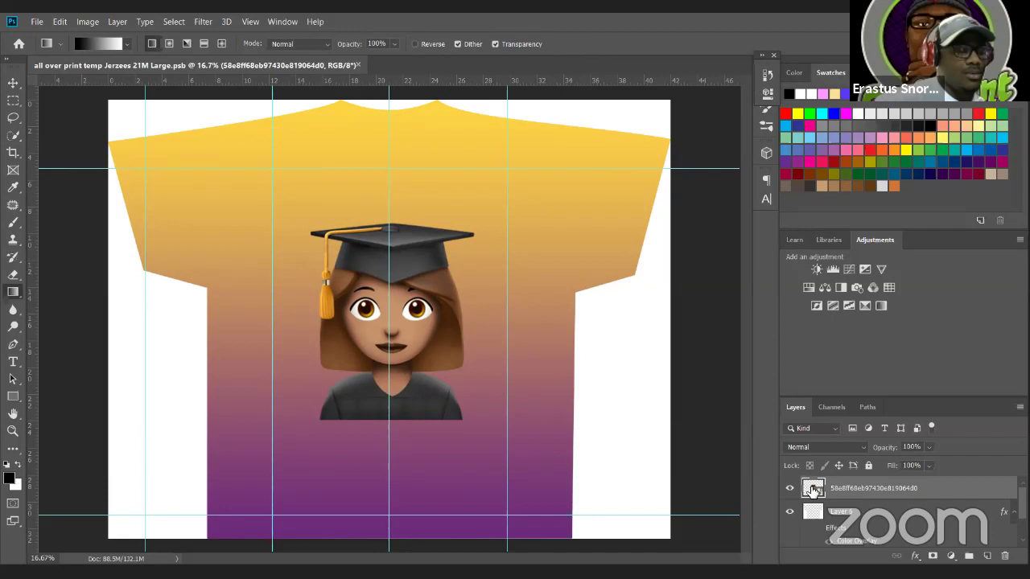
left_click(12, 84)
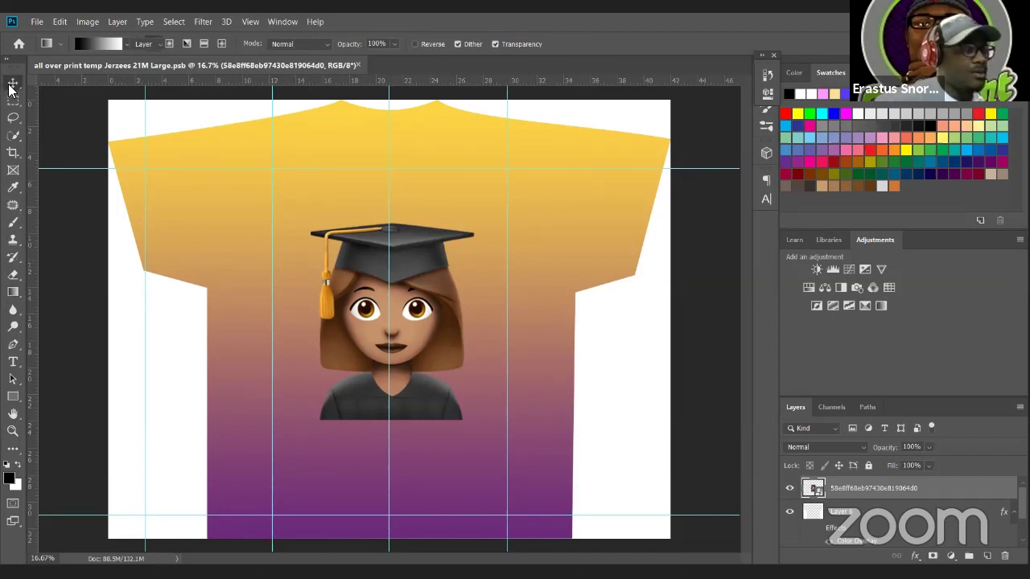
left_click(643, 374)
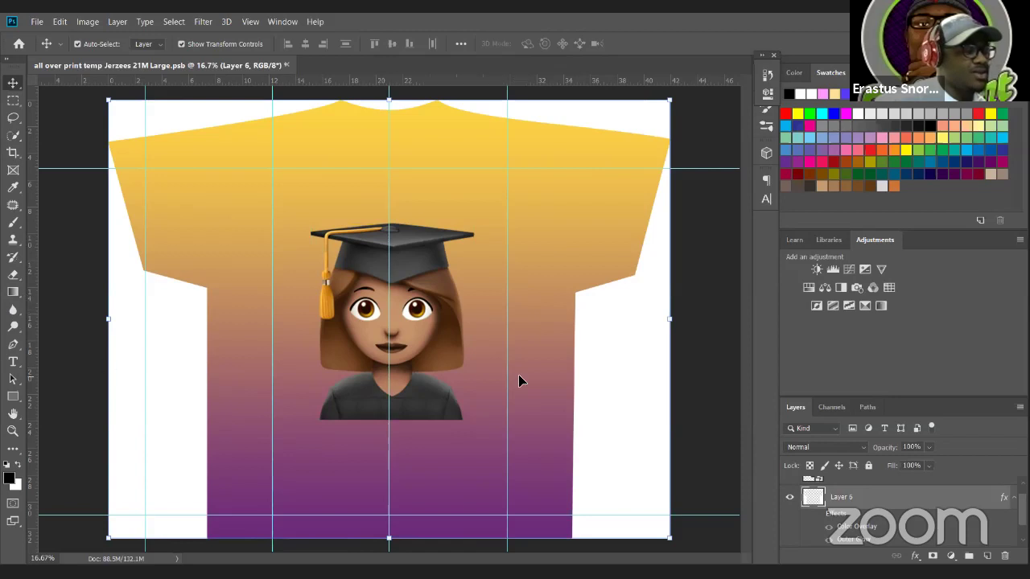
scroll(845, 507, "up", 1)
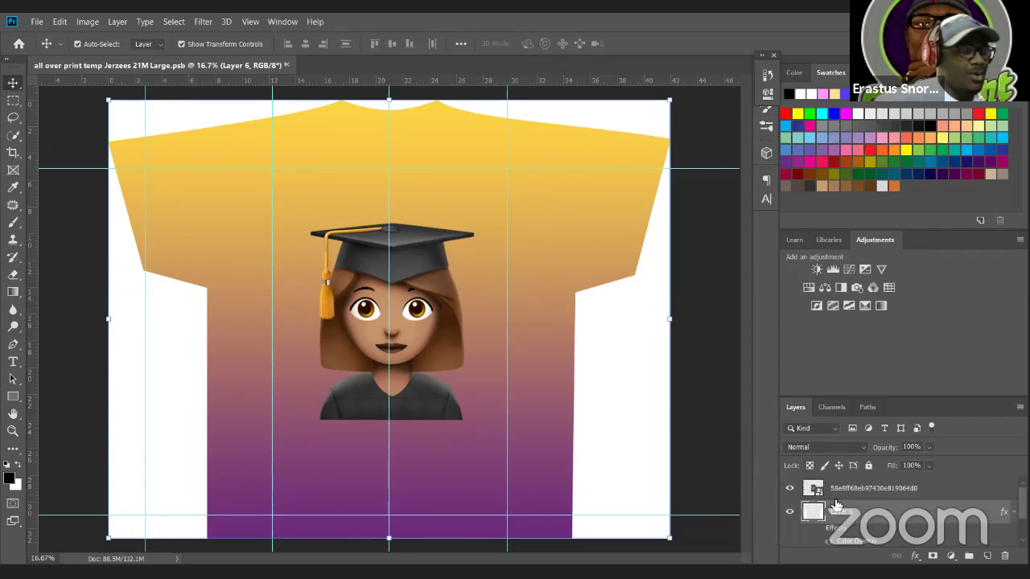
left_click(815, 490)
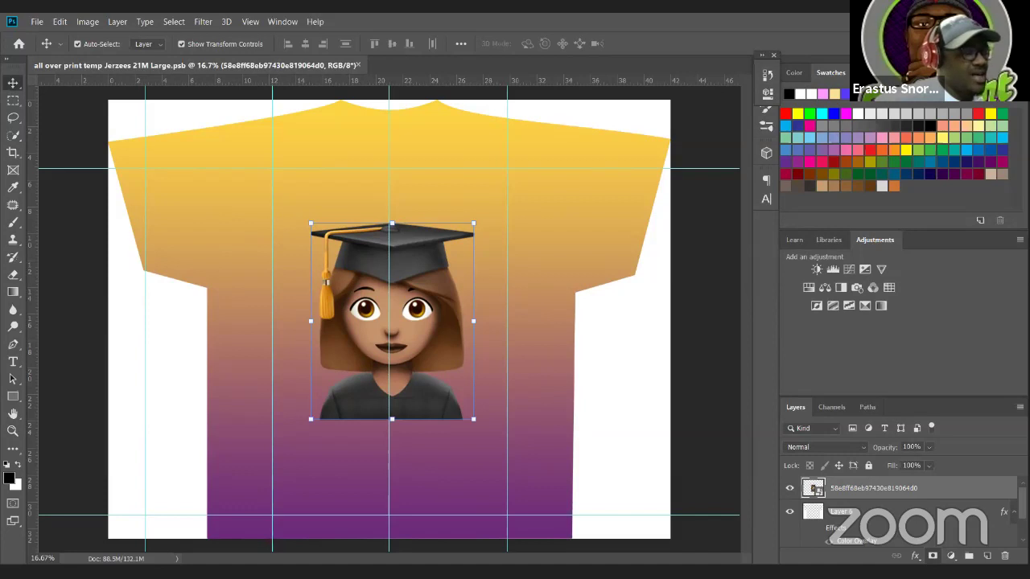
- Add a layer mask to the emoji layer and fade her lower body with a black-to-white gradient
left_click(933, 555)
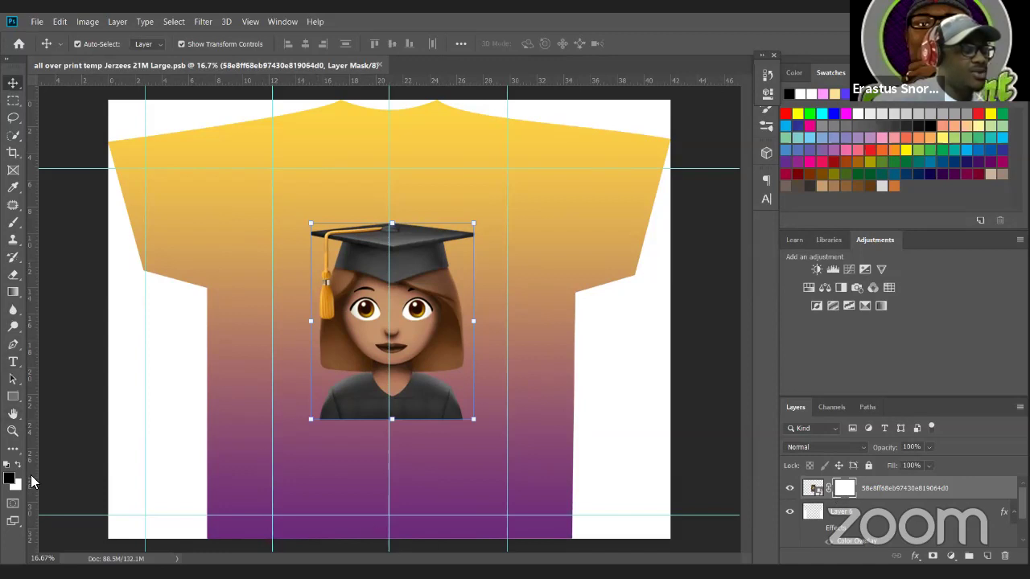
left_click(13, 293)
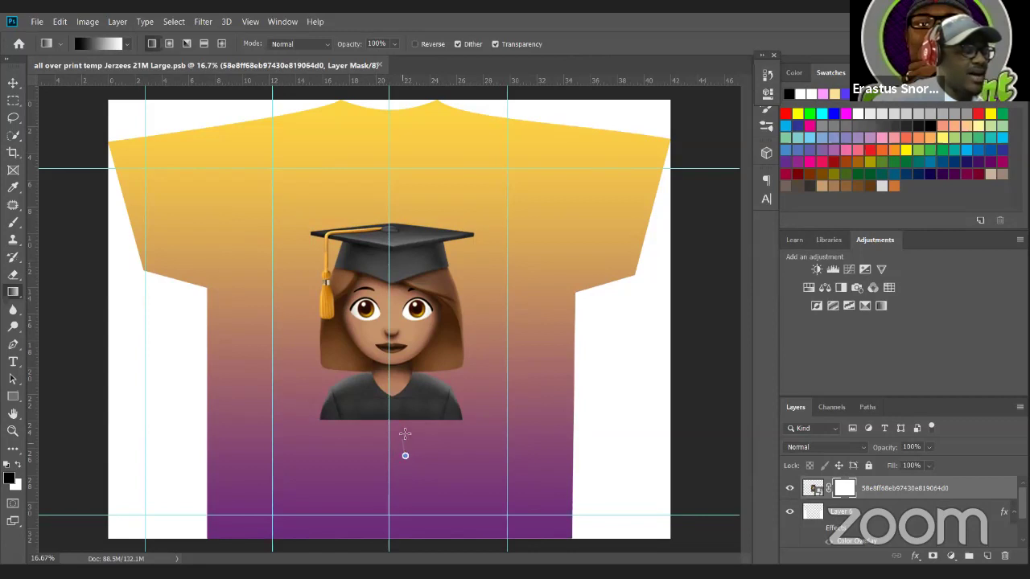
left_click_drag(410, 407, 410, 407)
left_click_drag(424, 466, 416, 389)
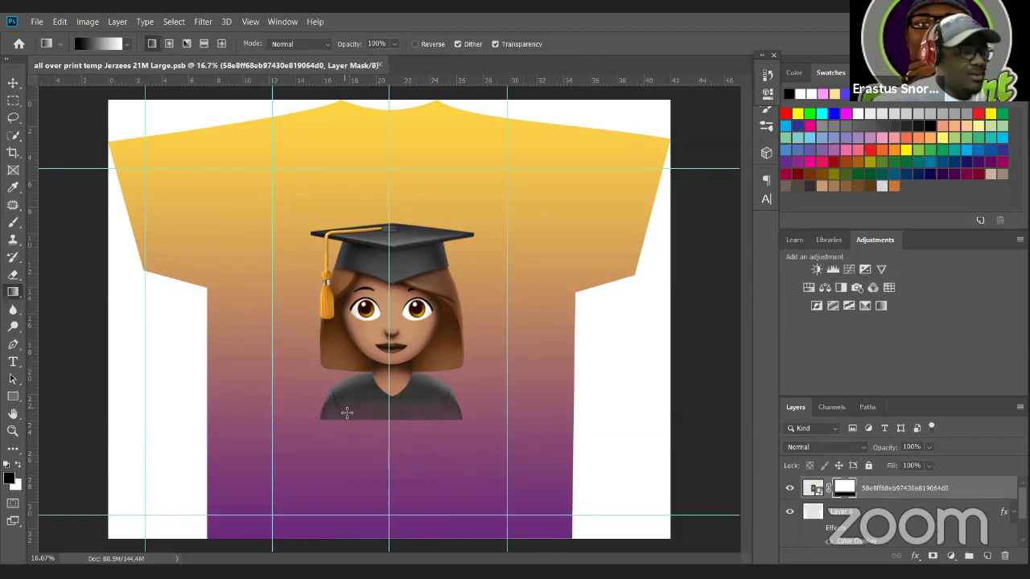
key("ctrl+z")
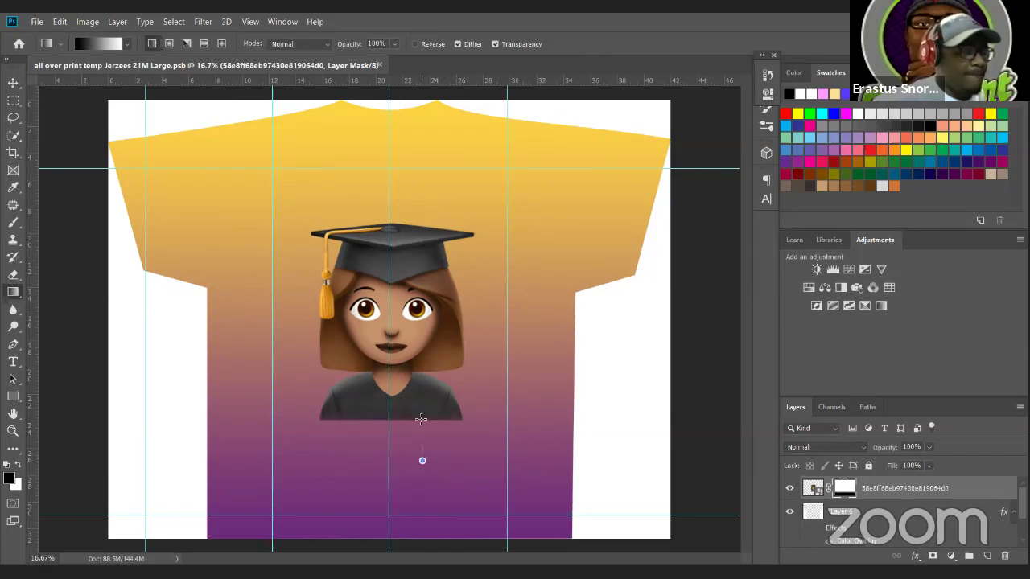
left_click_drag(411, 320, 412, 322)
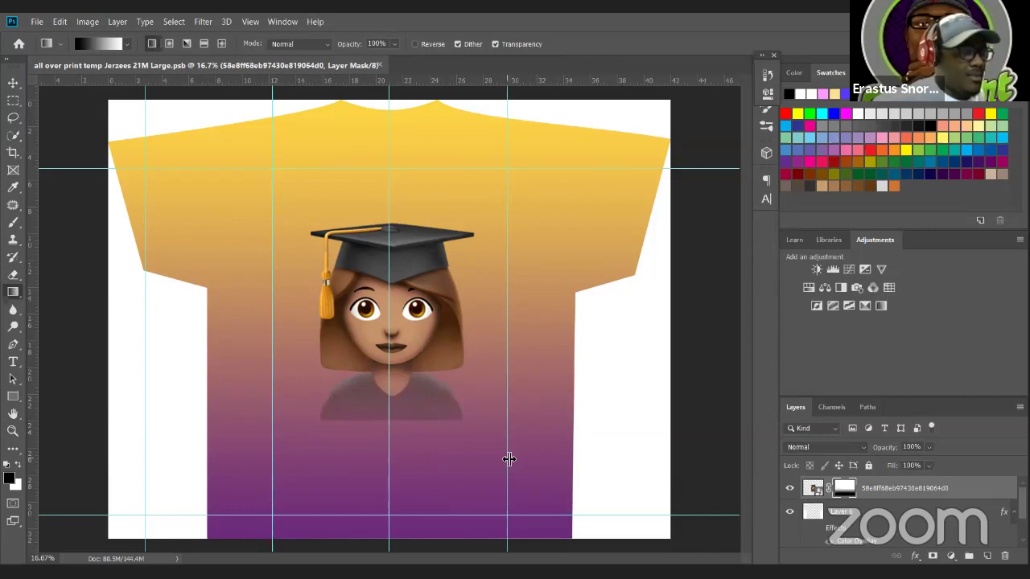
key("ctrl+z")
left_click_drag(441, 548, 422, 395)
left_click_drag(468, 494, 424, 386)
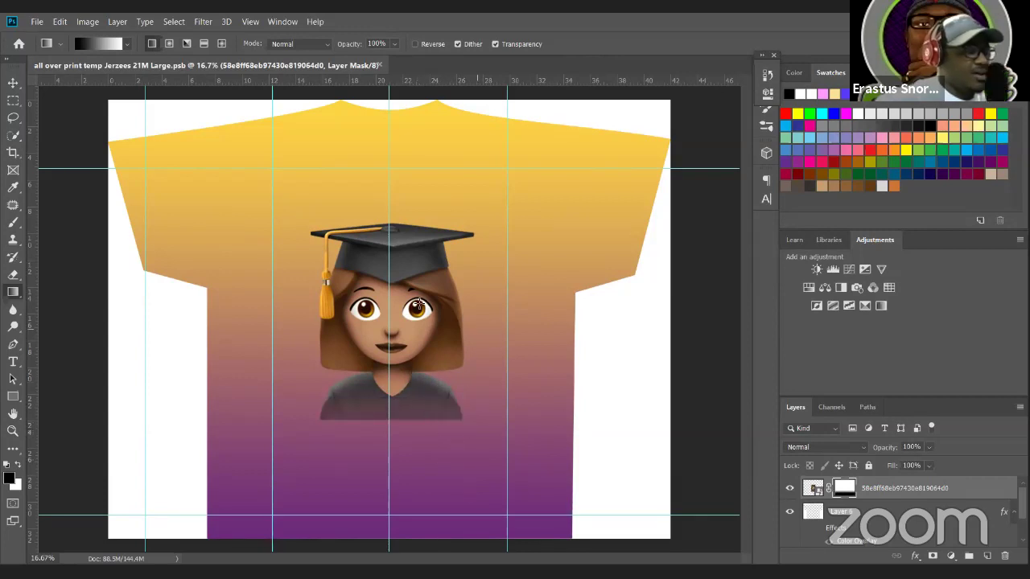
left_click(13, 83)
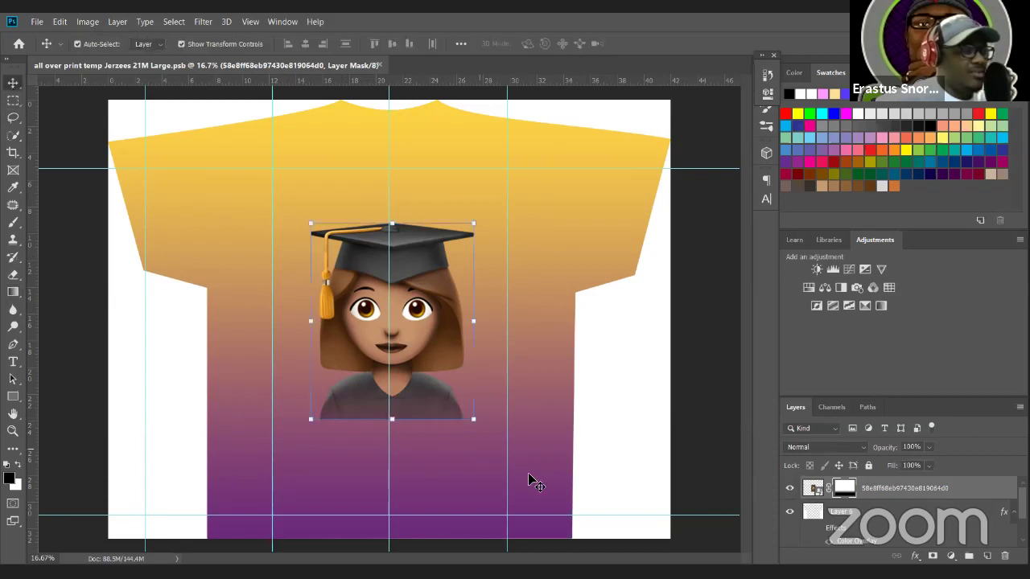
- Paint black with a 400 px brush on the emoji's layer mask along her lower edge
left_click(669, 435)
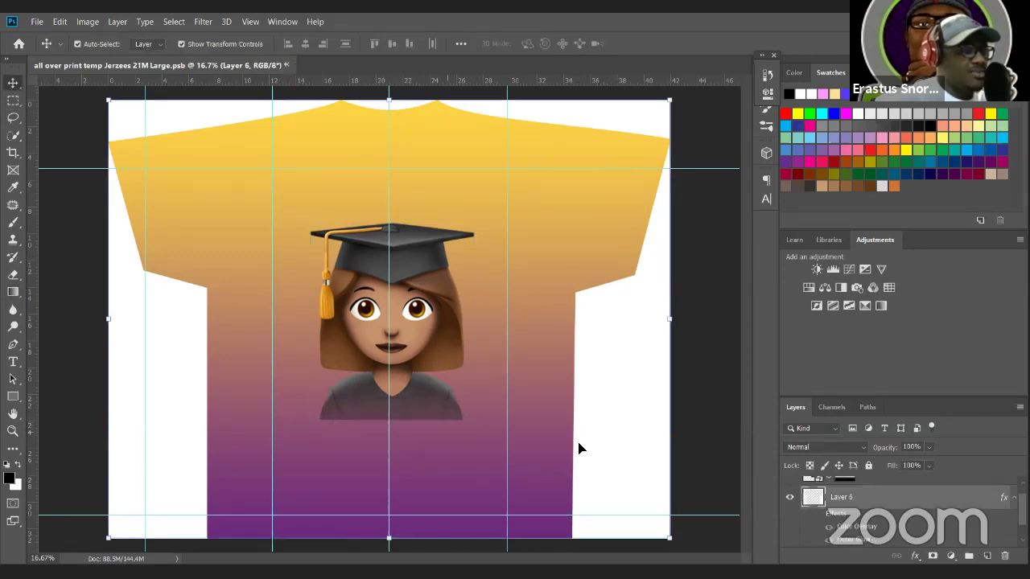
scroll(851, 482, "up", 1)
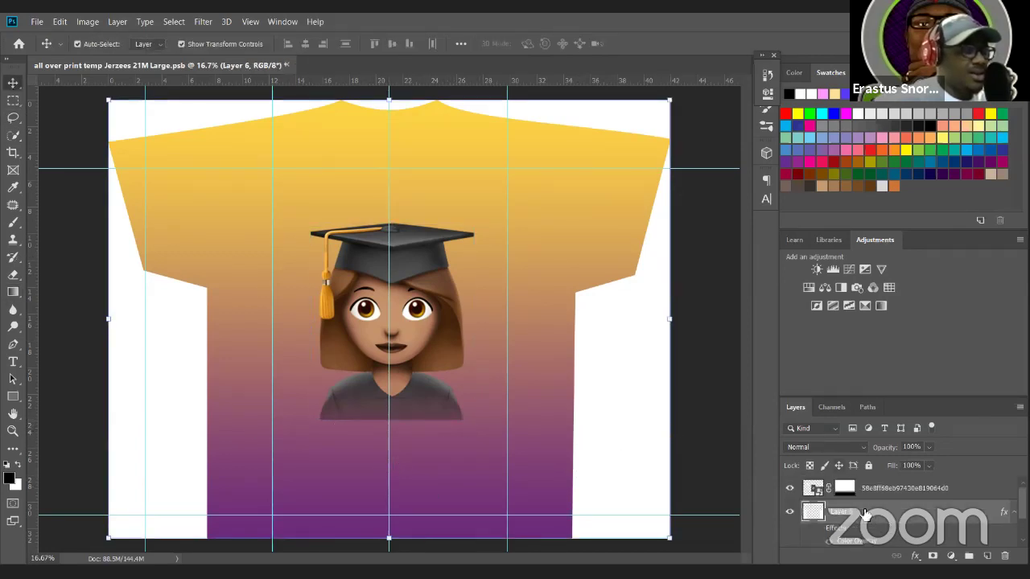
left_click(839, 488)
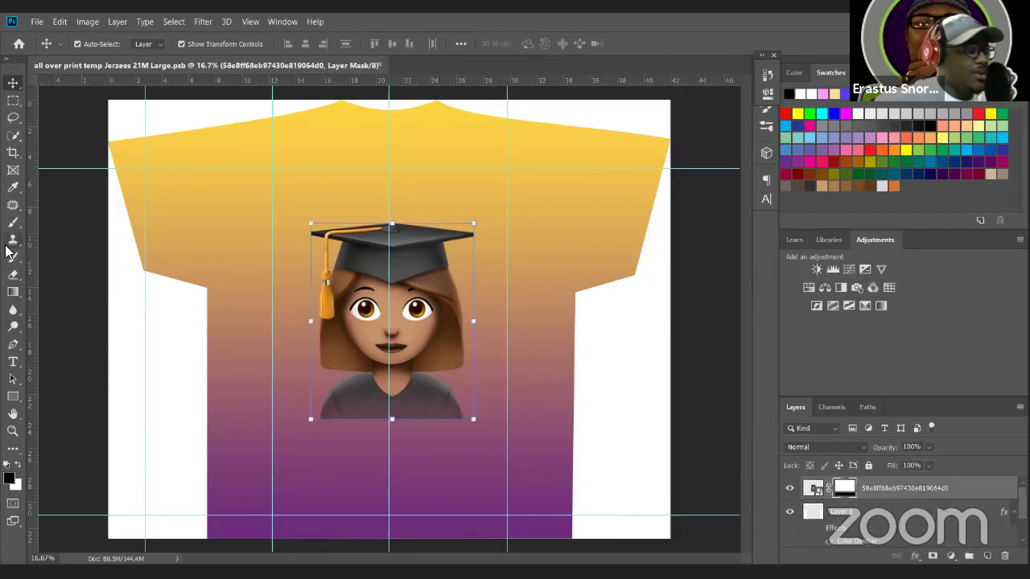
left_click_drag(12, 223, 70, 224)
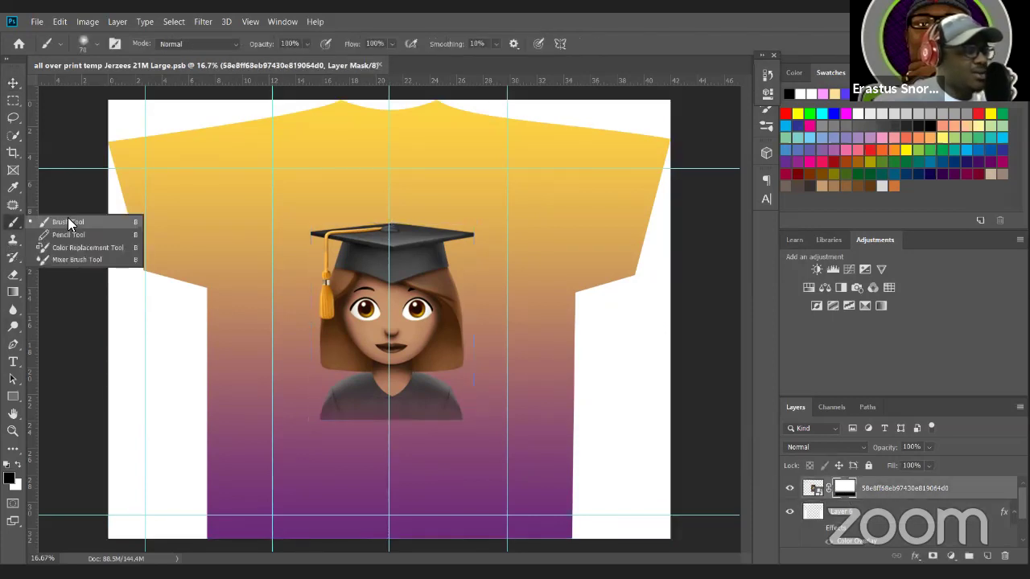
left_click(70, 223)
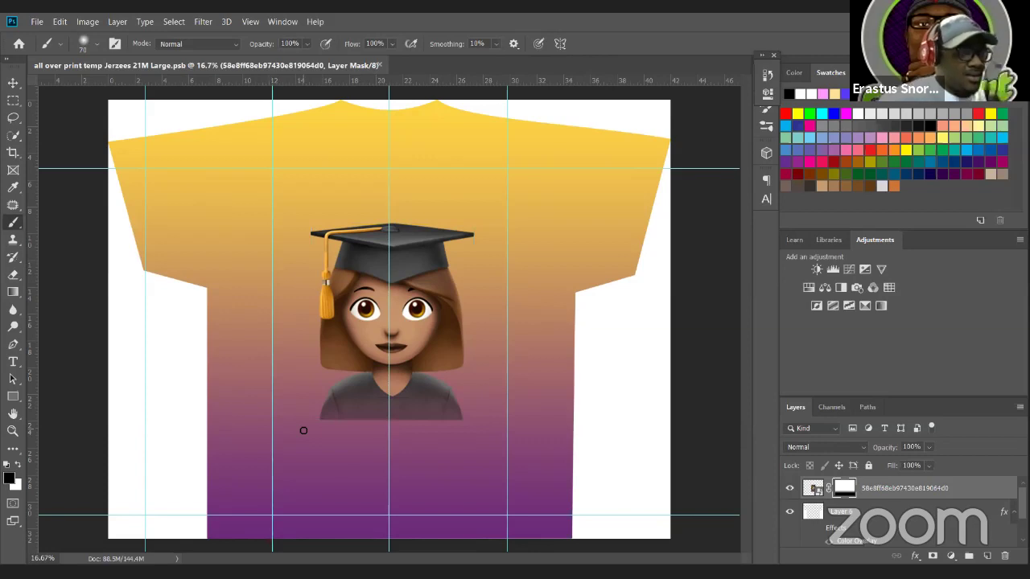
key("bracketright")
key("bracketright")
key("bracketright")
key("bracketright")
key("bracketright")
key("bracketright")
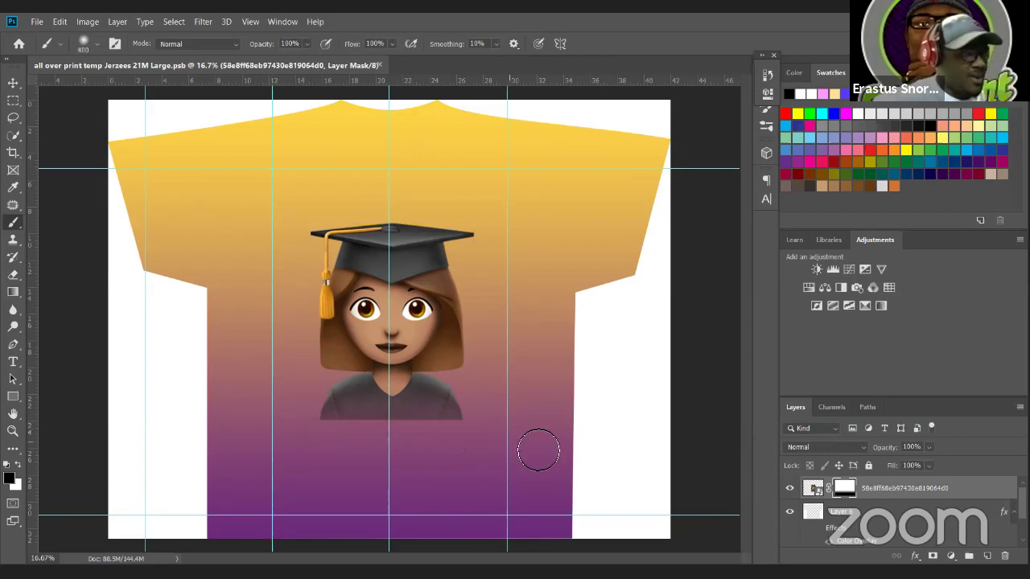
left_click_drag(506, 435, 310, 432)
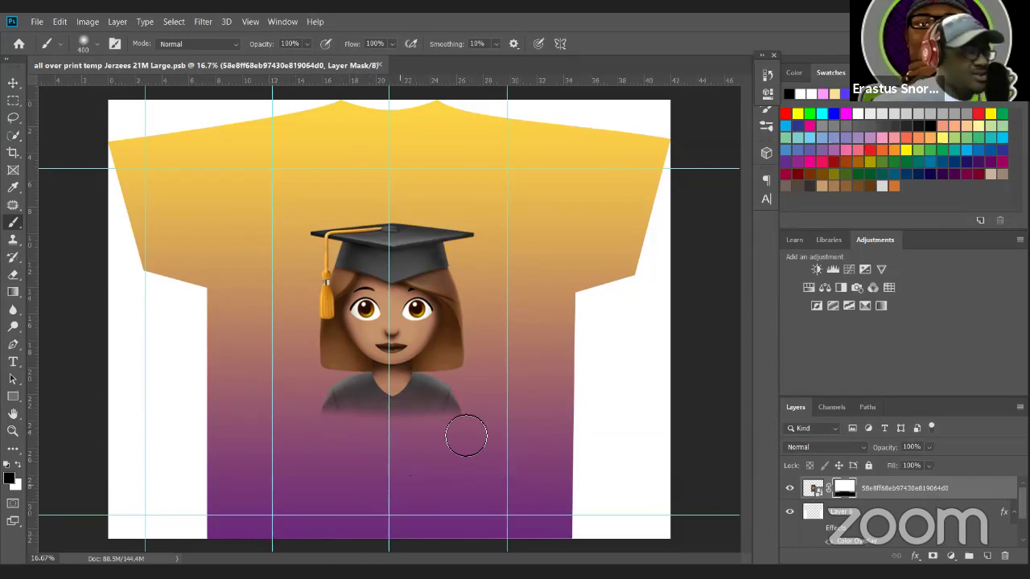
left_click(12, 83)
left_click(609, 366)
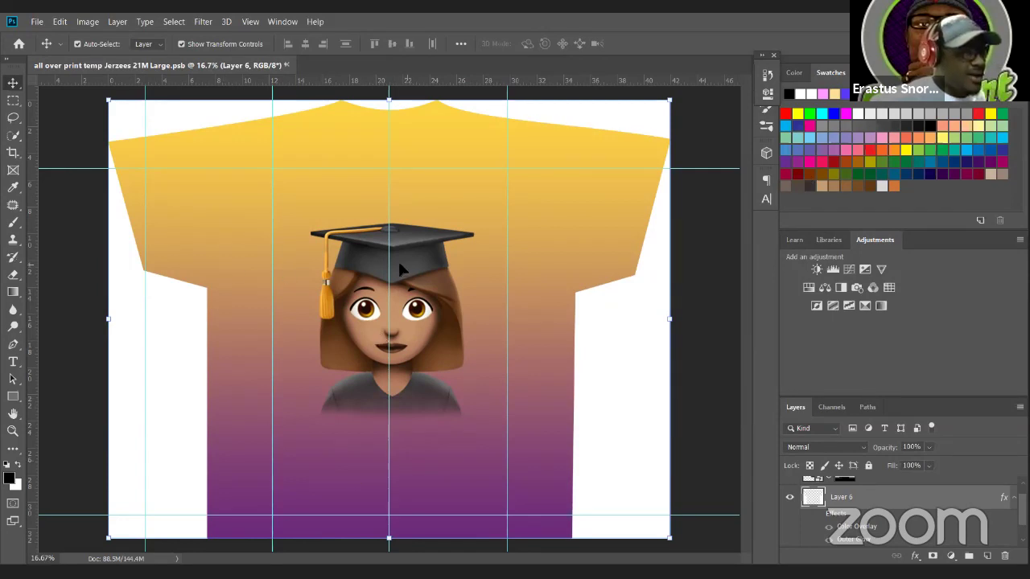
- Scale the graduate emoji up to about 112% with Free Transform, keeping her centred on the shirt
left_click(412, 346)
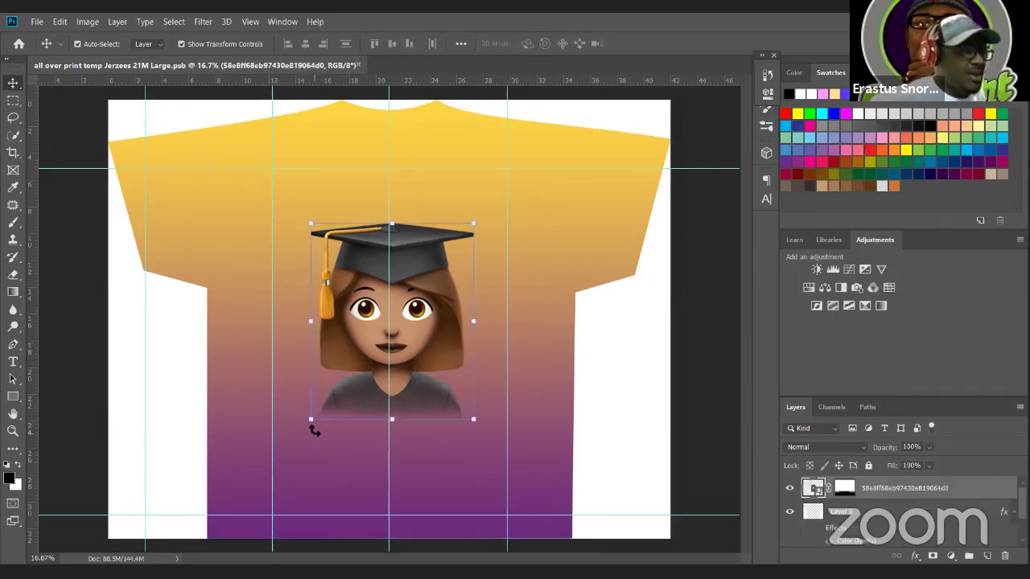
key("ctrl+t")
left_click_drag(300, 428, 267, 443)
key("ctrl+z")
left_click_drag(408, 362, 422, 346)
key("Return")
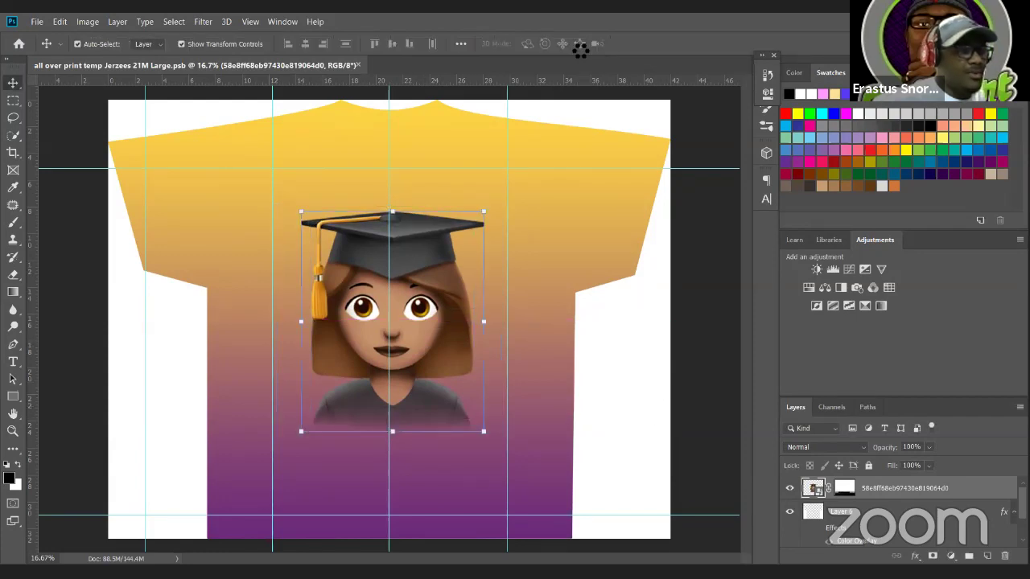
left_click(683, 287)
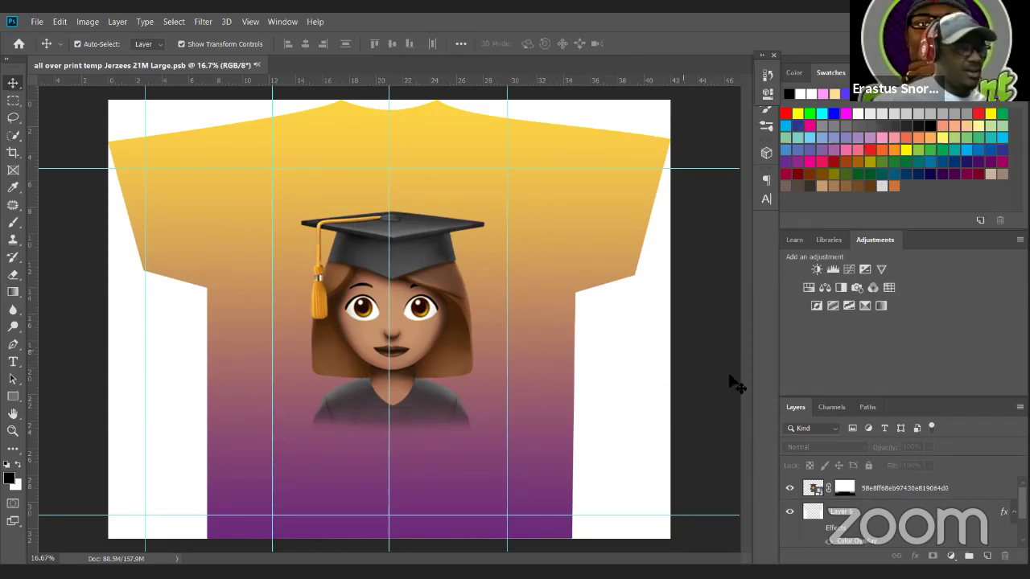
left_click(405, 294)
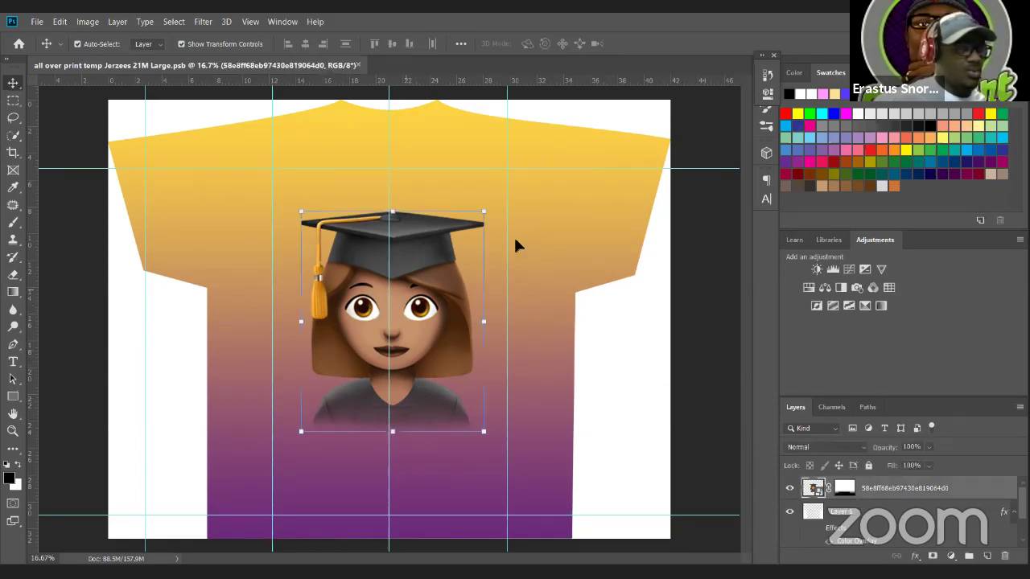
left_click(700, 330)
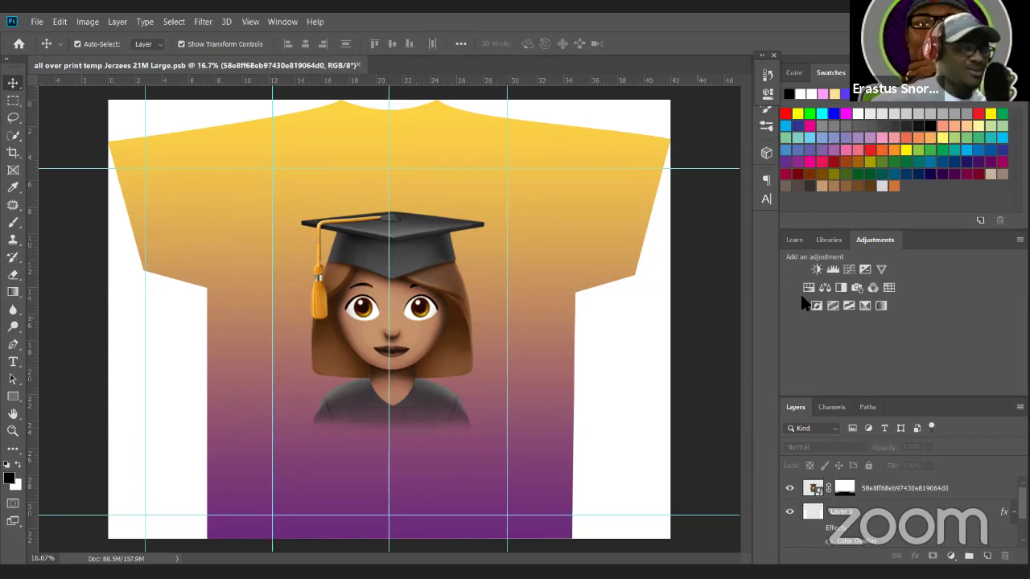
- Open il_570xN.1040969039_nz86.jpg from the Downloads folder through File > Open
left_click(37, 22)
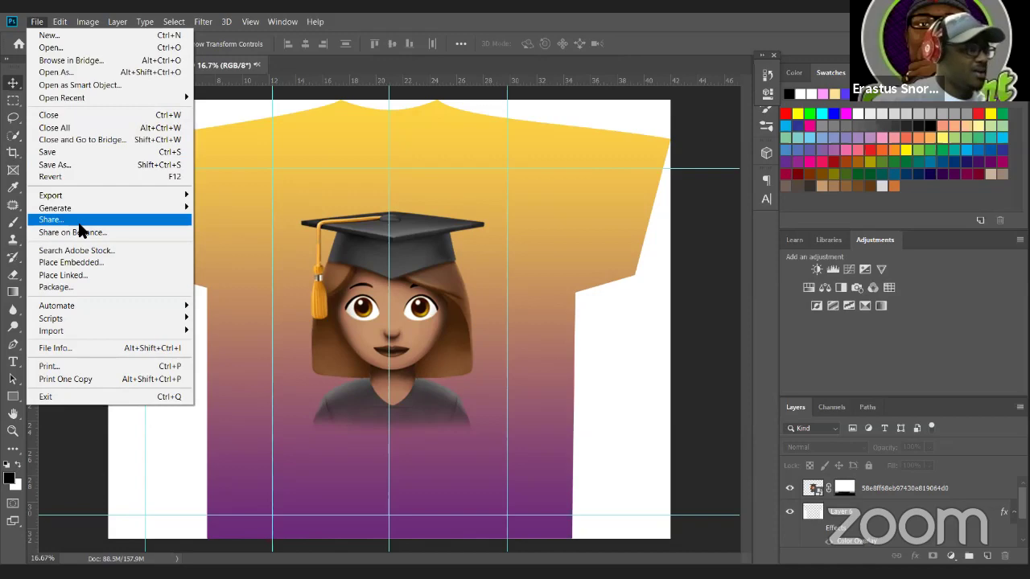
left_click(59, 46)
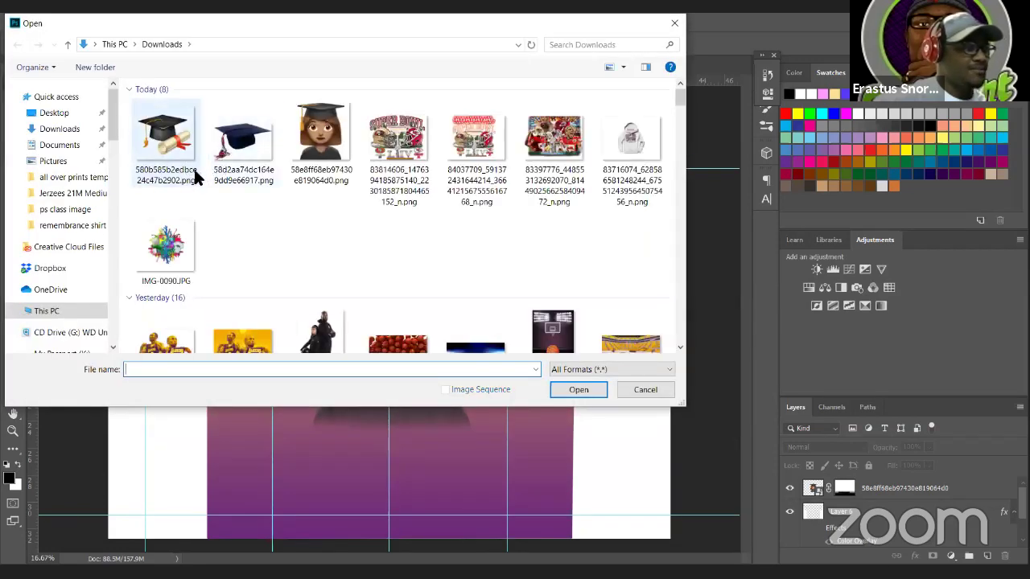
scroll(193, 167, "down", 2)
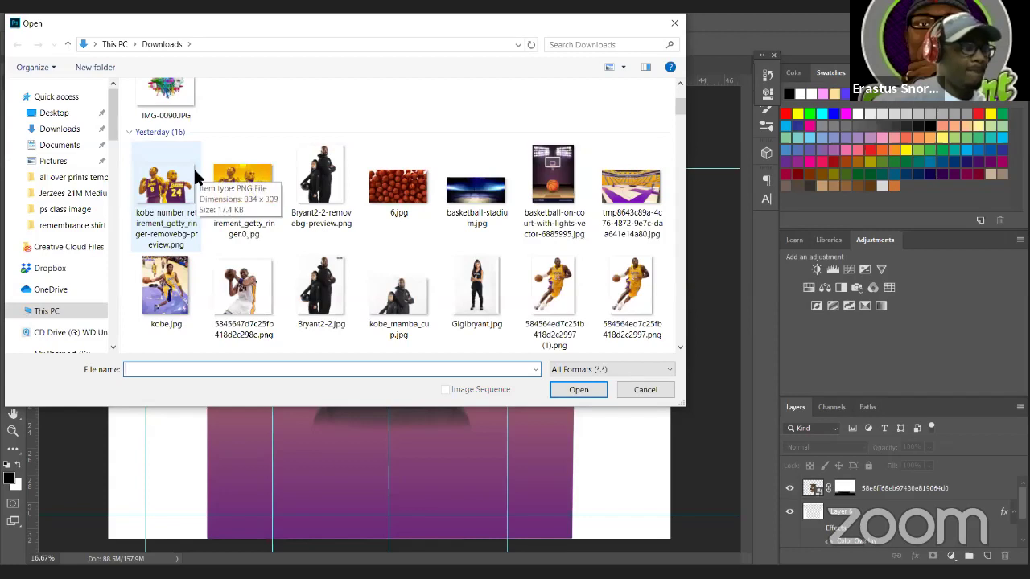
scroll(443, 186, "down", 2)
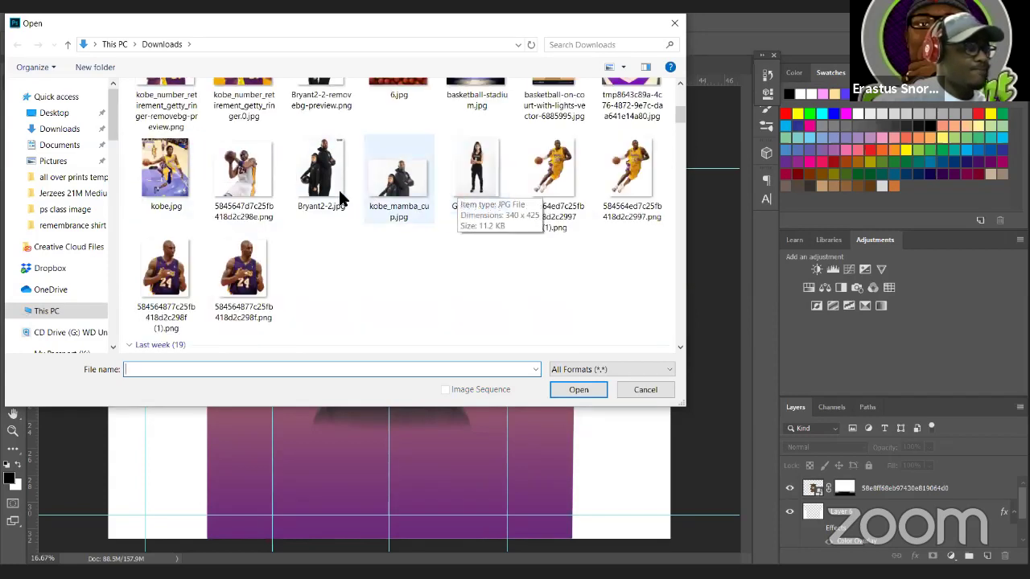
scroll(250, 169, "down", 2)
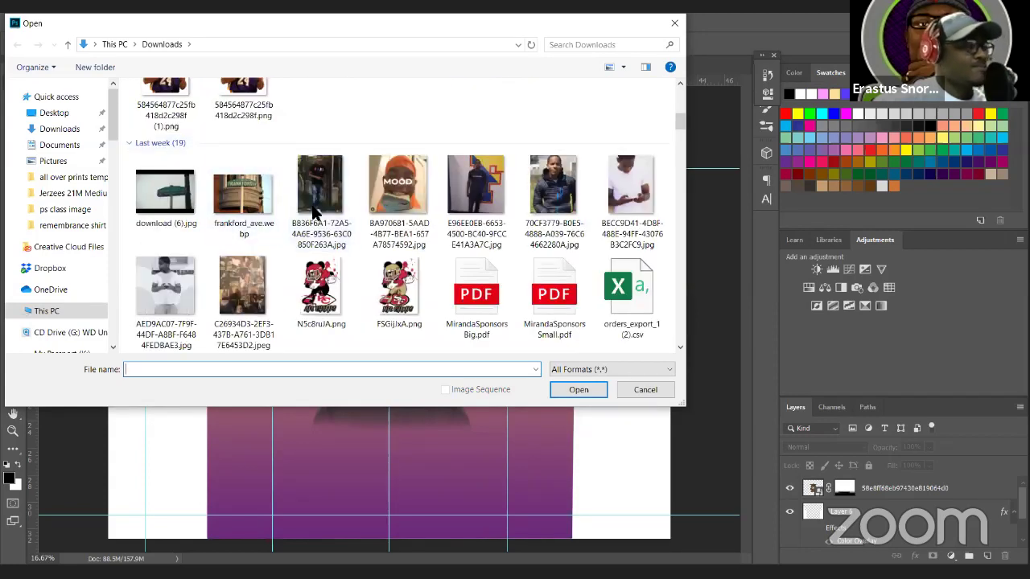
scroll(298, 211, "down", 1)
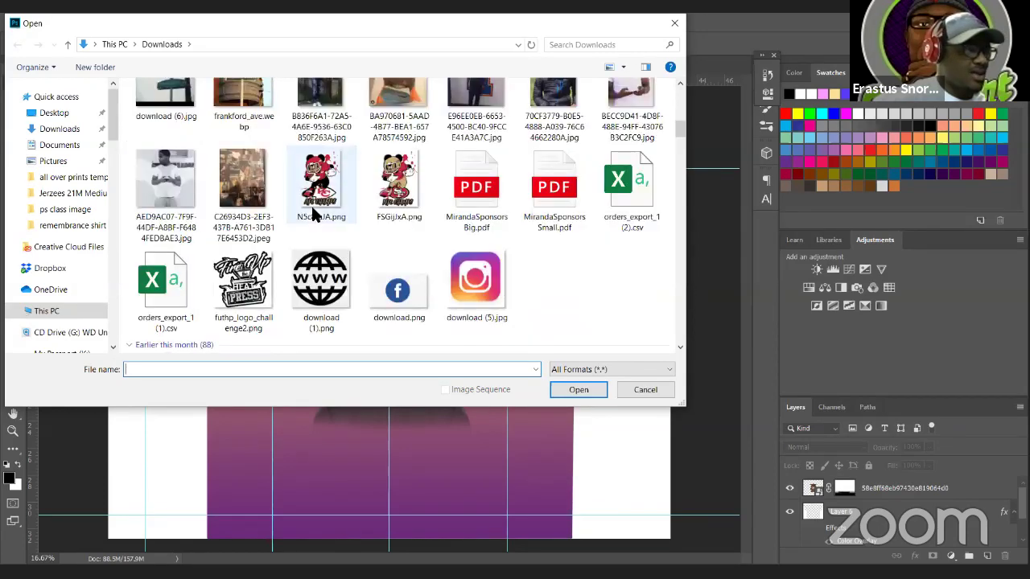
scroll(314, 213, "down", 5)
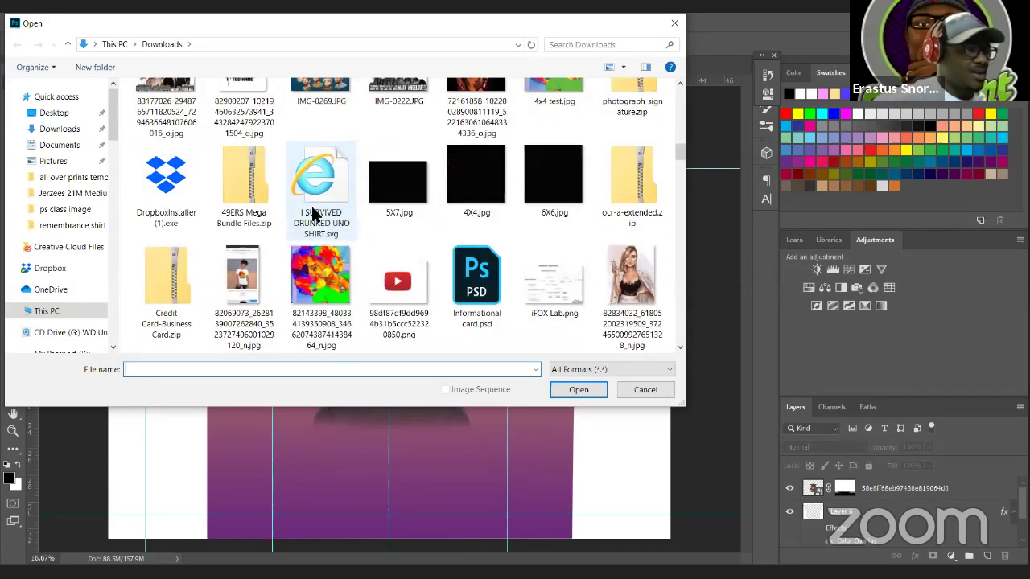
scroll(290, 194, "down", 1)
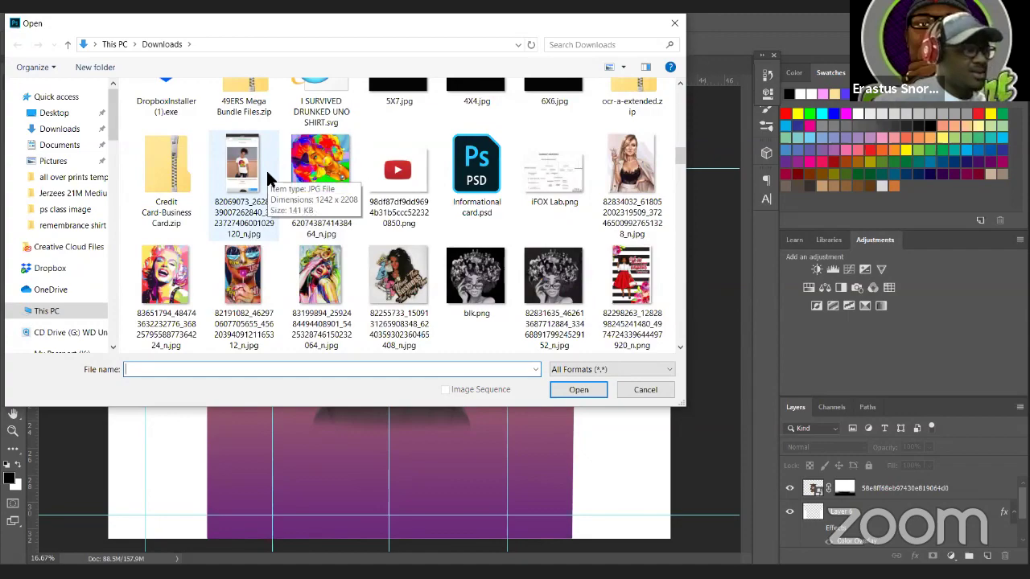
scroll(265, 175, "down", 5)
scroll(262, 169, "down", 3)
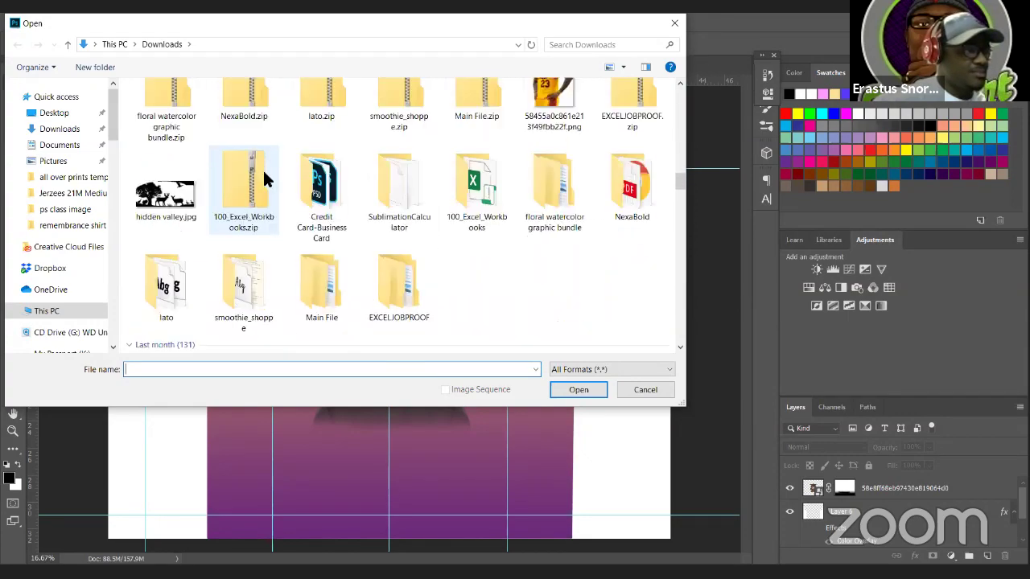
scroll(263, 164, "up", 4)
scroll(266, 172, "down", 1)
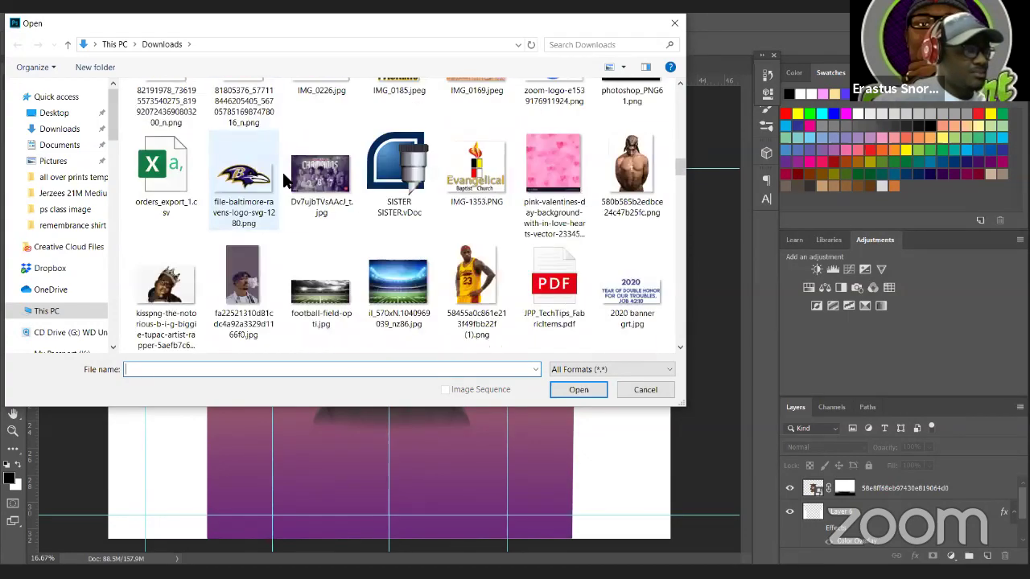
scroll(269, 175, "down", 2)
scroll(272, 174, "up", 1)
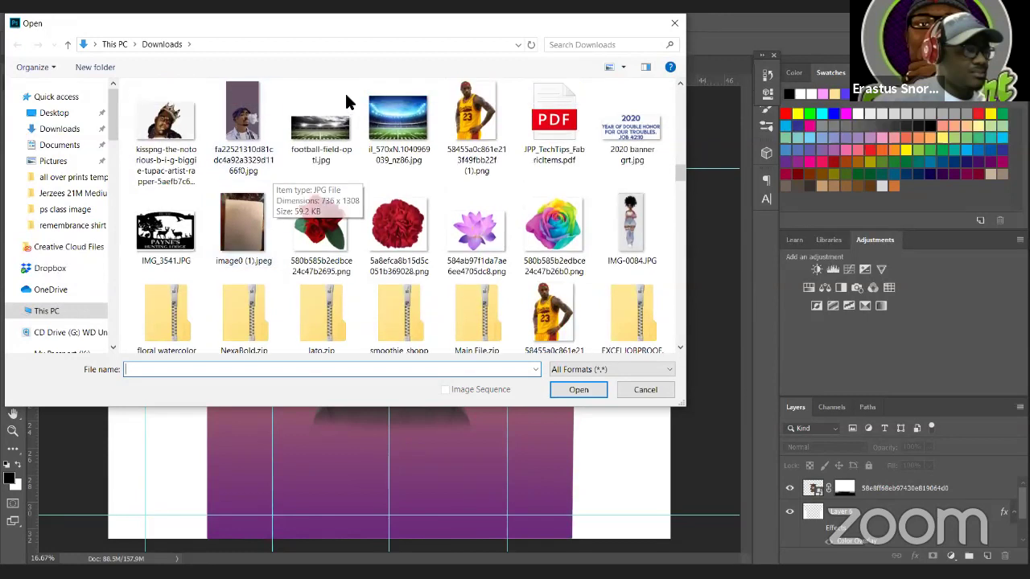
left_click(407, 122)
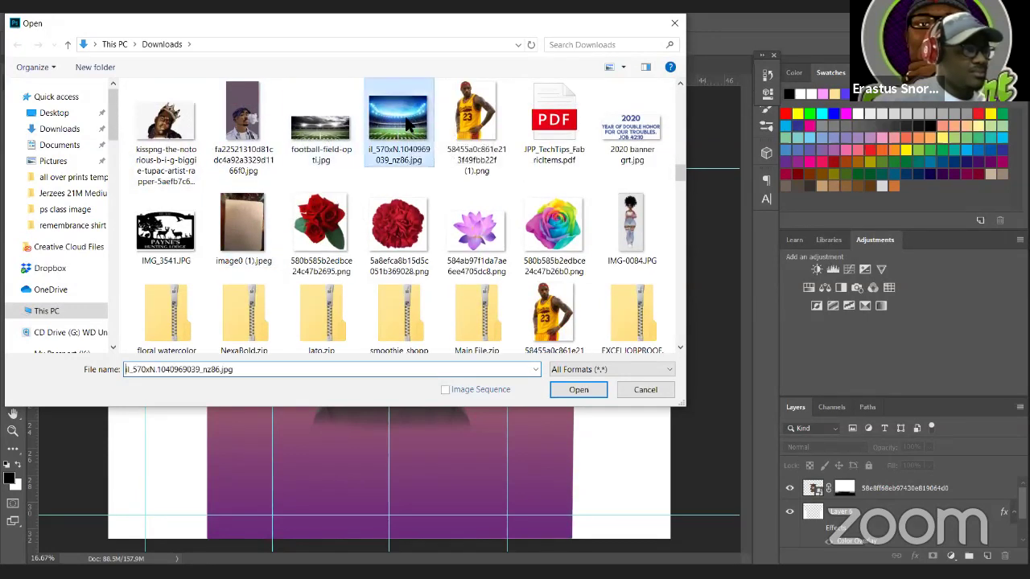
double_click(407, 122)
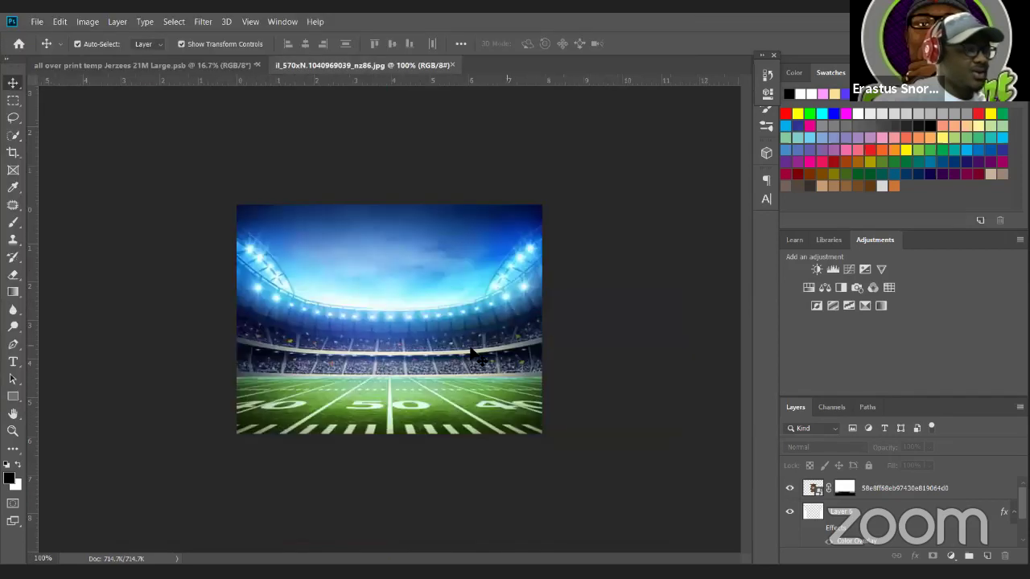
- Drag the stadium photo into the T-shirt document, converting its background to a normal layer
left_click(216, 64)
left_click(364, 64)
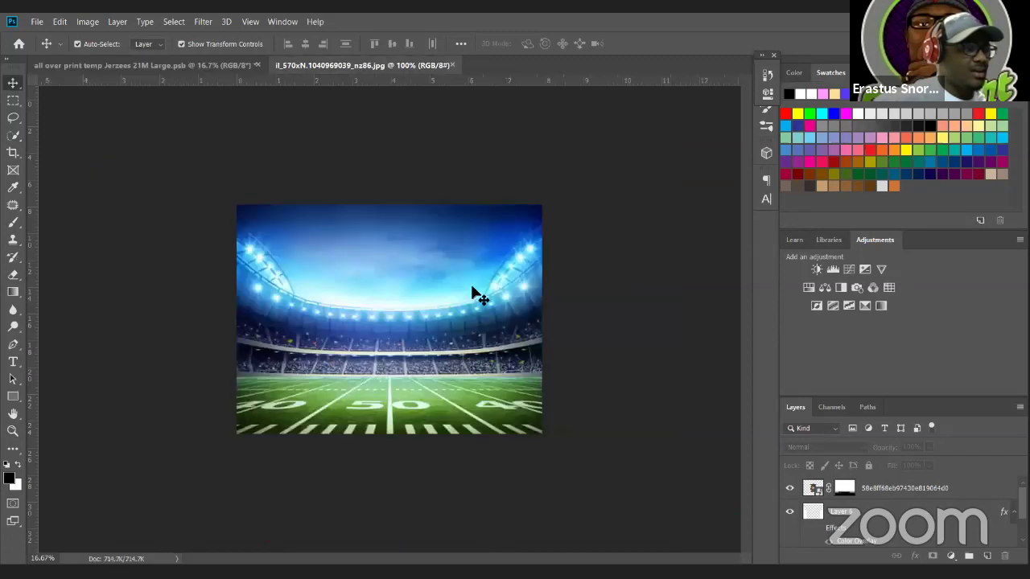
left_click_drag(346, 307, 430, 246)
key("Return")
left_click_drag(392, 348, 591, 455)
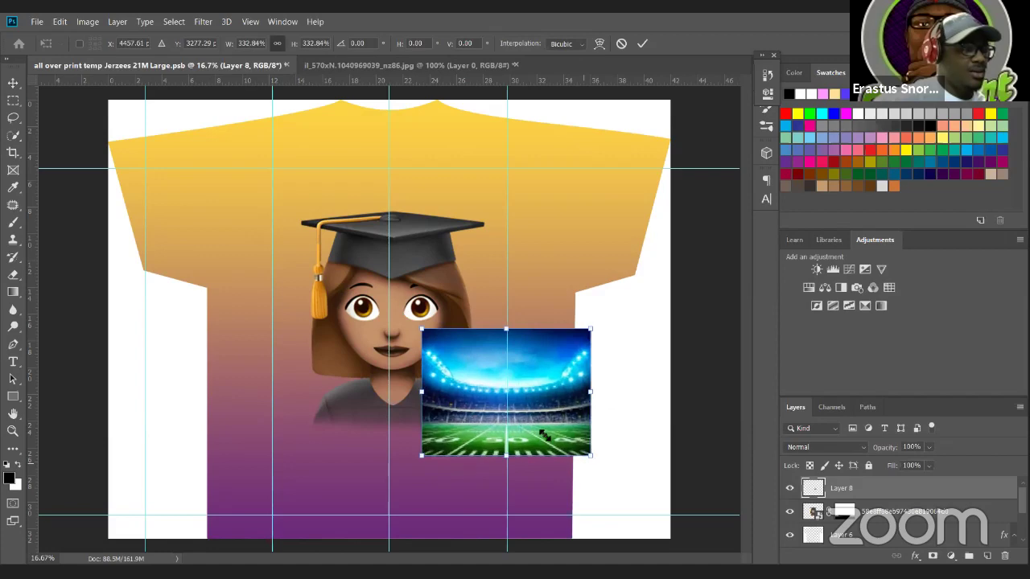
- Enlarge the stadium to about 1153% so it covers the whole shirt, then move its layer below the emoji
left_click_drag(521, 357, 355, 175)
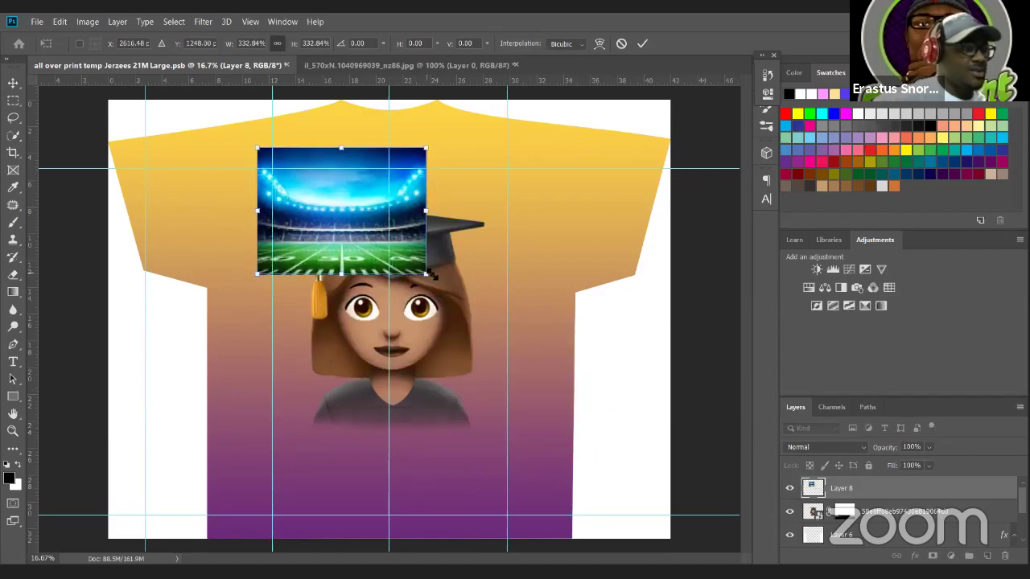
left_click_drag(432, 276, 639, 438)
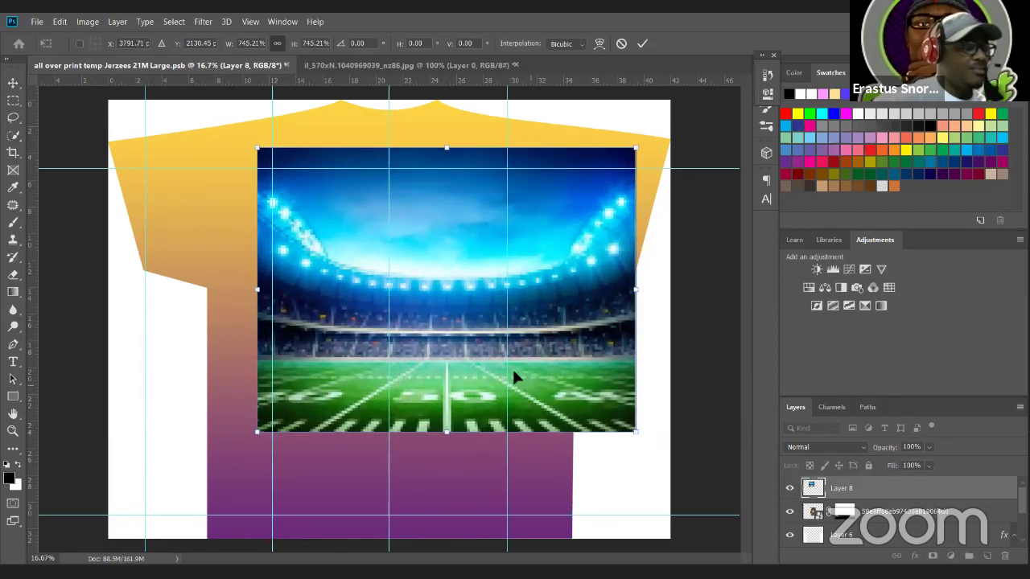
left_click_drag(421, 349, 350, 323)
left_click_drag(565, 406, 687, 497)
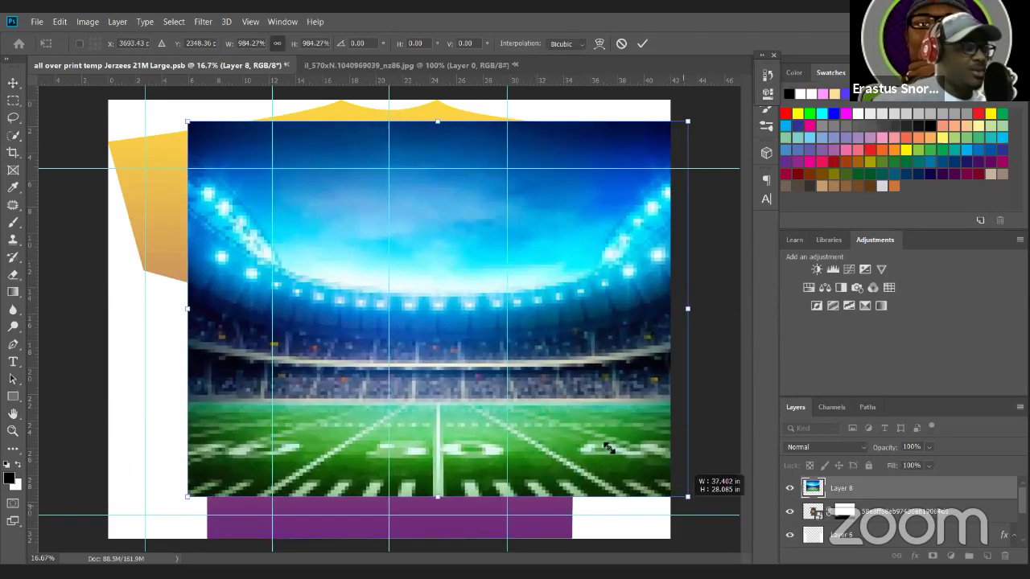
left_click_drag(635, 416, 557, 394)
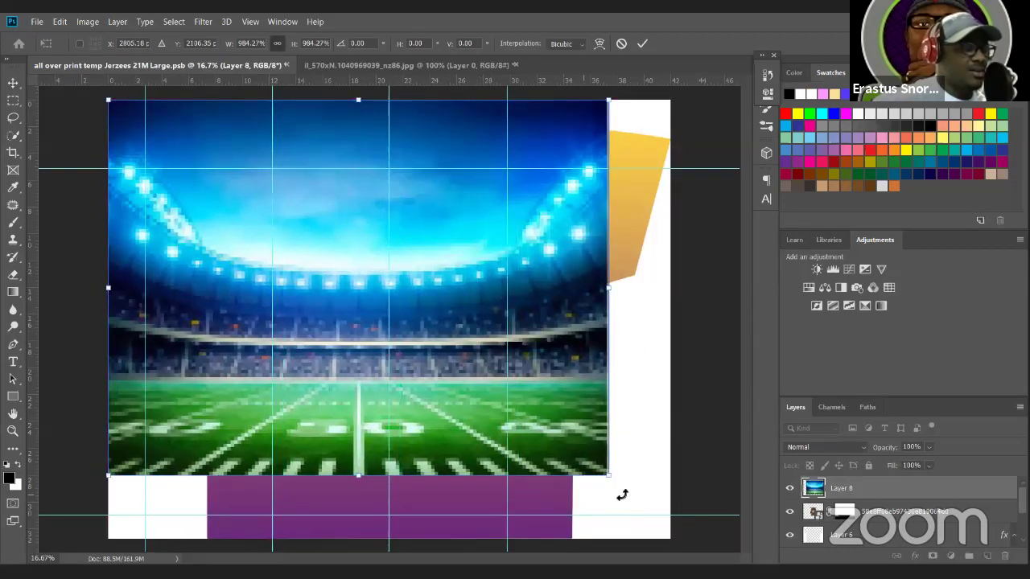
left_click_drag(609, 476, 698, 543)
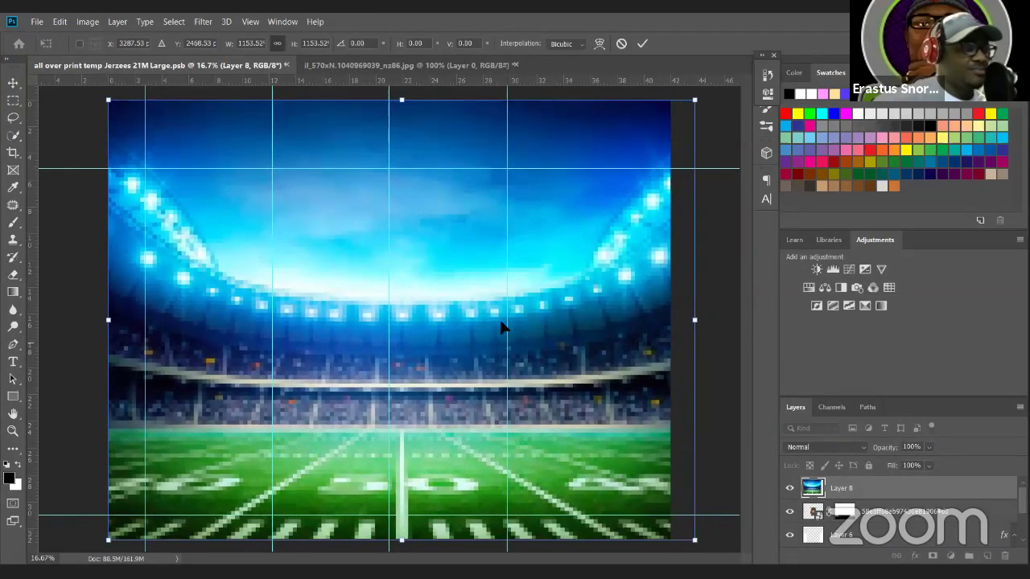
left_click(642, 44)
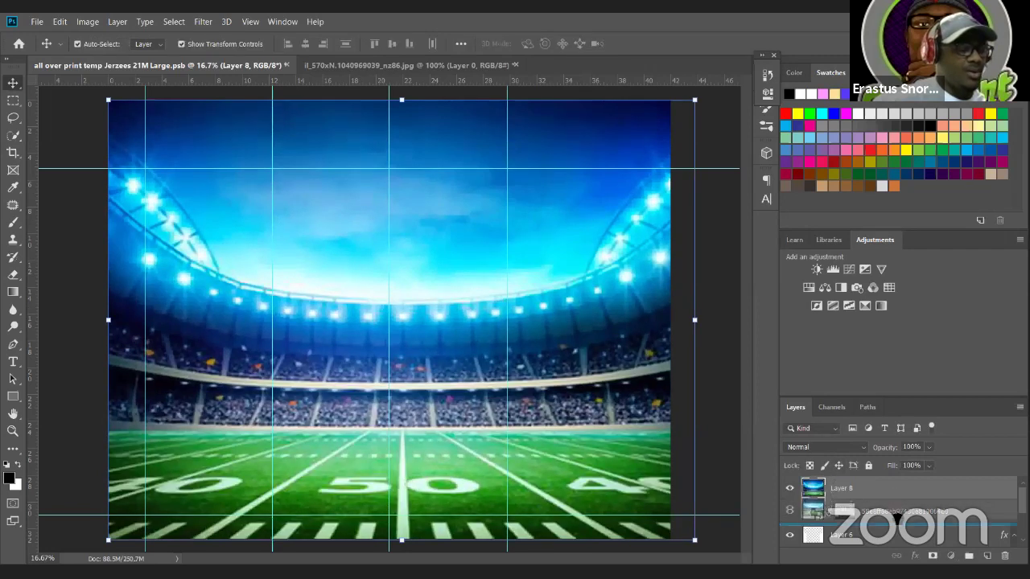
left_click_drag(885, 489, 893, 519)
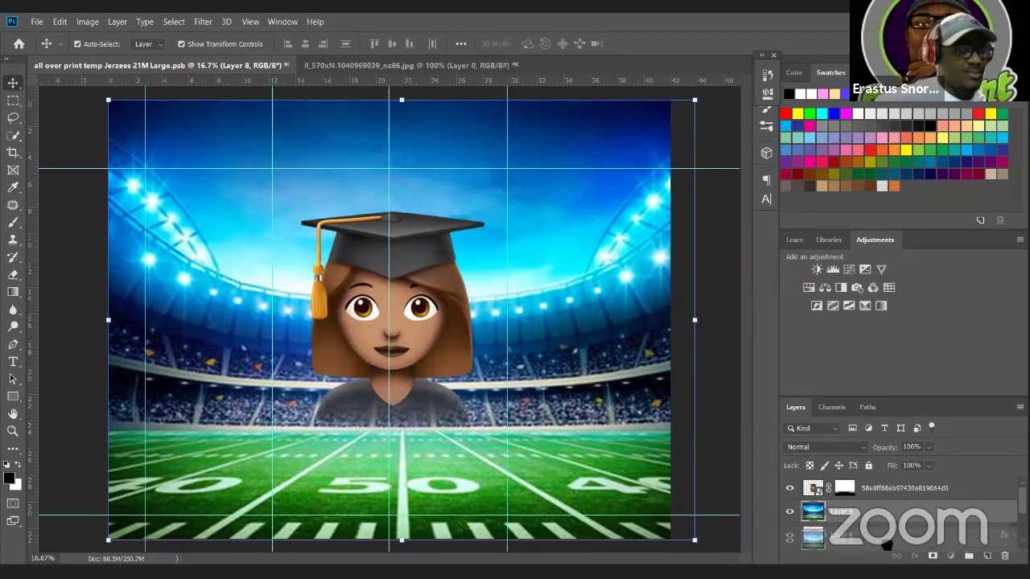
- Place Layer 8 directly above Layer 7 so the stadium is clipped to the T-shirt shape
scroll(881, 524, "down", 1)
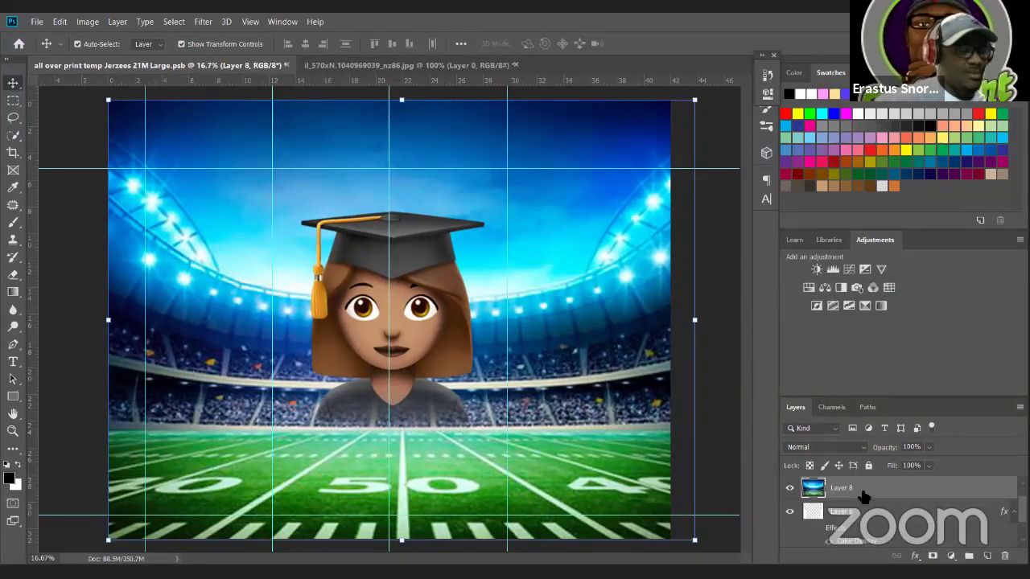
scroll(872, 495, "down", 3)
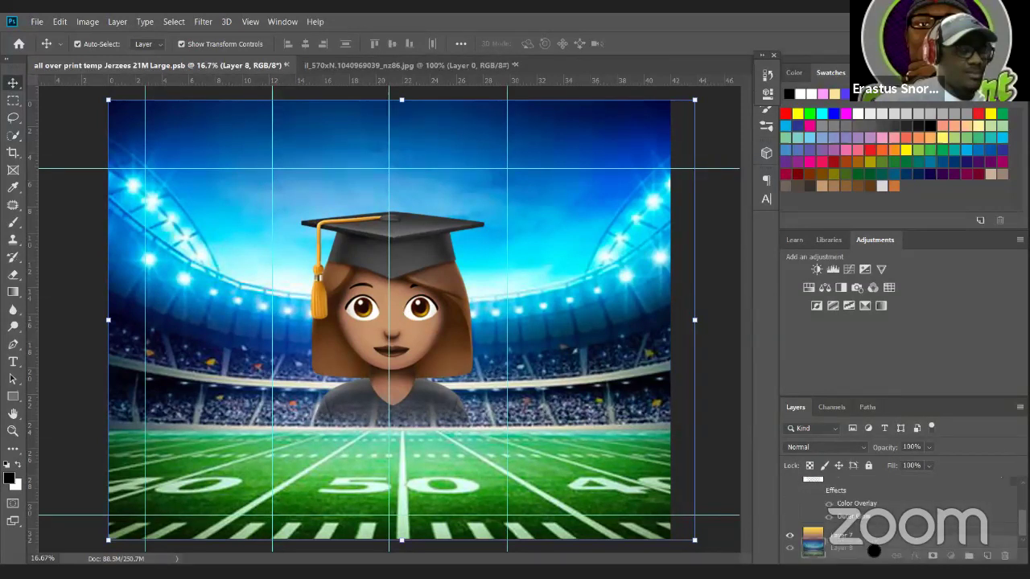
left_click_drag(869, 526, 867, 520)
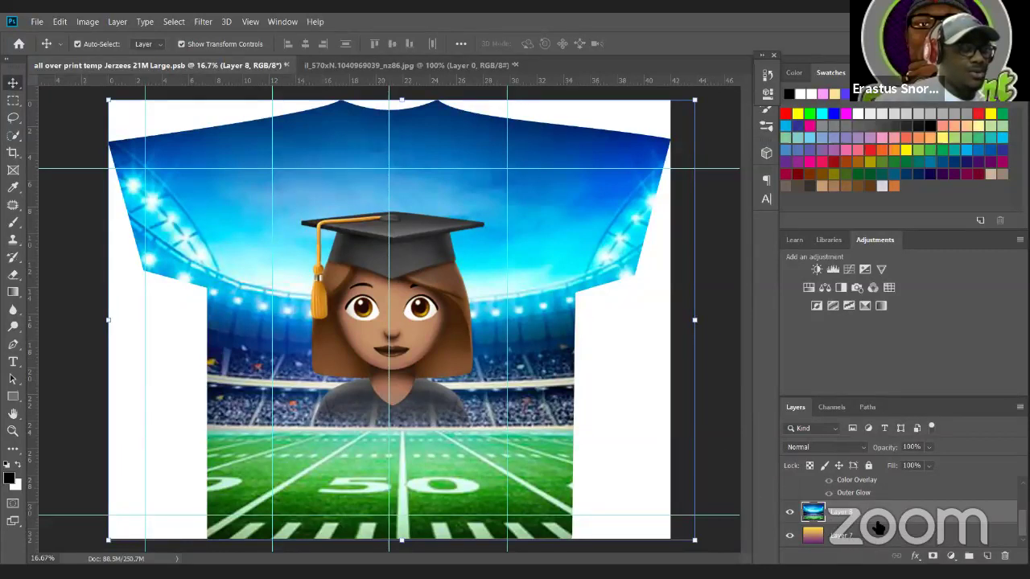
- Set the stadium Layer 8 blend mode to Overlay so the shirt gradient shows through
left_click(857, 447)
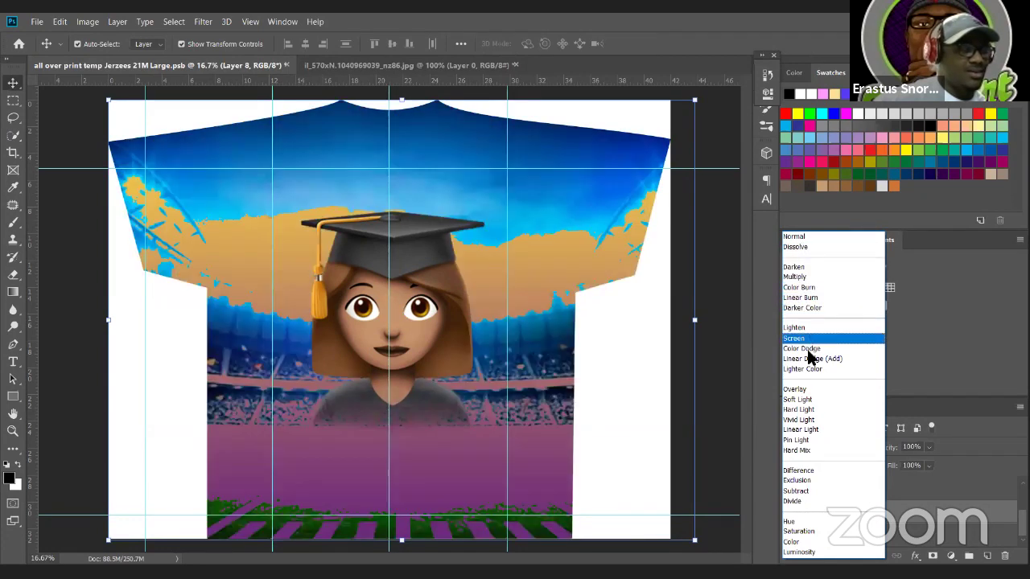
left_click(805, 391)
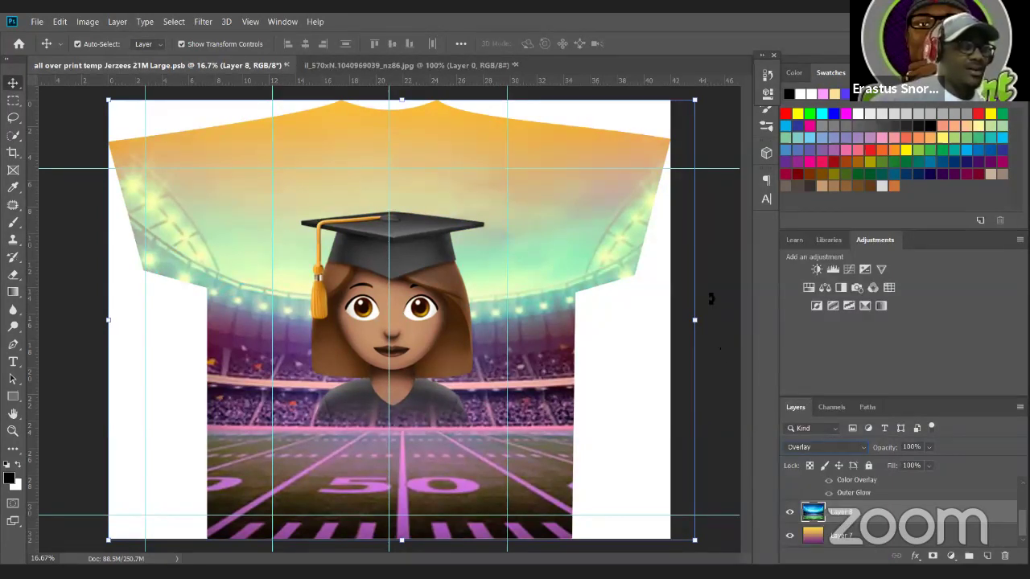
key("ctrl+t")
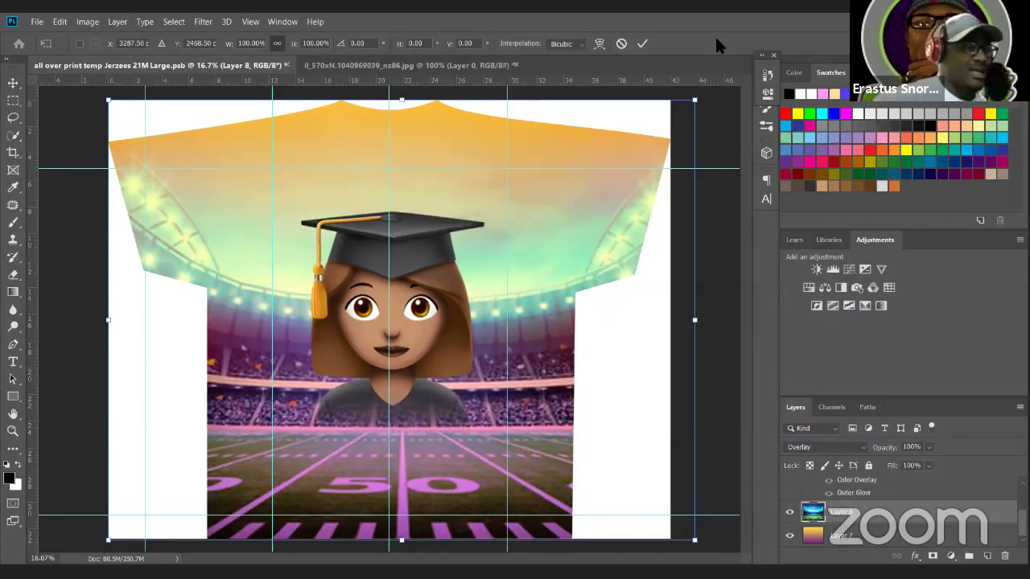
left_click(642, 43)
left_click(713, 276)
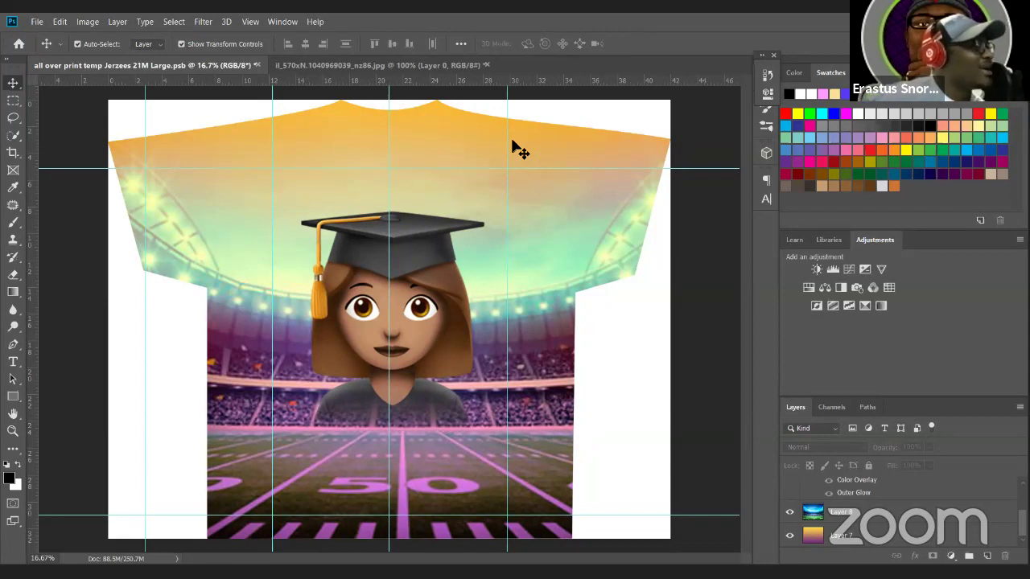
left_click(410, 276)
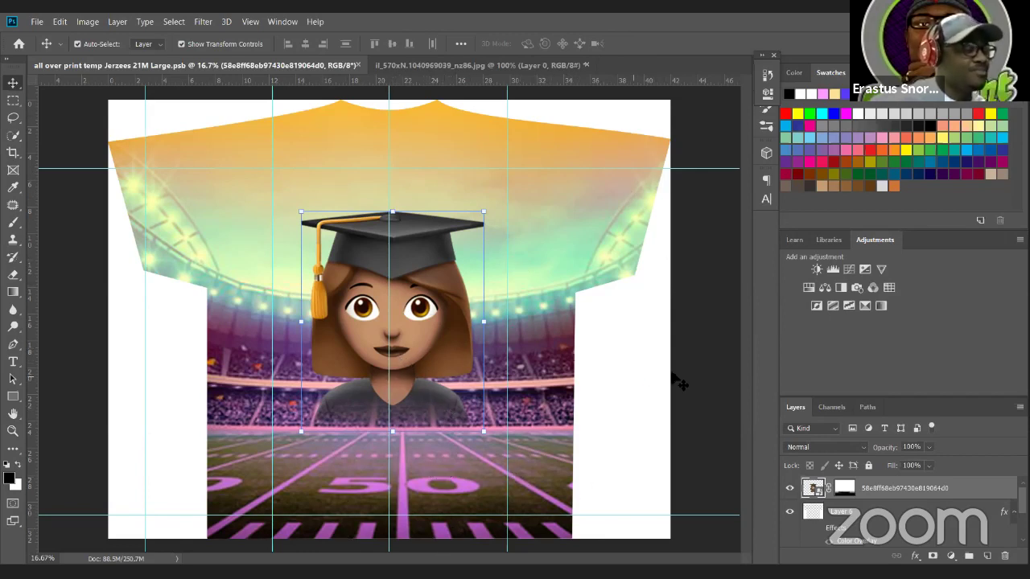
left_click(400, 427)
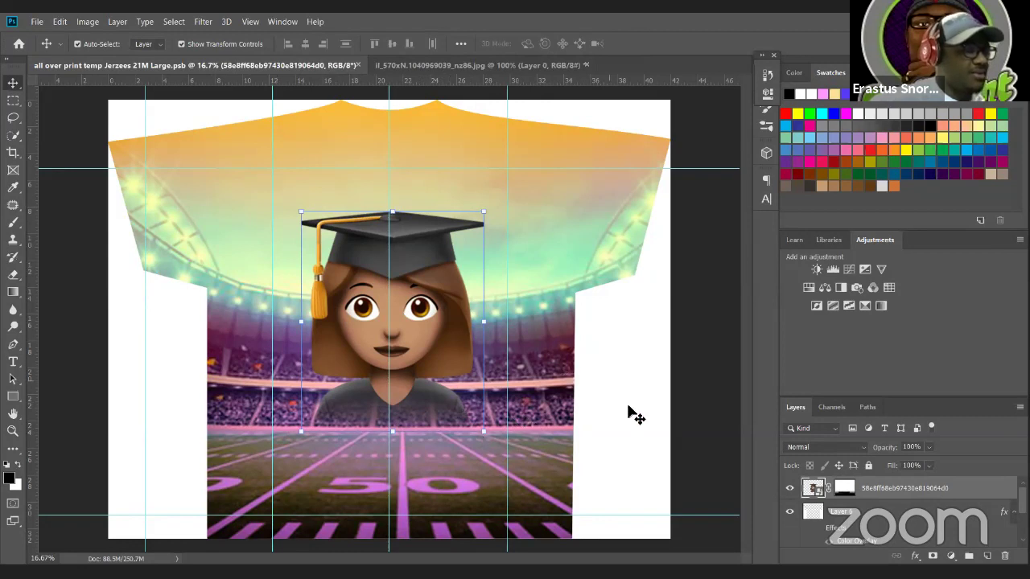
left_click(685, 399)
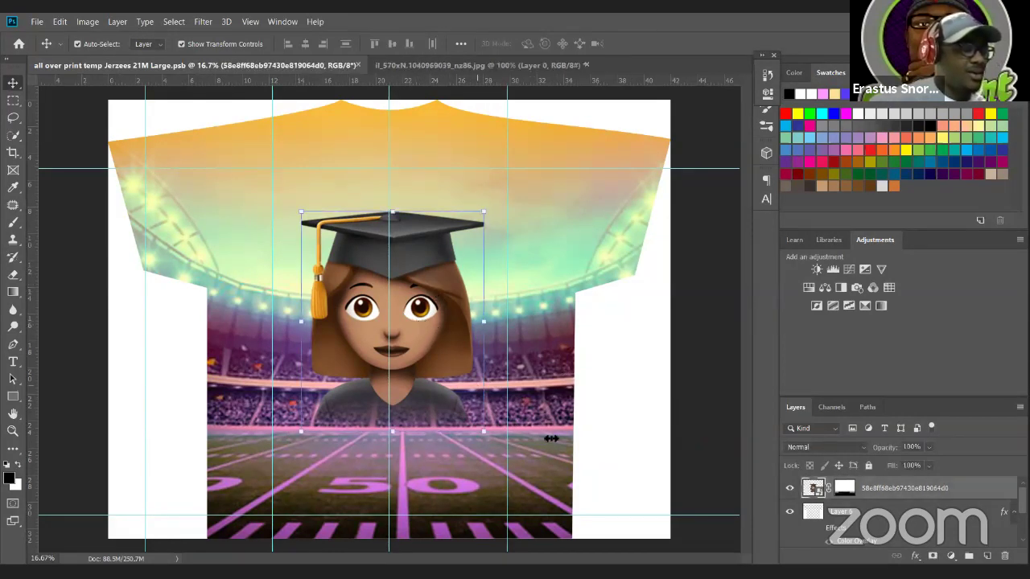
left_click(656, 411)
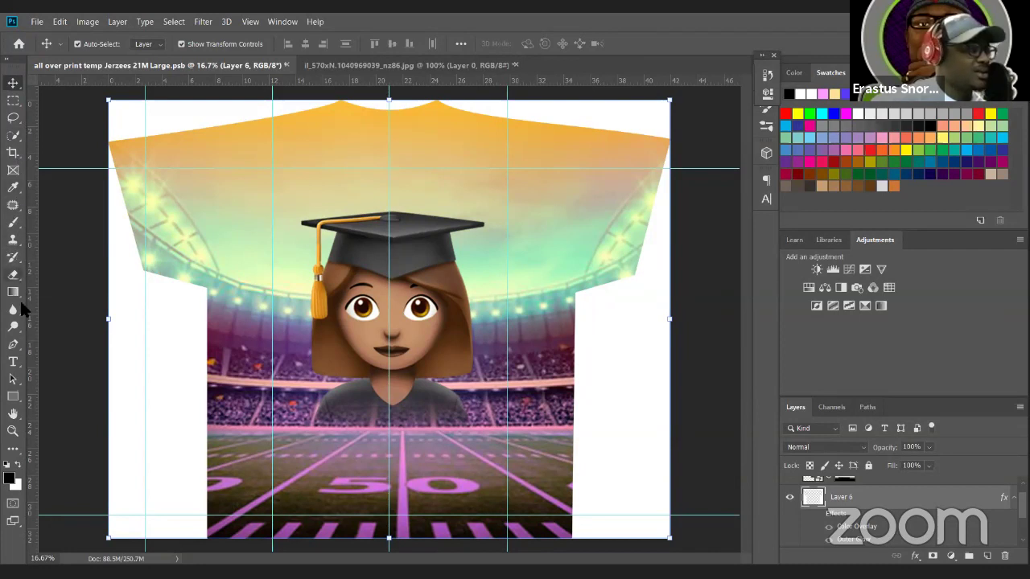
- Type 'you did it' on the field below the emoji and enlarge it to 124 pt
left_click(13, 362)
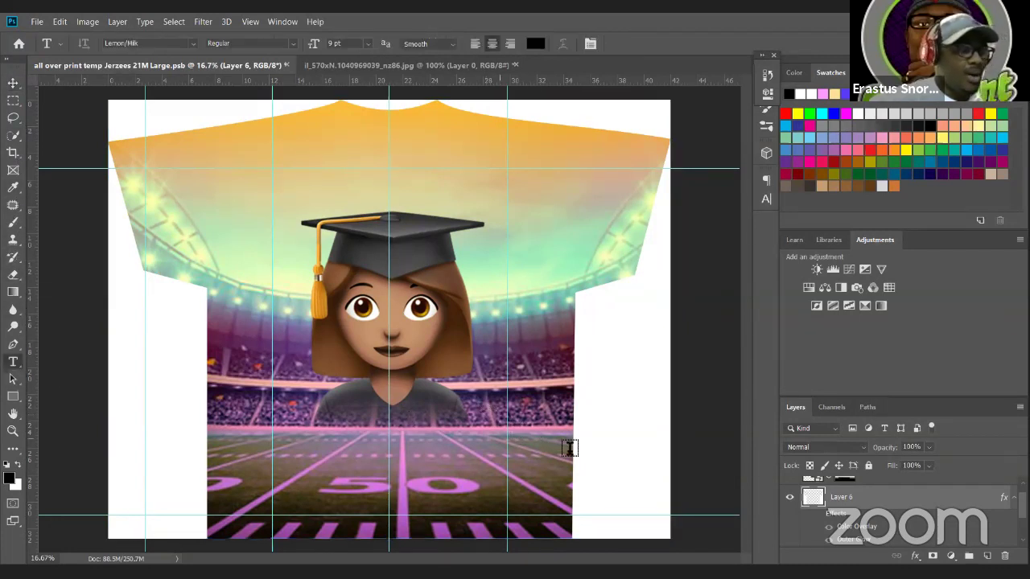
left_click(303, 449)
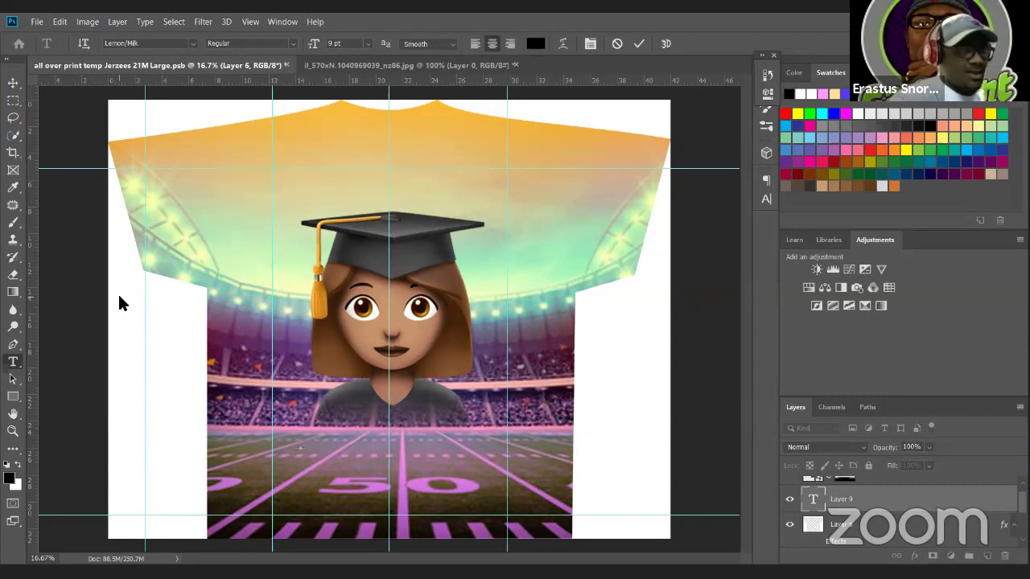
left_click(637, 44)
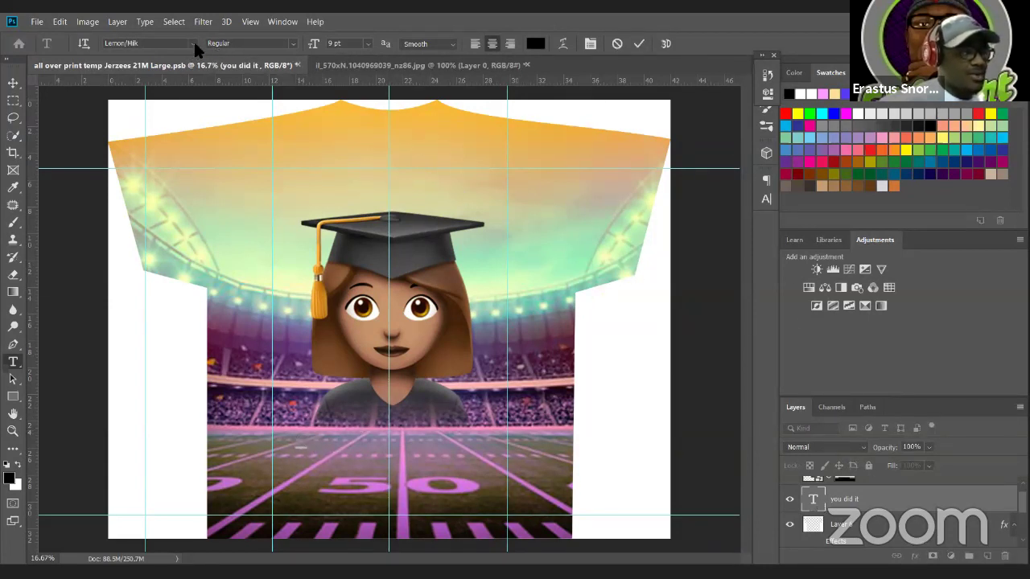
left_click_drag(311, 48, 380, 46)
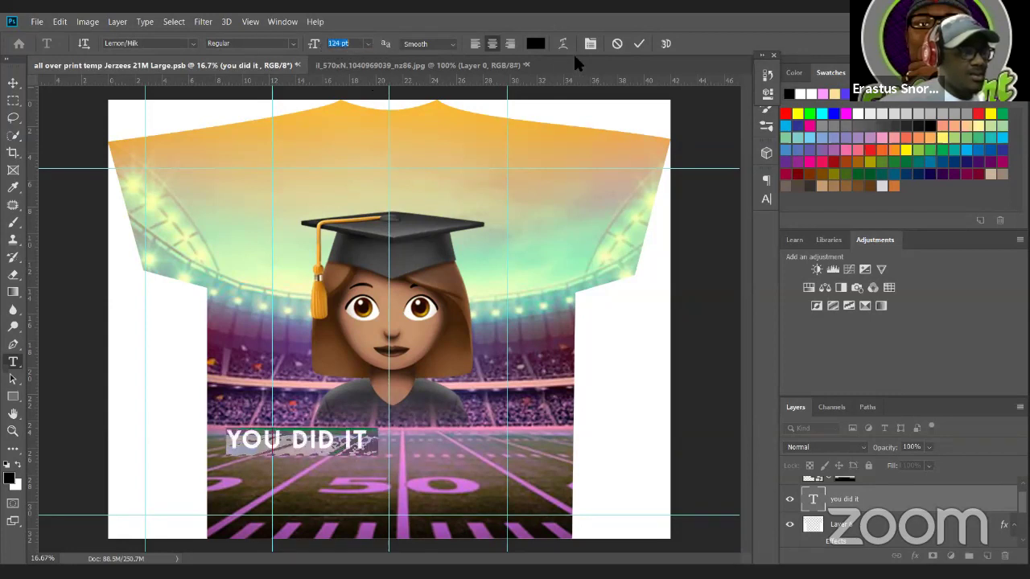
- Colour the YOU DID IT text orange (e1ba5a), sampled from the shirt's top
left_click(640, 45)
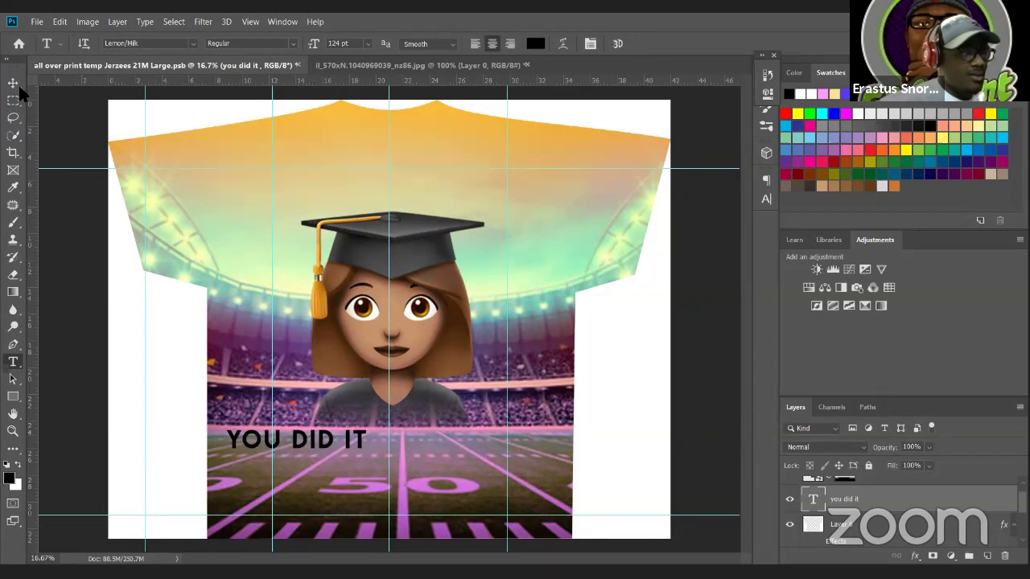
double_click(813, 499)
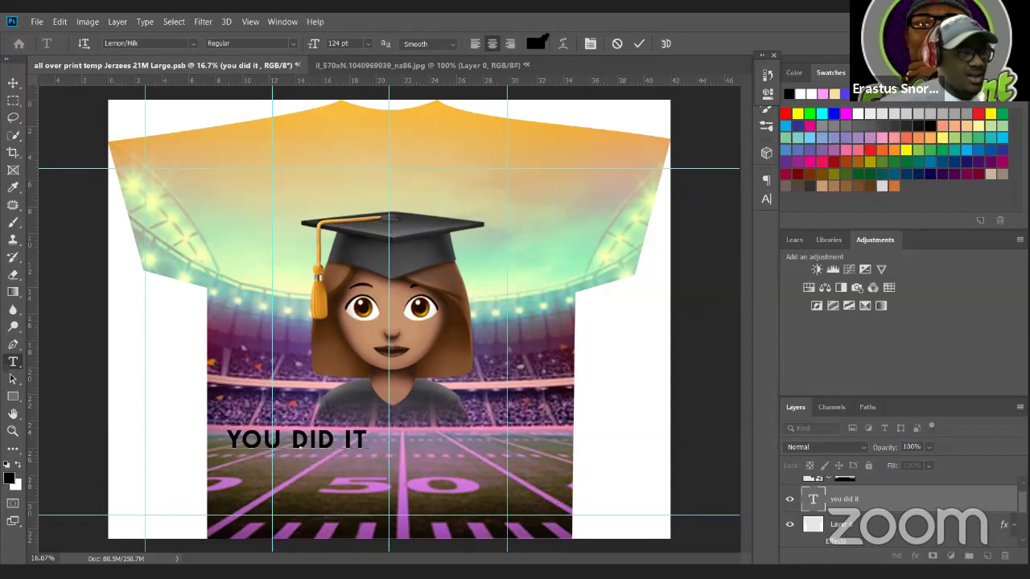
left_click(535, 44)
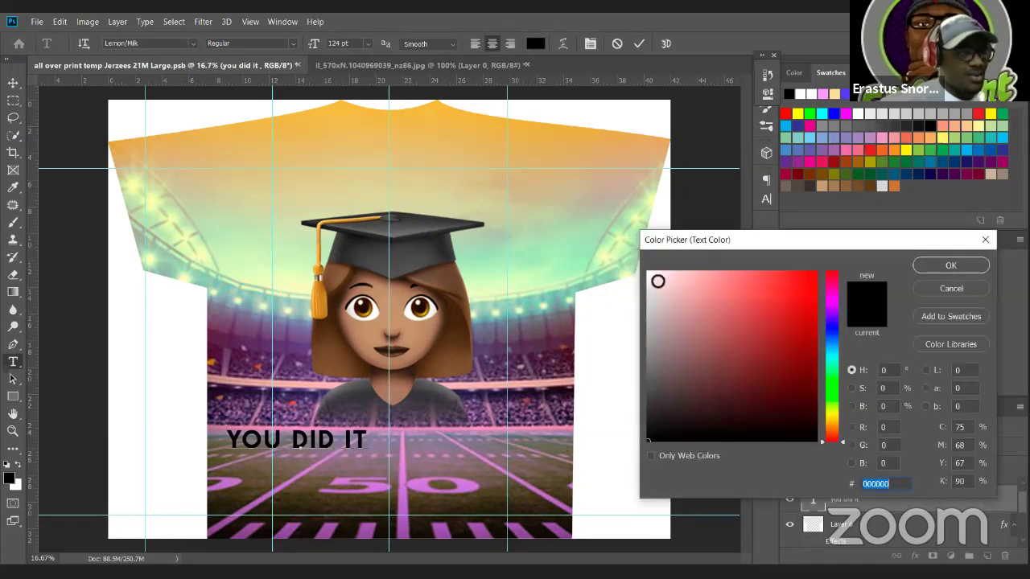
left_click(351, 126)
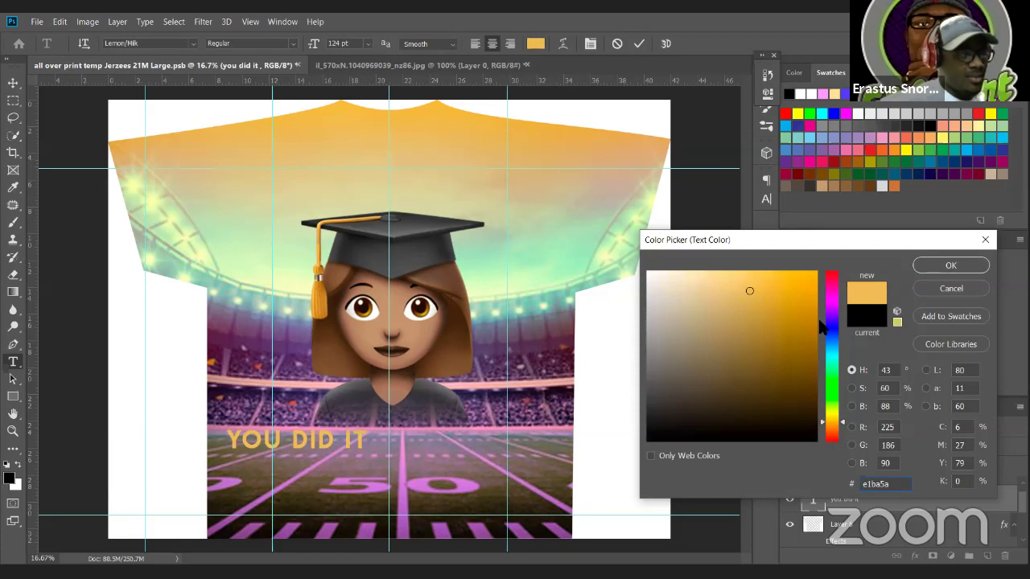
left_click(951, 265)
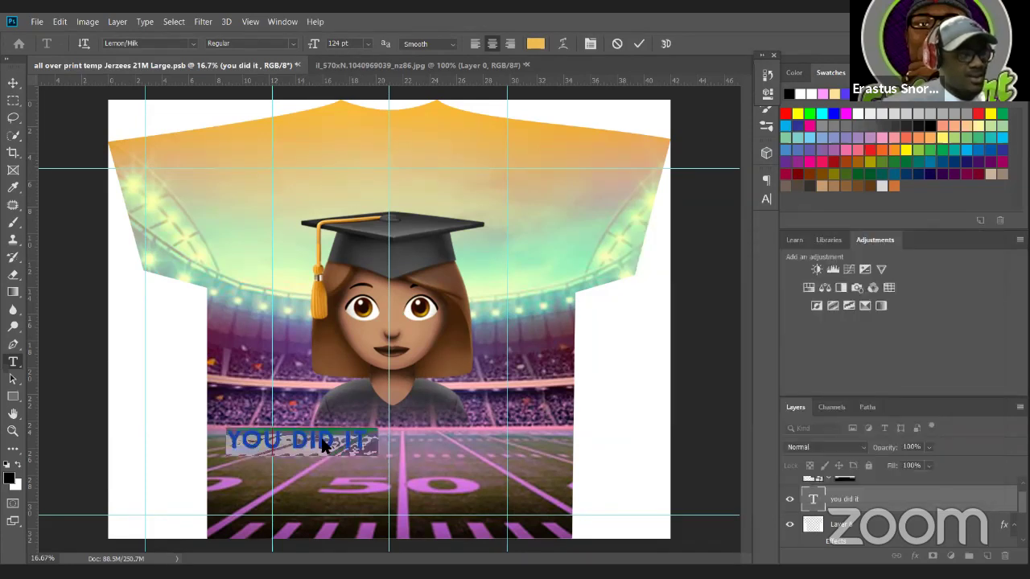
left_click(638, 43)
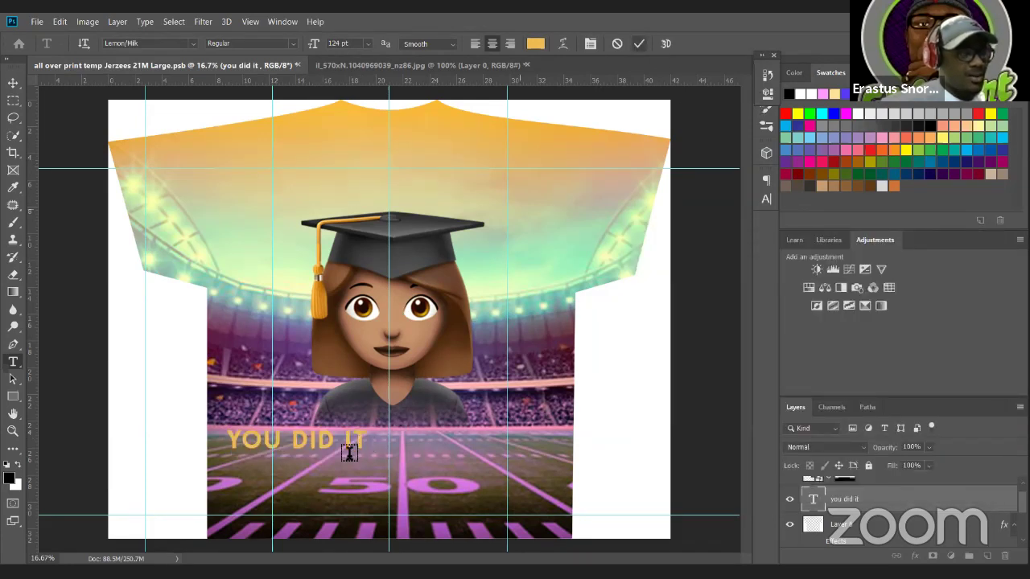
- Centre the YOU DID IT text over the football field and reselect it for editing
key("v")
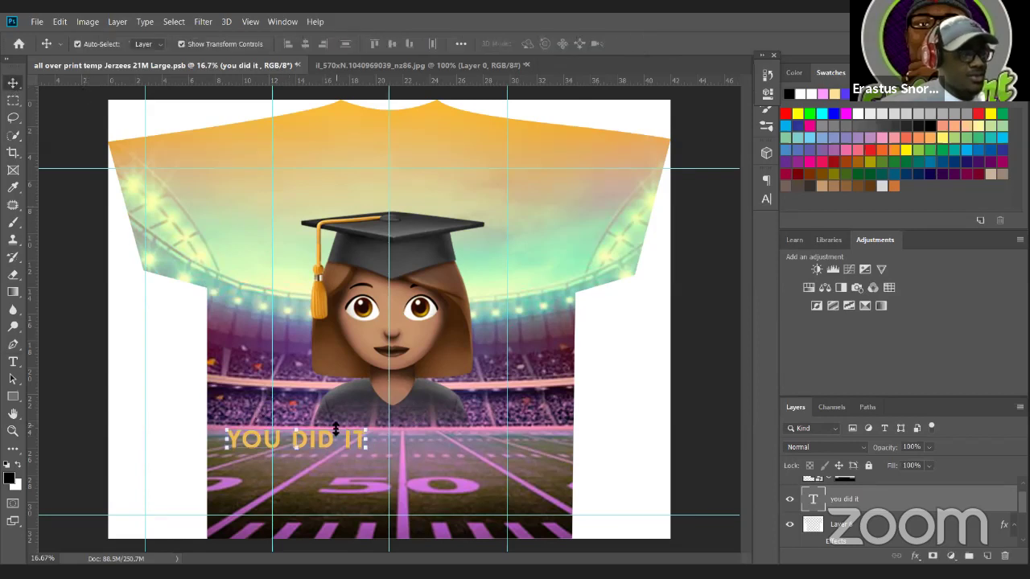
left_click_drag(388, 459, 418, 445)
key("t")
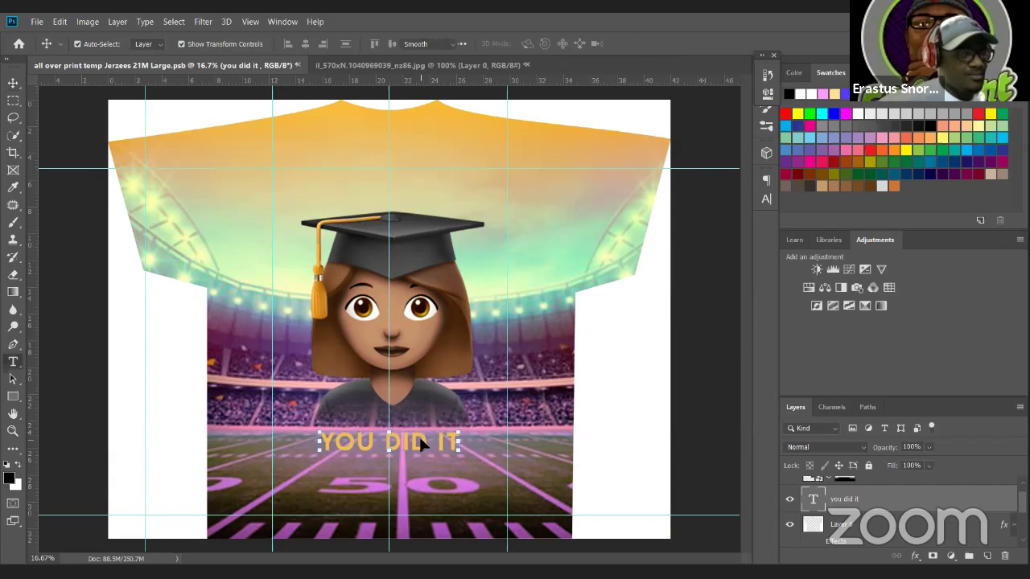
triple_click(418, 434)
key("ctrl+Return")
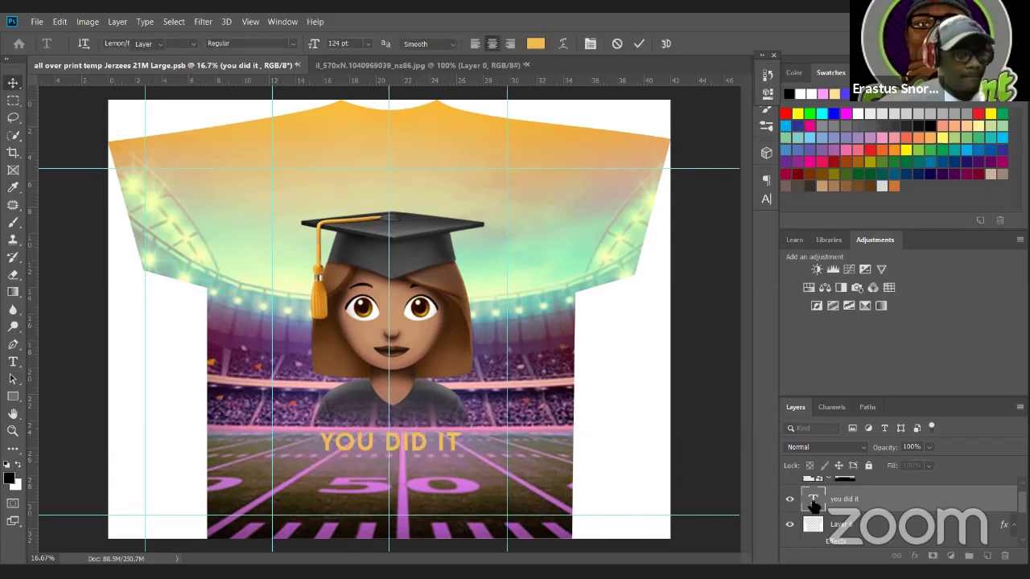
key("v")
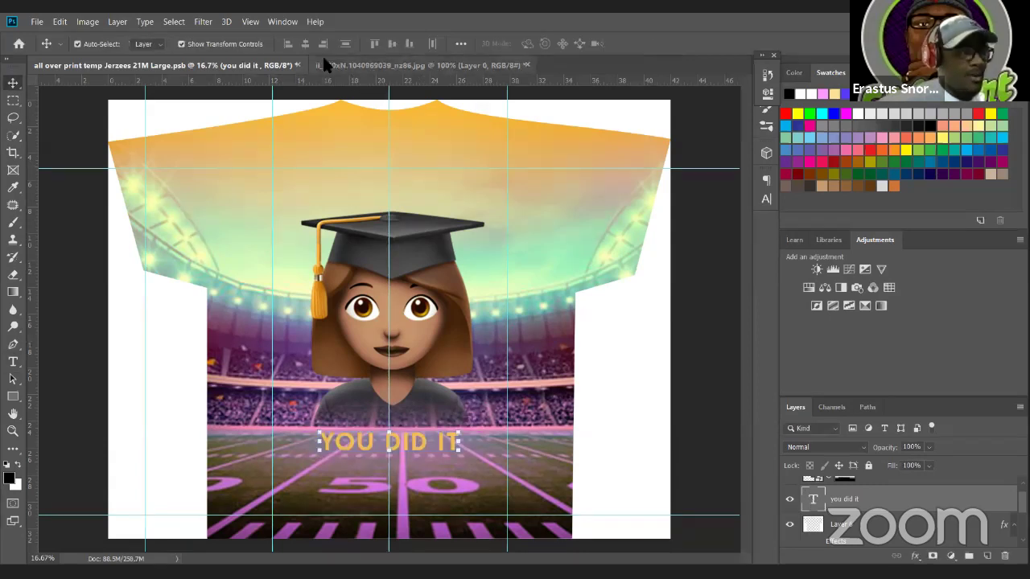
key("t")
double_click(813, 498)
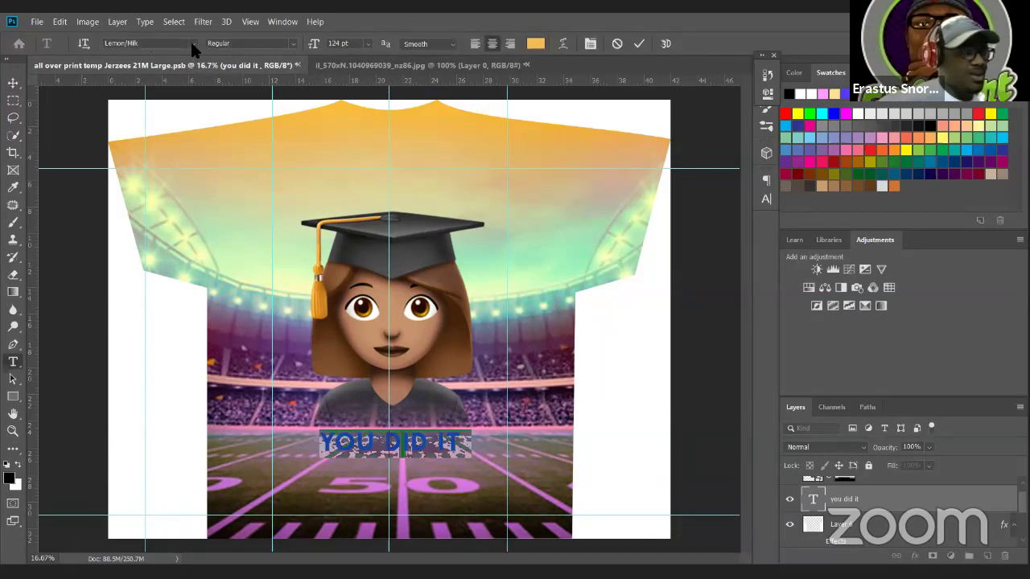
- Change the you did it text's font to Thundergood
left_click(191, 42)
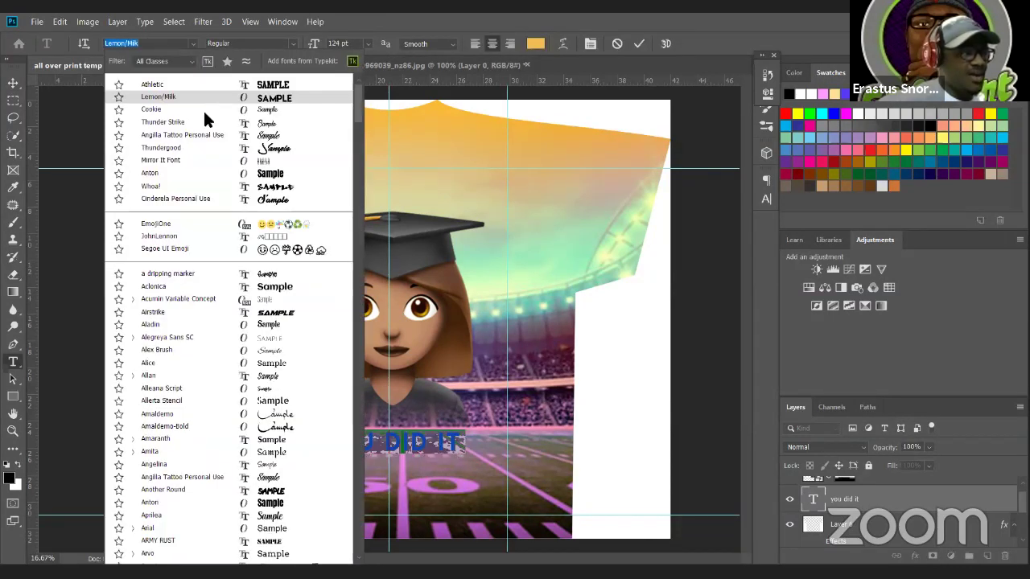
left_click(166, 144)
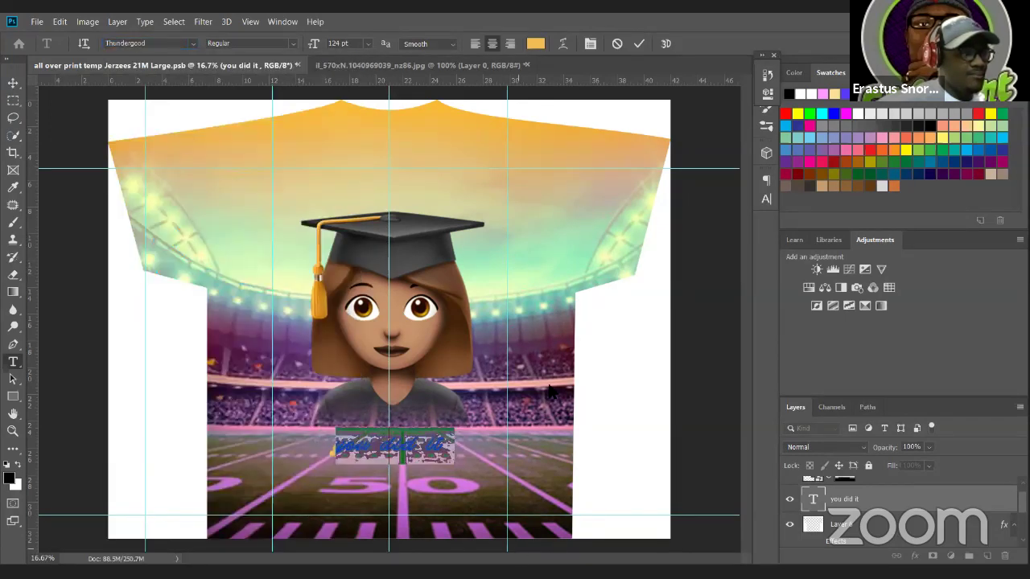
left_click(640, 44)
key("v")
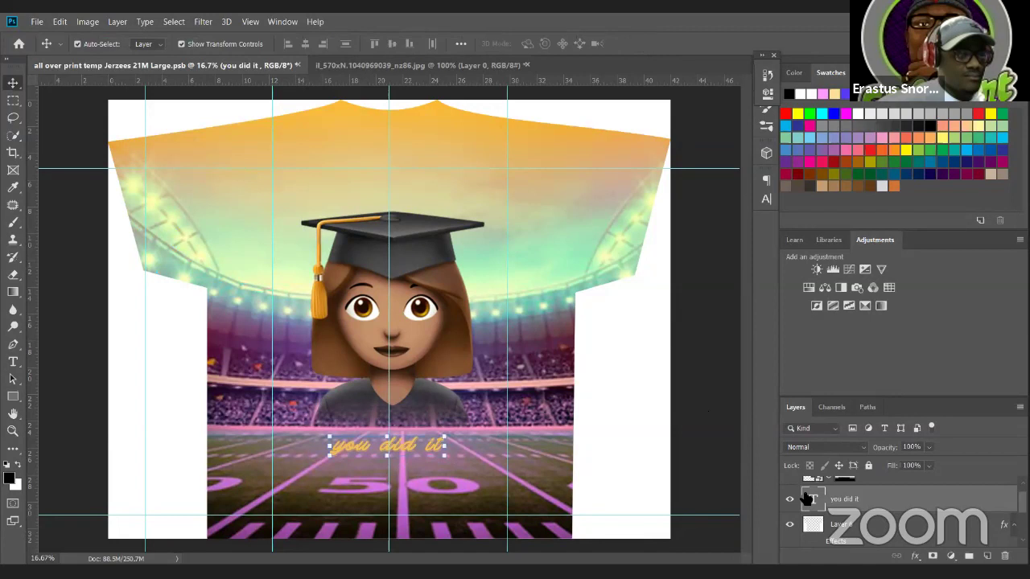
- Enlarge the you did it text to 221 pt
double_click(419, 459)
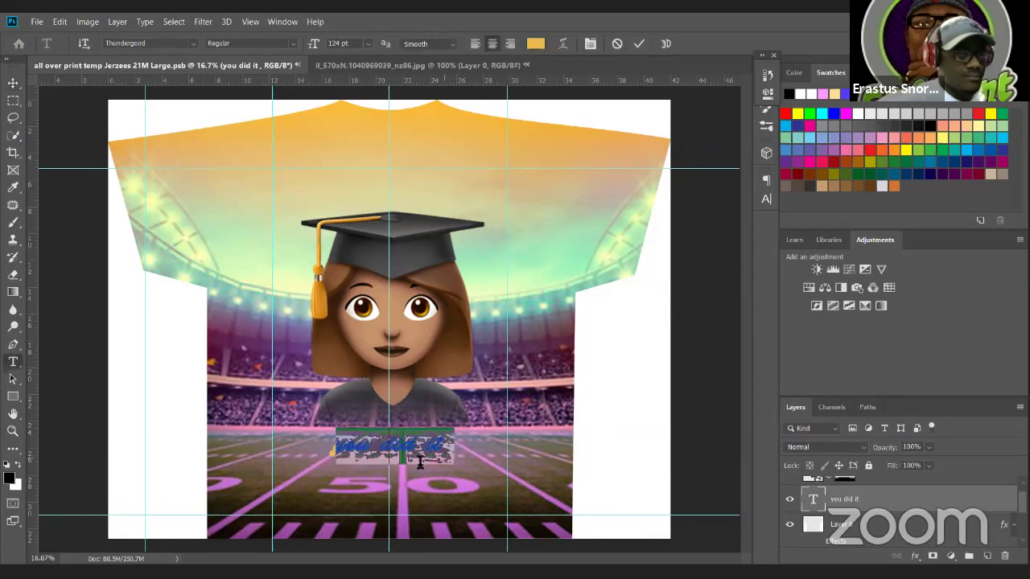
left_click_drag(312, 43, 377, 71)
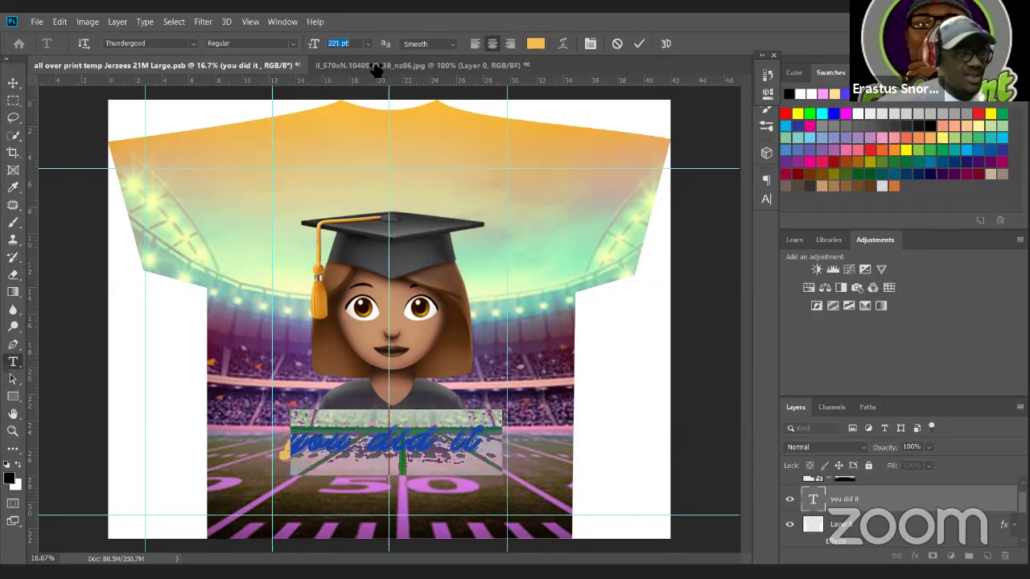
left_click(638, 43)
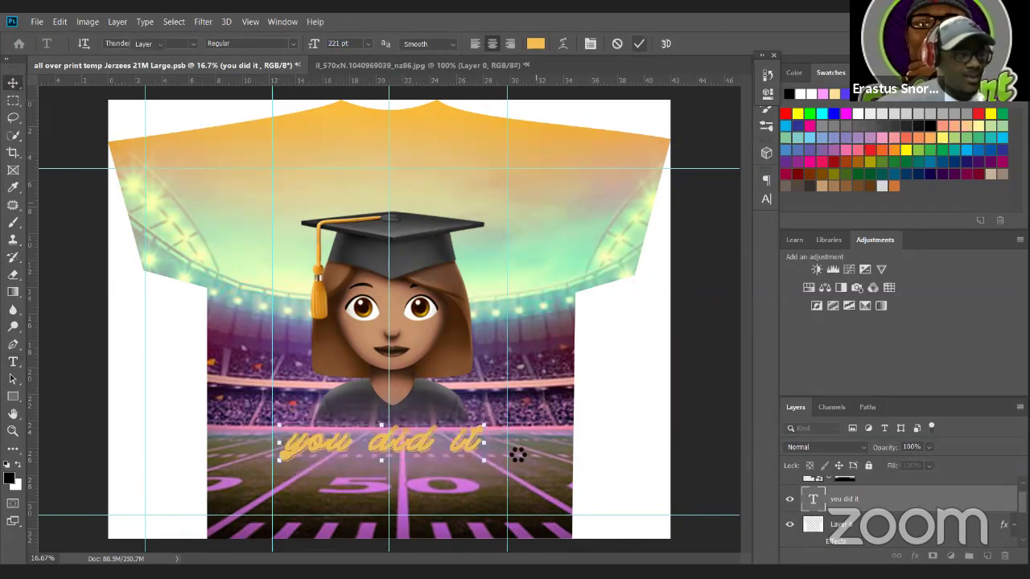
key("v")
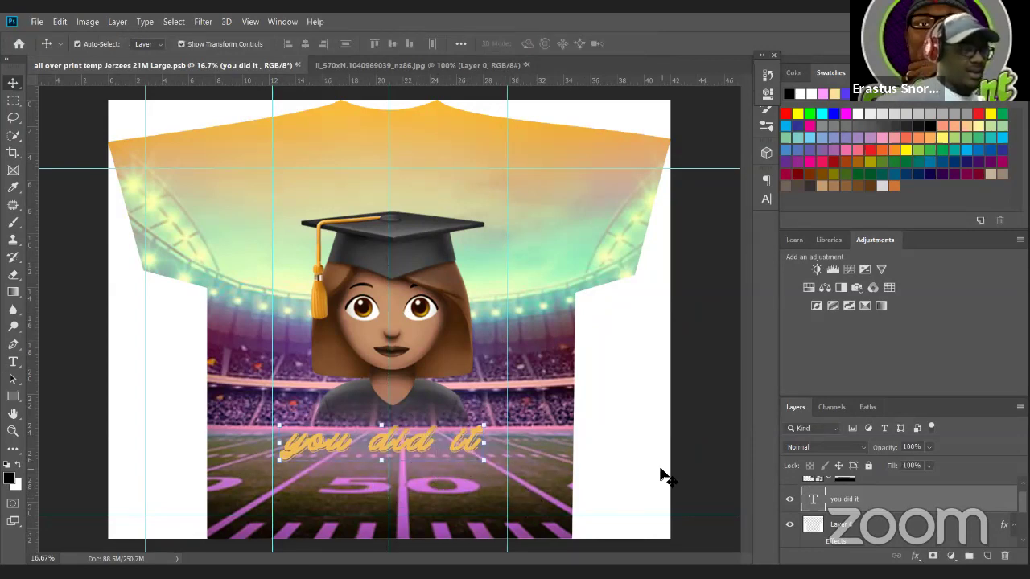
double_click(812, 499)
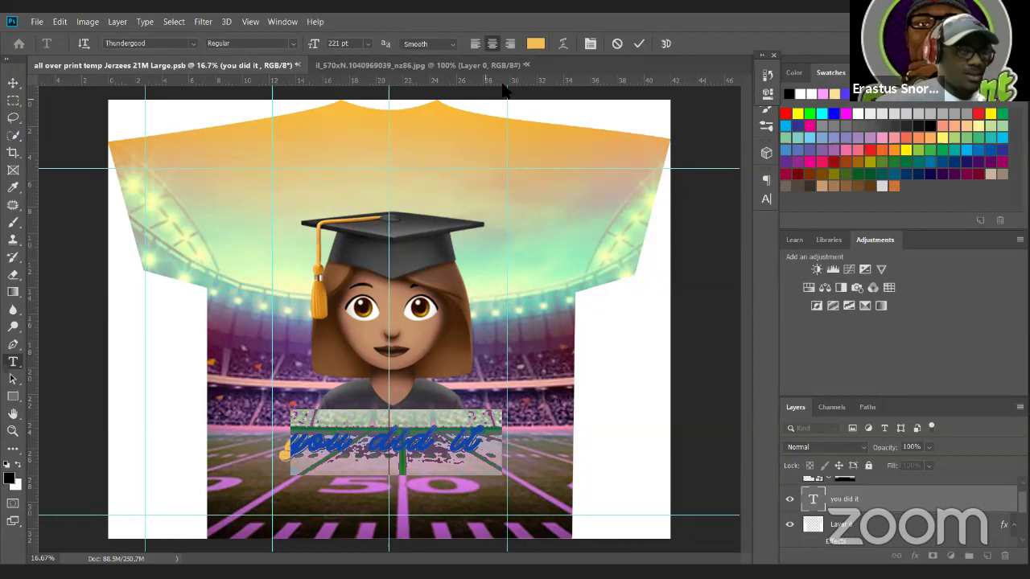
- Recolour the 'you did it' text to the tassel's deeper gold, cd9232, and commit
left_click(535, 43)
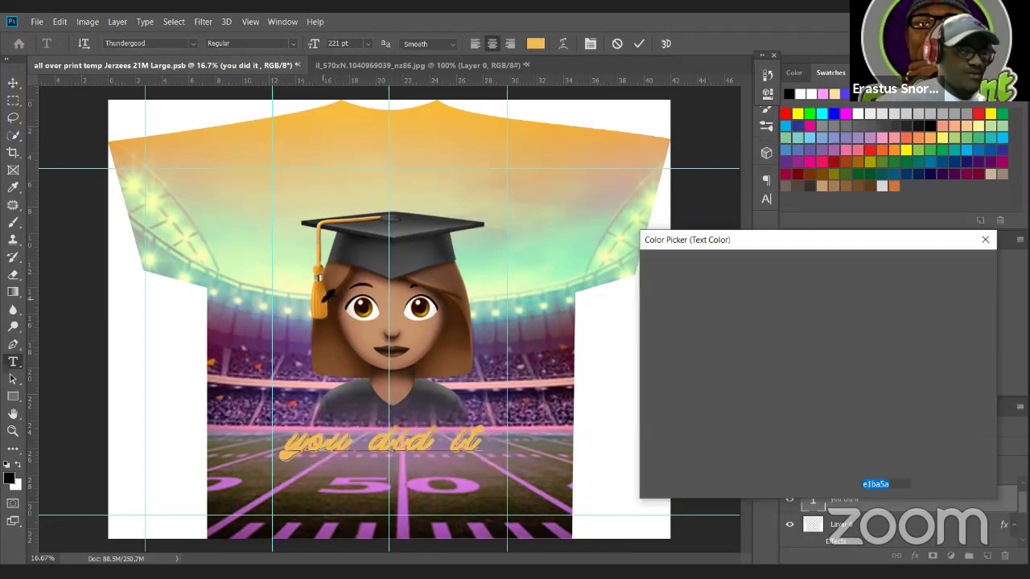
left_click(322, 294)
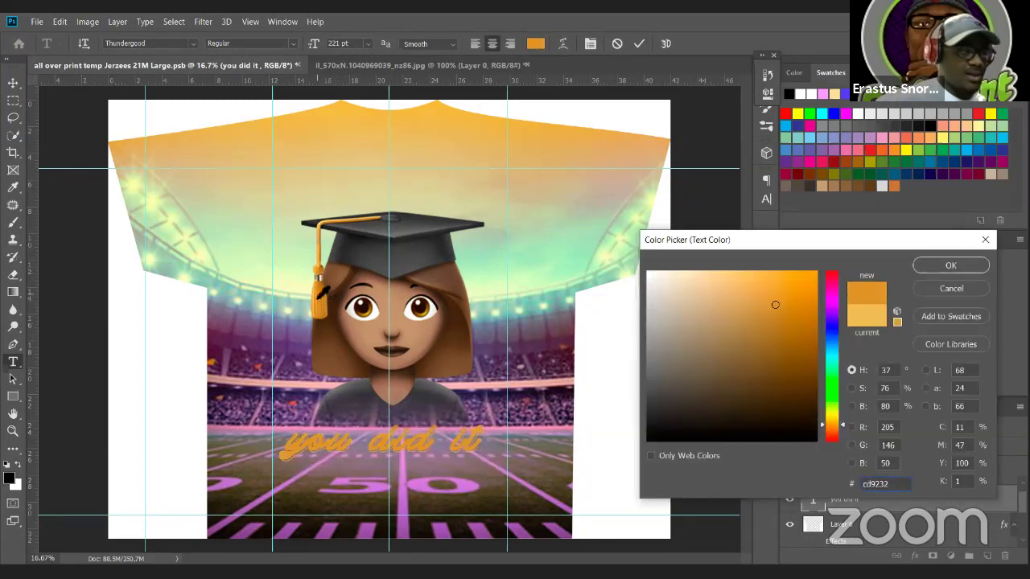
left_click(951, 266)
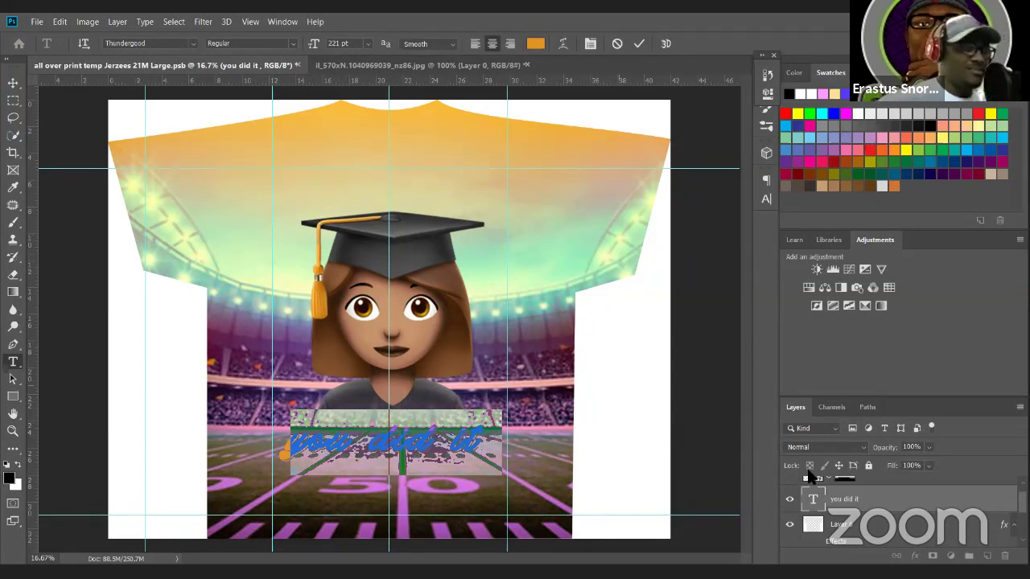
left_click(637, 43)
- Reselect the 'you did it' text layer and finish editing, ready to add layer effects
key("v")
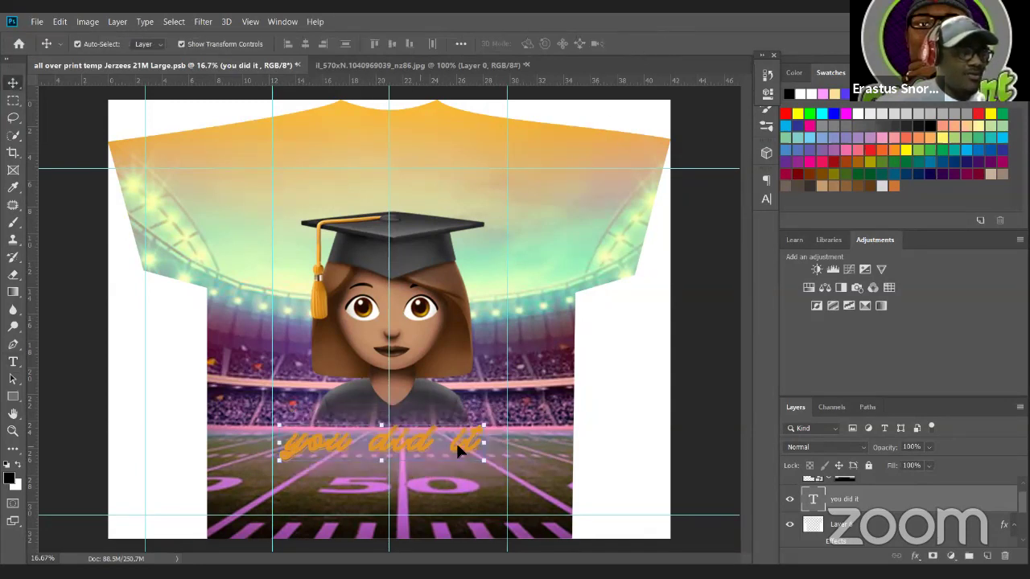
double_click(815, 500)
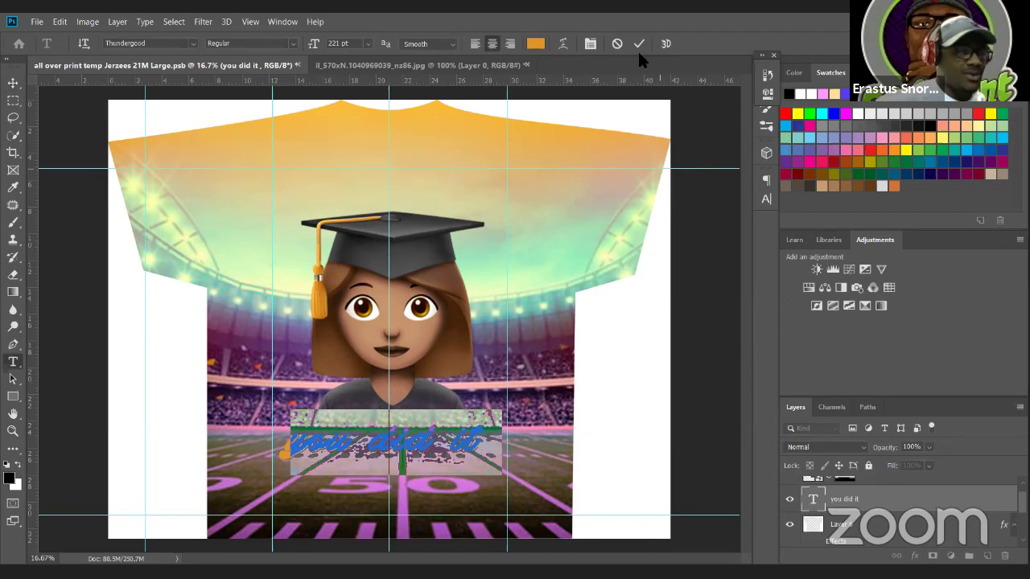
left_click(638, 44)
key("v")
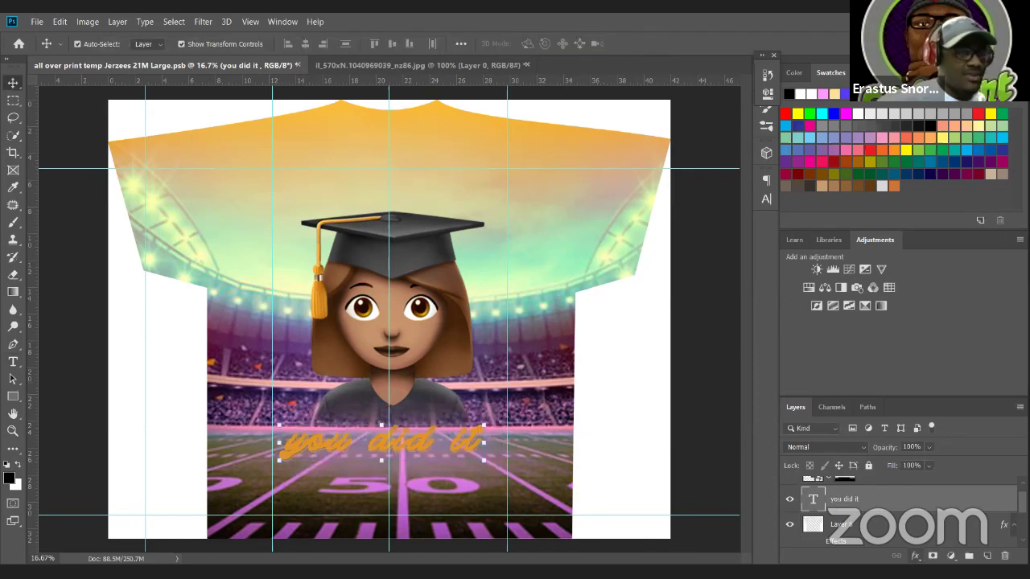
left_click(914, 555)
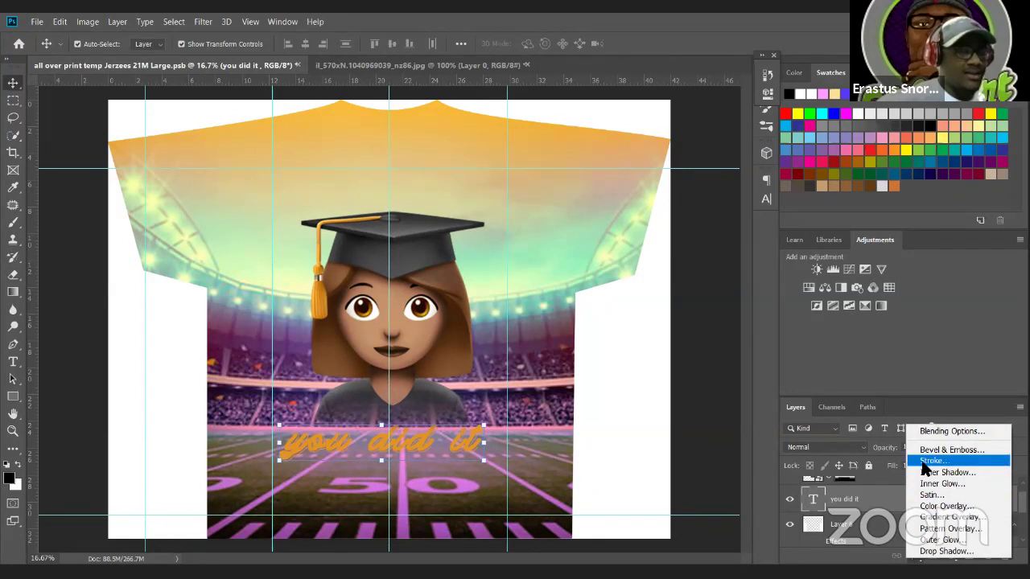
- Give 'you did it' a 21 px white Stroke positioned outside the letters
left_click(930, 432)
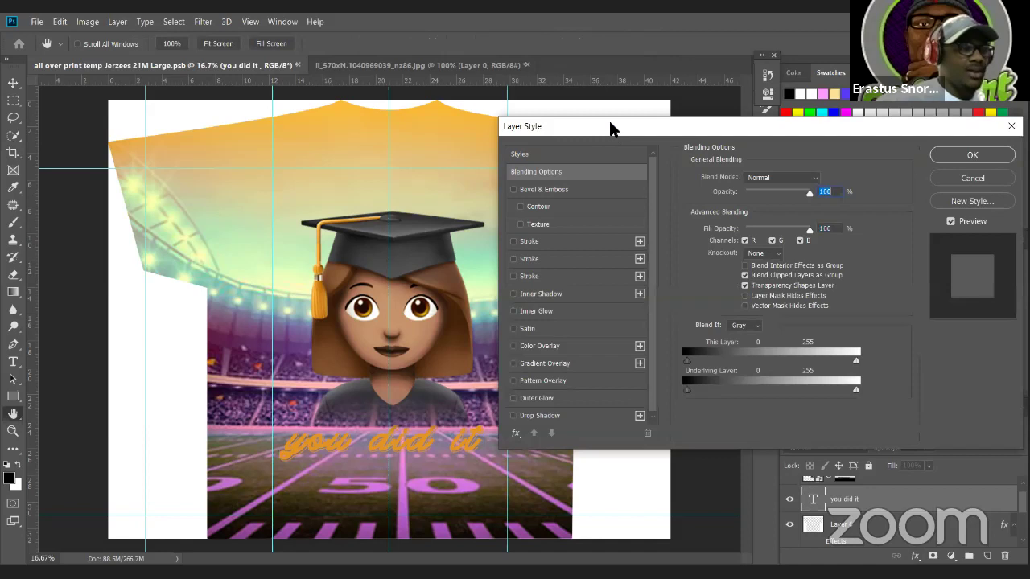
left_click_drag(610, 128, 566, 57)
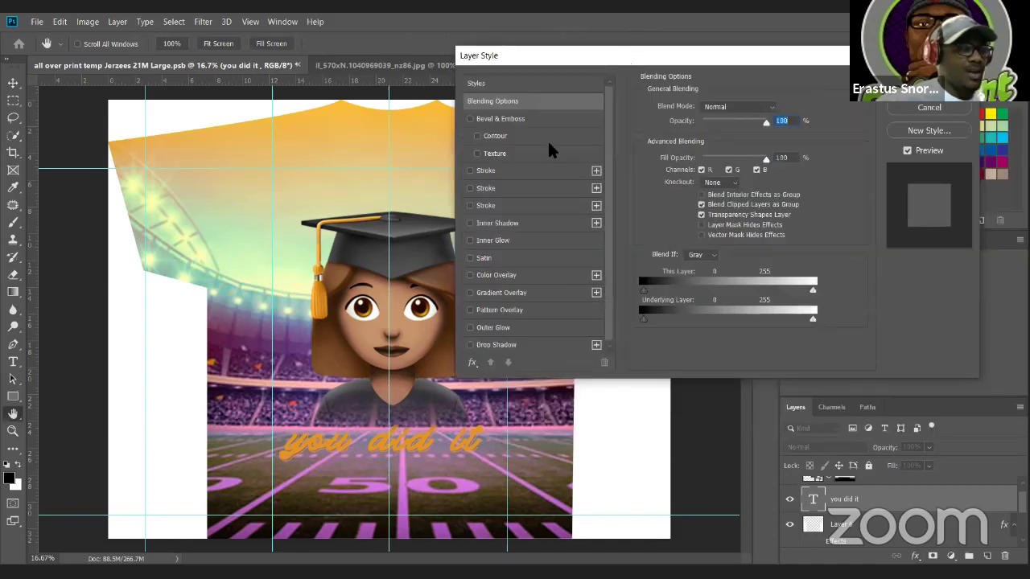
left_click(470, 188)
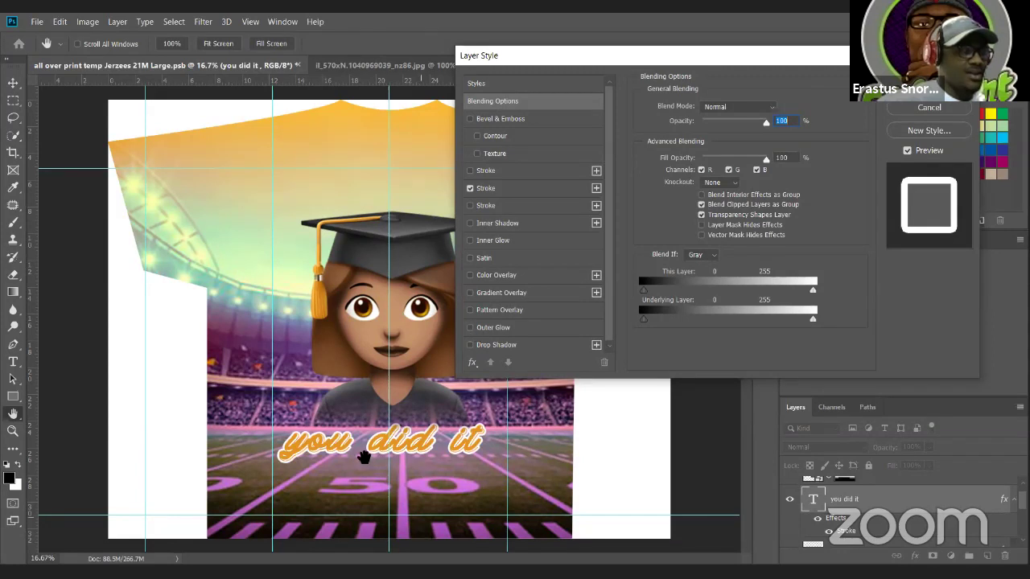
left_click(525, 193)
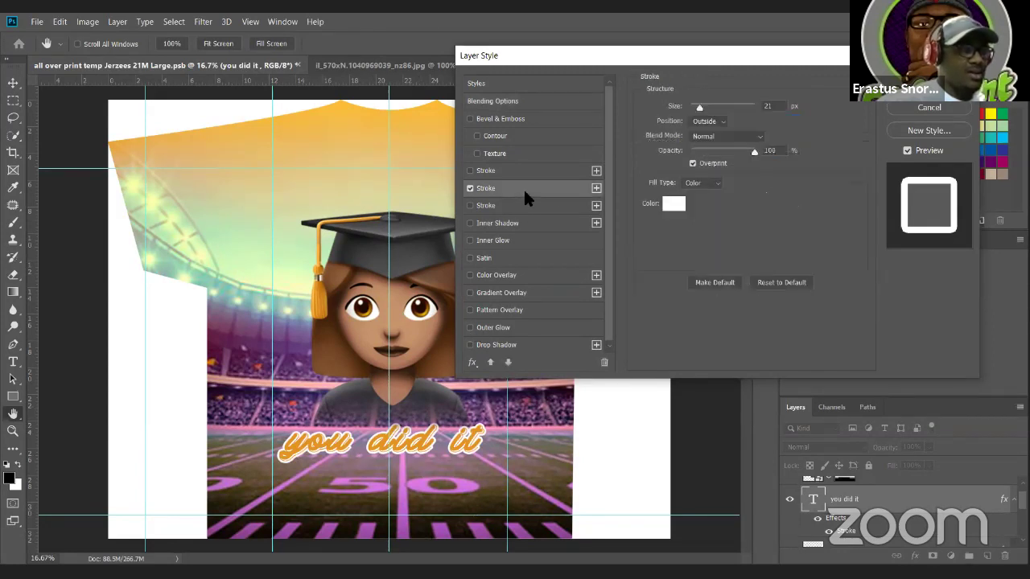
left_click(674, 205)
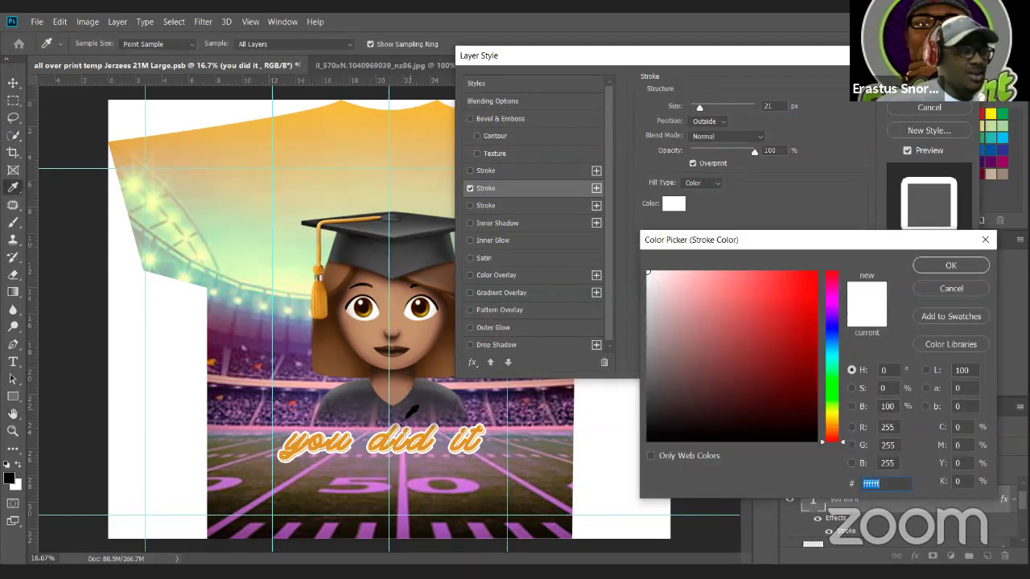
left_click(208, 257)
left_click(254, 312)
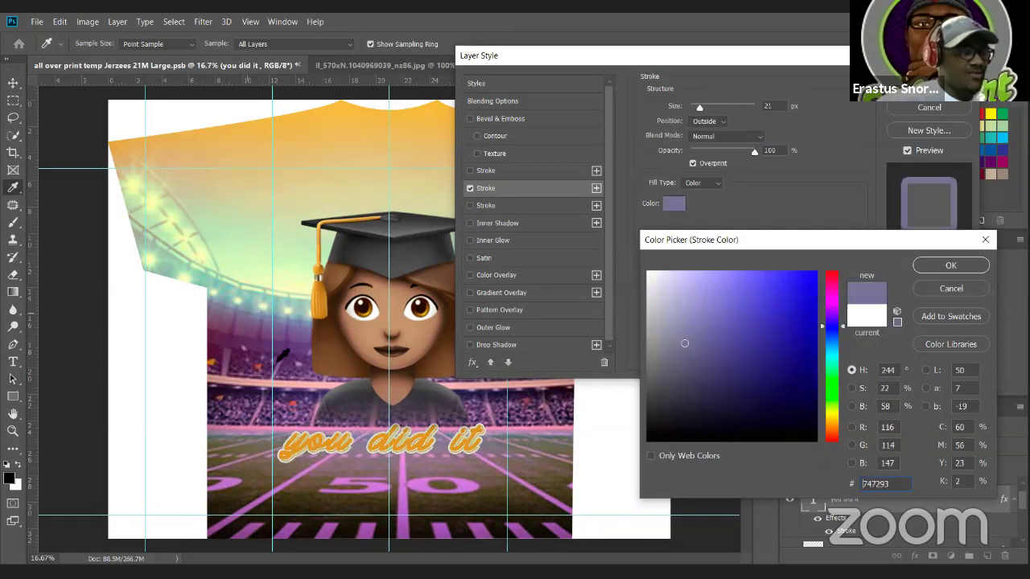
left_click(280, 400)
mouse_move(723, 386)
left_mouse_down()
mouse_move(719, 362)
mouse_move(644, 265)
left_mouse_up()
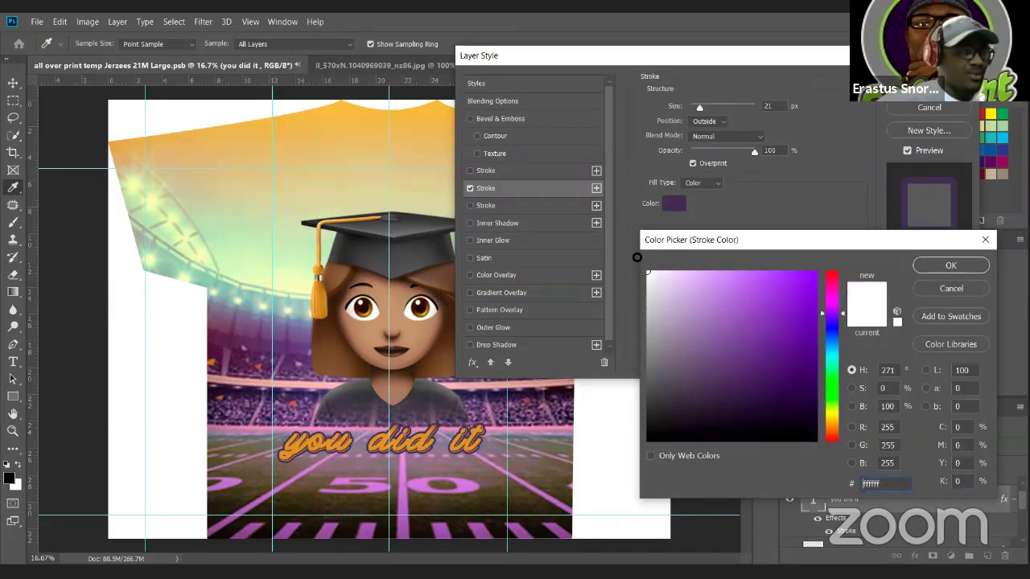
left_click(933, 266)
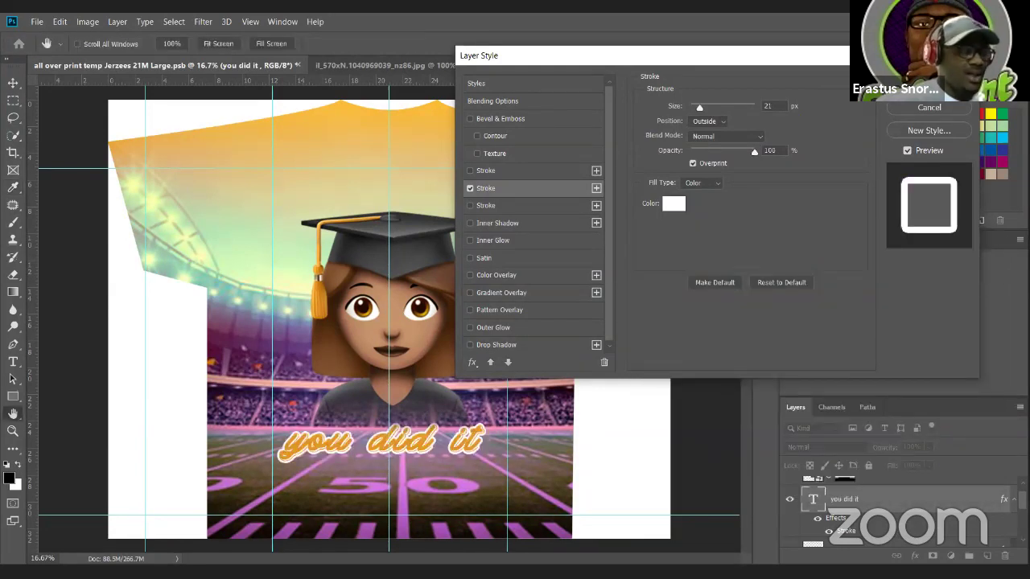
key("Return")
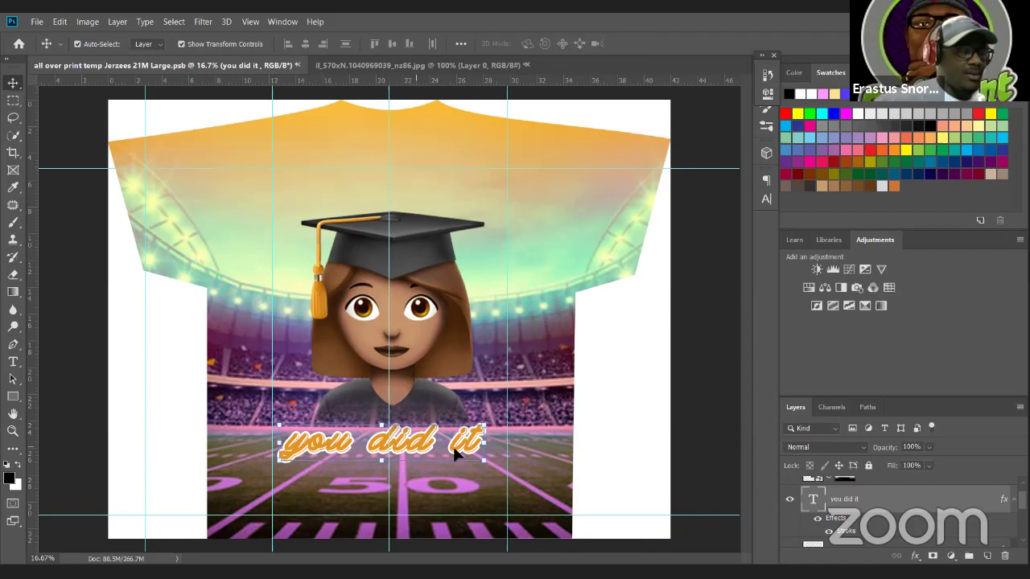
- Nudge 'you did it' upward and Alt-drag a copy directly beneath it
left_click_drag(407, 441, 414, 441)
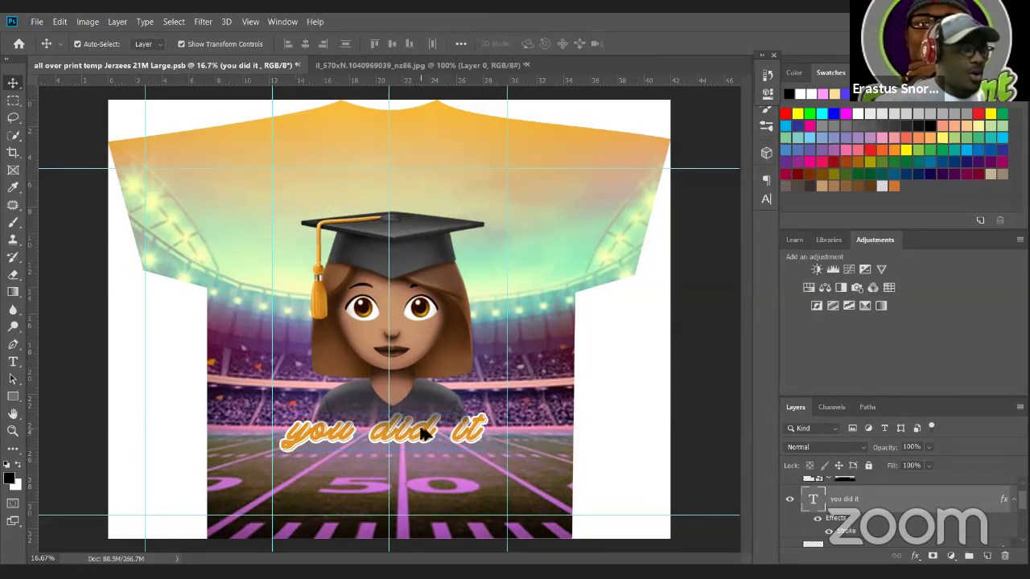
left_click_drag(419, 432, 420, 464)
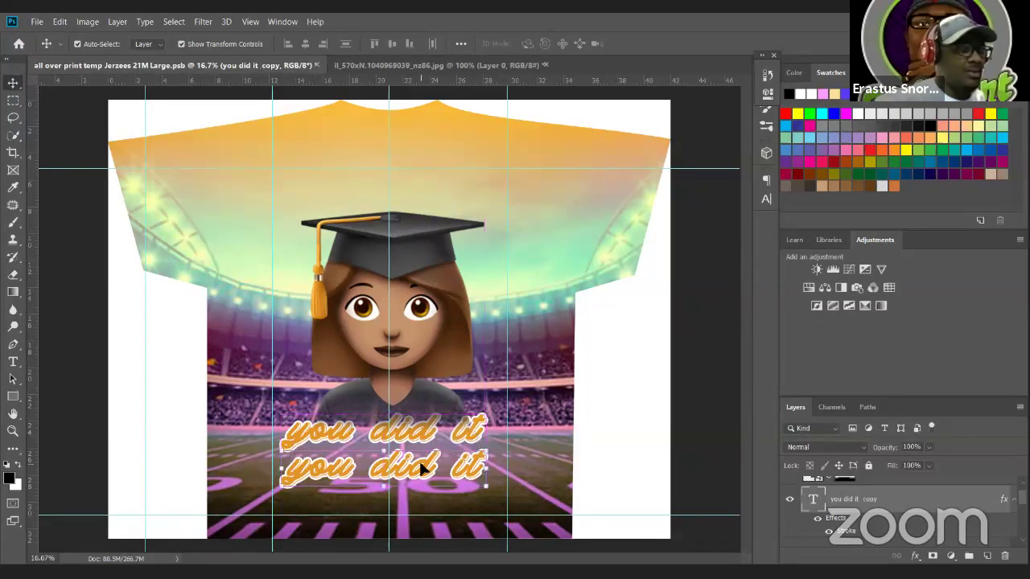
- Replace the copied line's text with 'Graduate' and commit the edit
double_click(420, 464)
key("ctrl+a")
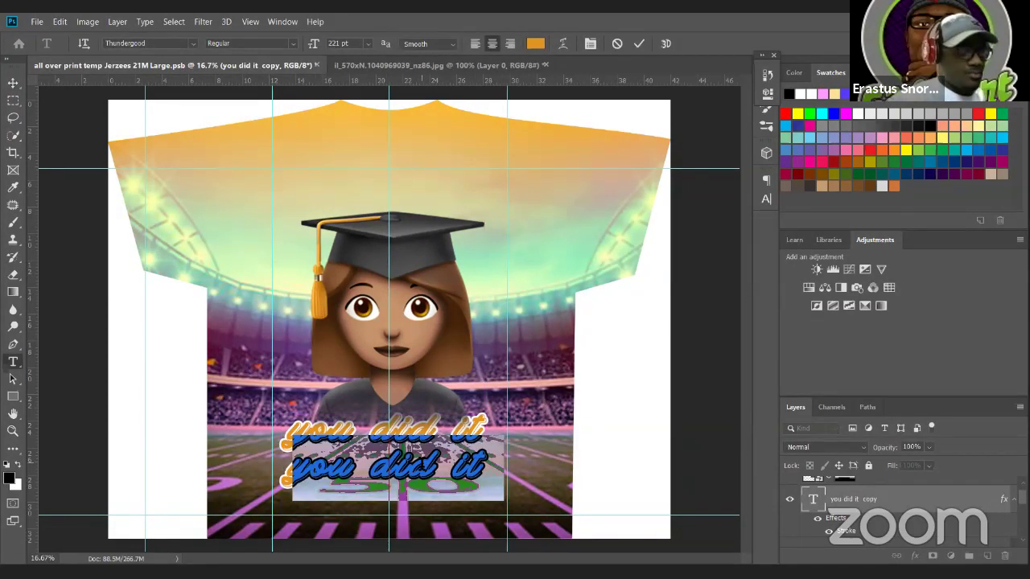
type("gra")
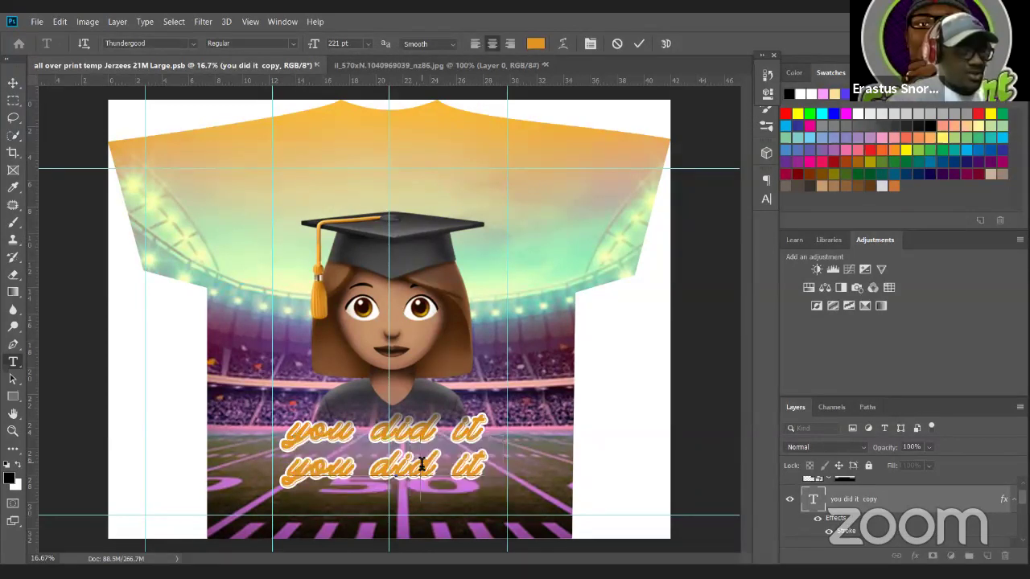
key("BackSpace")
key("BackSpace")
key("BackSpace")
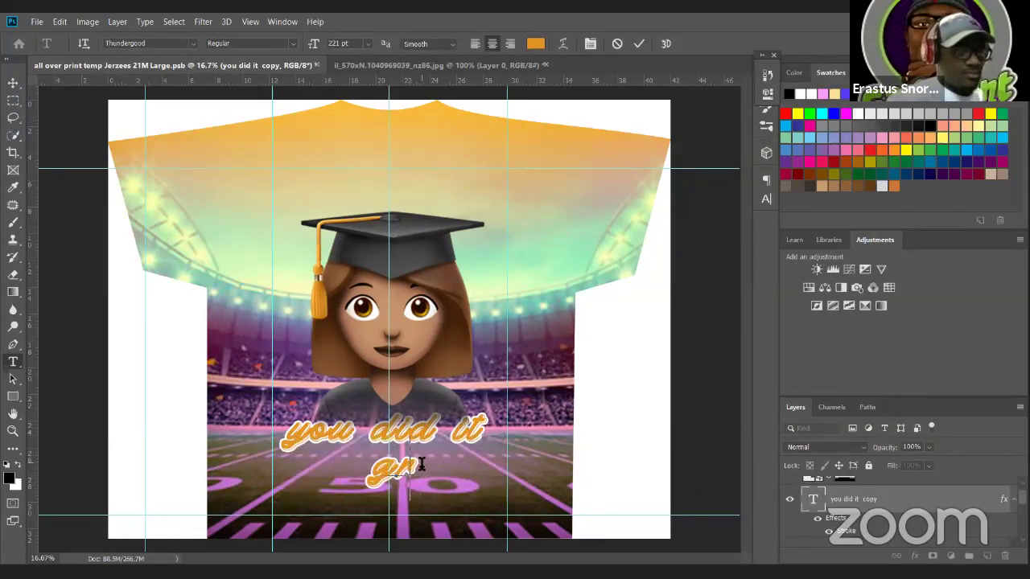
type("Graduate")
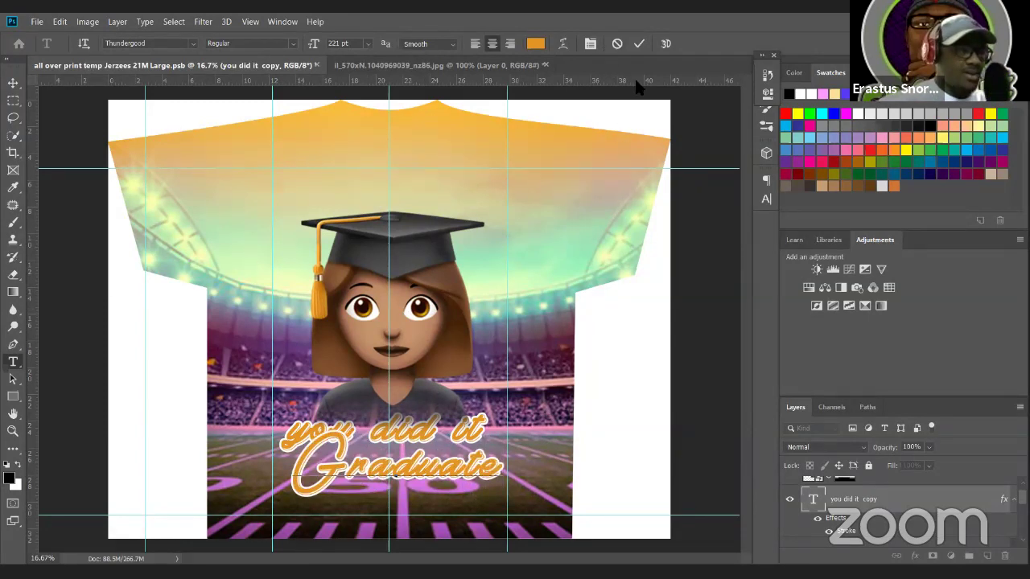
left_click(640, 44)
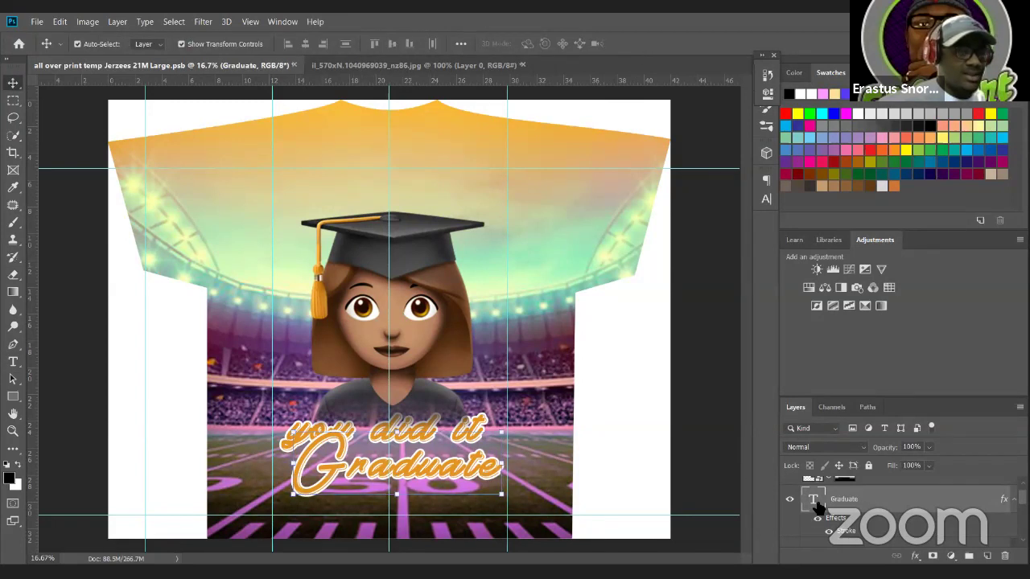
double_click(814, 500)
- Change the Graduate text's font to Varsity Regular
left_click(175, 44)
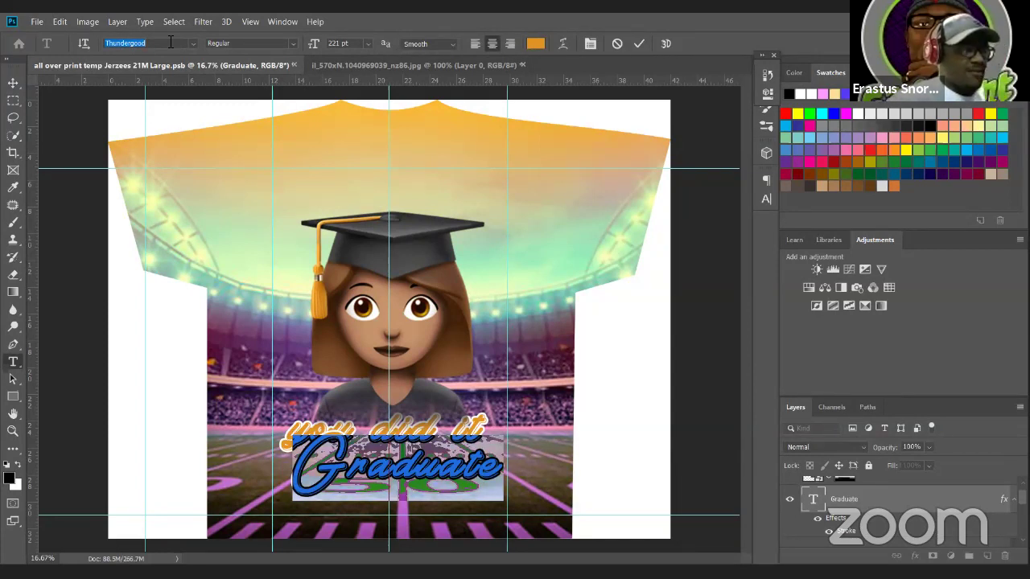
type("vas")
key("BackSpace")
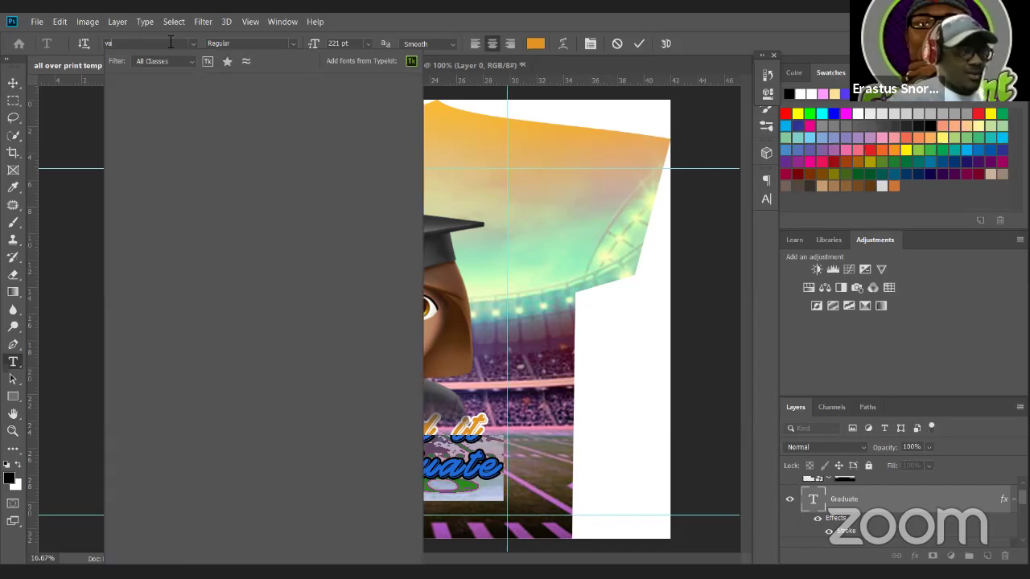
type("r")
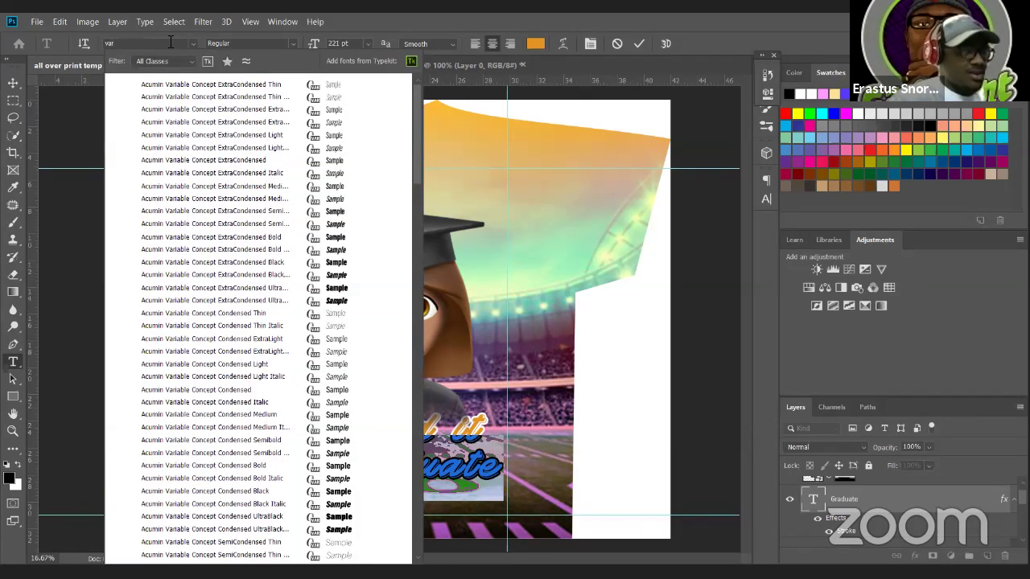
type("si")
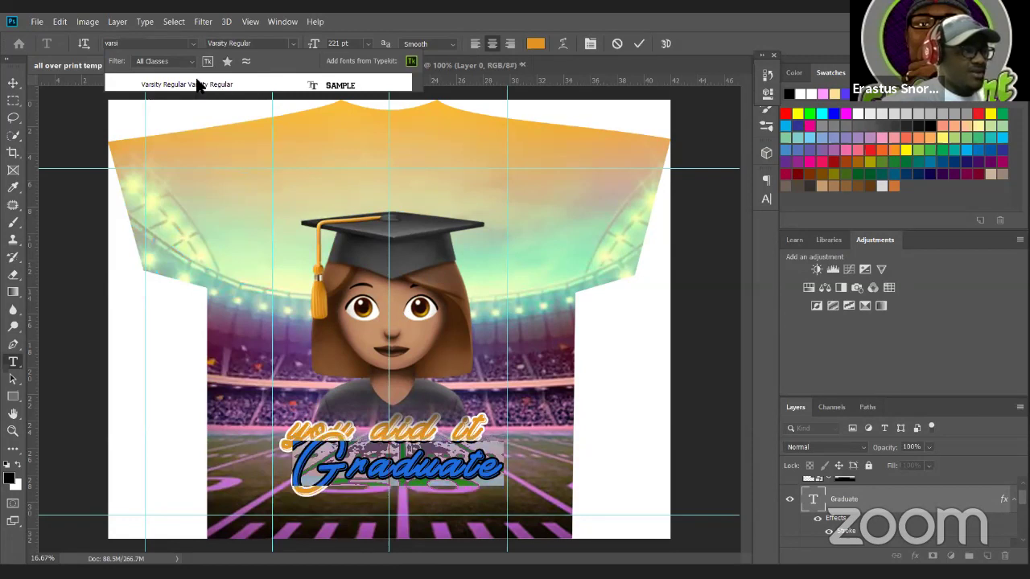
left_click(203, 84)
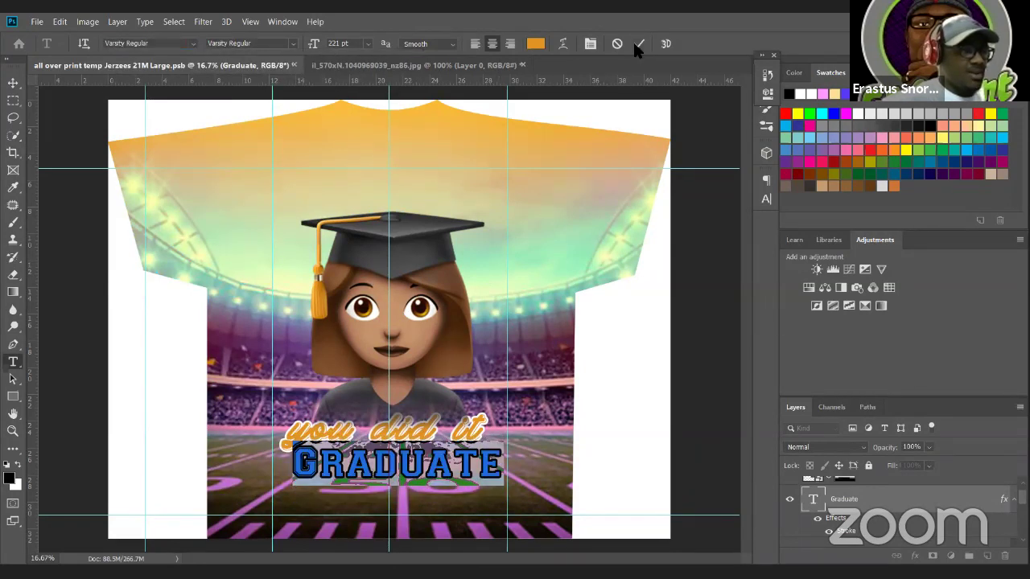
key("ctrl+Return")
- Nudge GRADUATE into position, centred beneath 'you did it'
key("v")
left_click_drag(352, 466, 364, 466)
key("ctrl+t")
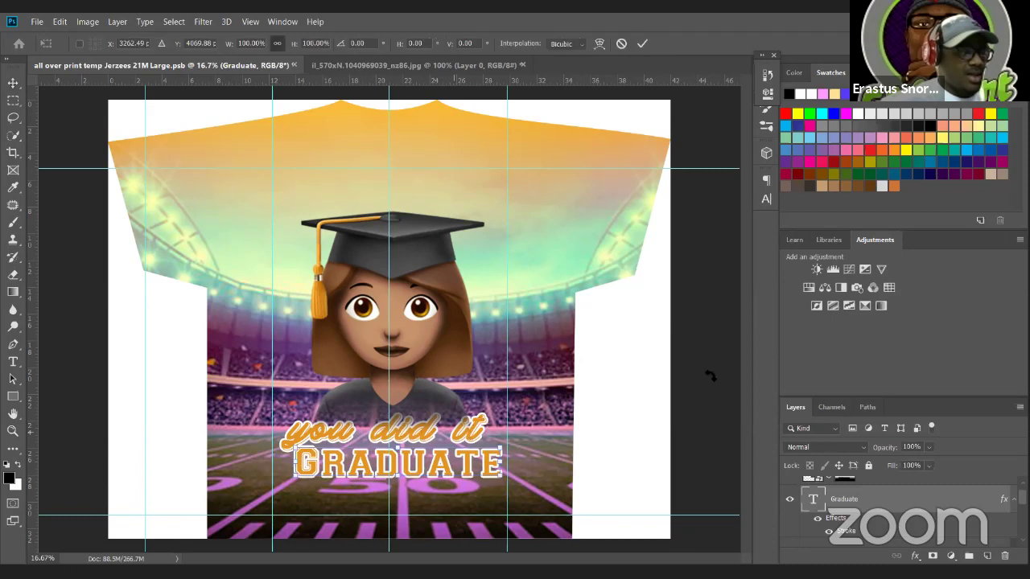
left_click(642, 50)
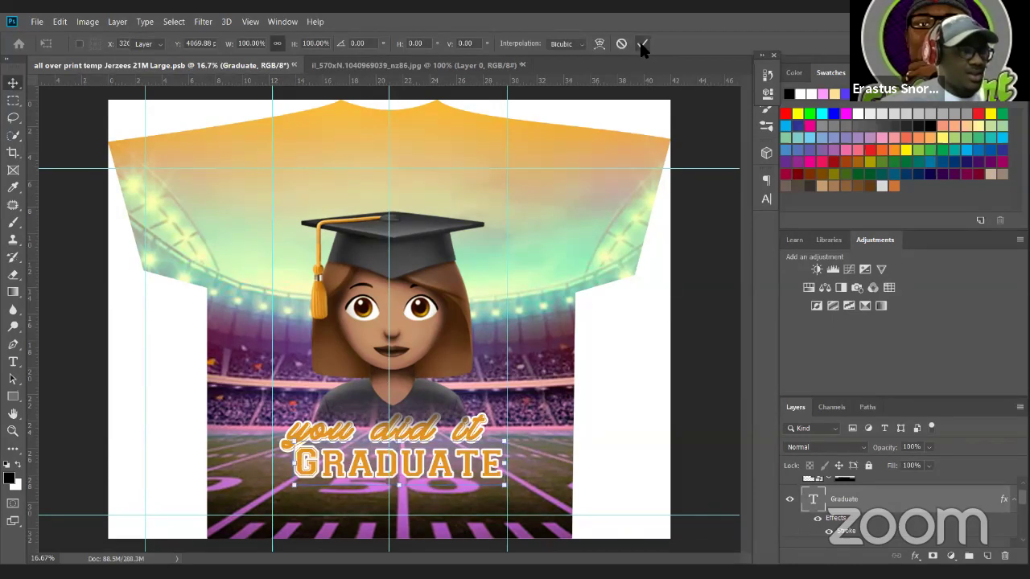
left_click(423, 433)
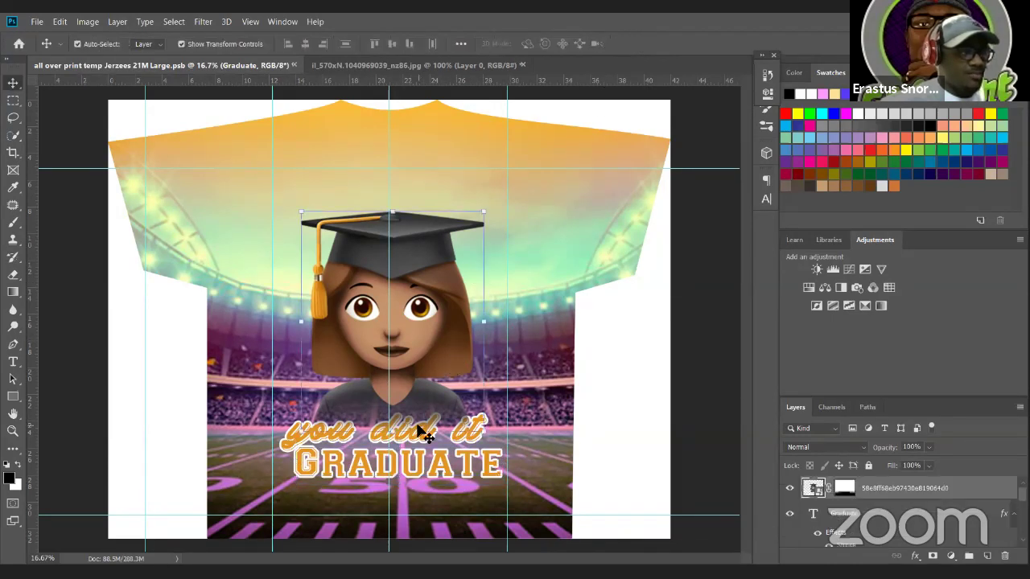
- Scale 'you did it' down to about 75.6% of its size
left_click(473, 435)
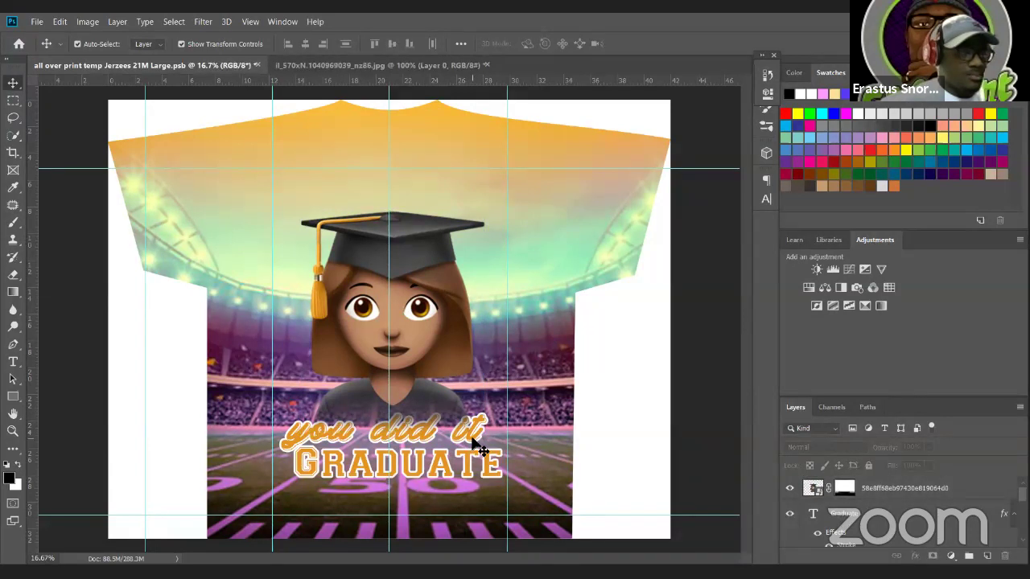
left_click_drag(487, 453, 450, 429)
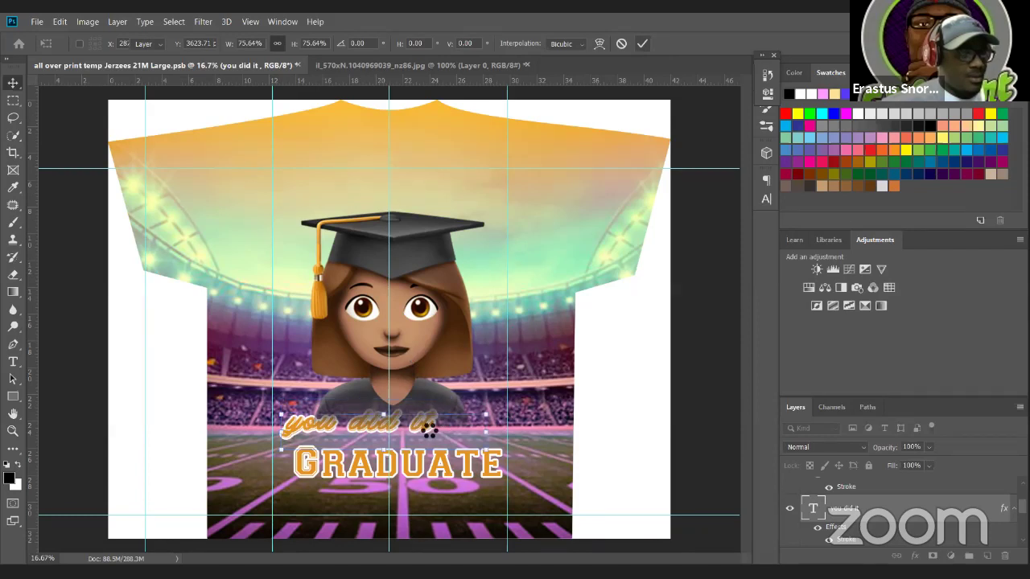
key("Return")
- Undo an accidental emoji move and centre 'you did it' just above GRADUATE
left_click_drag(433, 425, 473, 419)
key("ctrl+z")
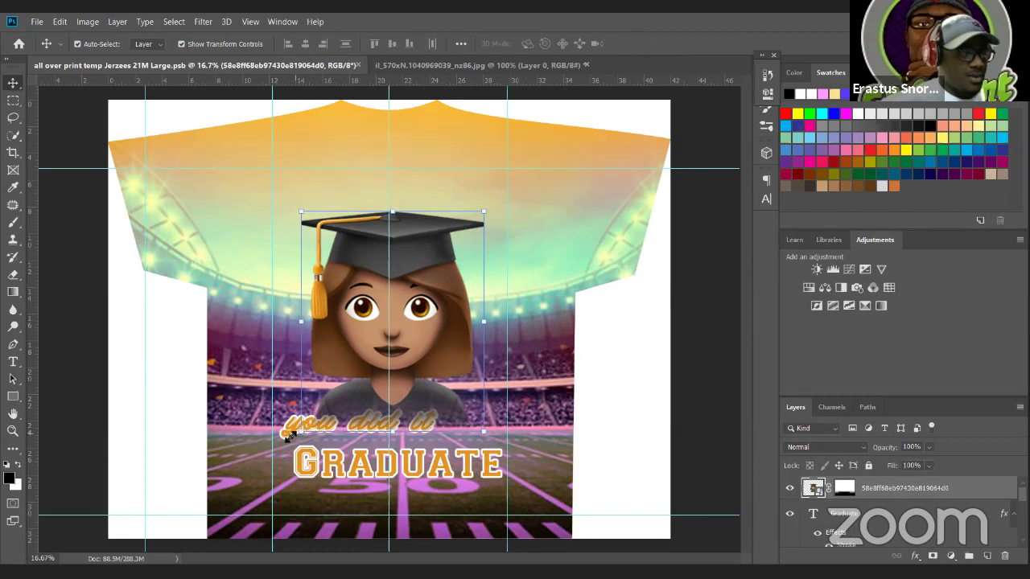
left_click(288, 434)
left_click_drag(288, 433, 341, 439)
left_click_drag(340, 439, 323, 438)
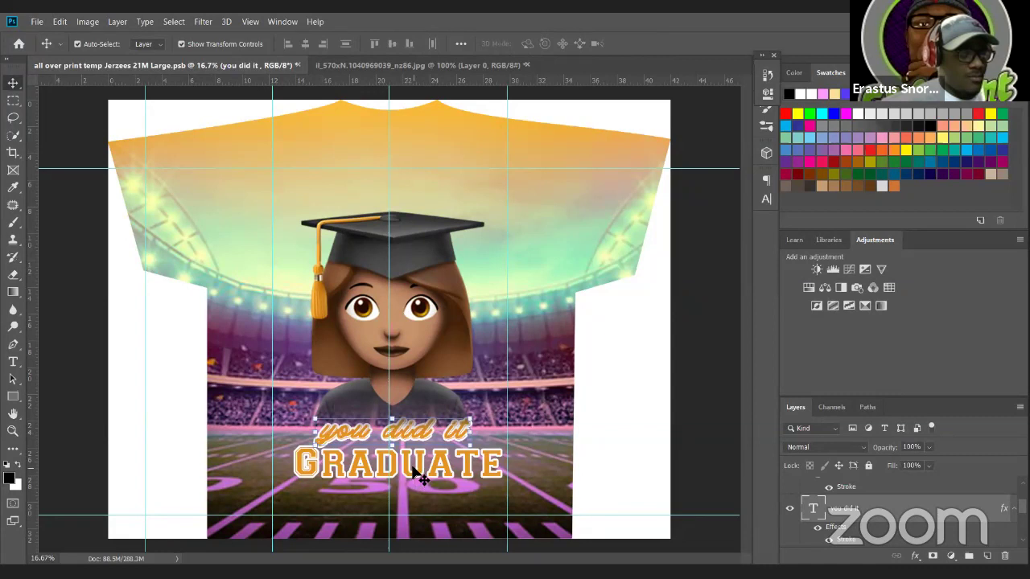
left_click(415, 473)
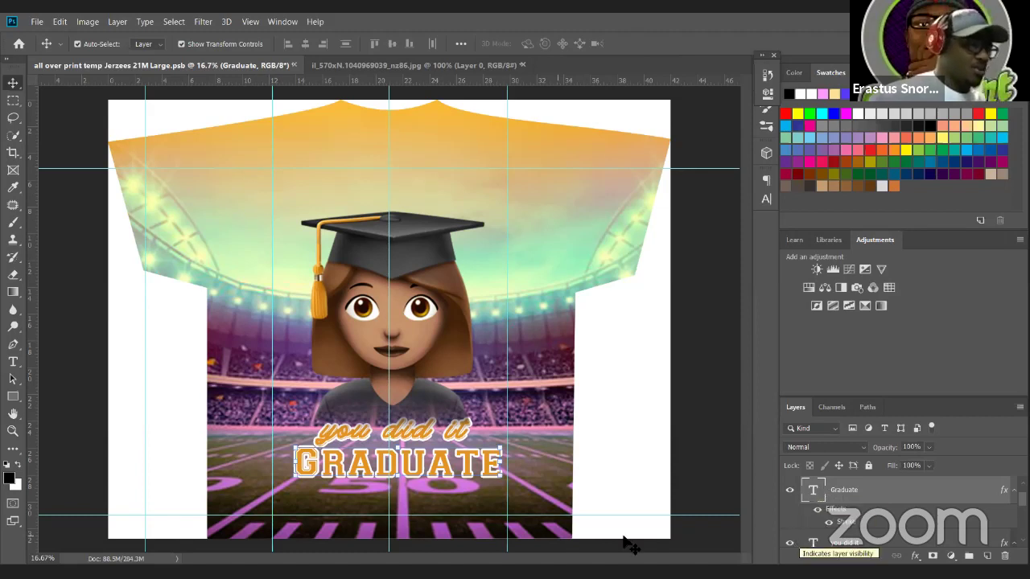
- Colour the GRADUATE lettering bright purple, 6e00ef
double_click(814, 493)
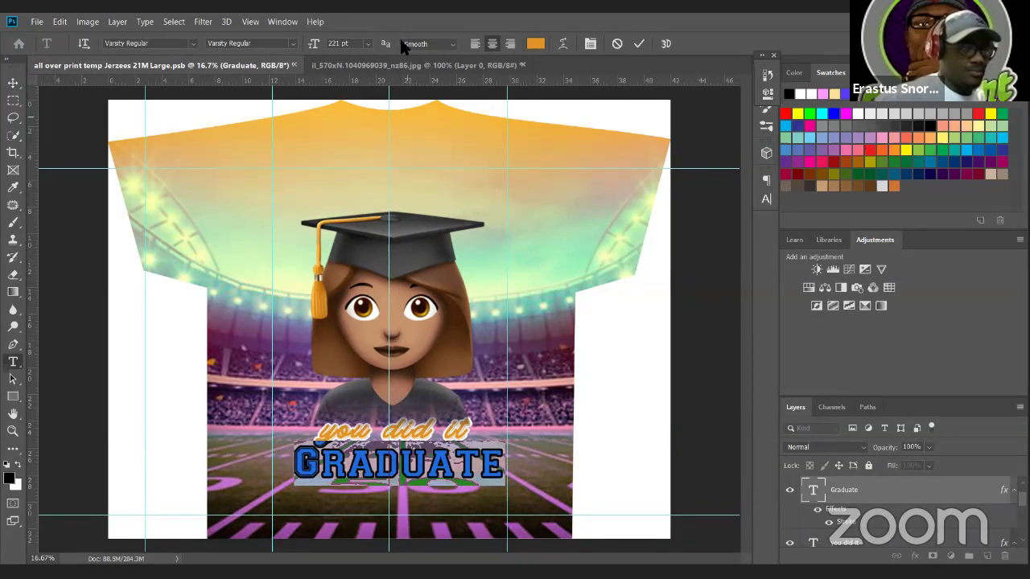
left_click(535, 43)
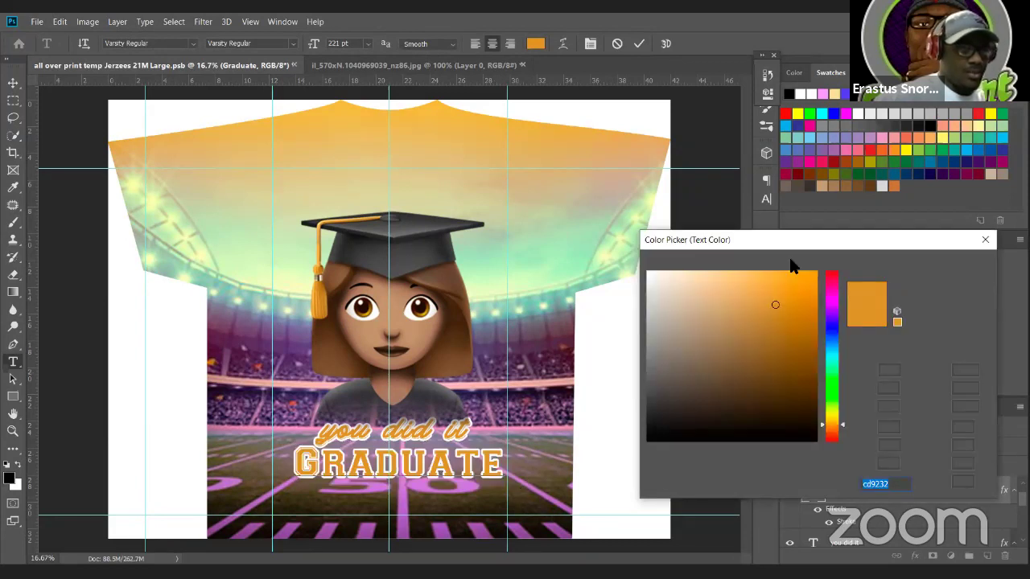
left_click(792, 159)
left_click_drag(765, 360, 822, 283)
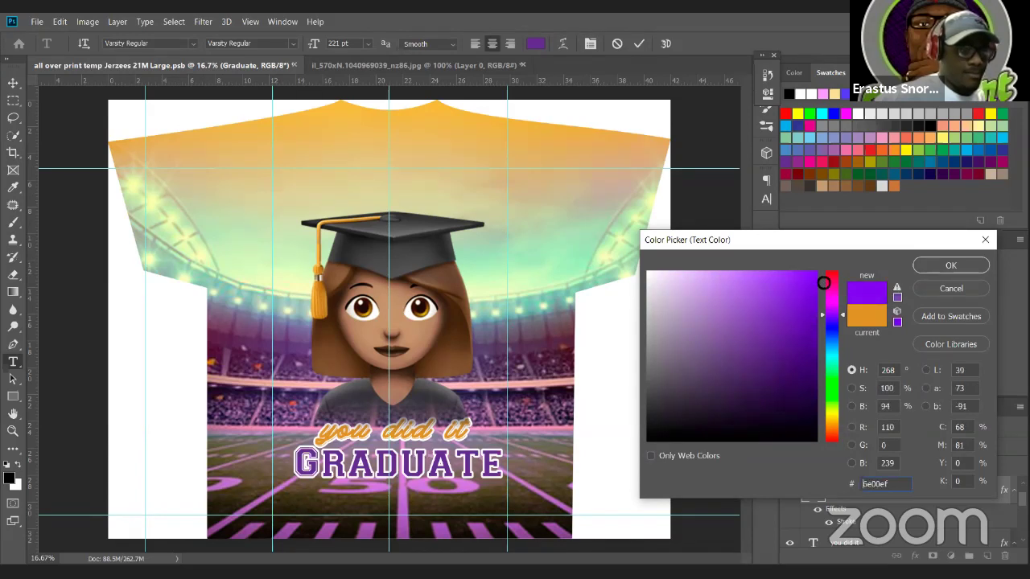
left_click(938, 265)
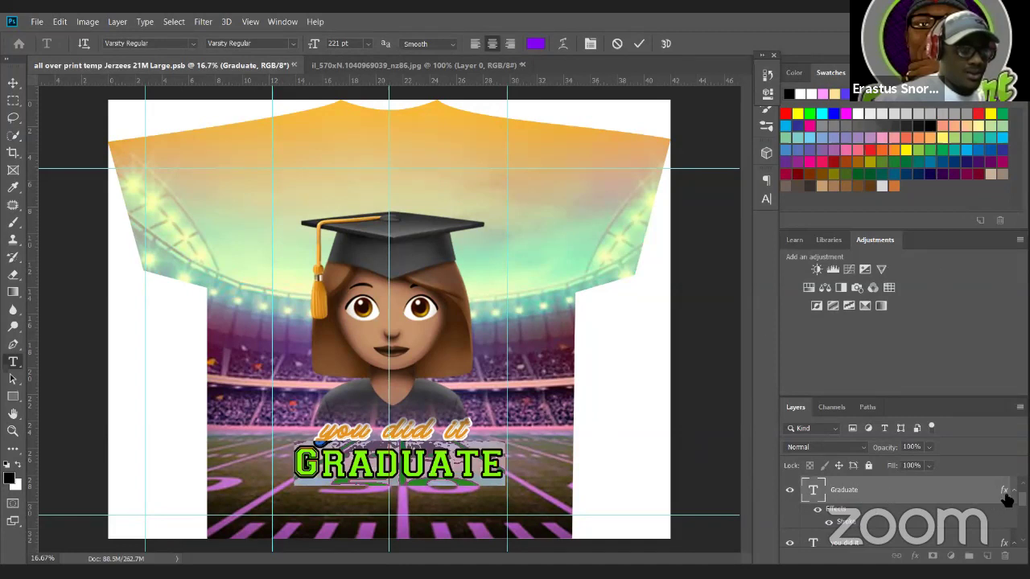
left_click(847, 524)
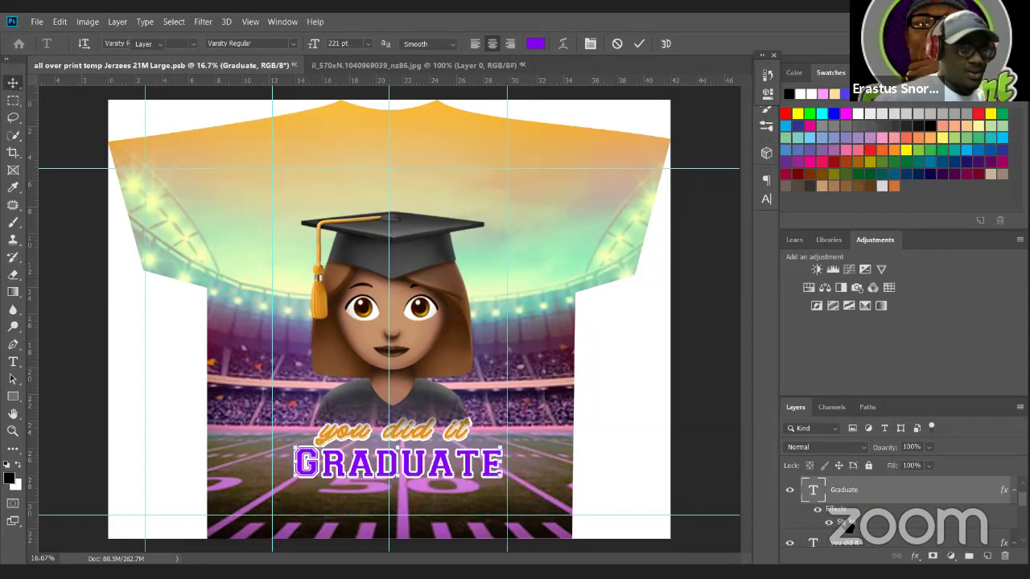
double_click(847, 524)
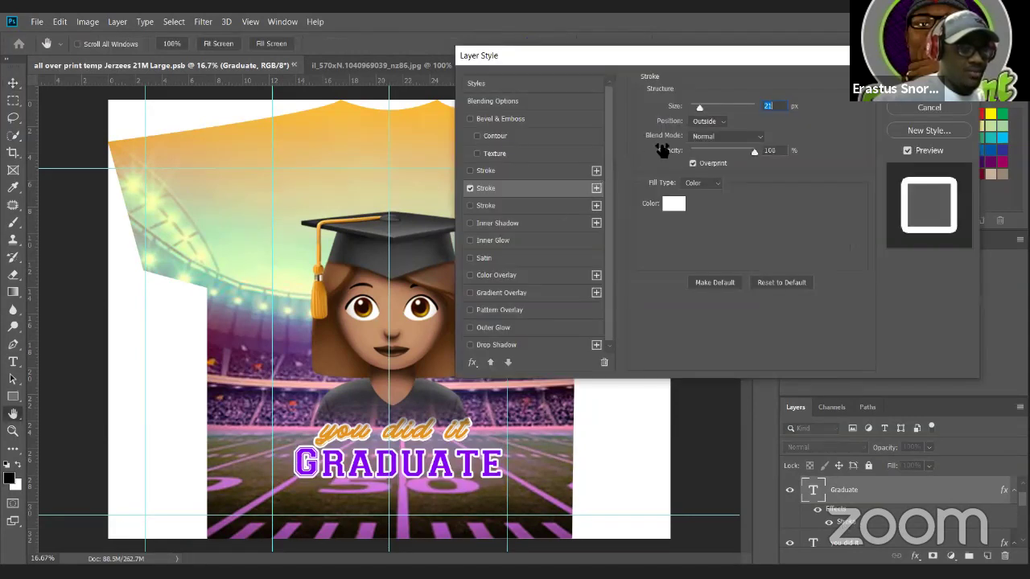
- Change GRADUATE's stroke to pale gold ffd793, lightened from the 'you did it' orange
left_click(678, 208)
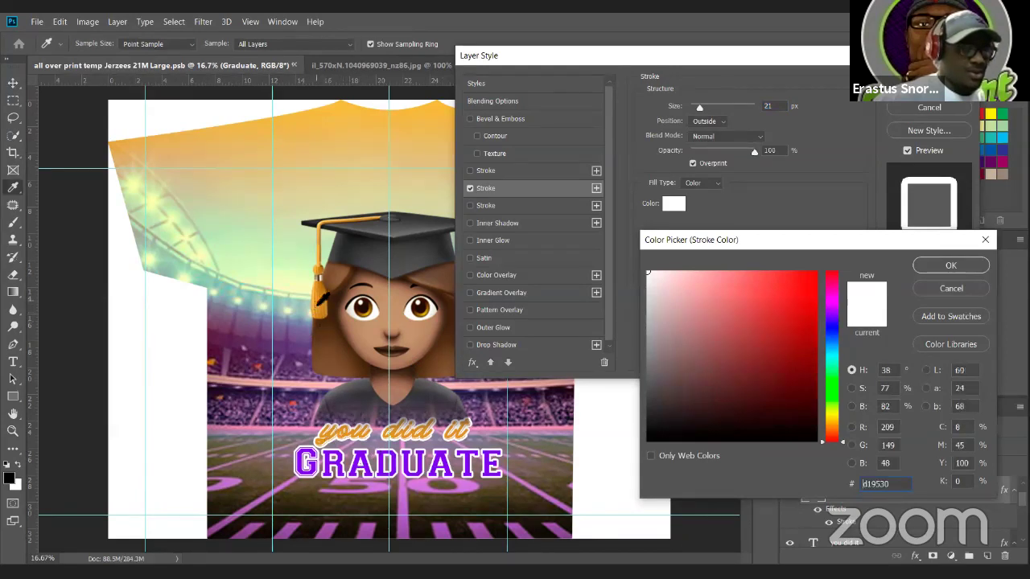
left_click(423, 448)
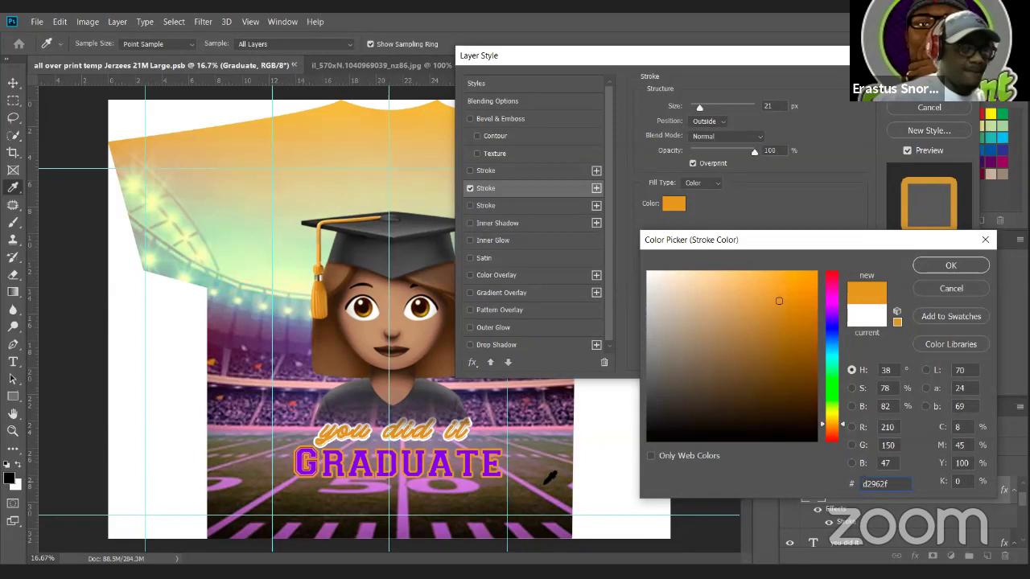
left_click(754, 276)
left_click_drag(754, 277, 720, 274)
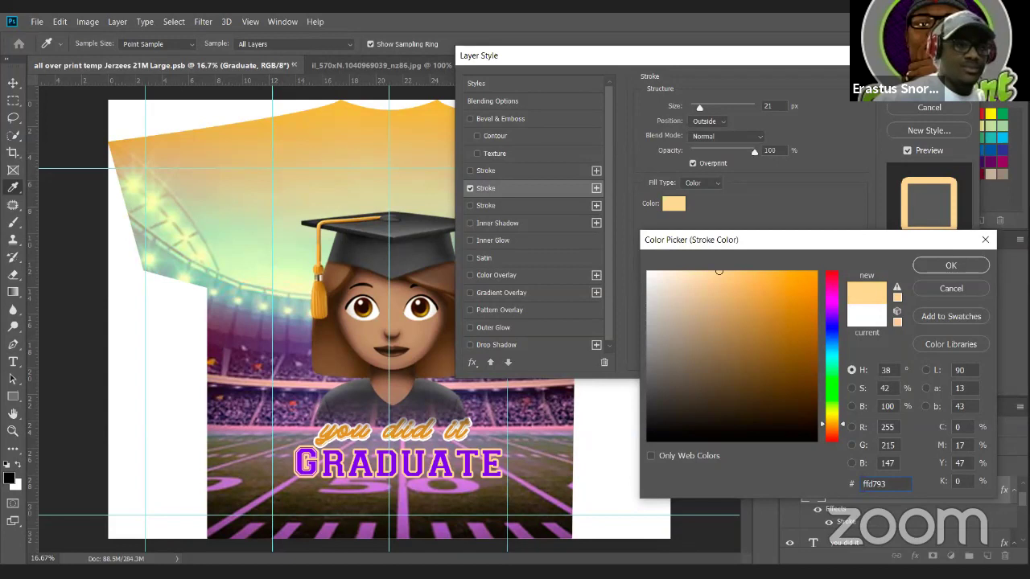
key("Return")
key("Return")
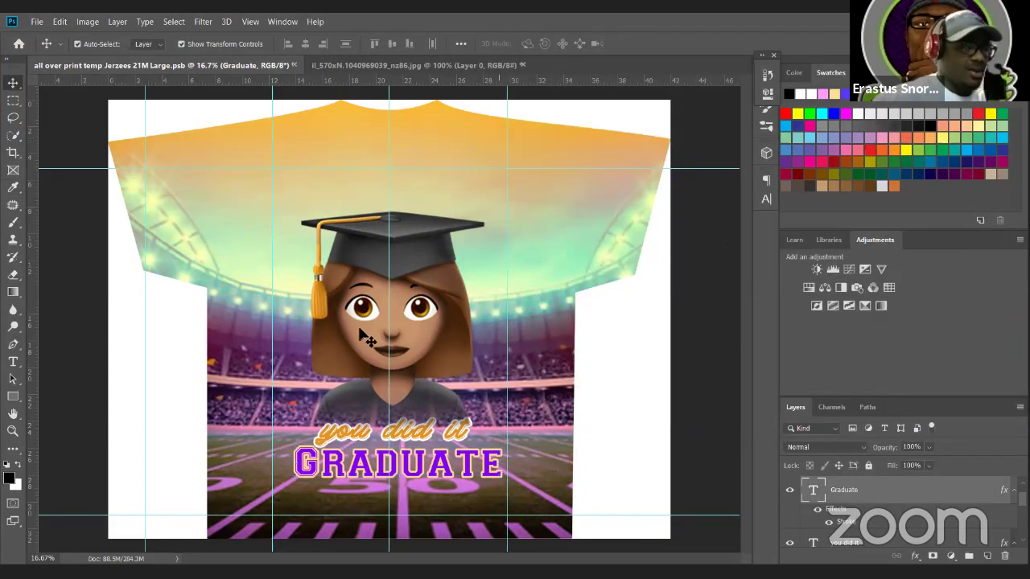
left_click(411, 249)
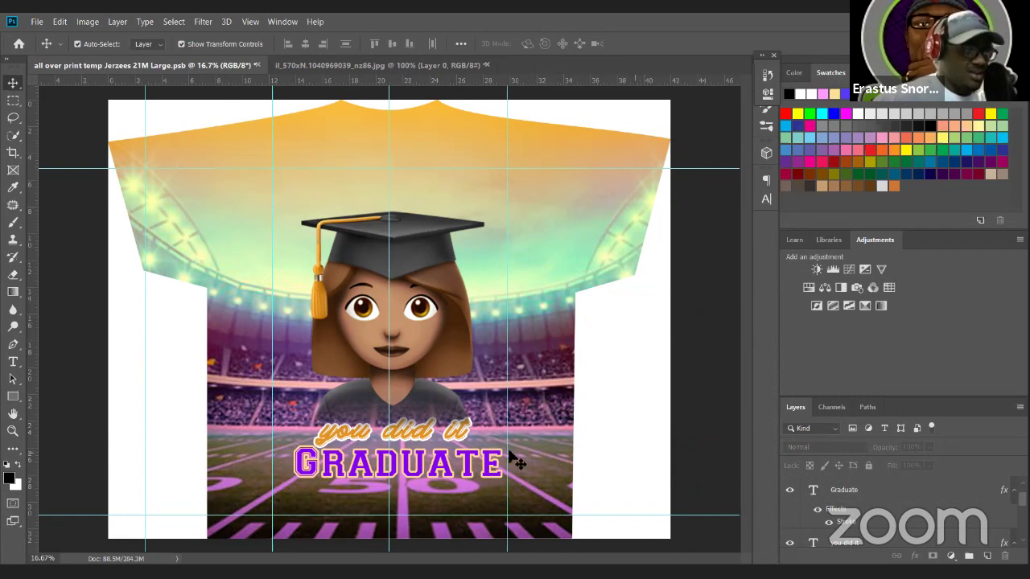
left_click(684, 342)
left_click(719, 314)
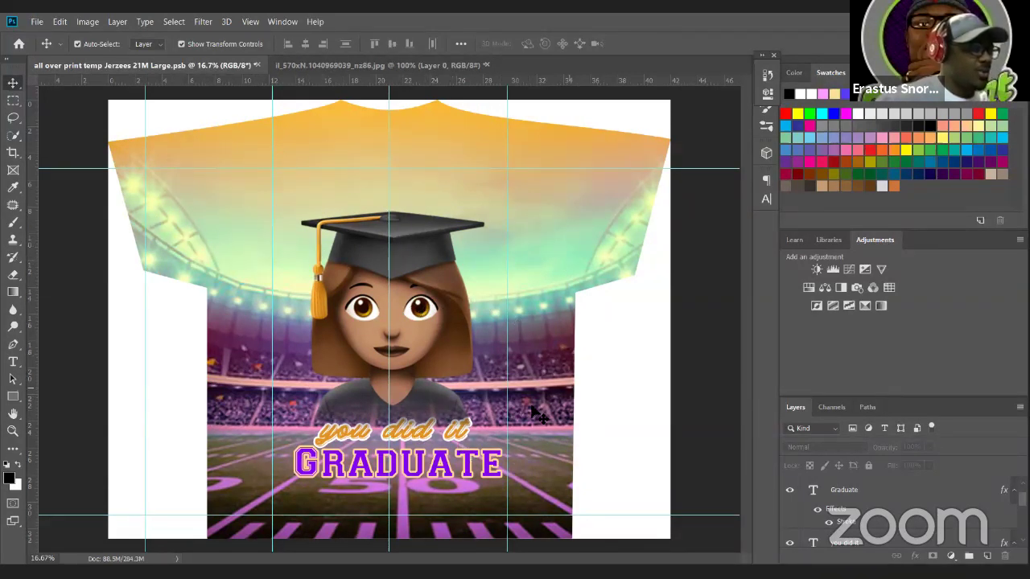
scroll(833, 519, "down", 5)
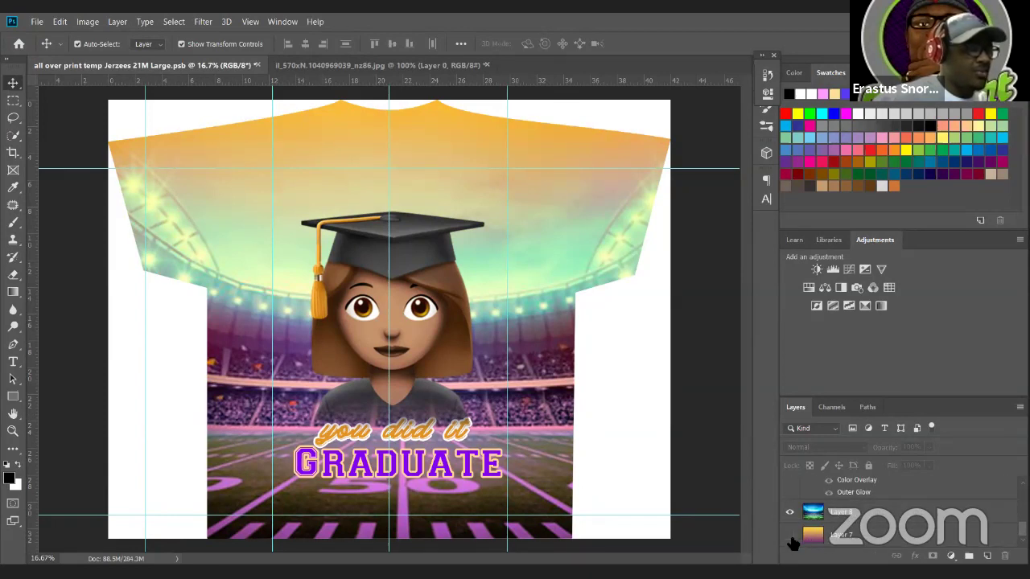
- Hide the Layer 7 gradient and Layer 8 stadium to preview, then show both again
left_click(793, 542)
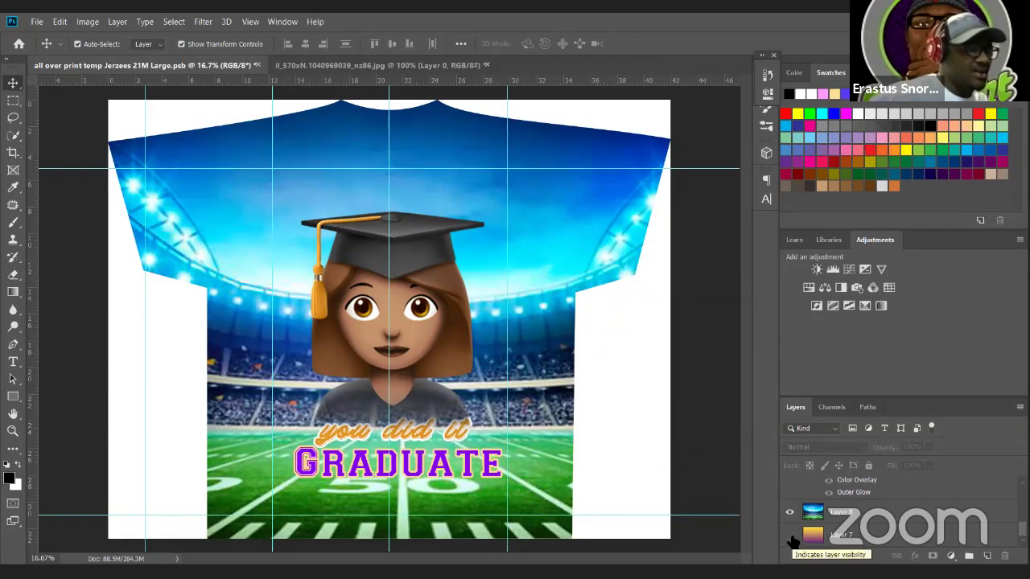
left_click(789, 512)
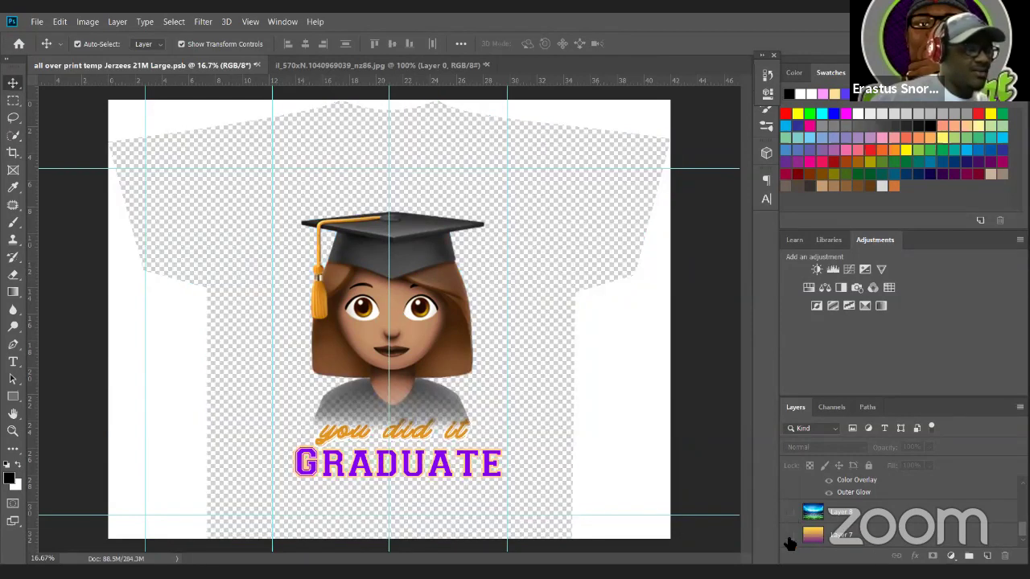
left_click(789, 535)
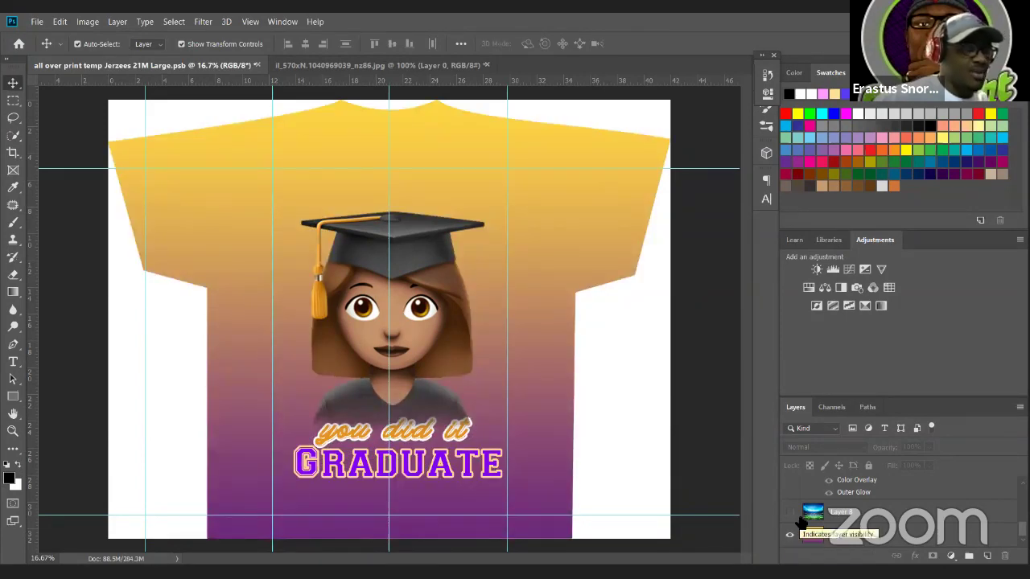
left_click(789, 512)
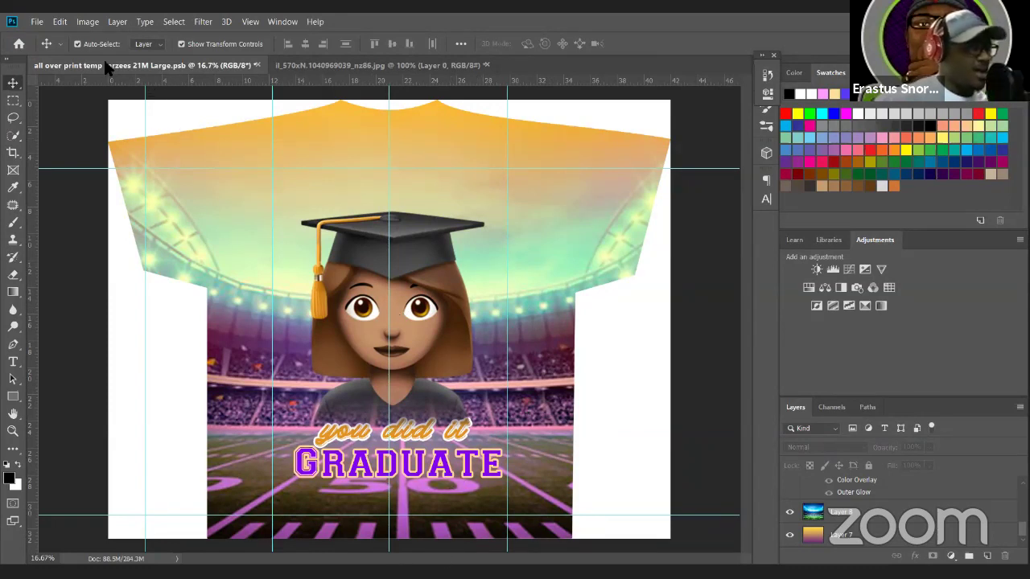
left_click(36, 22)
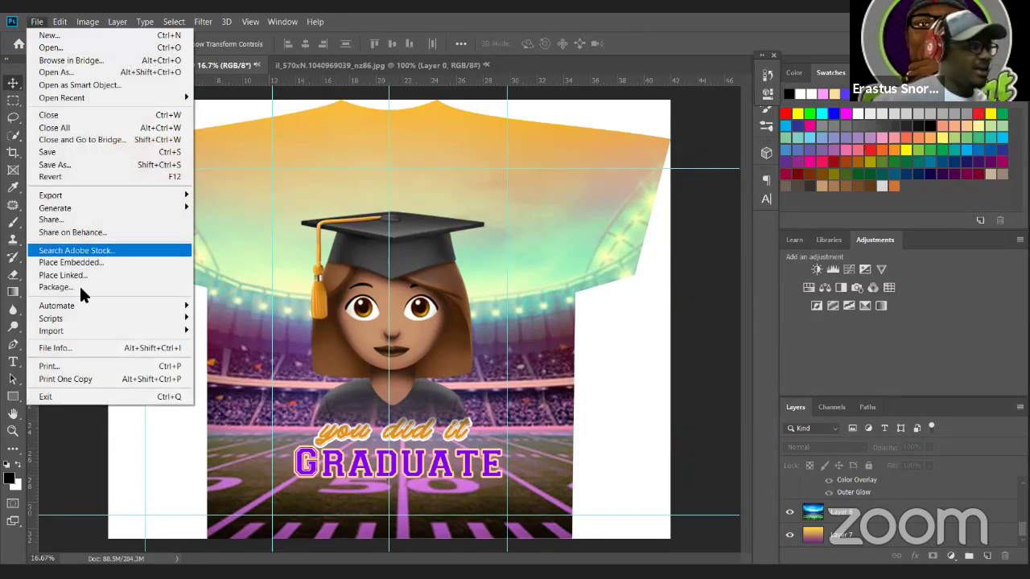
- Place the cap-and-diploma PNG embedded at about 254% scale over the middle of GRADUATE
left_click(69, 265)
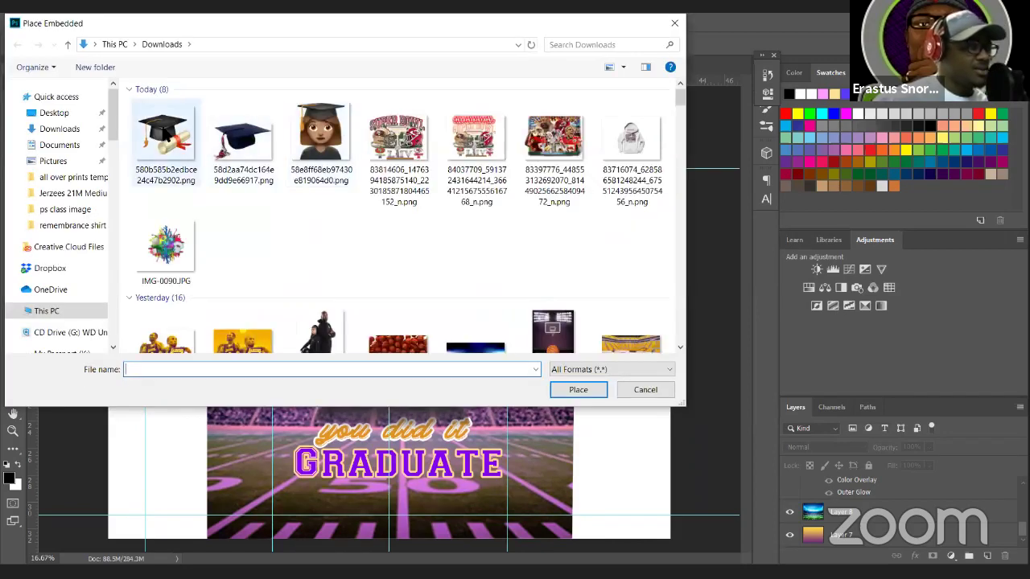
left_click(164, 133)
double_click(165, 133)
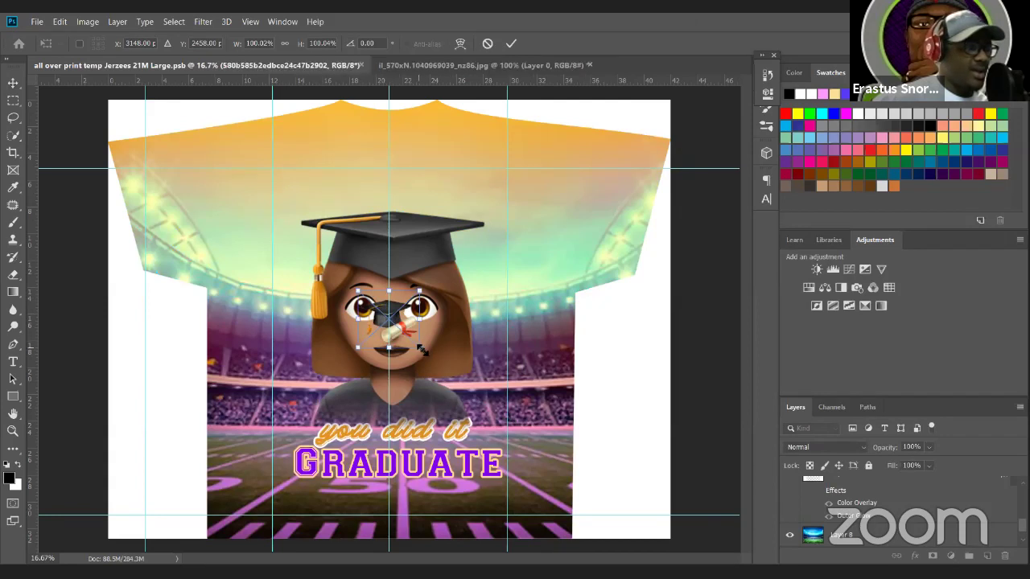
left_click_drag(420, 348, 515, 436)
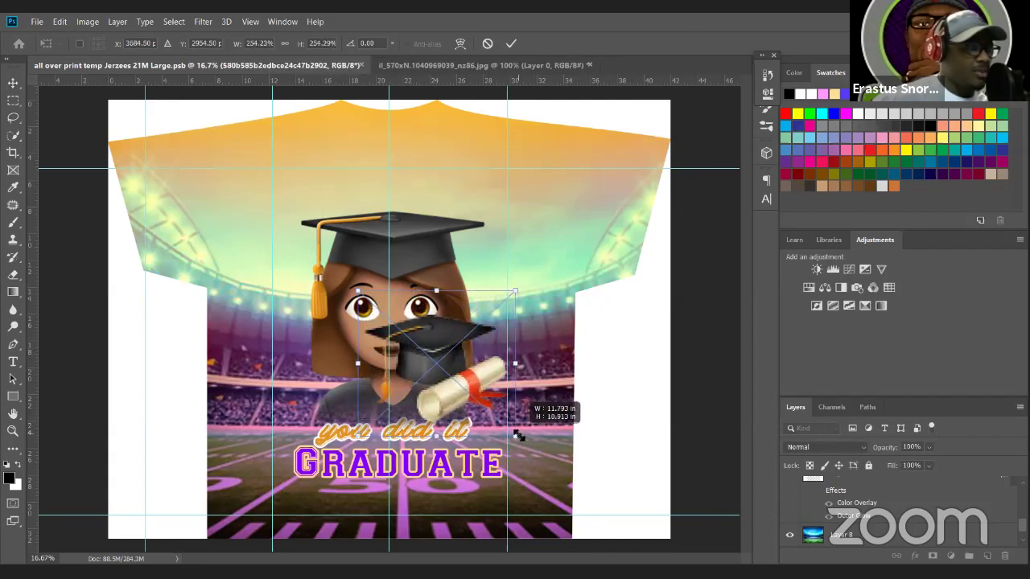
left_click_drag(453, 362, 414, 464)
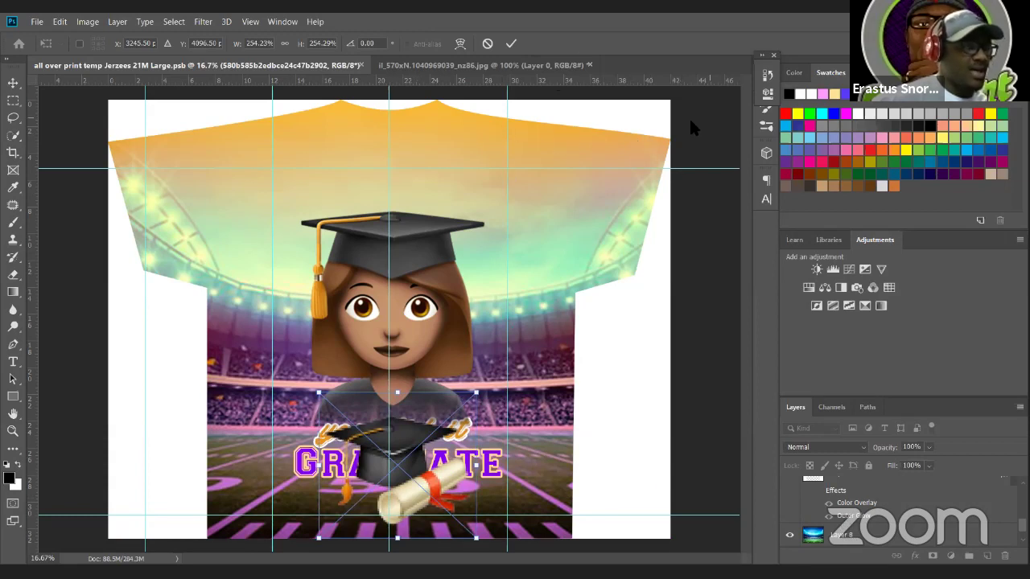
key("Return")
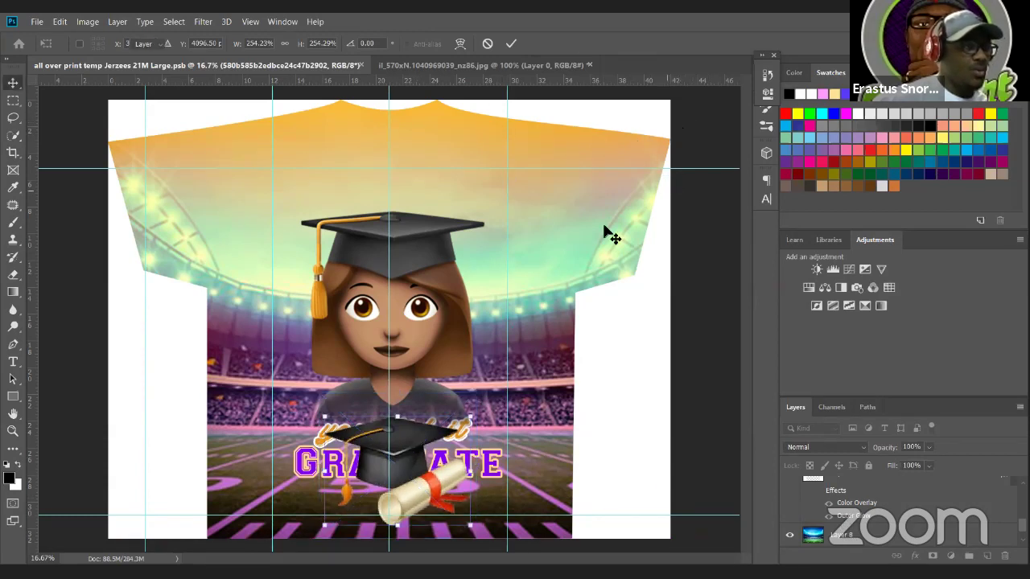
left_click(835, 496)
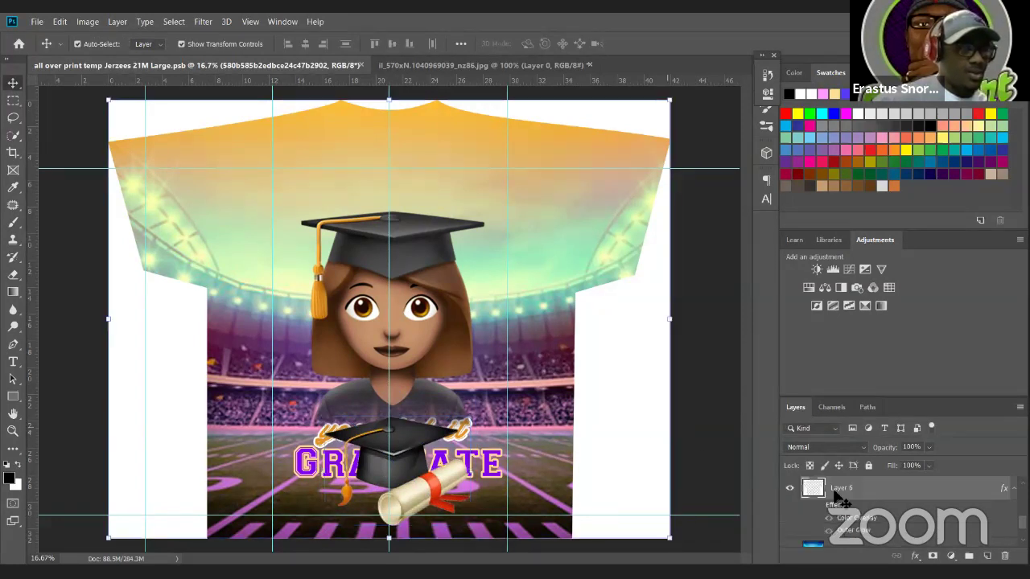
- Move the cap-and-diploma layer below the text layers and nudge it slightly left and down
left_click(839, 497)
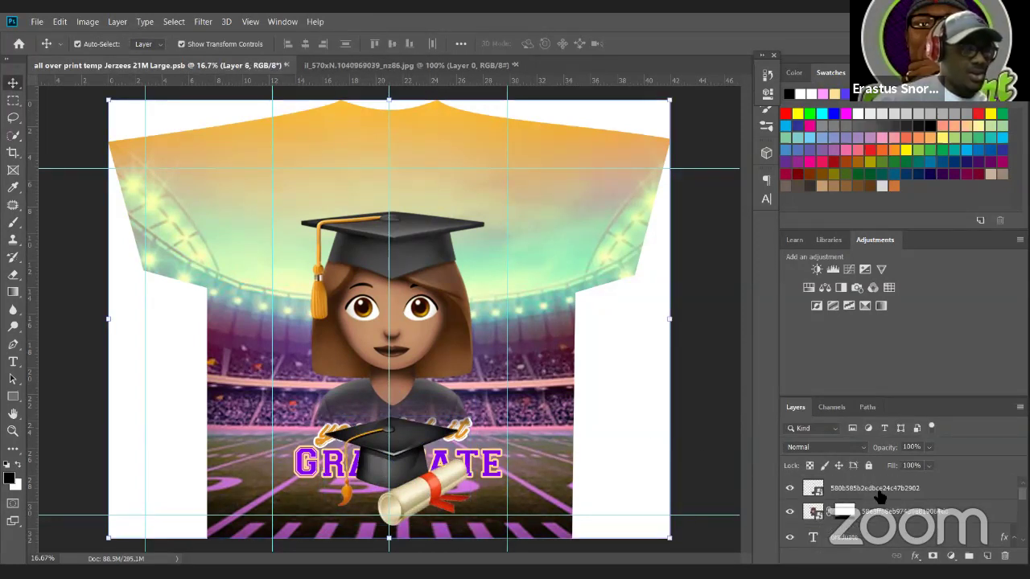
scroll(889, 495, "up", 3)
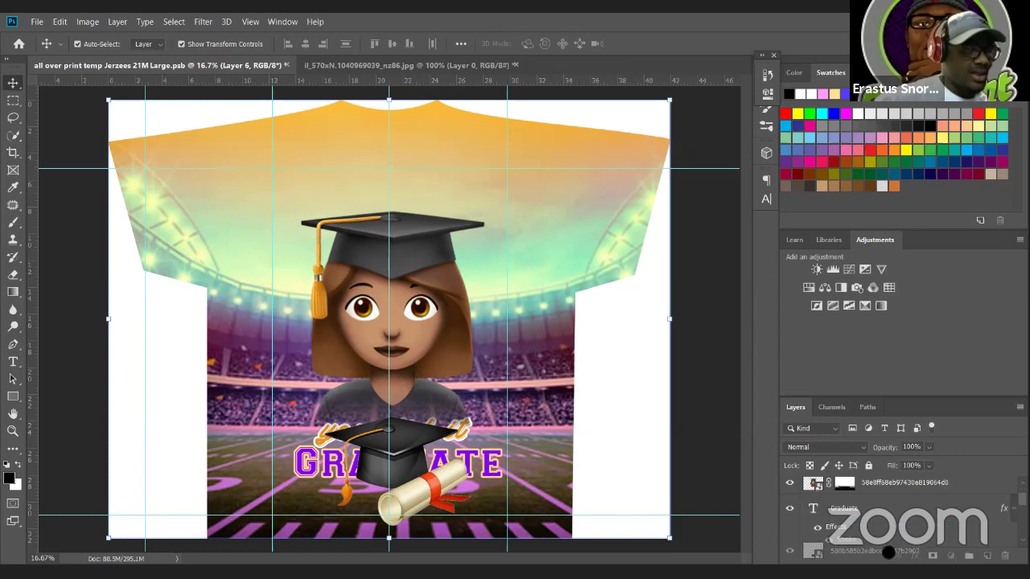
left_click_drag(889, 503, 859, 531)
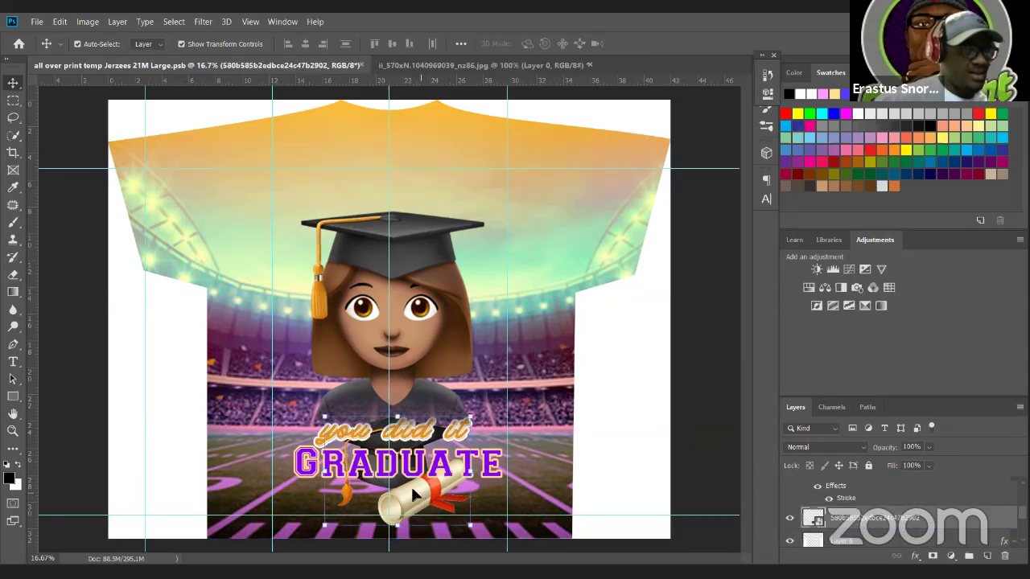
left_click_drag(419, 500, 415, 505)
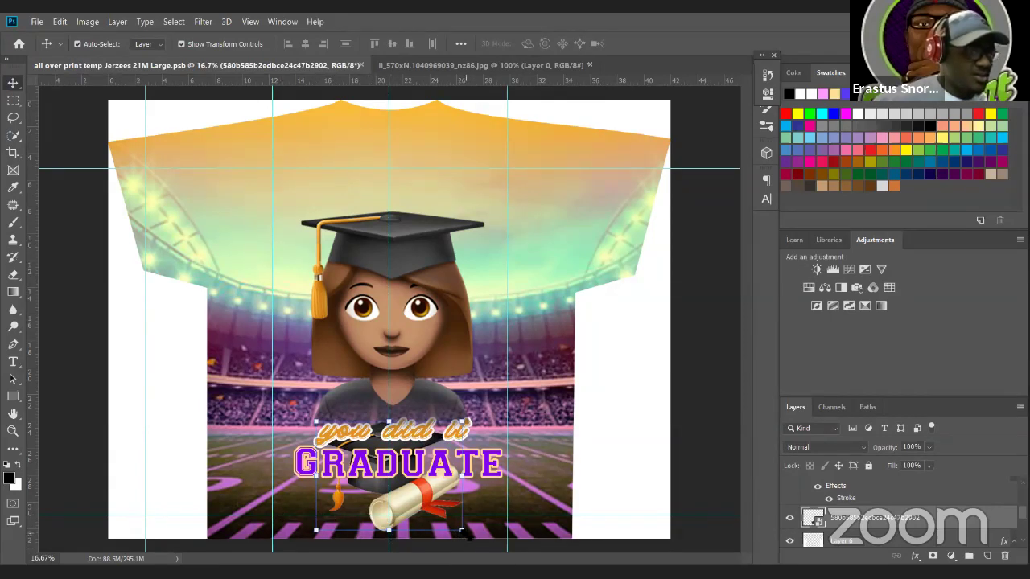
- Scale the cap and diploma to about 190% and tuck it below GRADUATE's right half
left_click_drag(462, 530, 469, 492)
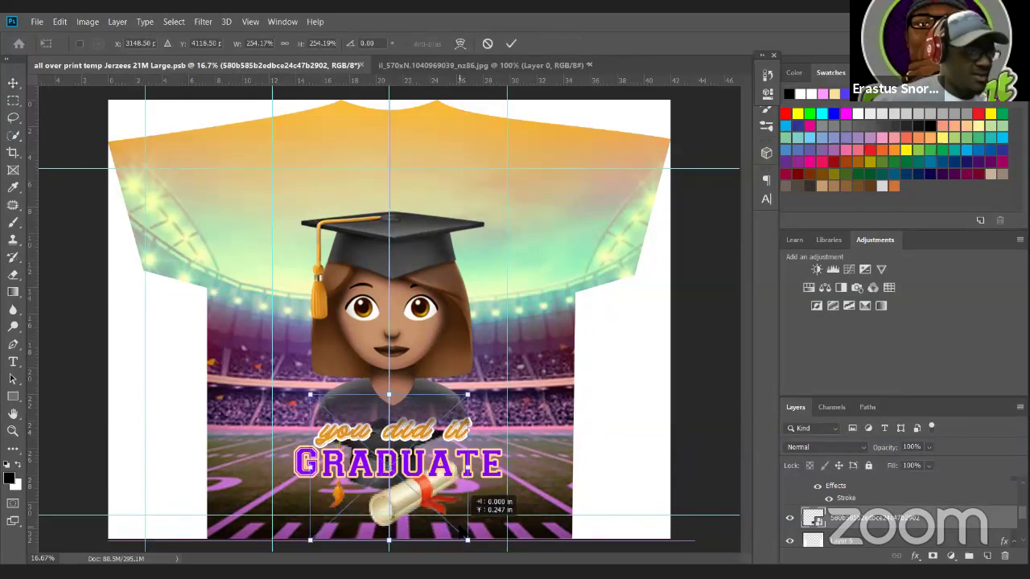
left_click_drag(460, 537, 435, 490)
left_click_drag(372, 483, 389, 506)
left_click_drag(385, 505, 458, 502)
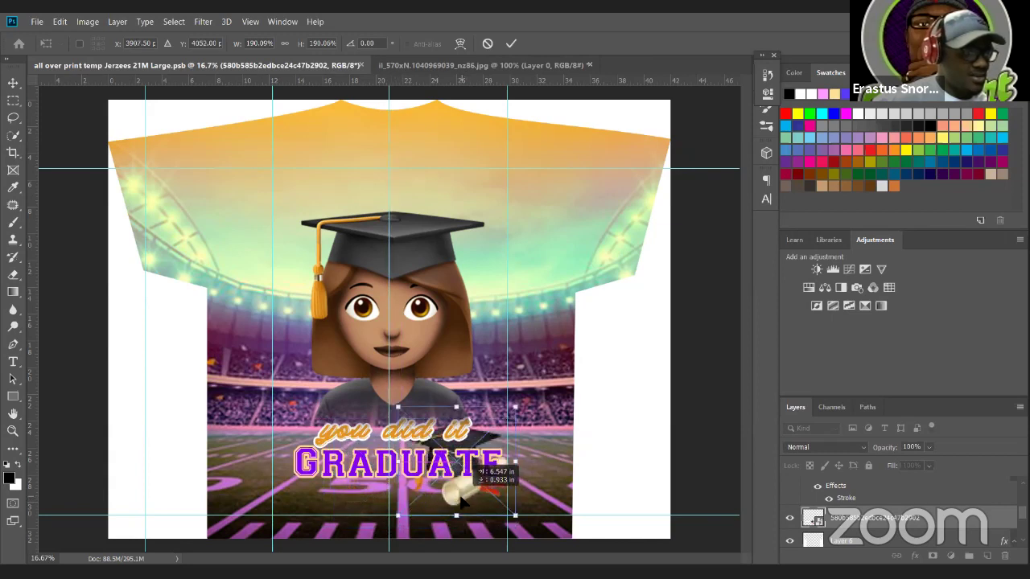
mouse_move(462, 504)
left_mouse_down()
mouse_move(476, 437)
mouse_move(481, 500)
mouse_move(305, 494)
mouse_move(309, 503)
mouse_move(400, 507)
mouse_move(448, 507)
mouse_move(452, 497)
mouse_move(436, 491)
mouse_move(450, 492)
mouse_move(448, 503)
mouse_move(457, 488)
mouse_move(451, 494)
left_mouse_up()
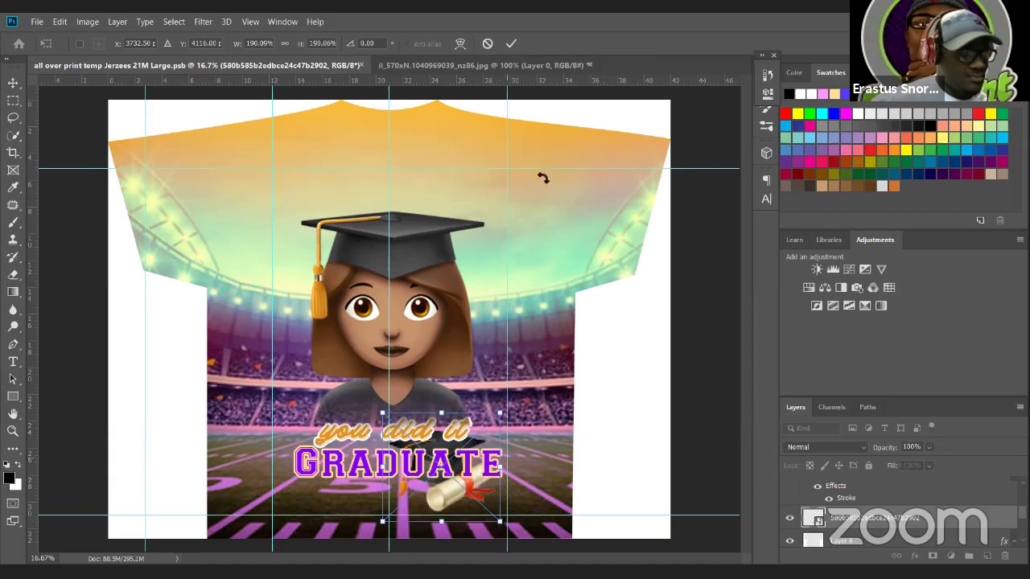
left_click(511, 43)
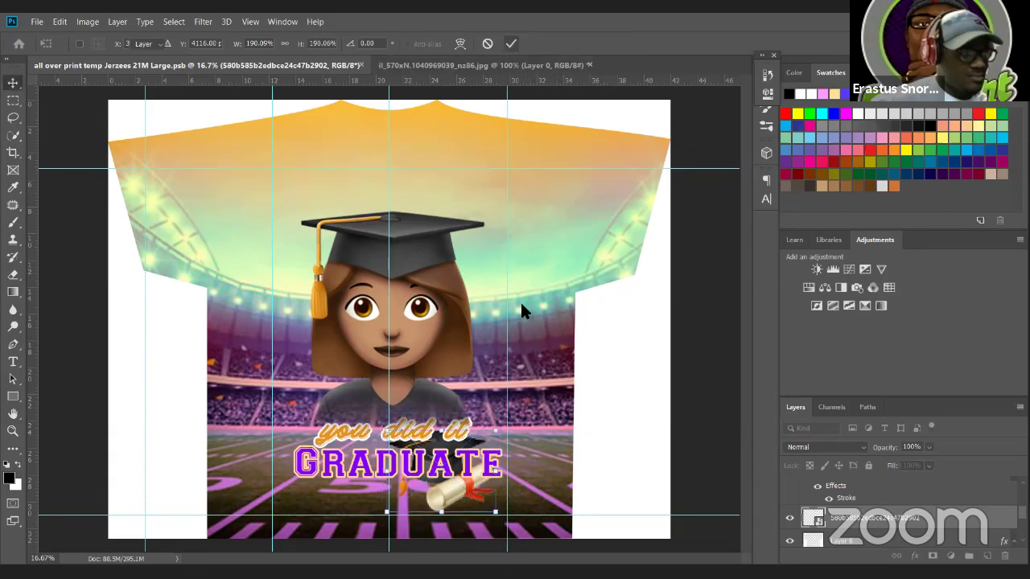
left_click(667, 419)
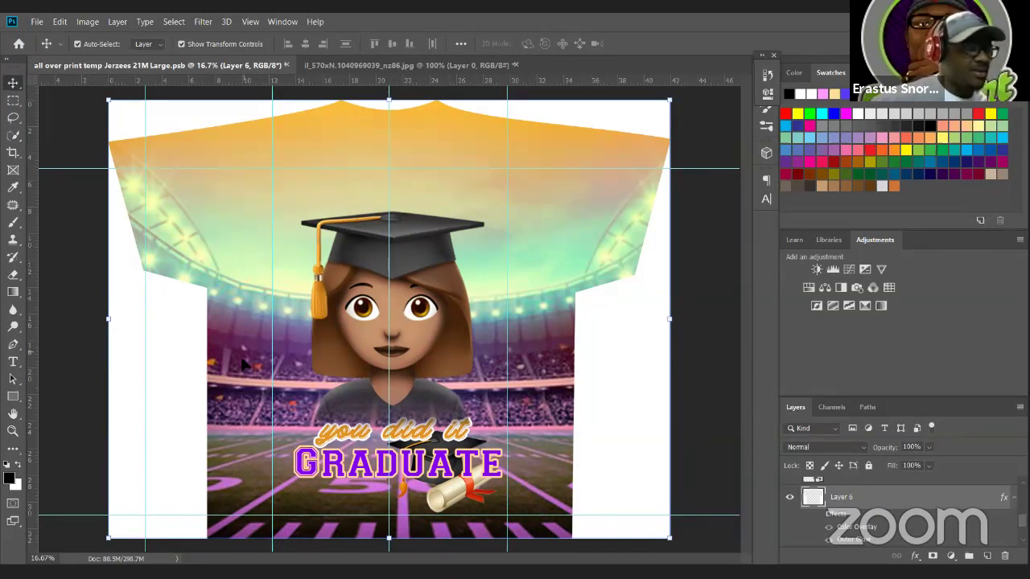
- Add a '20' text layer near the top of the shirt
left_click(13, 362)
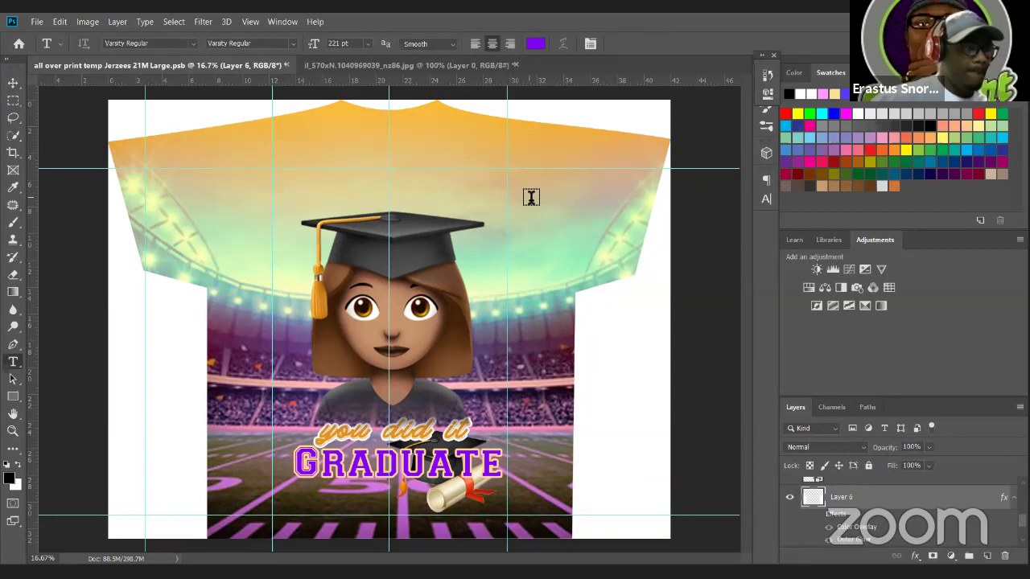
left_click(534, 201)
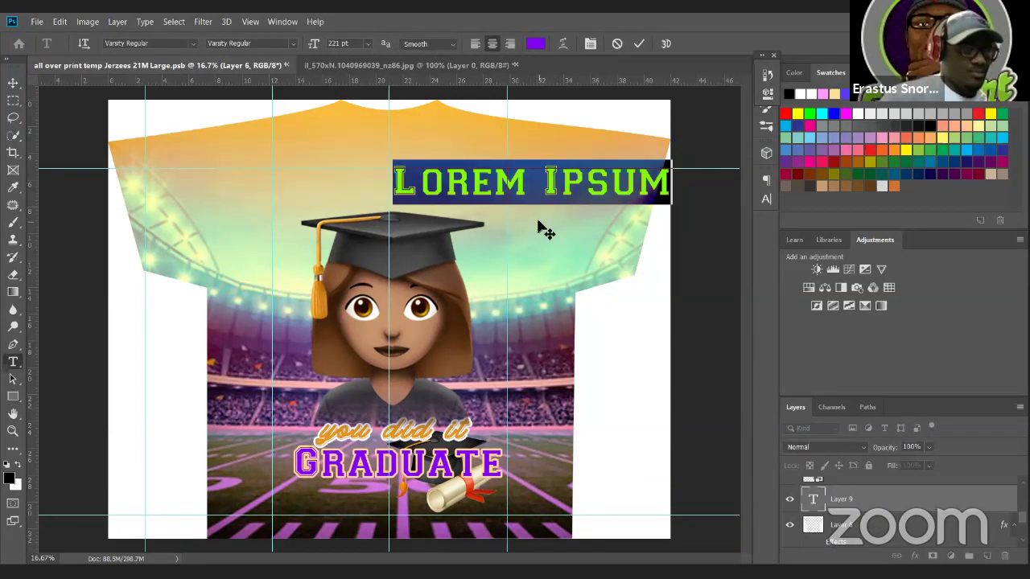
type("2")
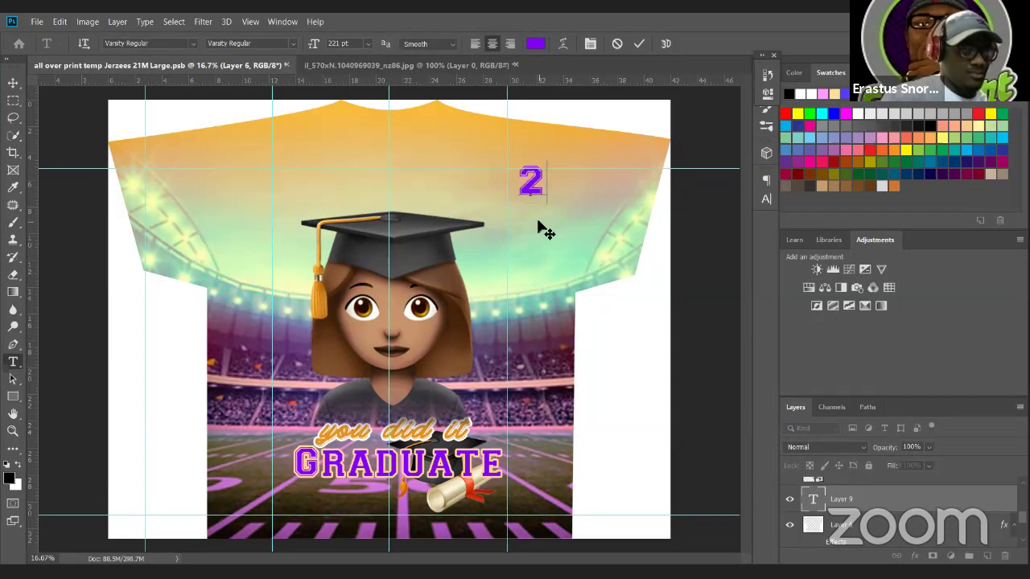
type("0")
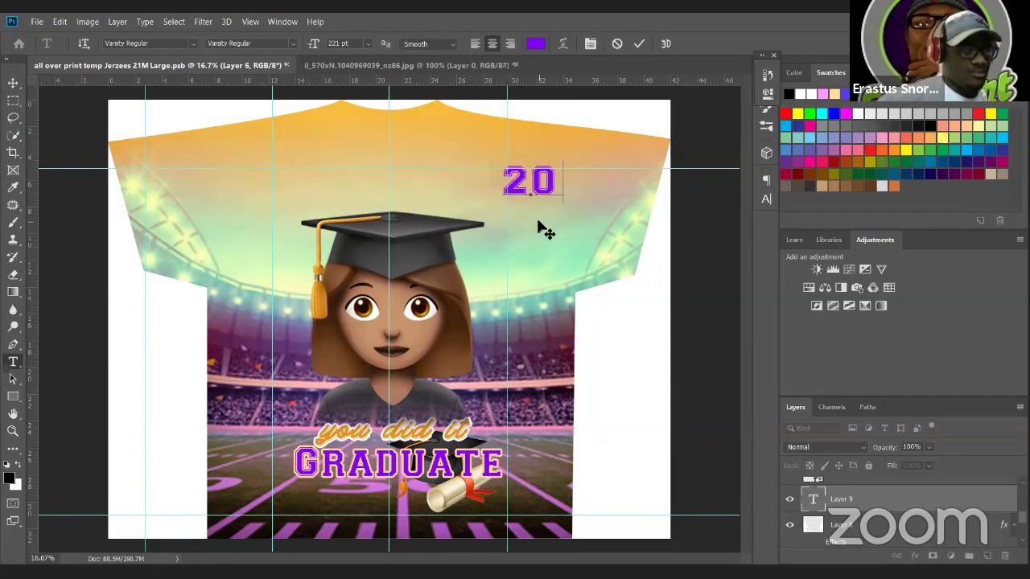
left_click(639, 43)
- Position the '20' text just above the graduate emoji's cap
left_click(13, 82)
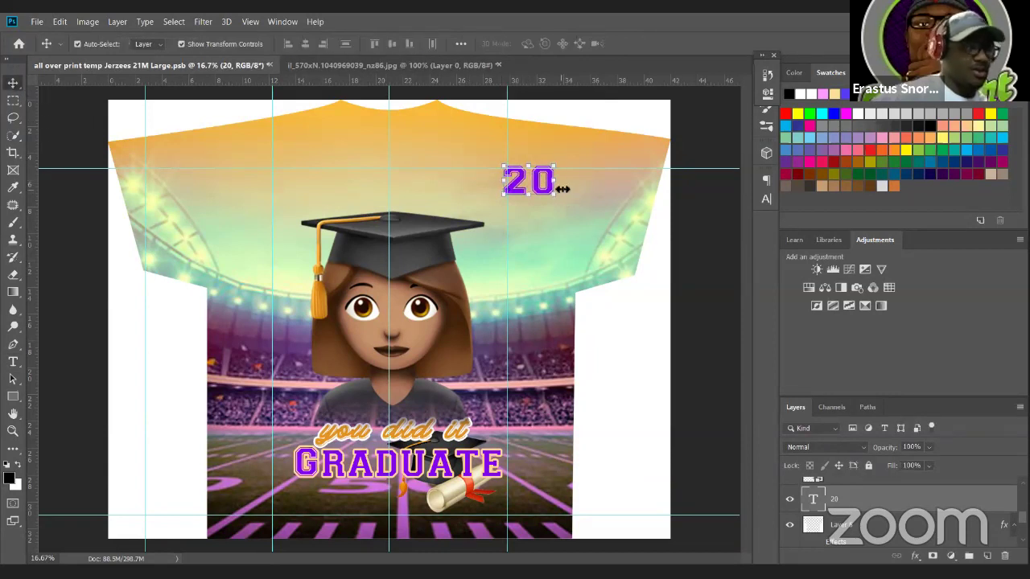
mouse_move(540, 185)
left_mouse_down()
mouse_move(563, 198)
mouse_move(555, 196)
left_mouse_up()
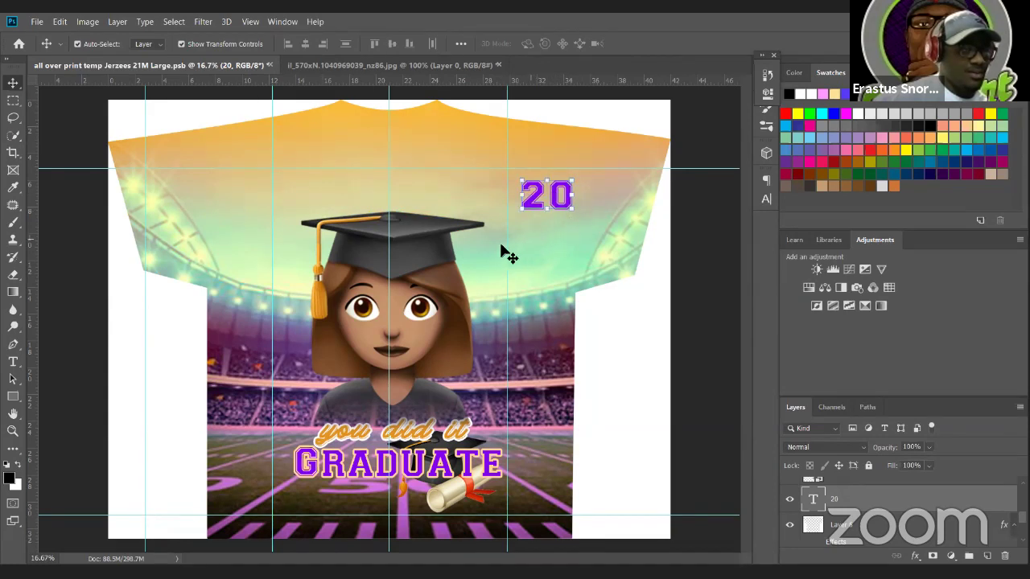
key("ctrl+t")
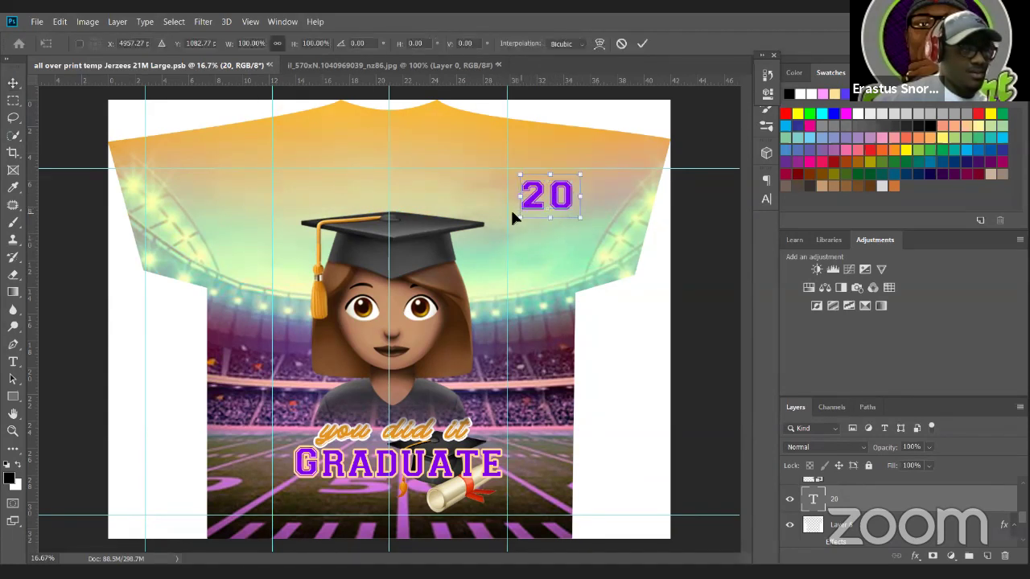
key("shift+Left")
key("shift+Left")
key("Left")
key("Left")
key("Left")
key("Left")
key("shift+Down")
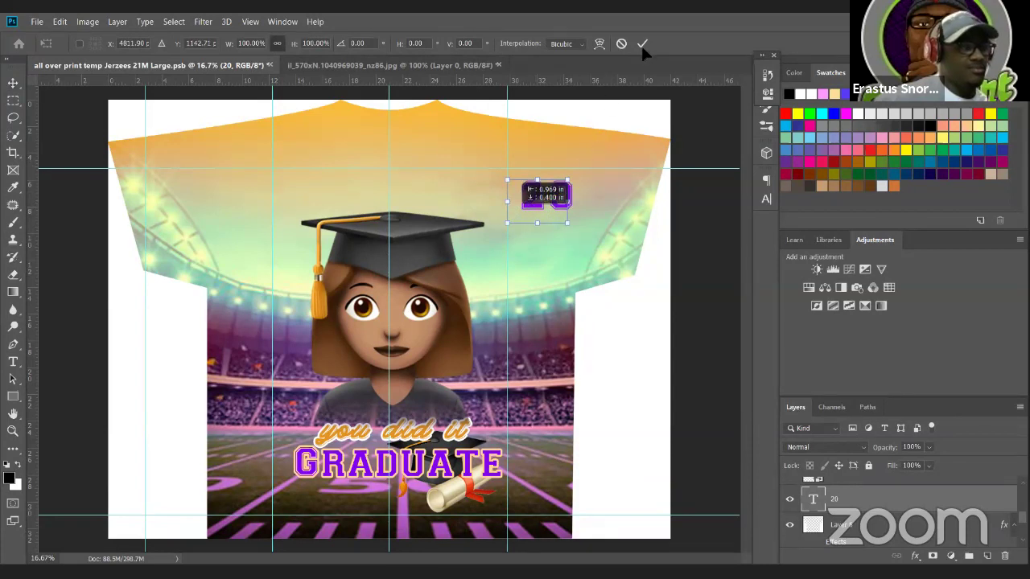
key("shift+Left")
key("shift+Left")
key("shift+Left")
key("shift+Left")
key("shift+Left")
key("shift+Left")
key("shift+Left")
key("shift+Left")
key("shift+Left")
key("shift+Left")
key("shift+Down")
key("shift+Down")
key("shift+Down")
key("shift+Down")
key("Return")
key("shift+Right")
key("shift+Right")
key("shift+Right")
key("shift+Right")
key("shift+Right")
key("shift+Right")
key("shift+Right")
left_click_drag(552, 206, 488, 198)
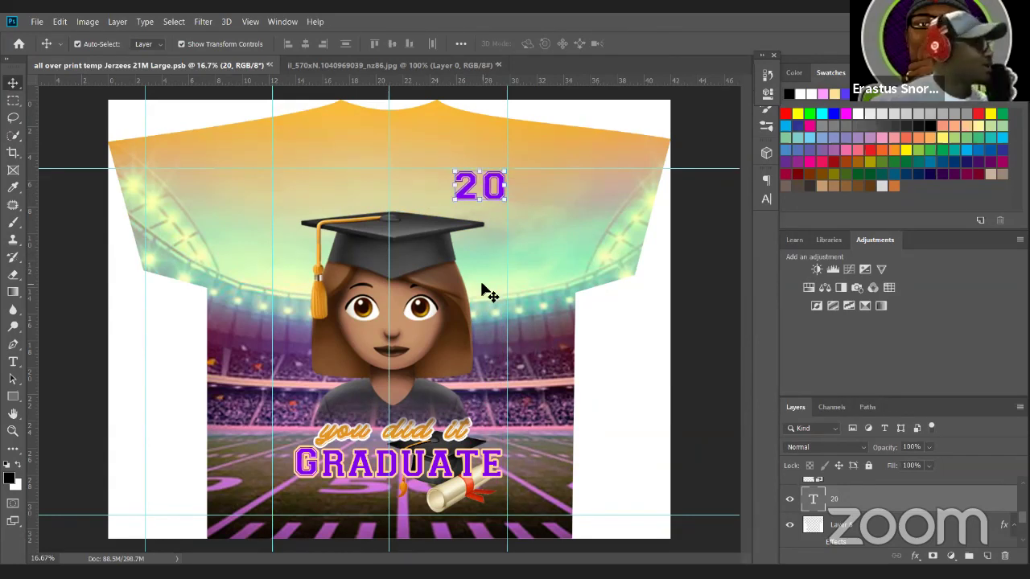
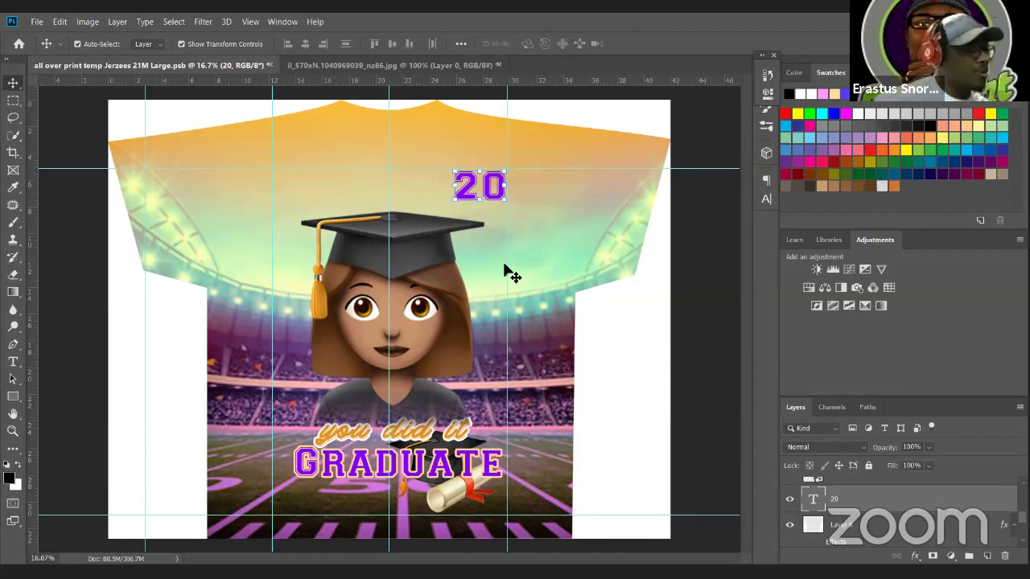
- Select and then deselect the shirt artwork layer, leaving the File menu unused
left_click(650, 377)
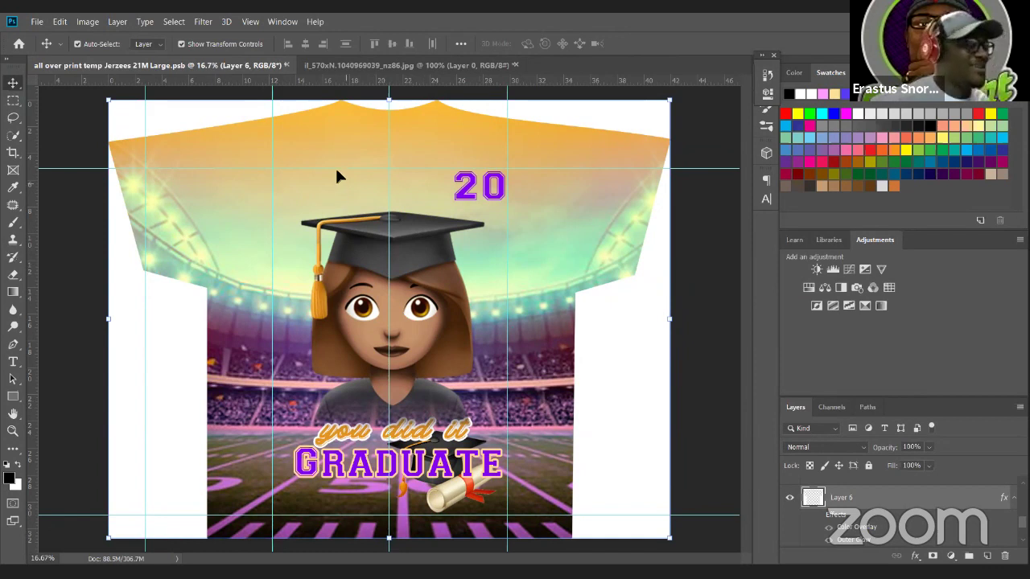
left_click(68, 290)
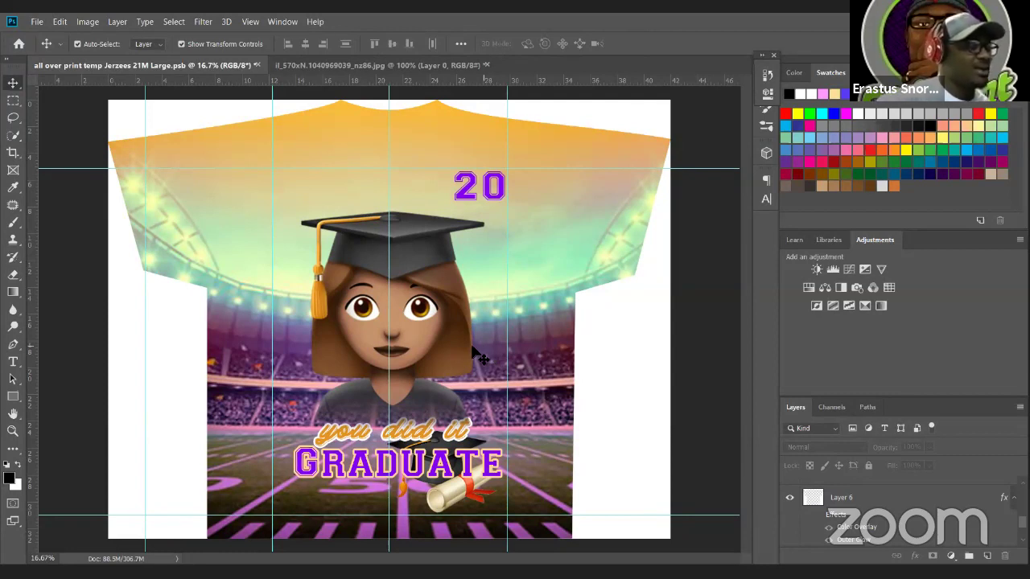
left_click(658, 326)
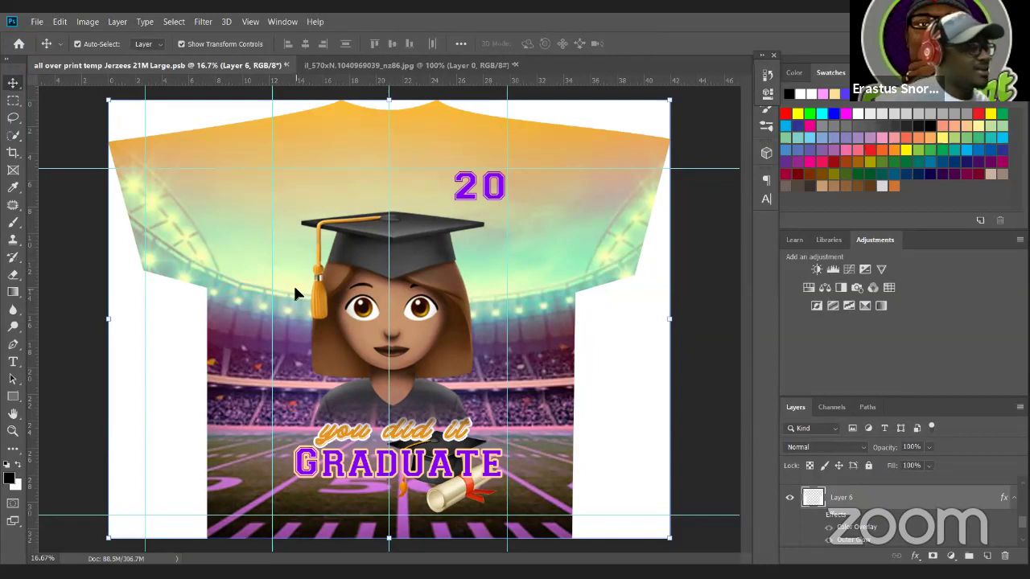
left_click(689, 225)
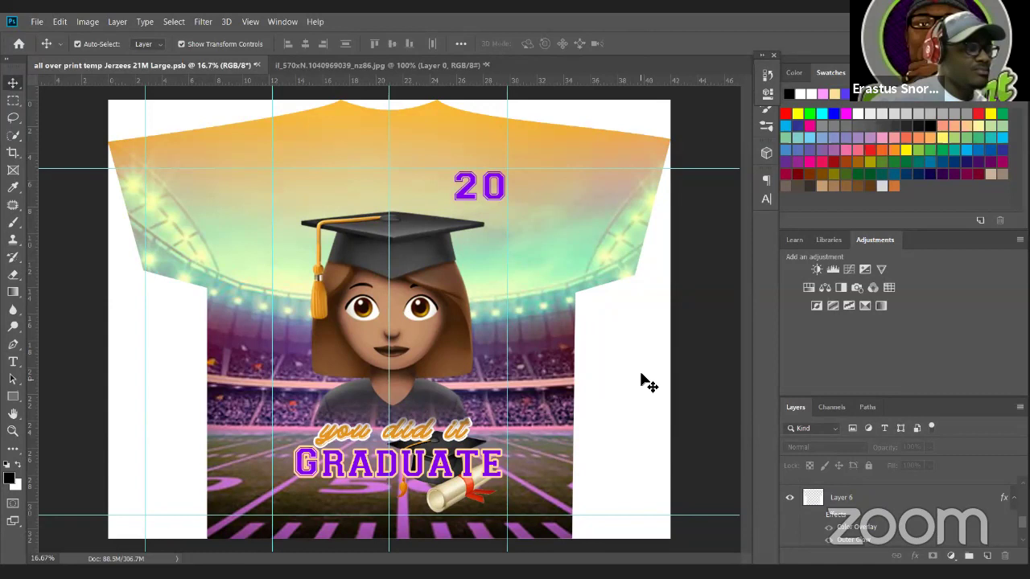
left_click(36, 22)
left_click(694, 147)
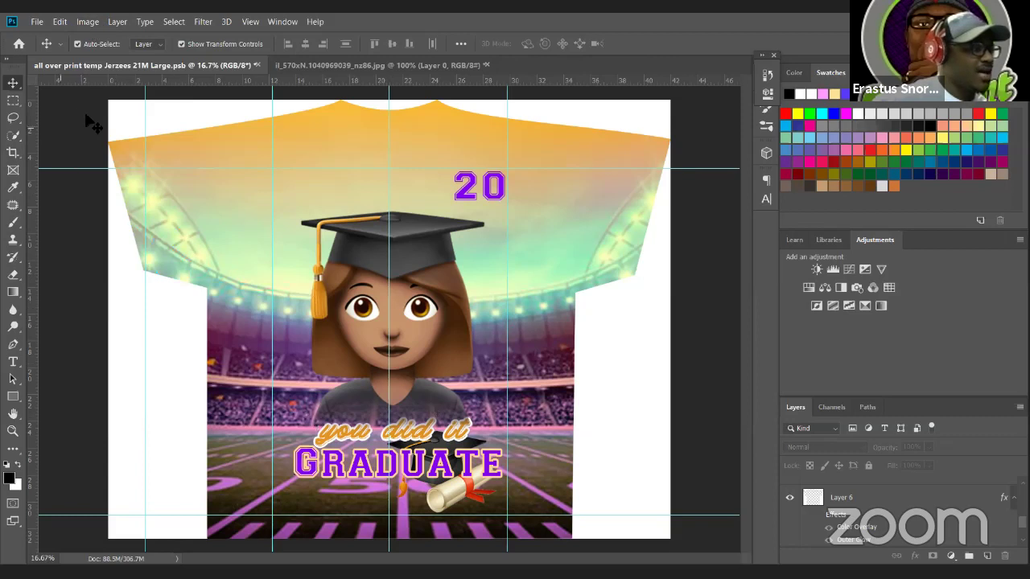
- Choose the KYLE Ultimate Pencil Hard brush and add a new empty layer to paint on
left_click(12, 223)
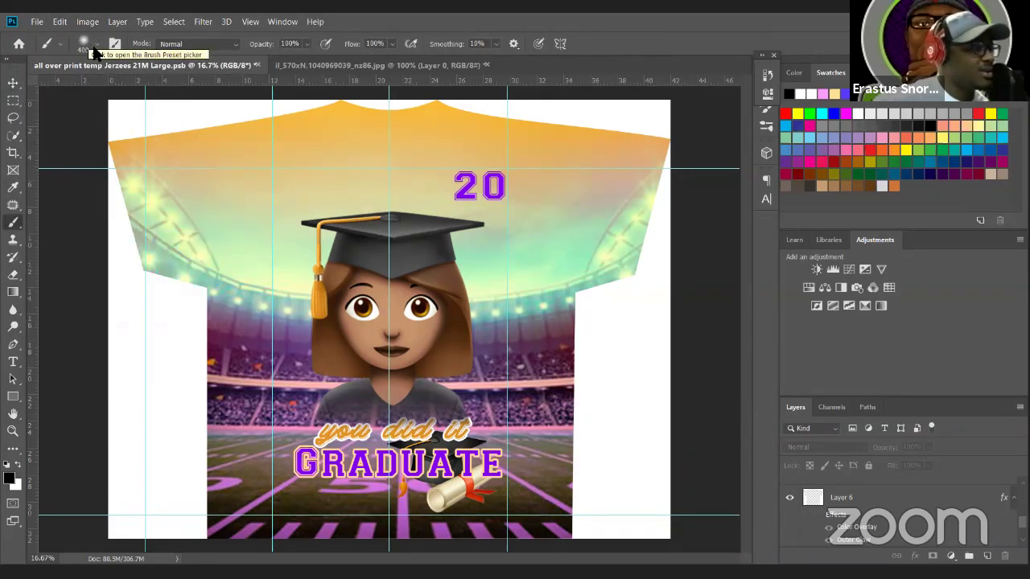
left_click(89, 44)
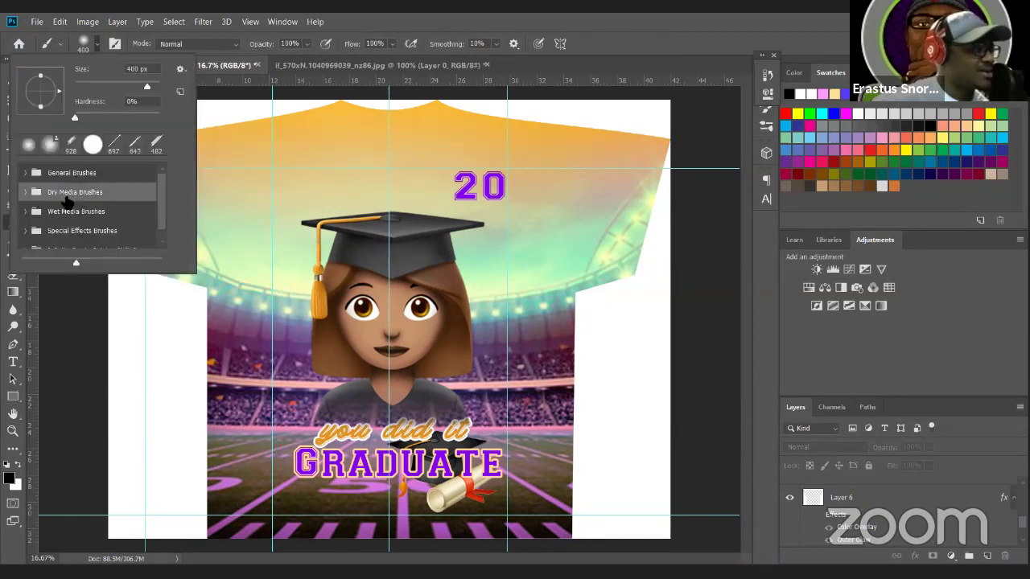
left_click(26, 192)
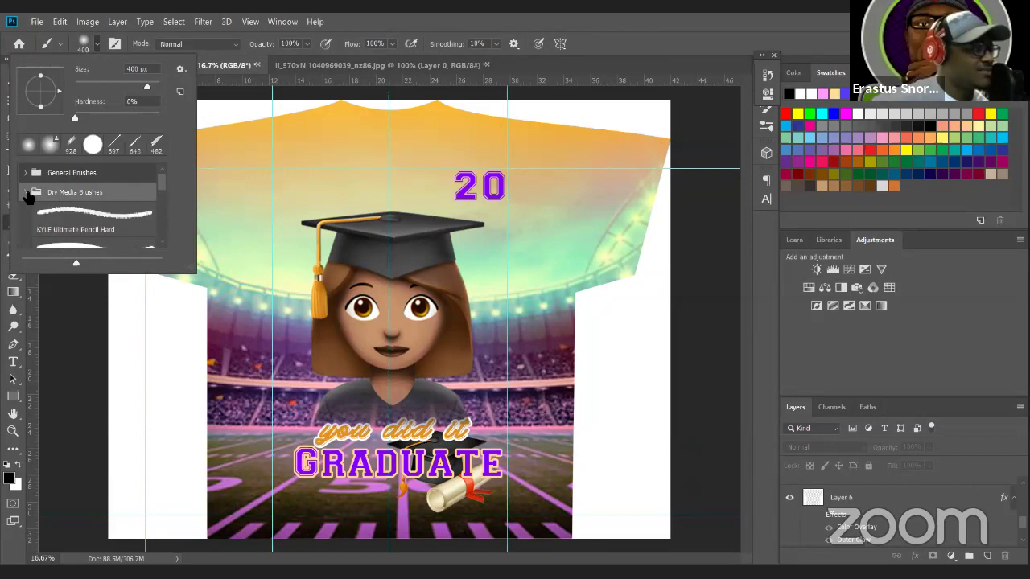
left_click(101, 218)
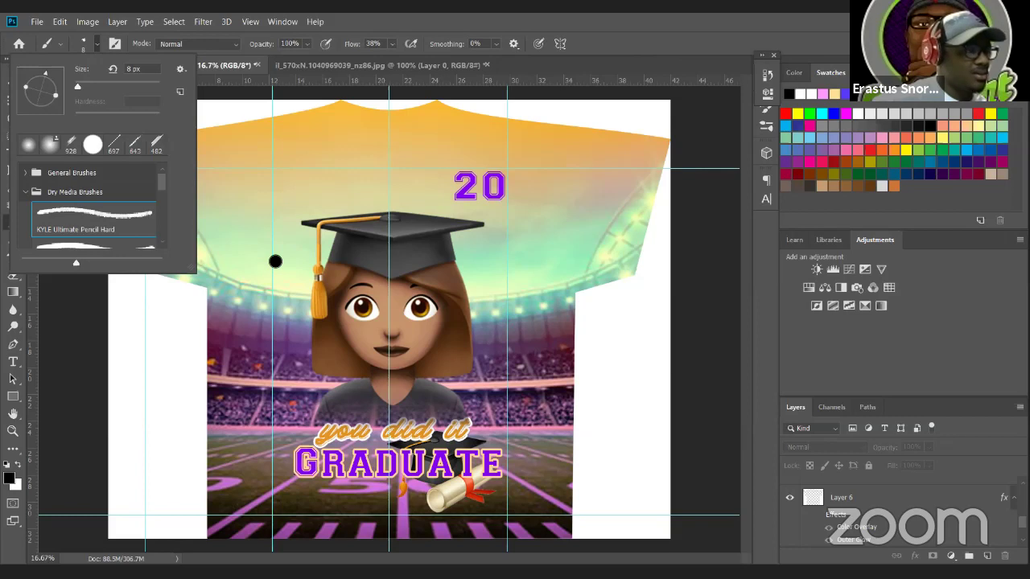
left_click(447, 230)
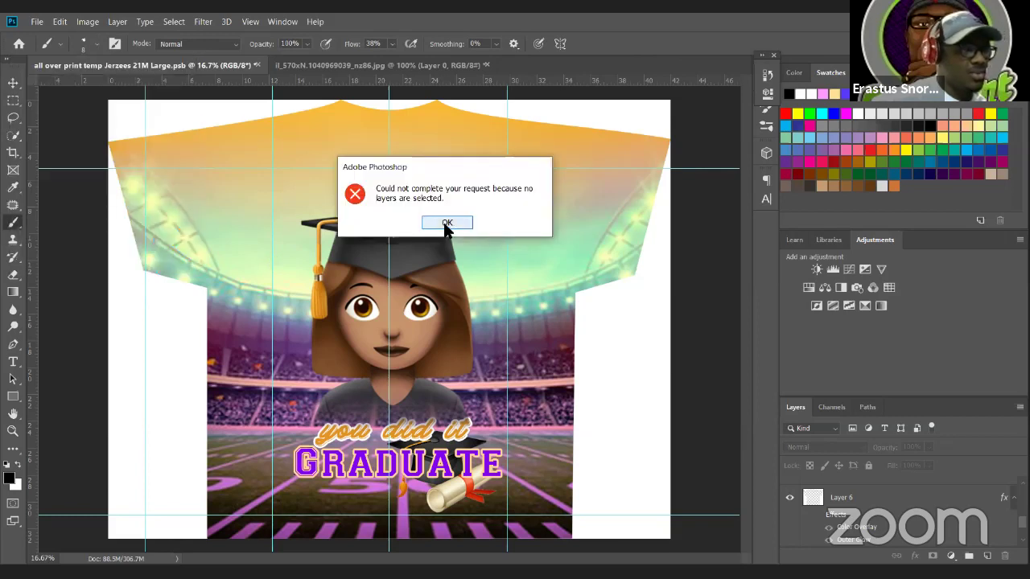
left_click(447, 223)
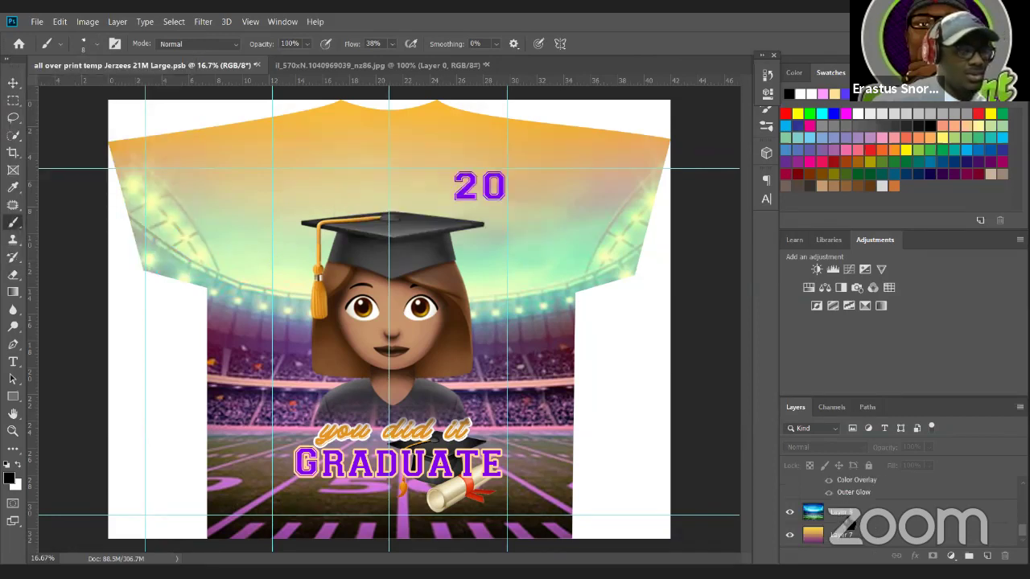
scroll(849, 523, "up", 3)
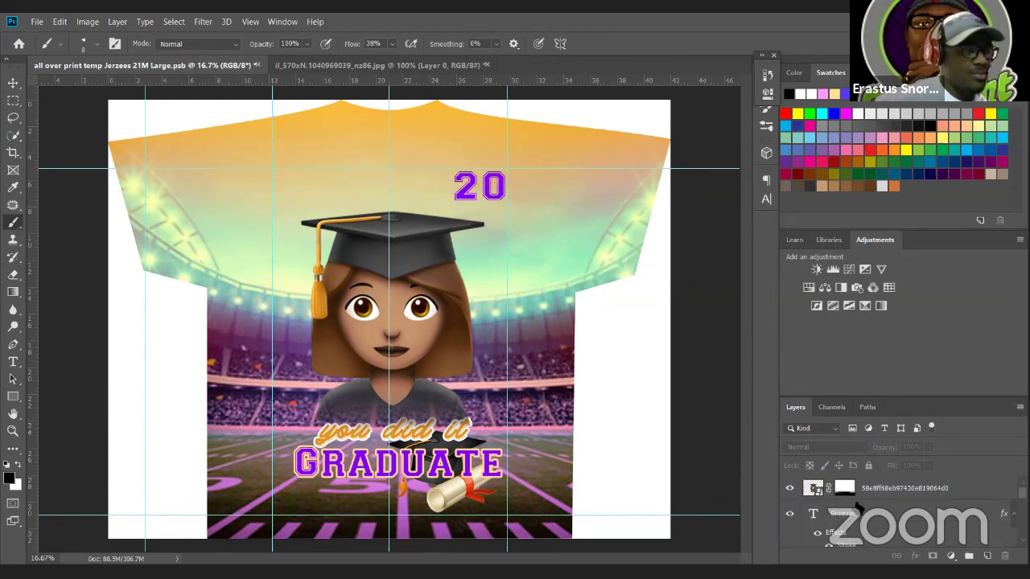
scroll(856, 509, "down", 3)
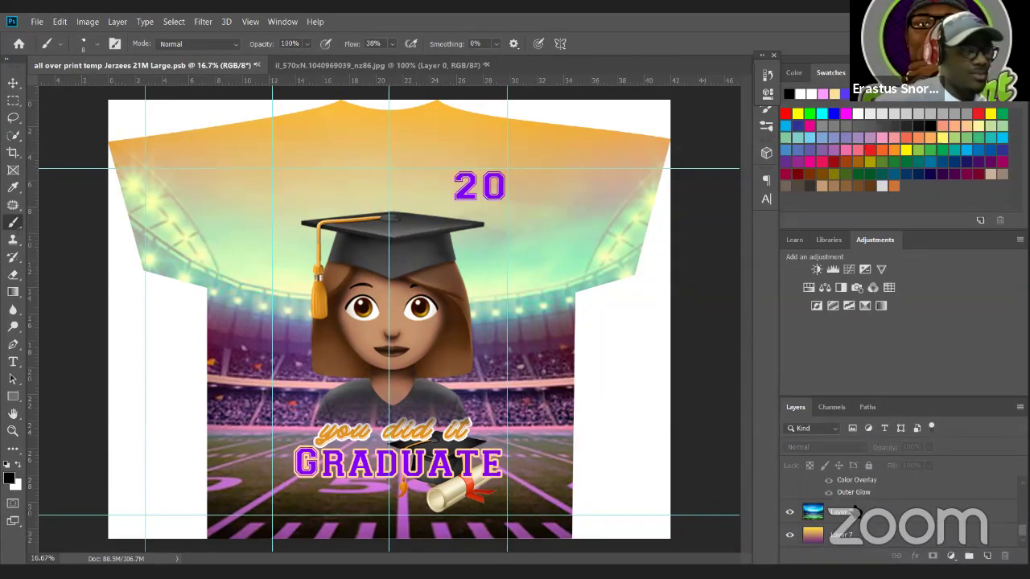
left_click(987, 555)
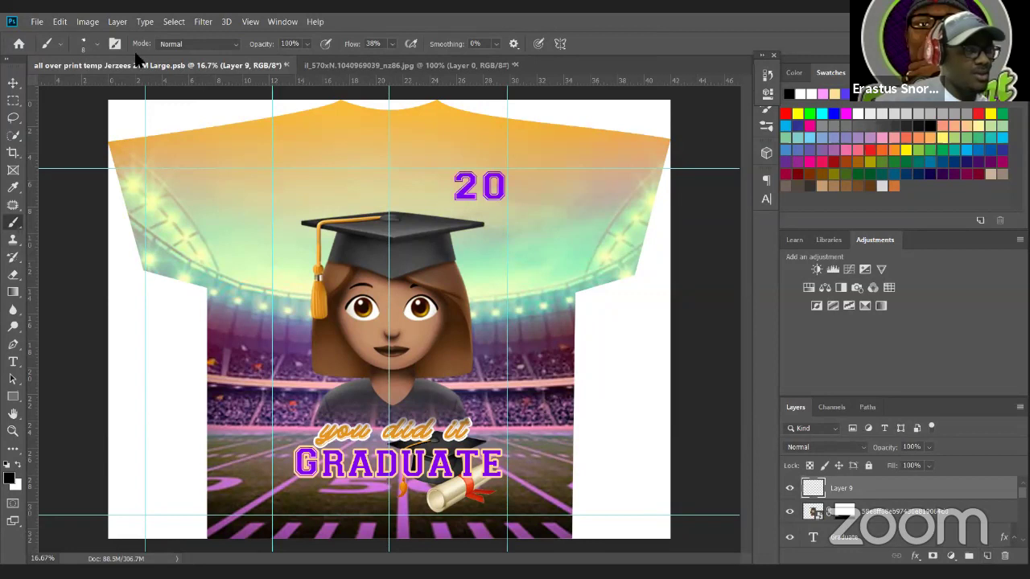
- Test the brush at 354 px, undo the mark, and revert to the 8 px pencil
left_click(84, 42)
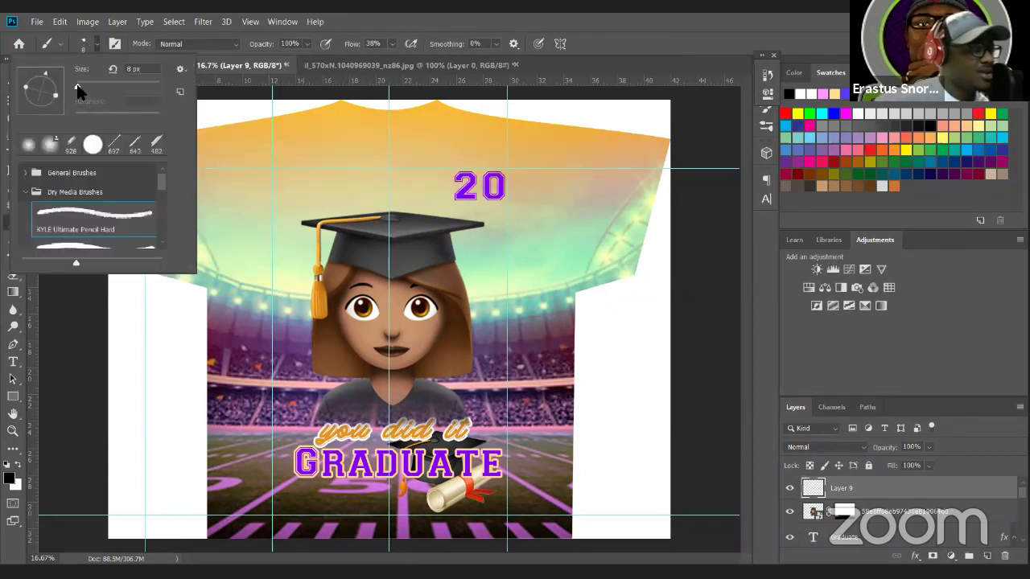
type("8")
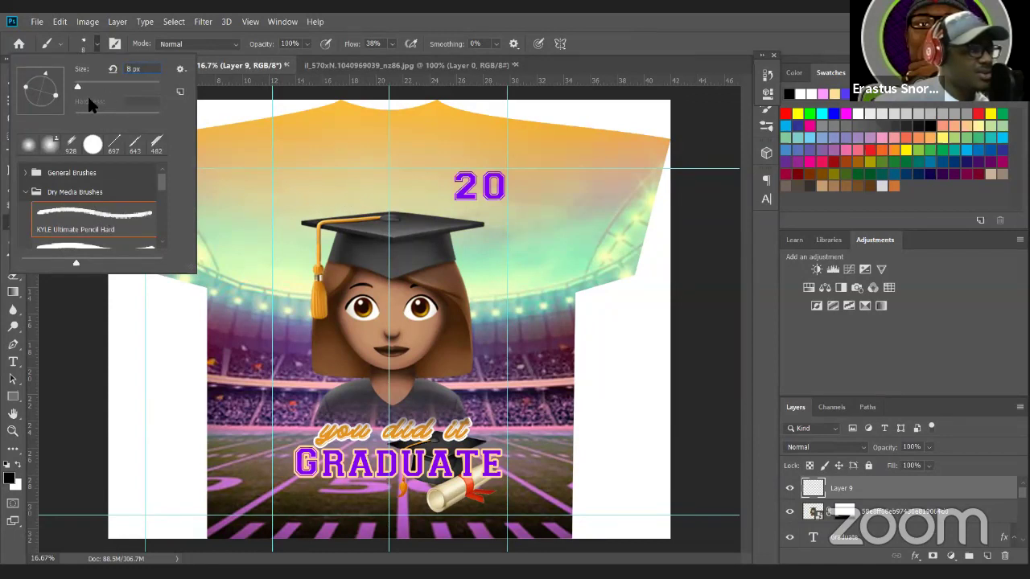
left_click_drag(78, 87, 145, 88)
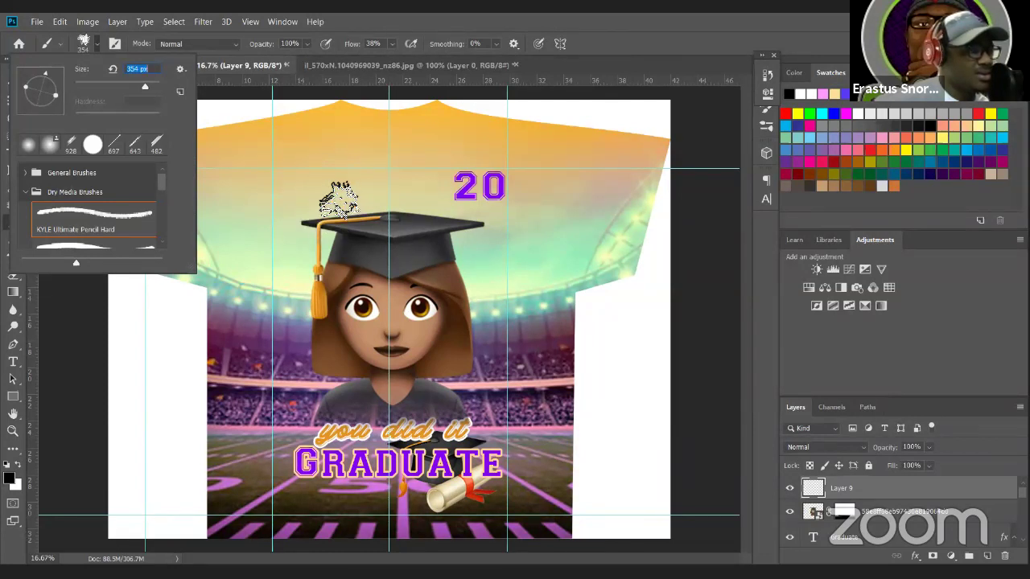
left_click(338, 199)
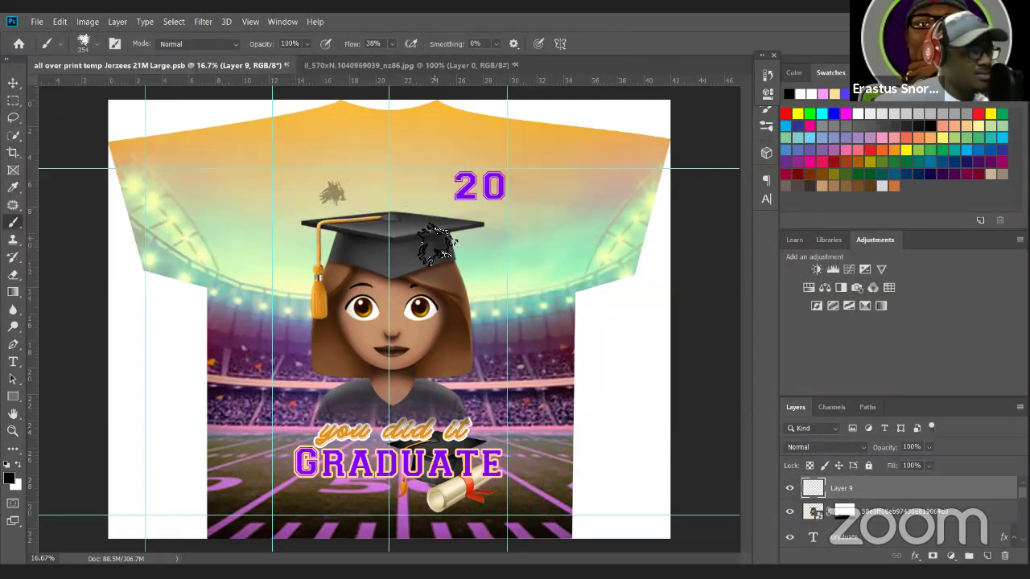
key("ctrl+z")
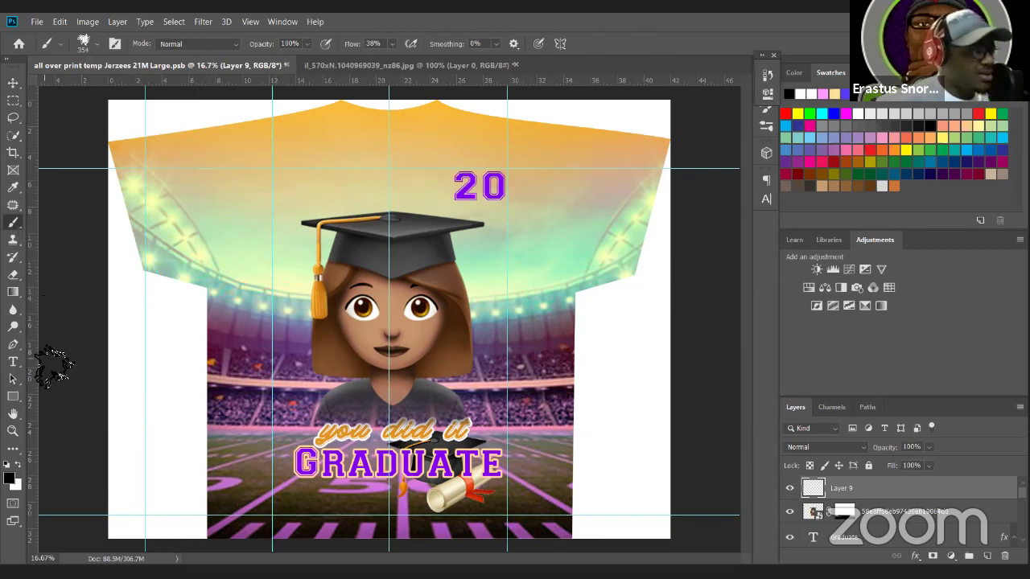
left_click(84, 44)
left_click(121, 227)
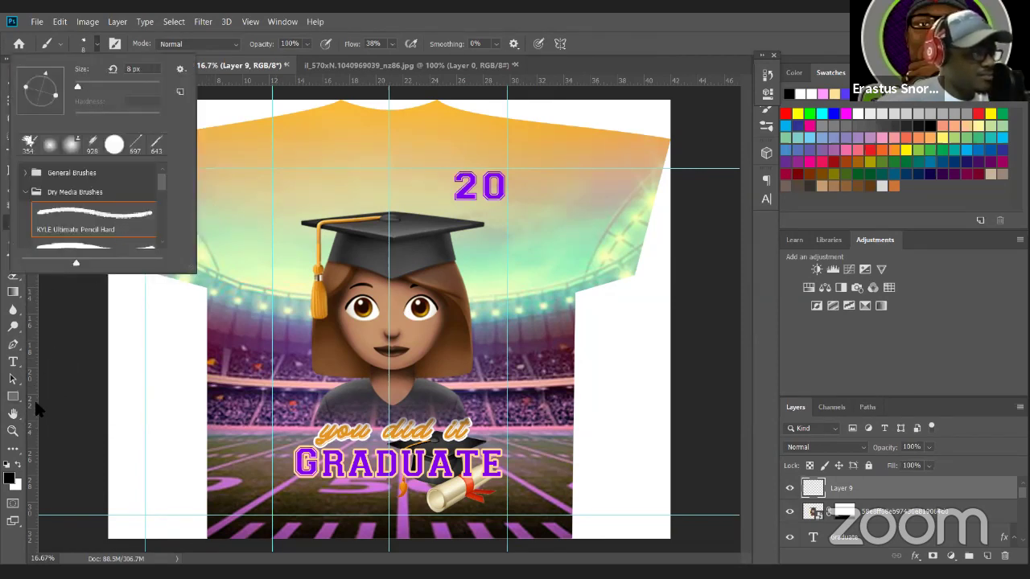
left_click(71, 469)
- Load the white 354 px feathery brush, test and undo strokes, then select the emoji layer
key("x")
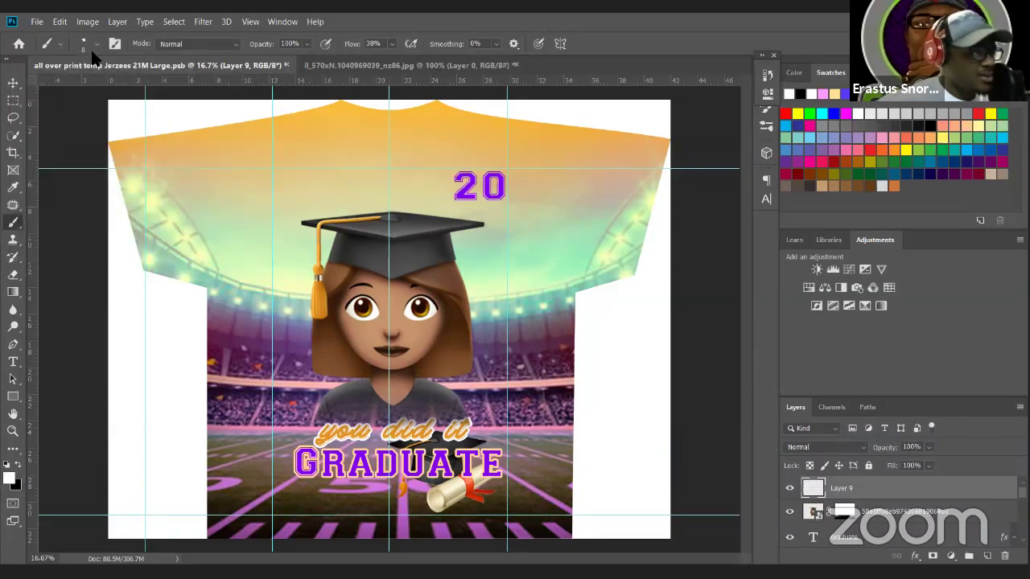
left_click(97, 45)
scroll(131, 230, "down", 5)
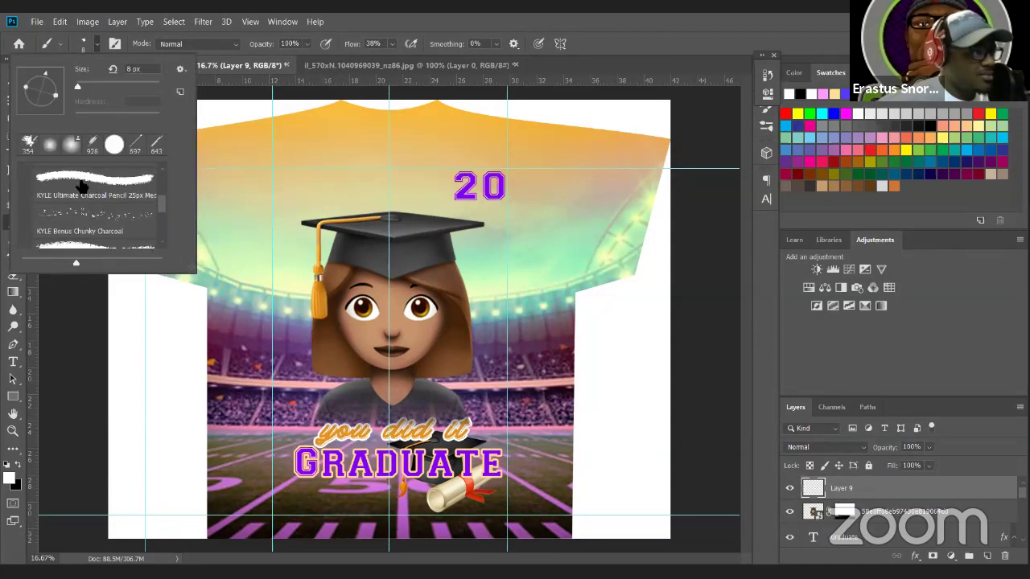
left_click(108, 226)
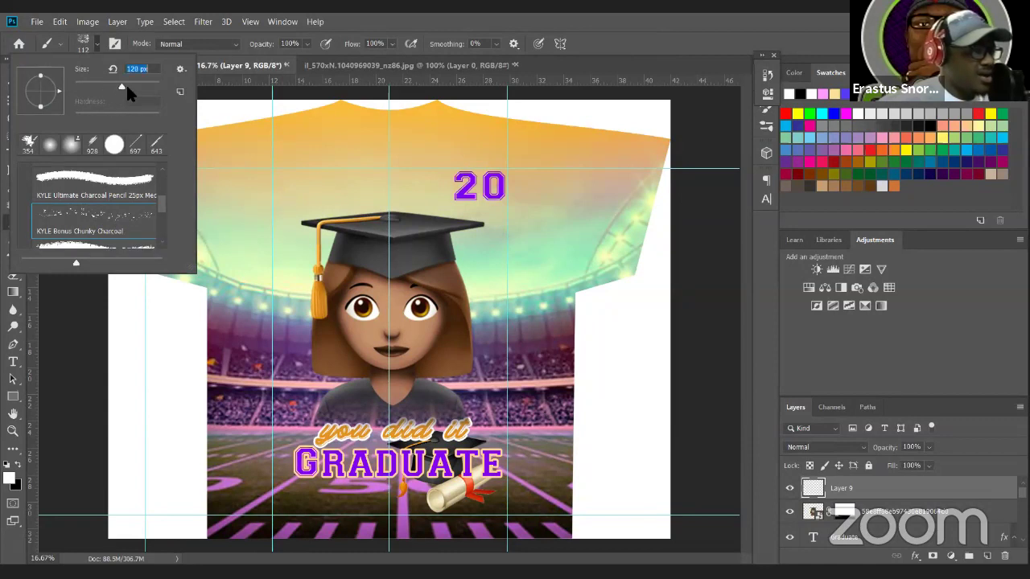
left_click(28, 145)
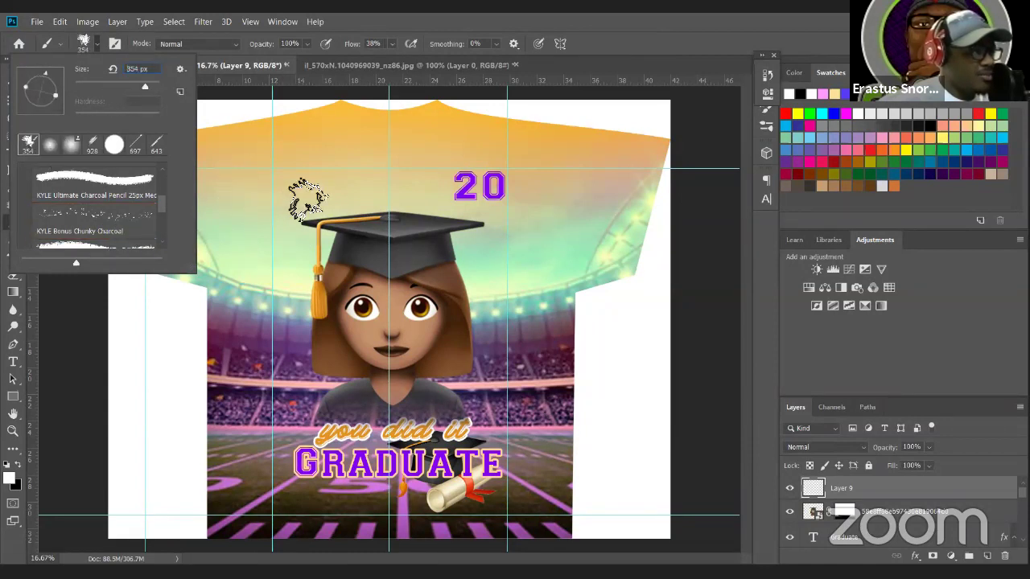
mouse_move(302, 211)
left_mouse_down()
mouse_move(396, 218)
mouse_move(521, 256)
left_mouse_up()
mouse_move(420, 294)
left_mouse_down()
mouse_move(322, 309)
mouse_move(439, 394)
mouse_move(503, 487)
left_mouse_up()
key("ctrl+z")
key("ctrl+z")
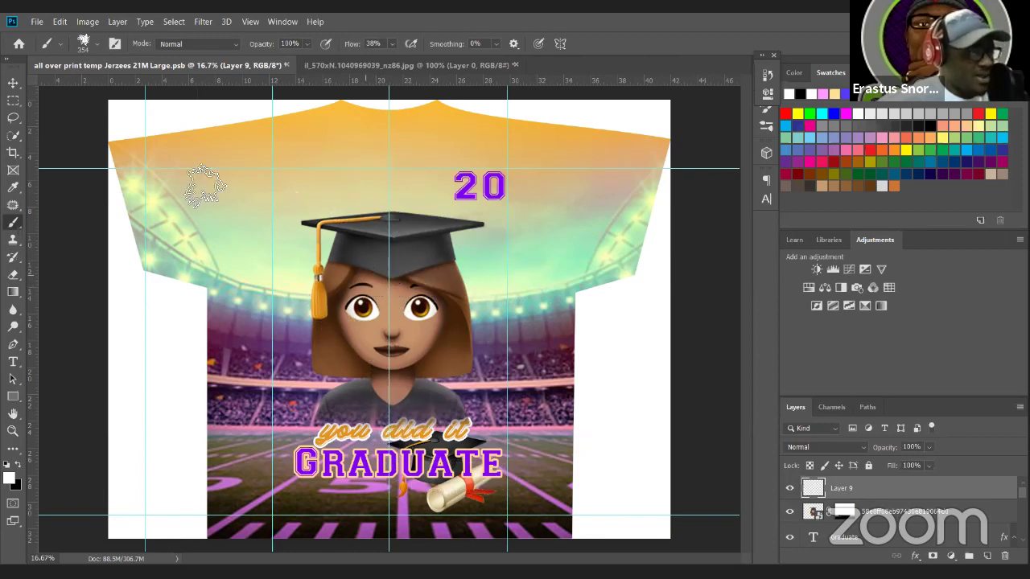
key("v")
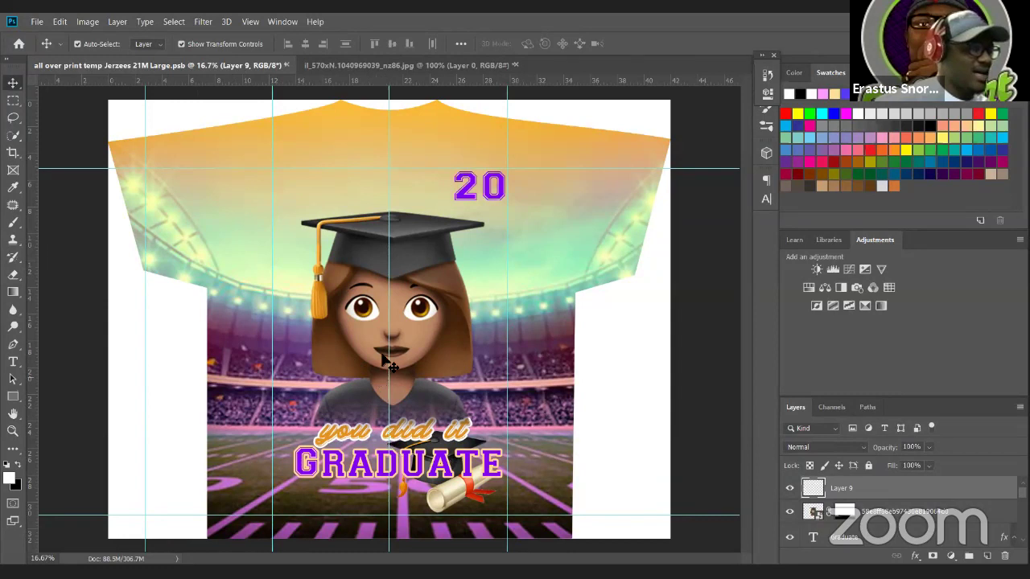
left_click(406, 240)
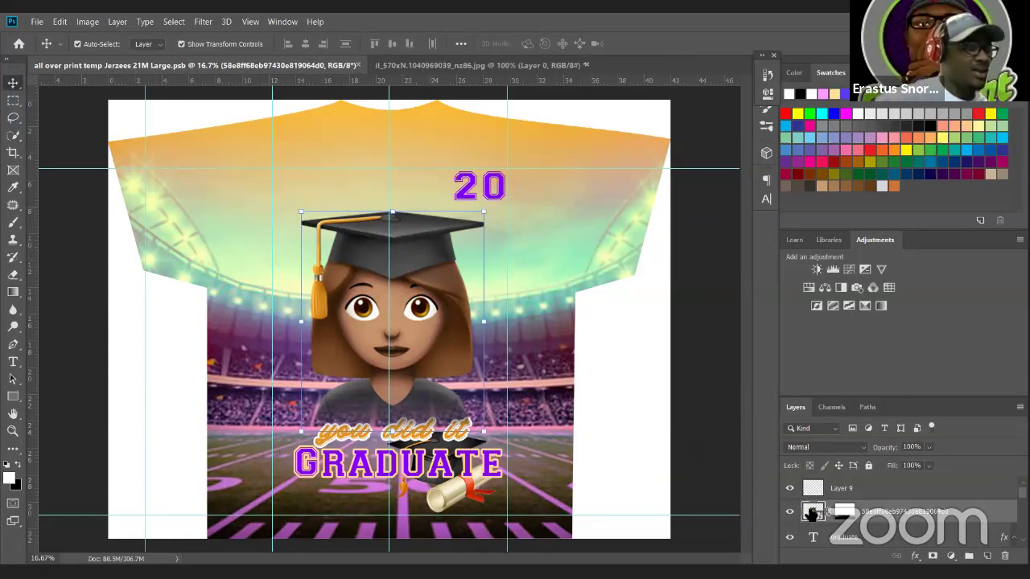
- Open the emoji smart object, then open 58455a0c861e213f49fbb22f (1).png from Downloads
double_click(814, 514)
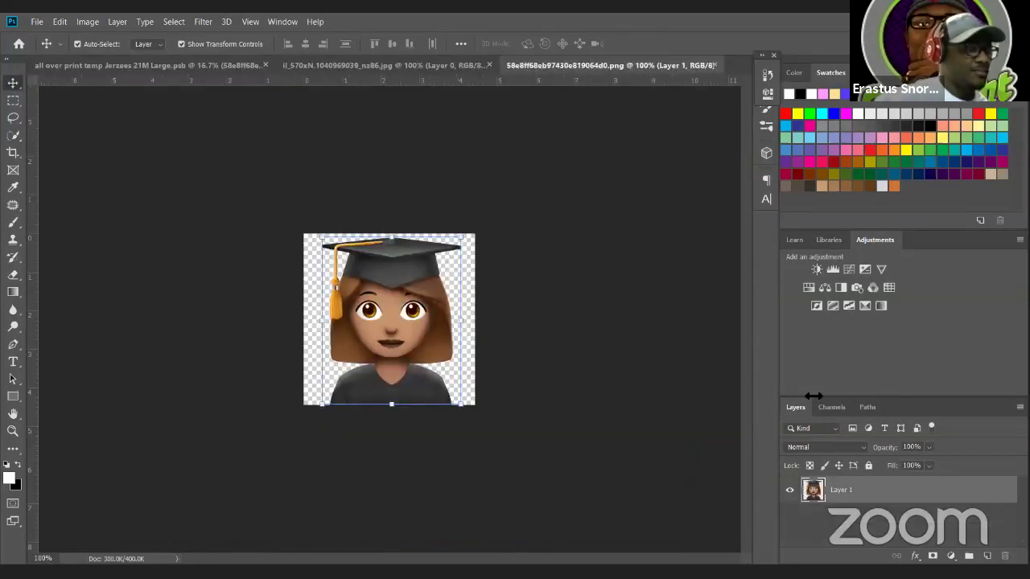
left_click(563, 206)
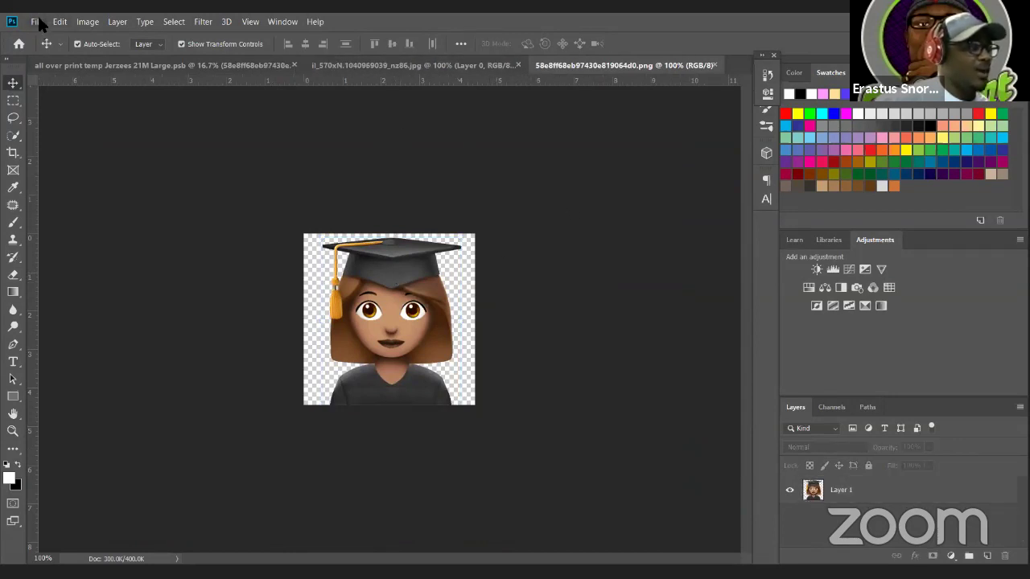
left_click(36, 22)
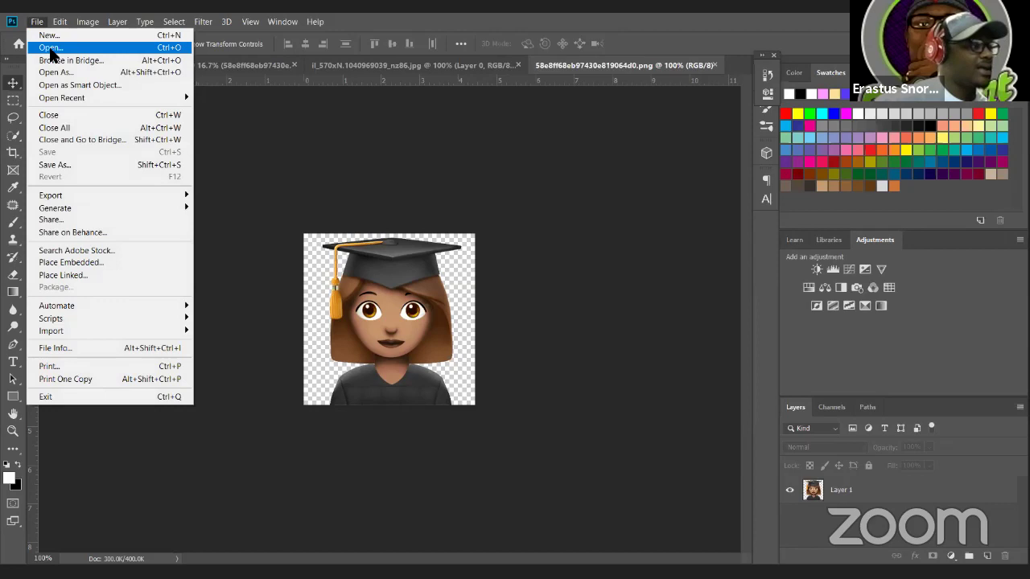
left_click(50, 50)
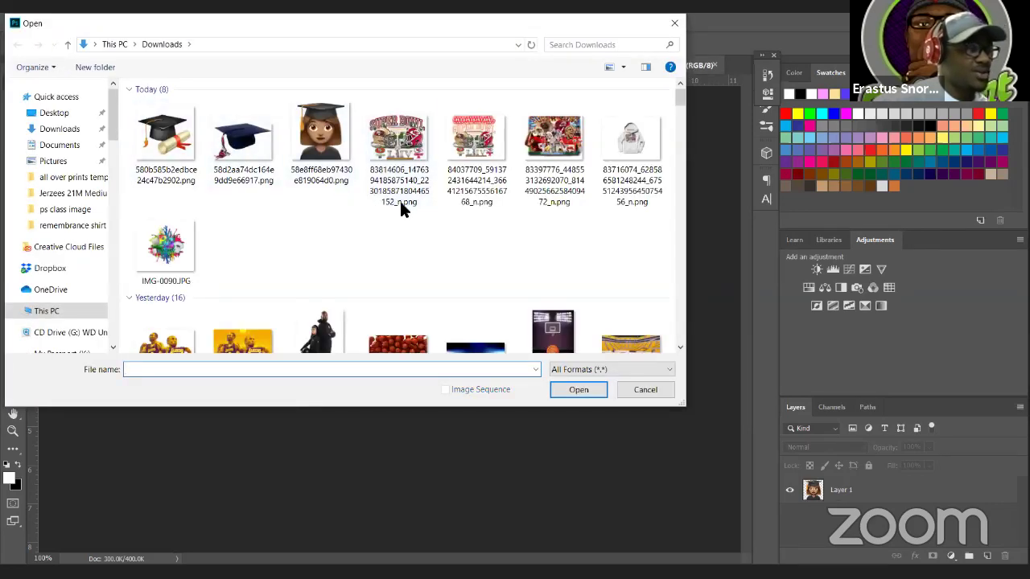
scroll(383, 201, "down", 10)
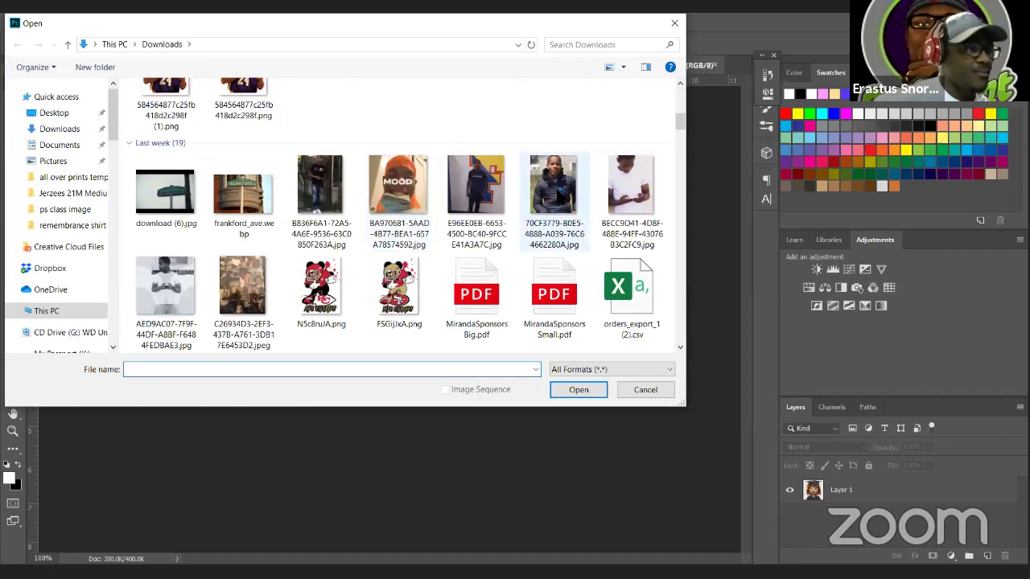
scroll(340, 181, "down", 10)
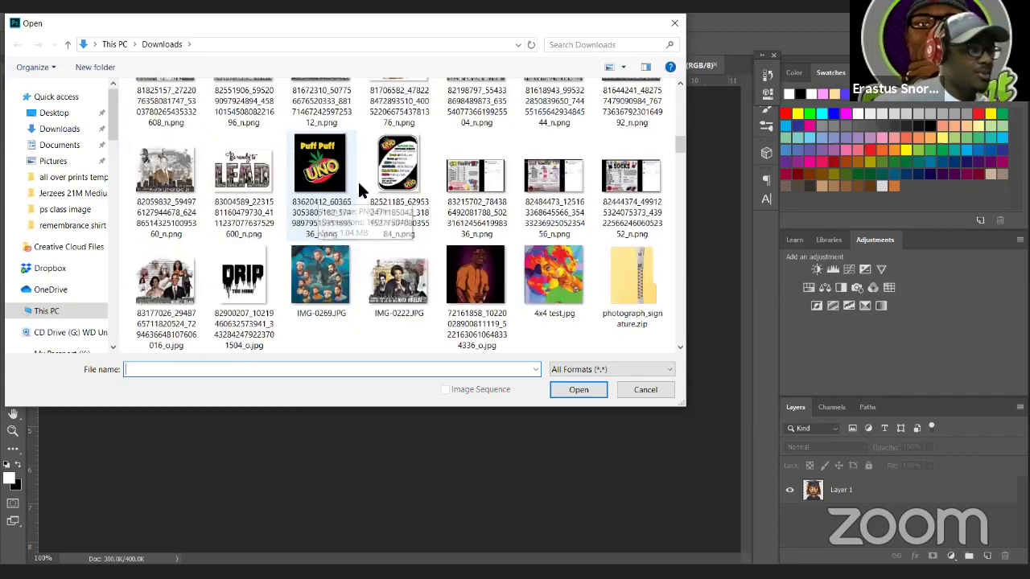
scroll(388, 183, "down", 6)
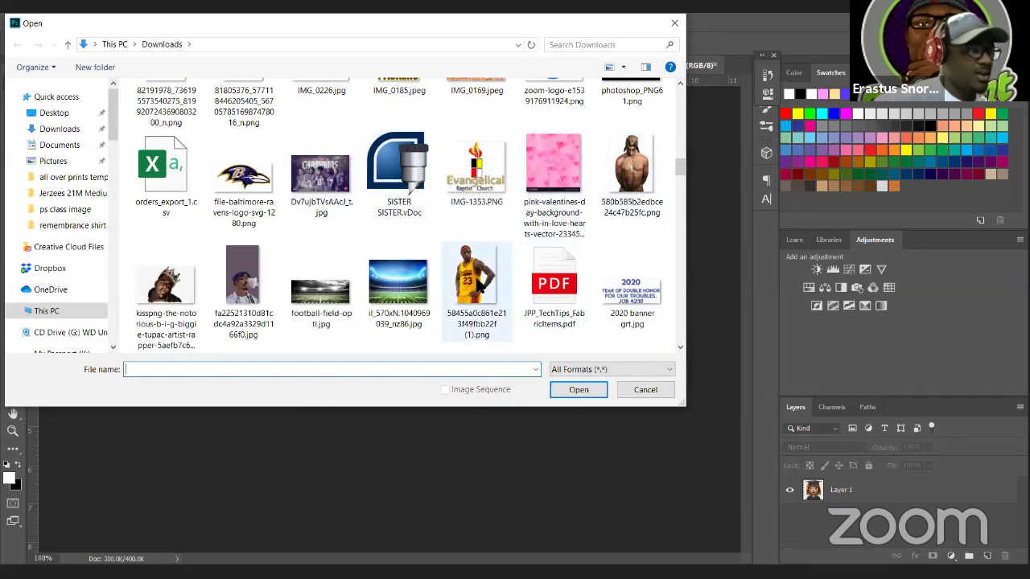
left_click(476, 283)
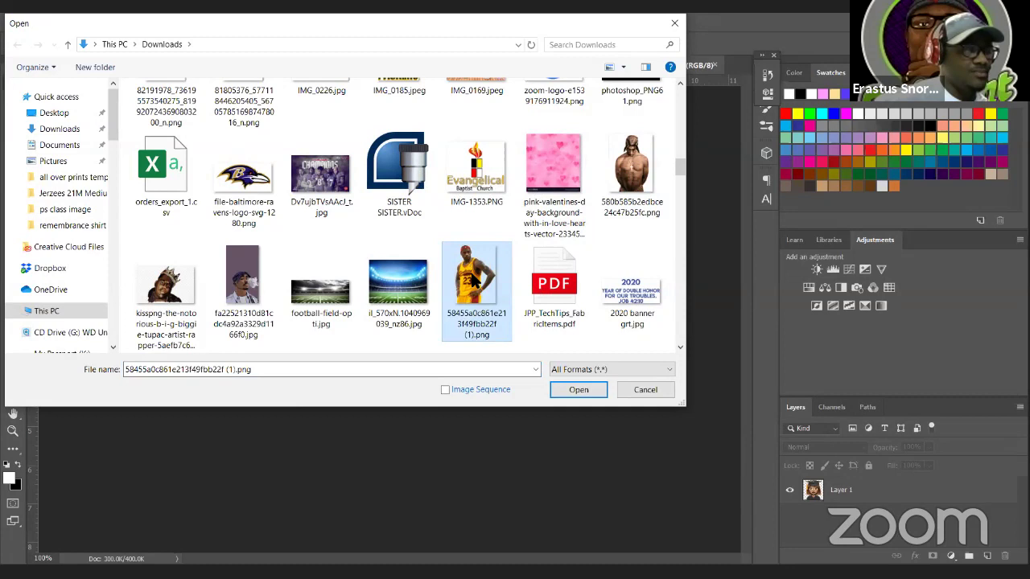
double_click(473, 278)
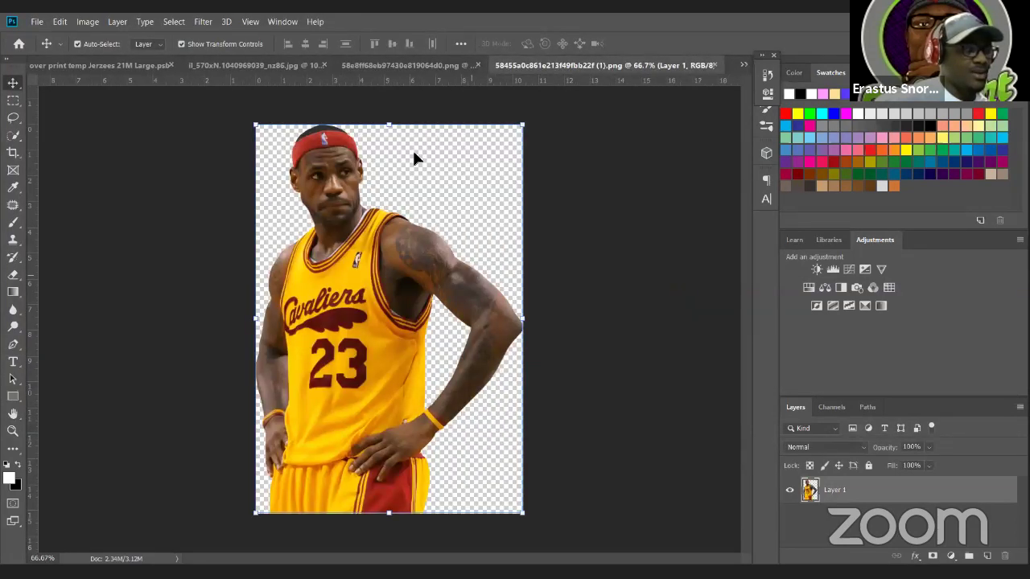
- Close the player document and Place Embedded the basketball player PNG into the emoji document
left_click(631, 179)
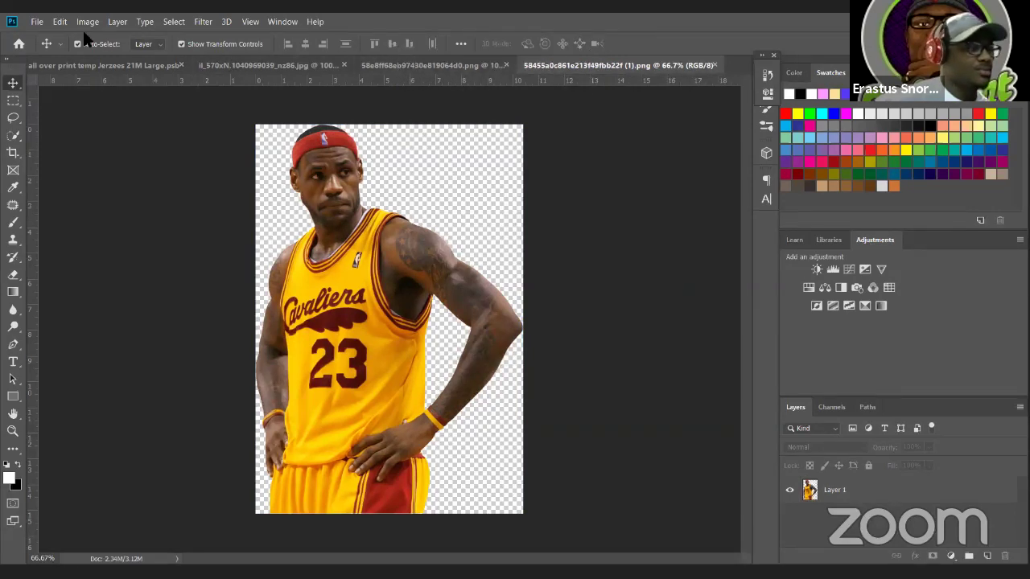
left_click(715, 64)
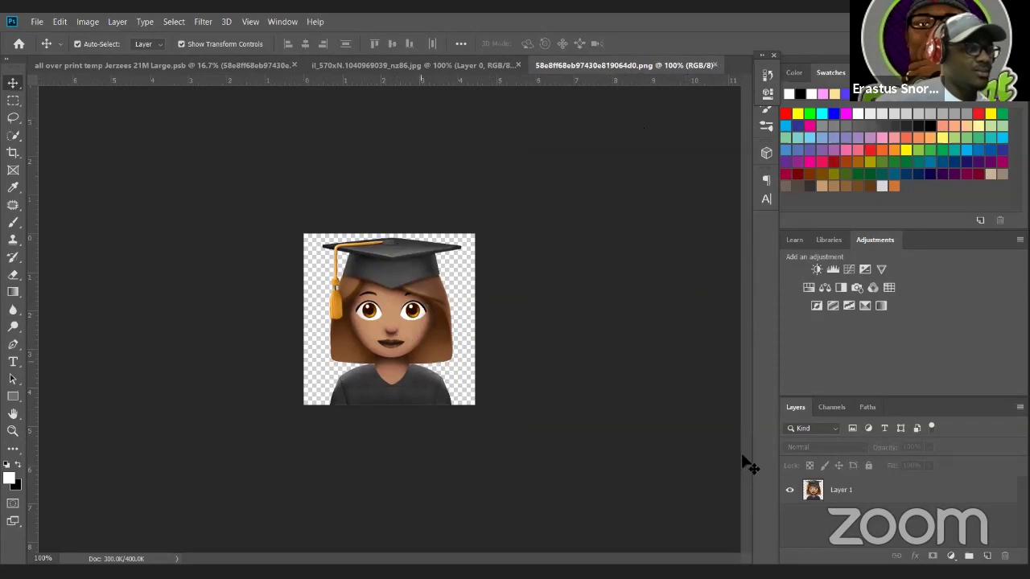
left_click(37, 21)
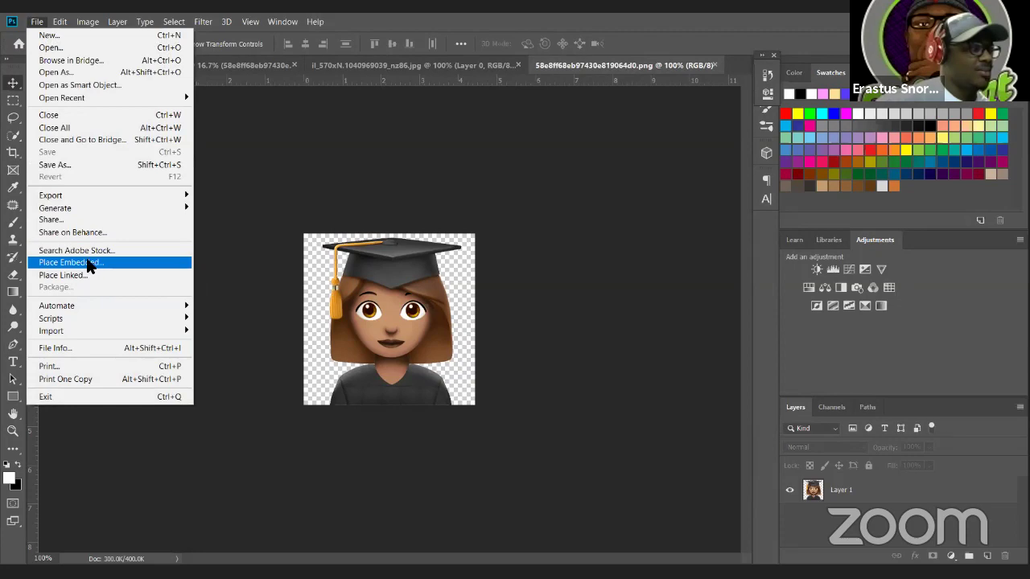
left_click(88, 263)
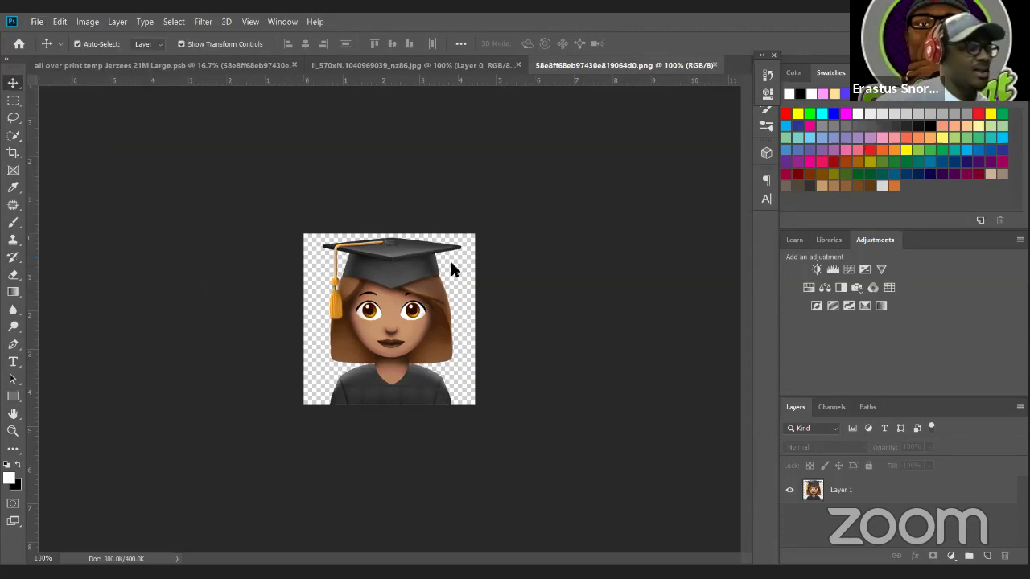
scroll(268, 209, "down", 10)
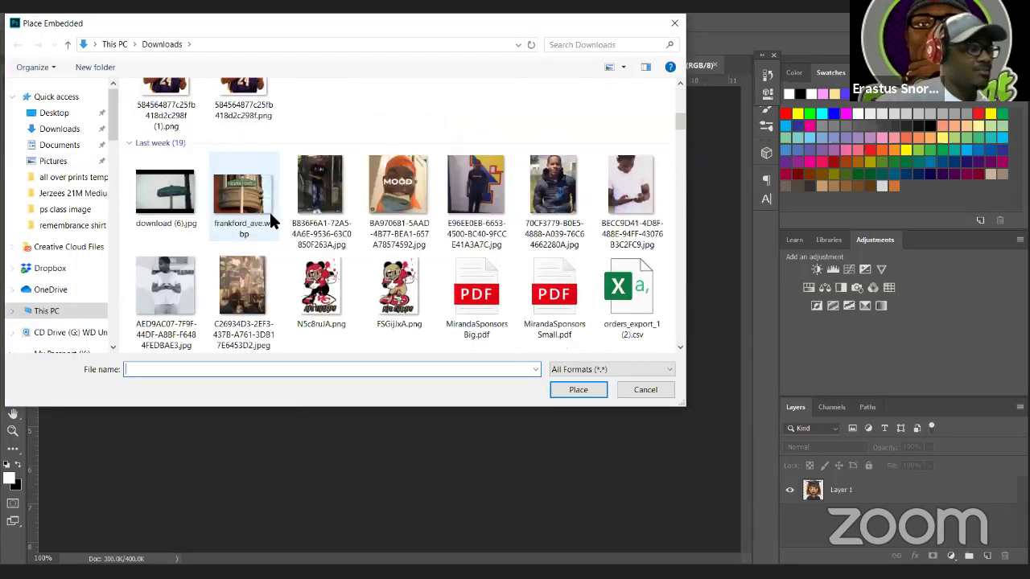
scroll(387, 208, "down", 10)
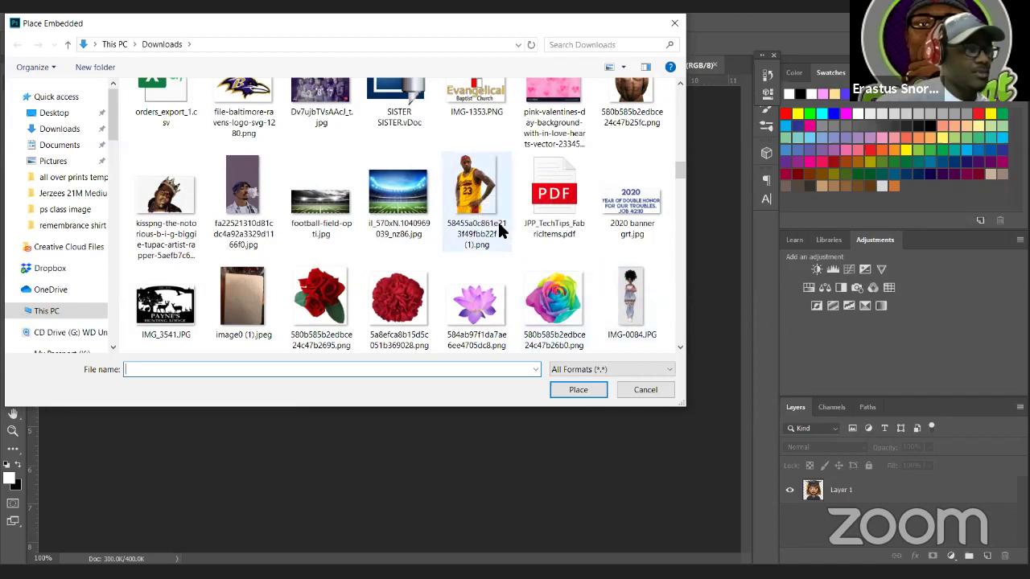
left_click(476, 193)
double_click(475, 195)
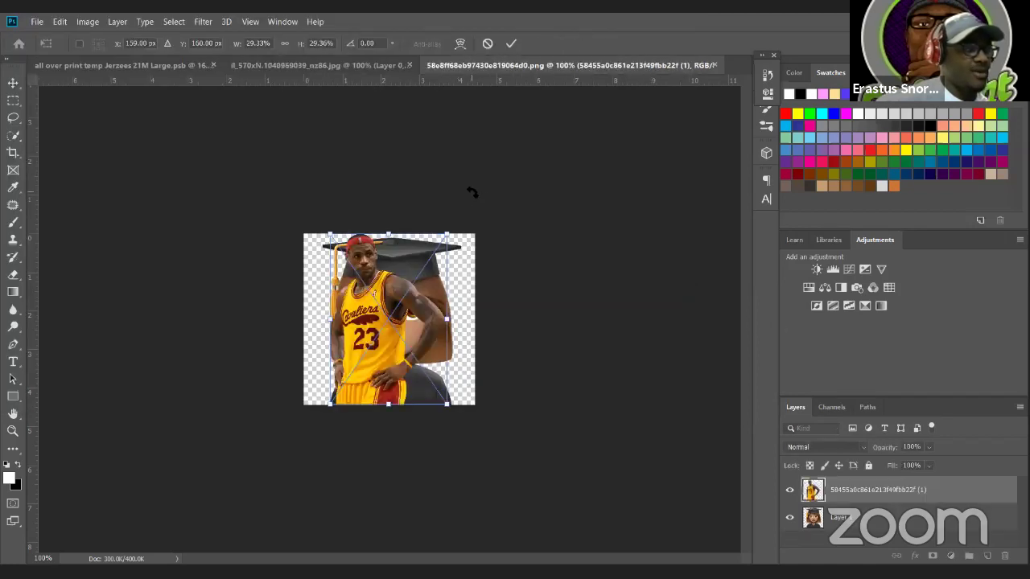
- Commit the placed player, hide the emoji layer, and shift the player slightly right
key("Return")
left_click(789, 517)
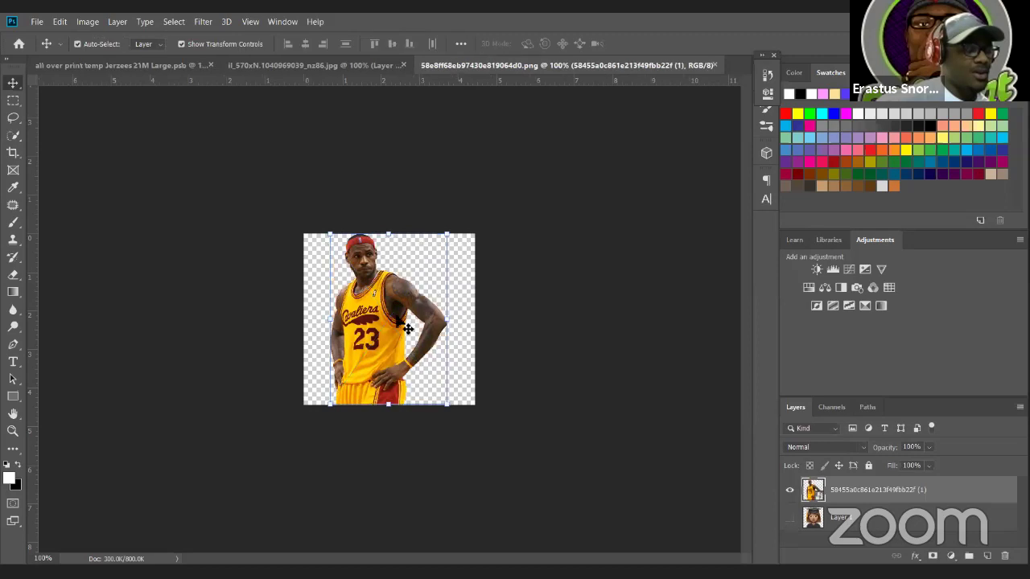
left_click_drag(399, 314, 413, 313)
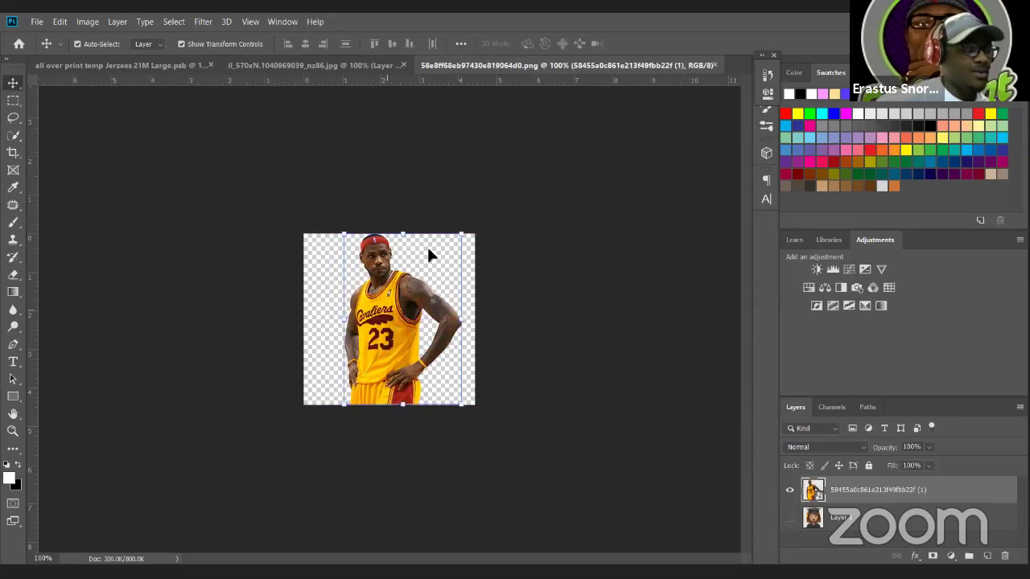
- Try to save the edited emoji document, dismiss the save error, and return to the stadium image
left_click(714, 61)
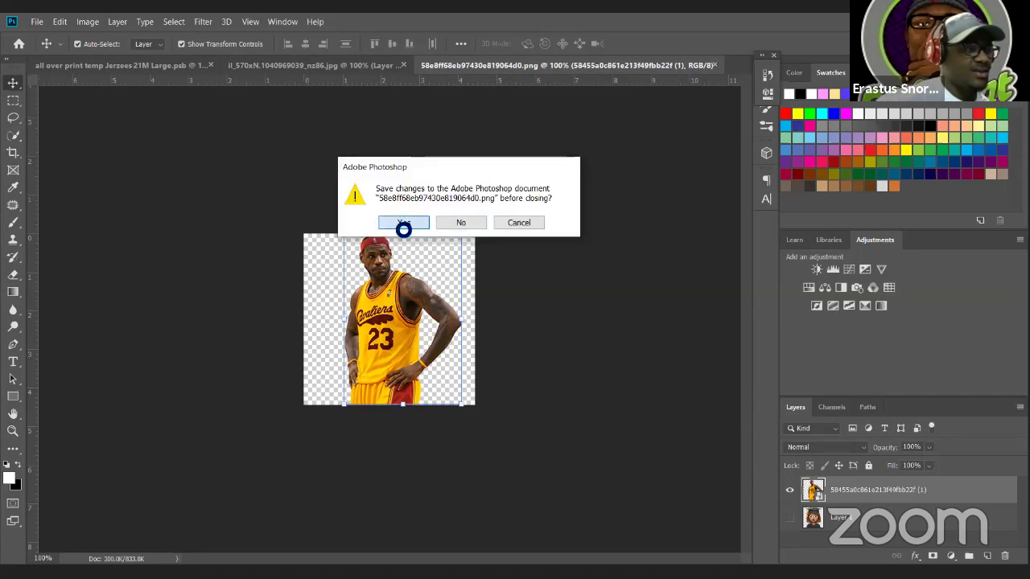
left_click(402, 223)
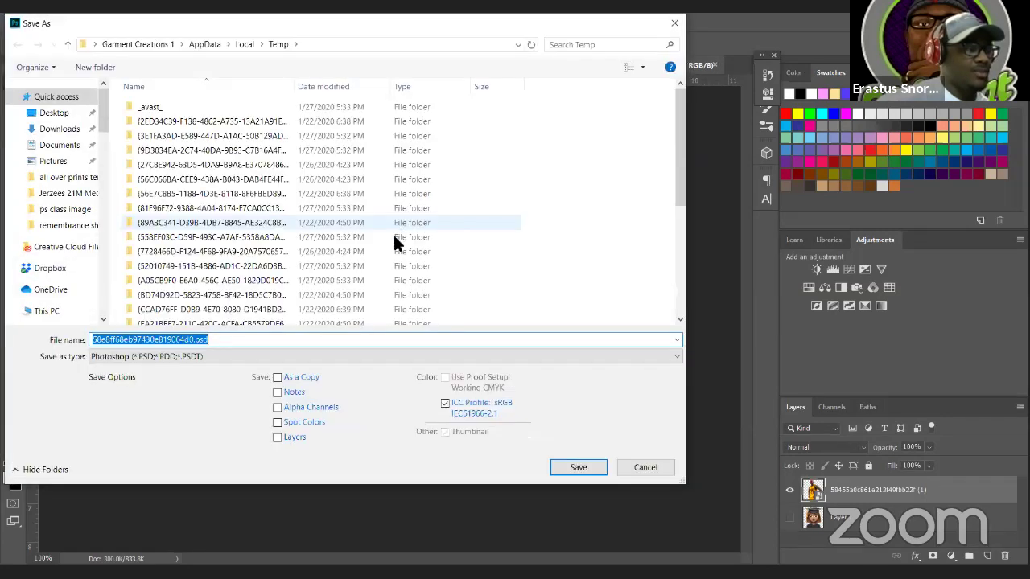
left_click(647, 468)
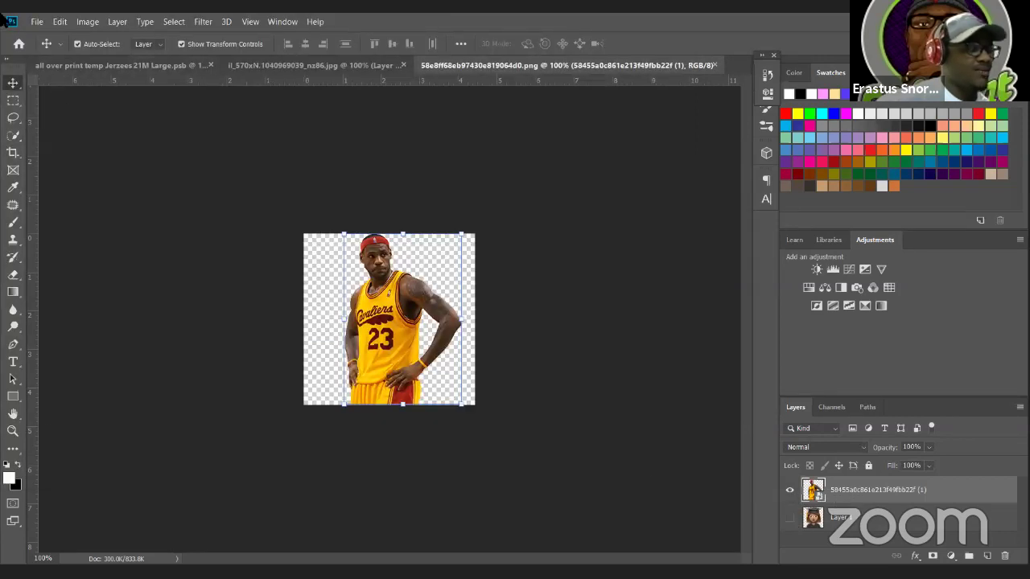
left_click(36, 22)
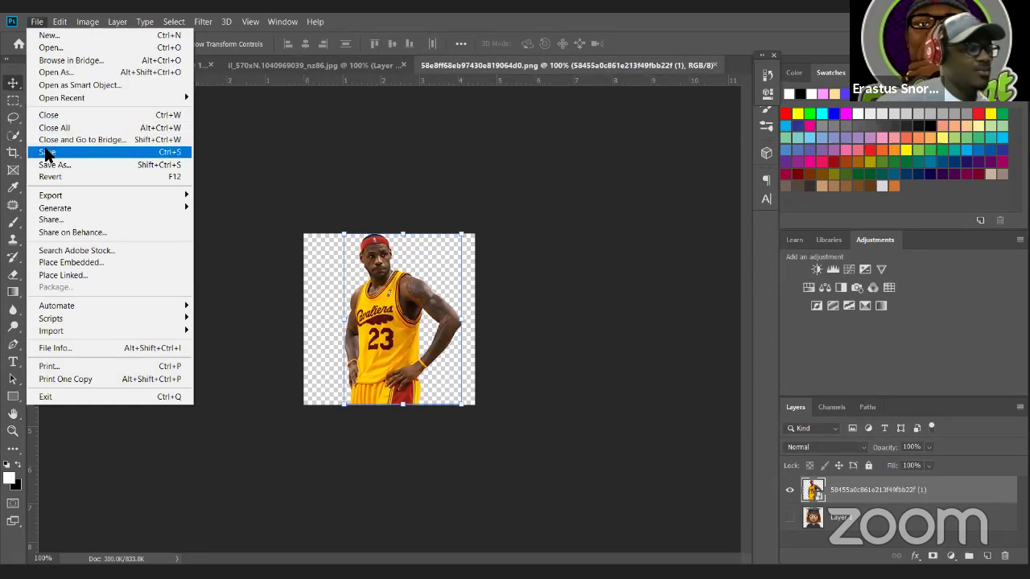
left_click(46, 153)
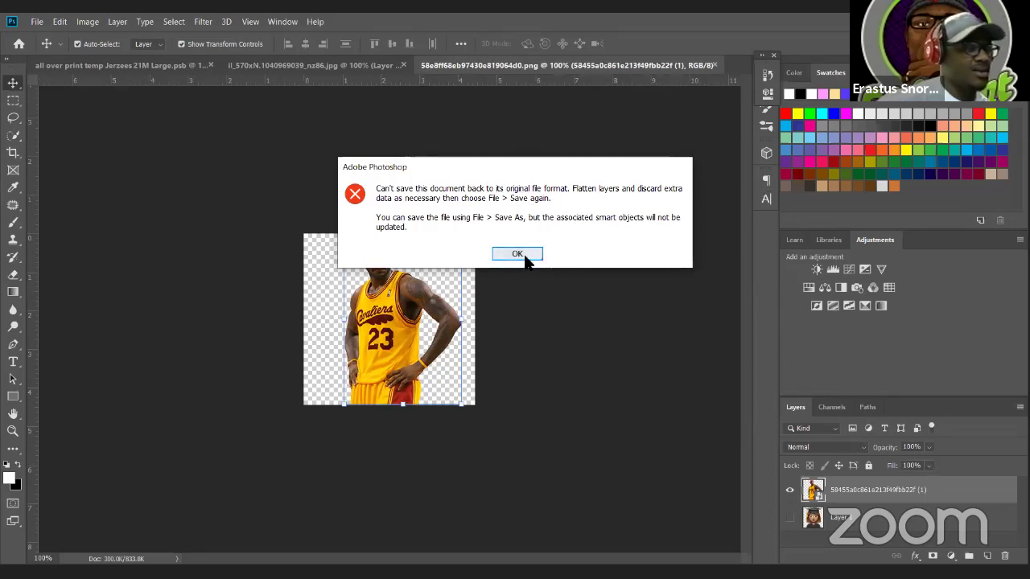
left_click(518, 254)
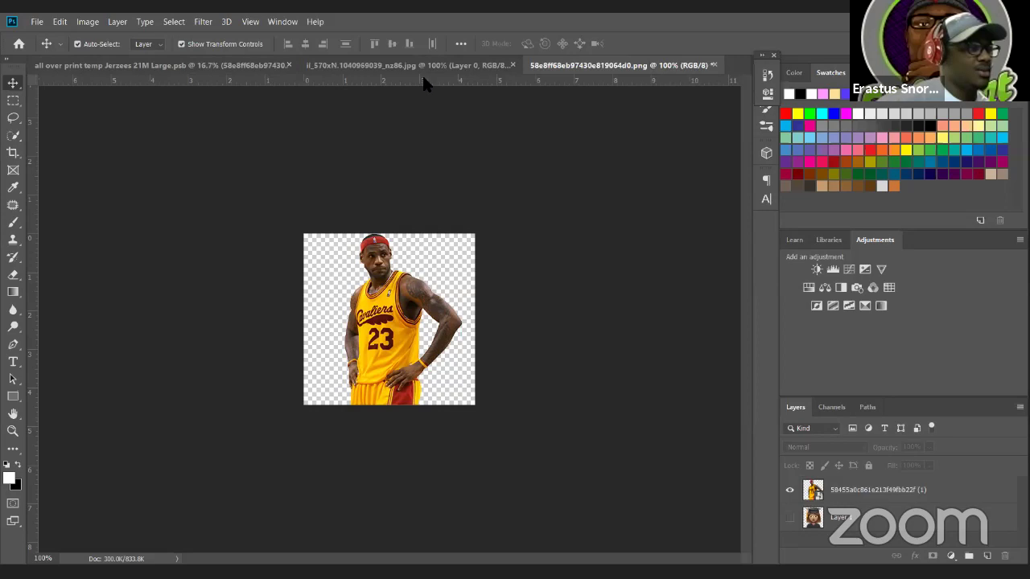
left_click(419, 68)
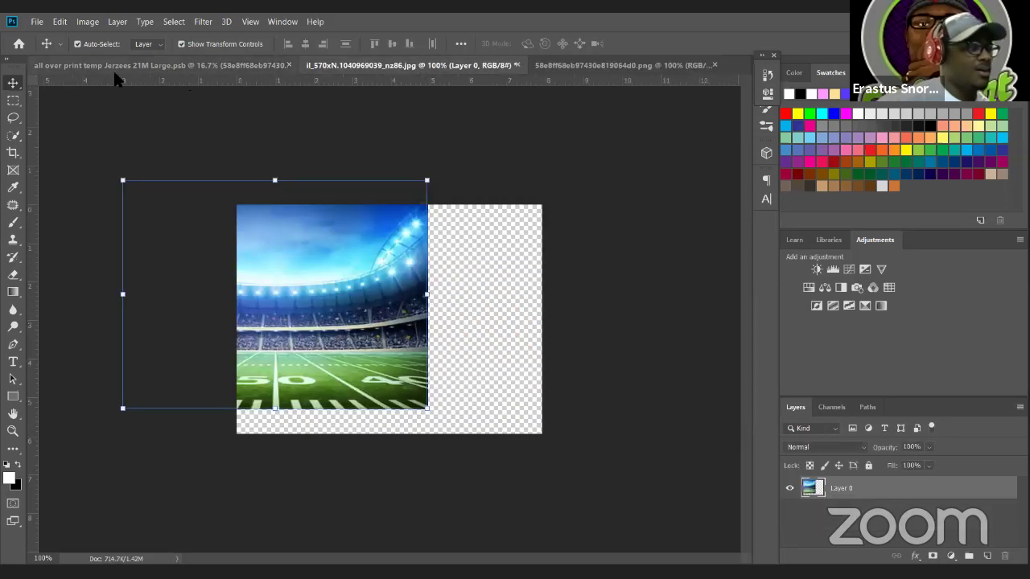
- Place Embedded the basketball player PNG onto the all-over-print shirt template
left_click(173, 67)
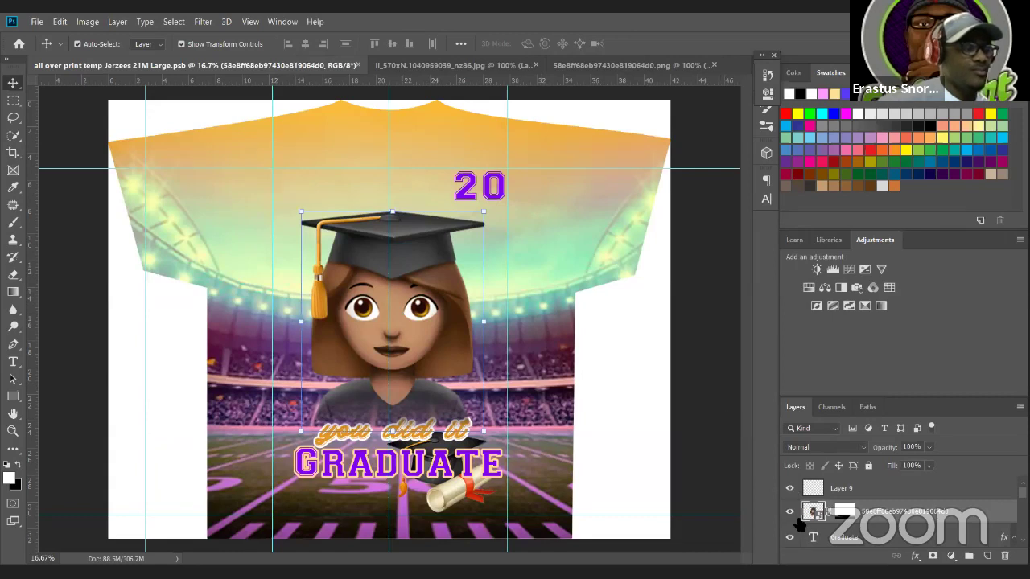
left_click(37, 22)
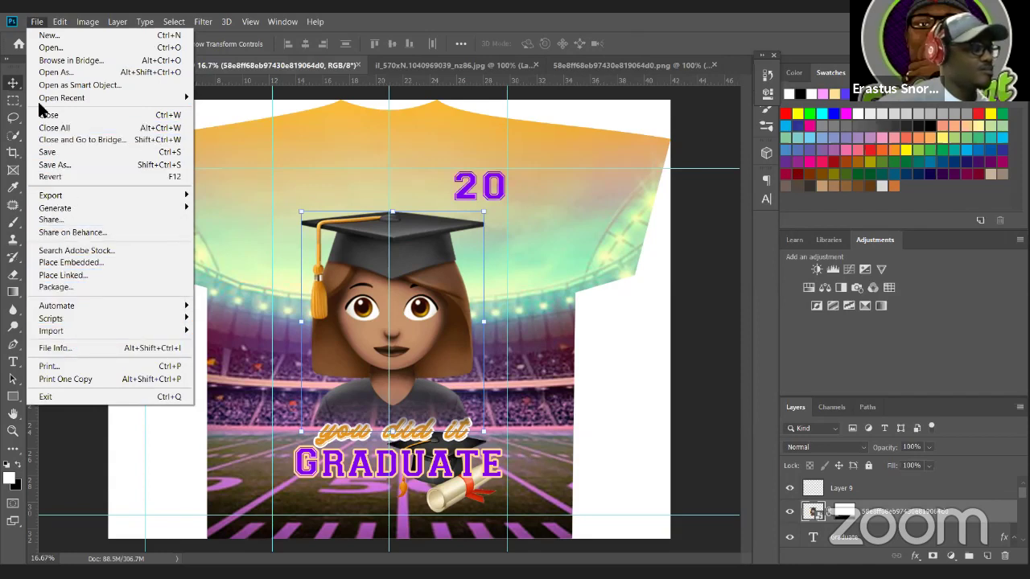
left_click(70, 262)
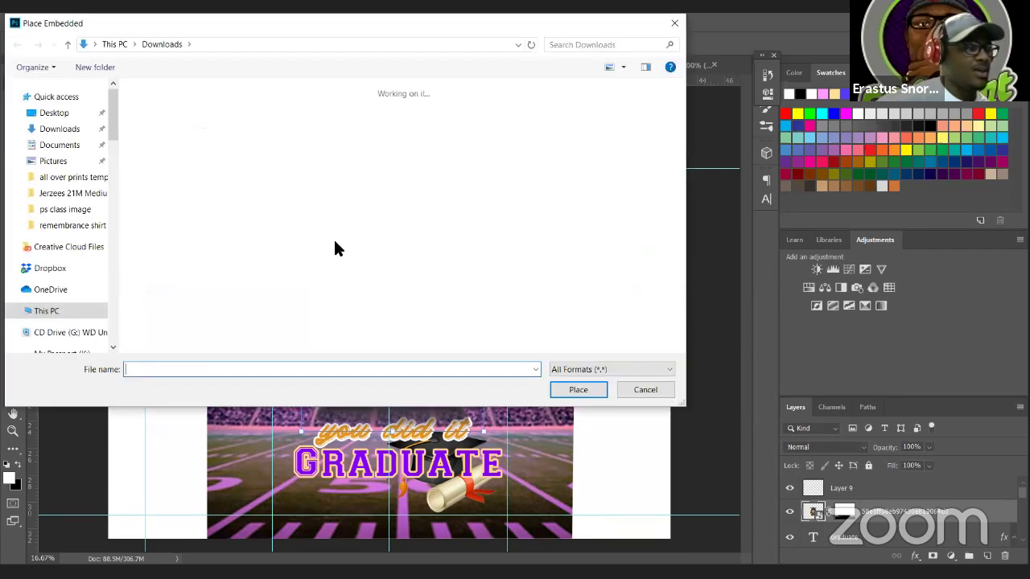
scroll(307, 241, "down", 15)
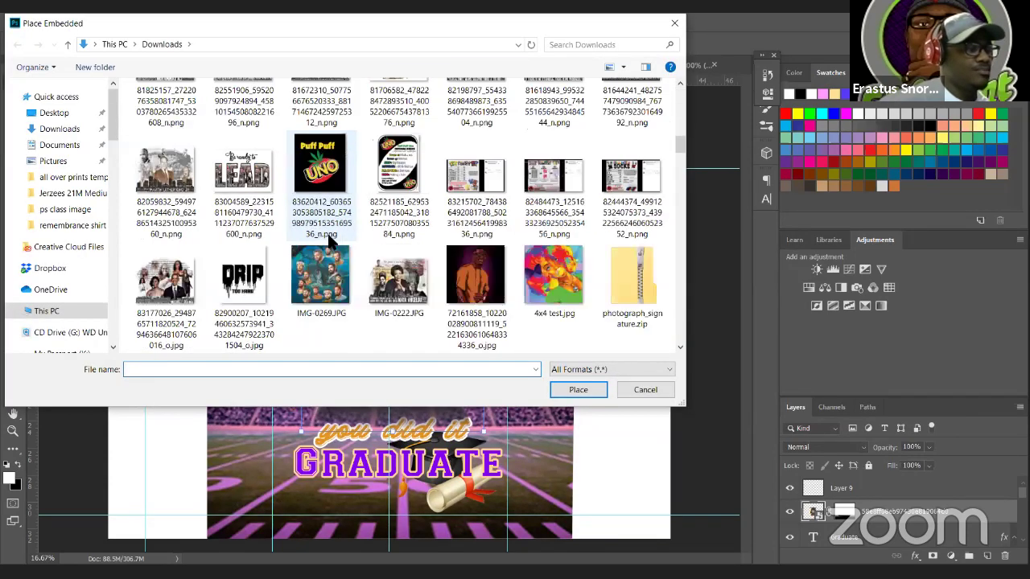
scroll(358, 252, "down", 6)
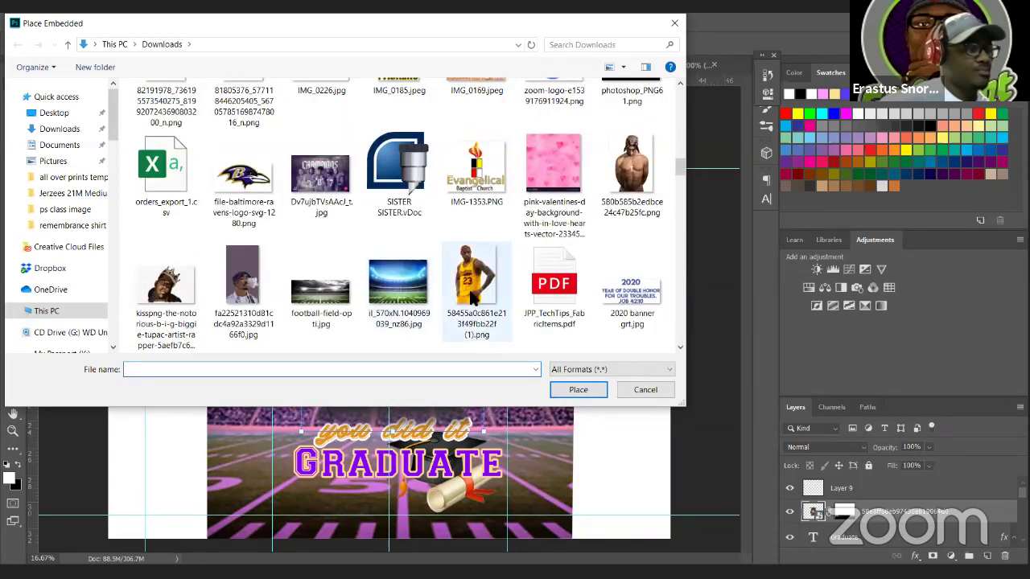
left_click(476, 293)
double_click(475, 290)
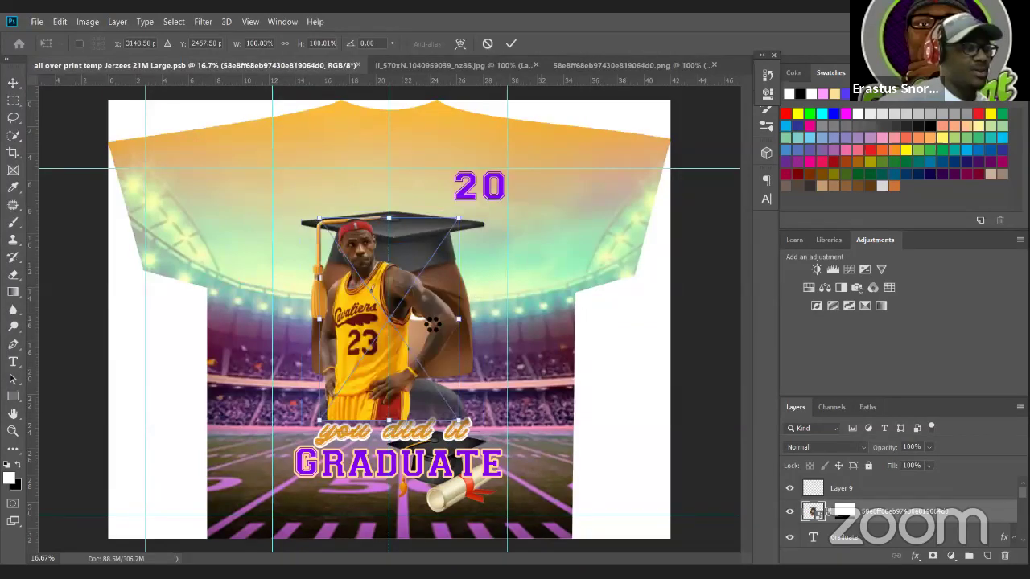
- Hide the emoji, scale the player to about 126%, and nudge him up and right
left_click_drag(376, 324, 403, 336)
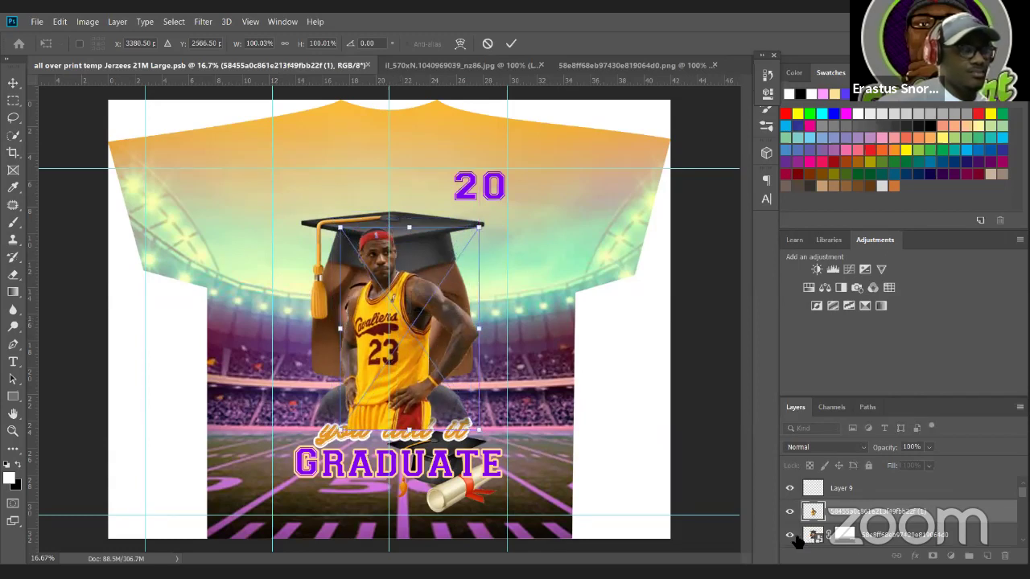
left_click(789, 534)
left_click_drag(399, 360, 394, 356)
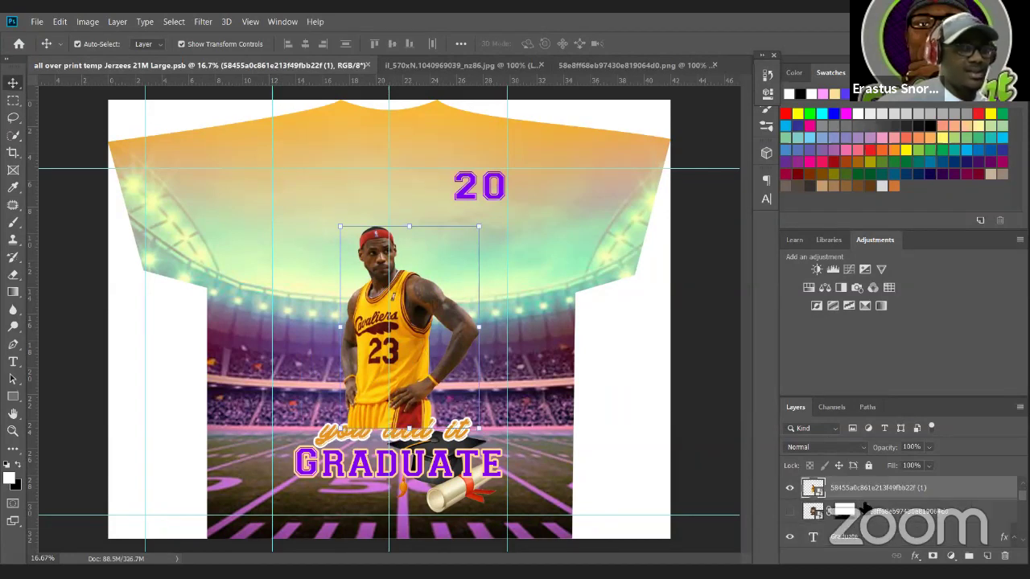
left_click_drag(409, 367, 414, 366)
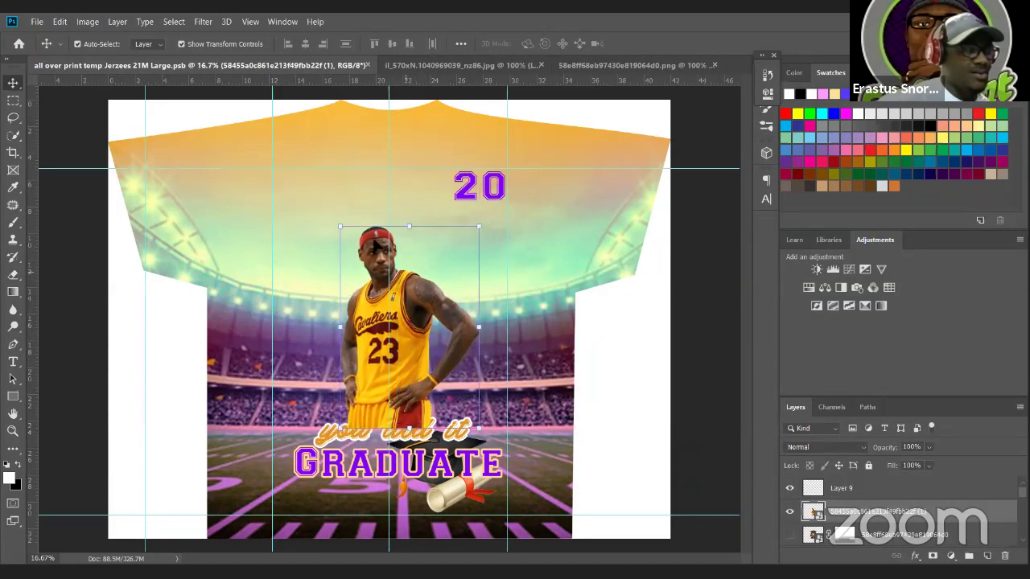
left_click_drag(340, 226, 295, 202)
left_click_drag(386, 311, 409, 338)
- Commit the resize, add a layer mask, and paint out the player over the script
left_click(510, 44)
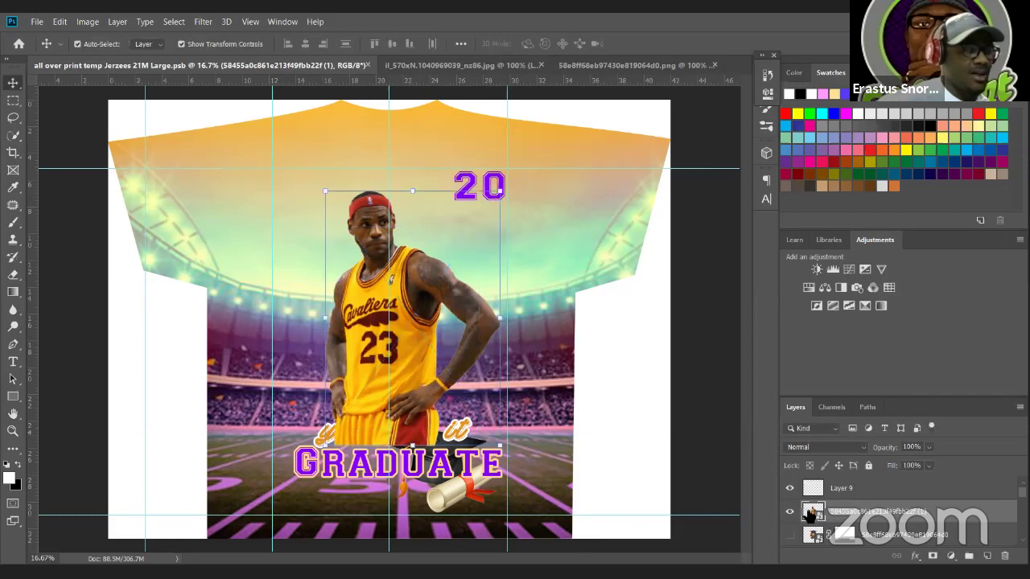
left_click(933, 555)
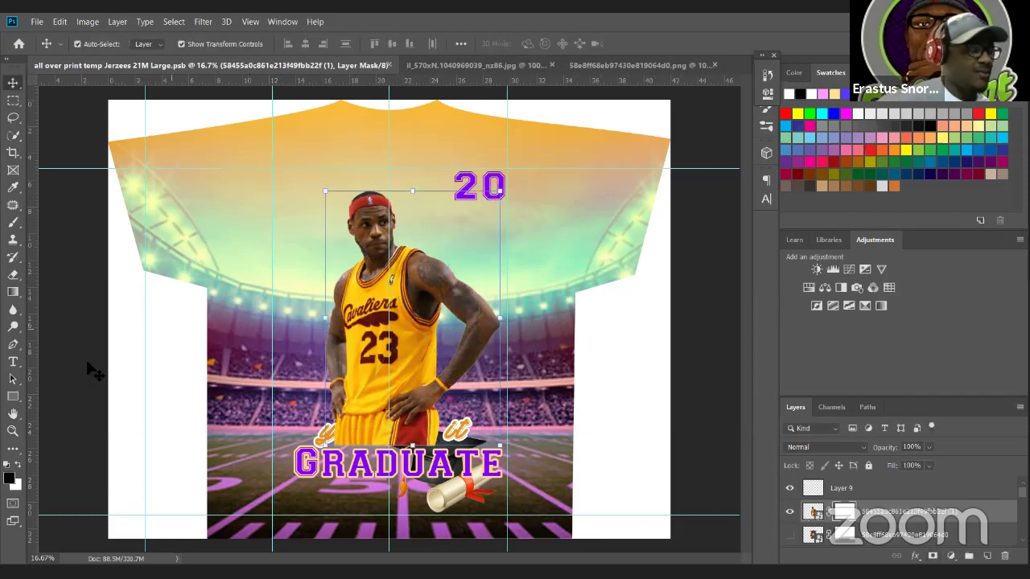
left_click(13, 223)
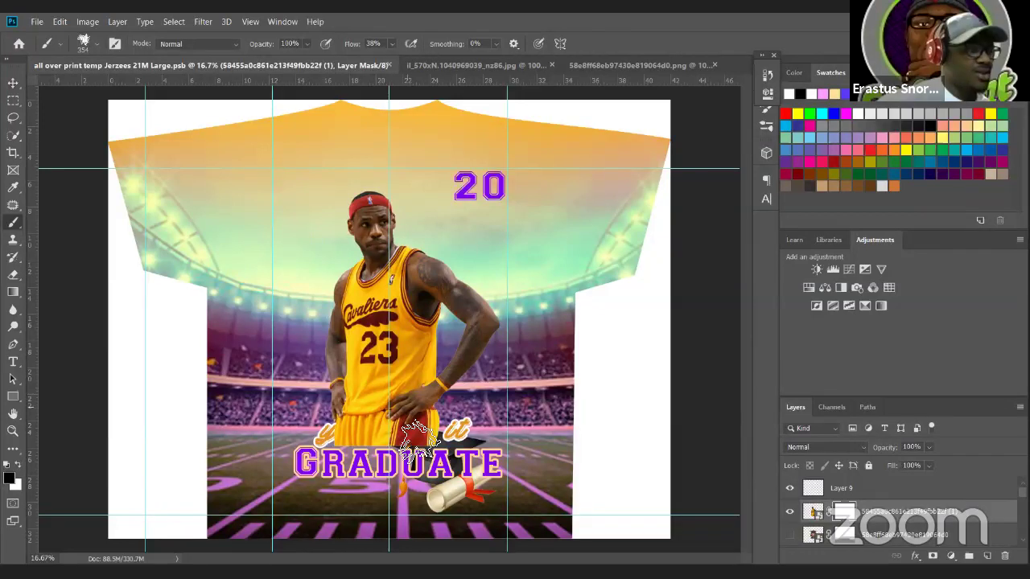
left_click(85, 44)
left_click(317, 481)
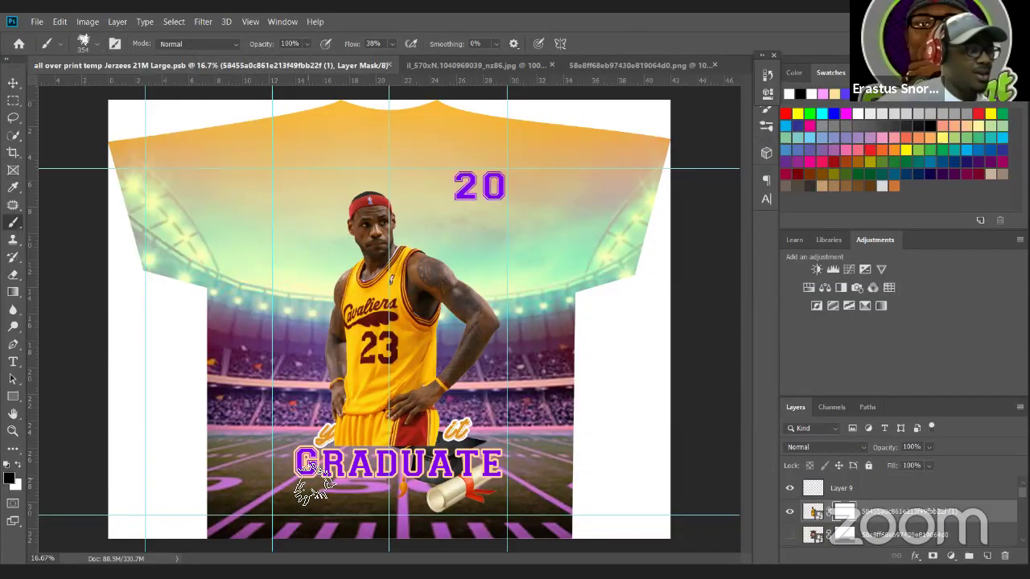
mouse_move(338, 452)
left_mouse_down()
mouse_move(414, 458)
mouse_move(462, 450)
mouse_move(474, 464)
mouse_move(464, 444)
mouse_move(436, 440)
mouse_move(406, 455)
mouse_move(350, 456)
mouse_move(455, 441)
mouse_move(419, 460)
mouse_move(360, 460)
mouse_move(442, 449)
mouse_move(408, 461)
left_mouse_up()
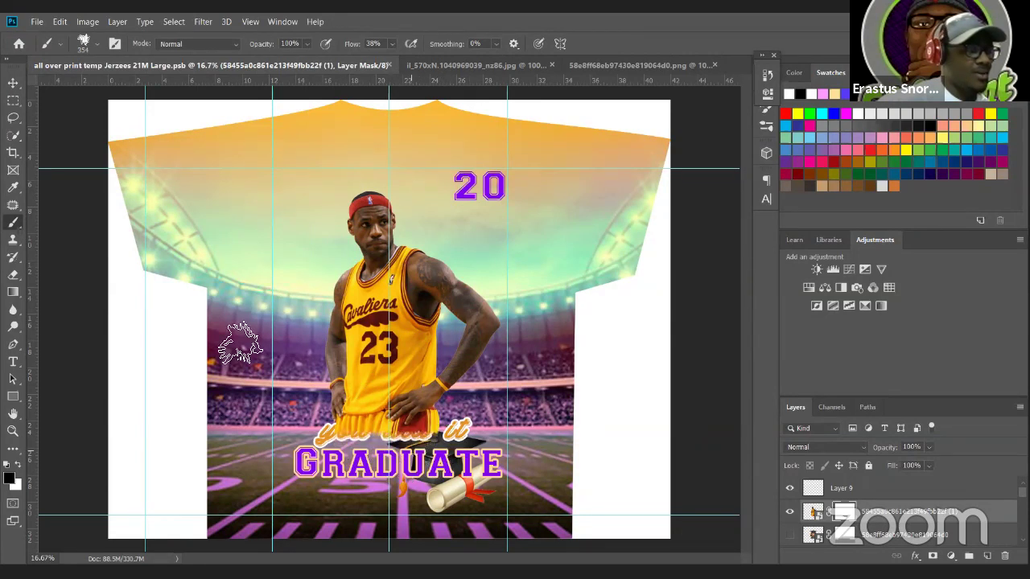
- Move the player layer below the 'you did it' text and nudge it slightly left
left_click(12, 84)
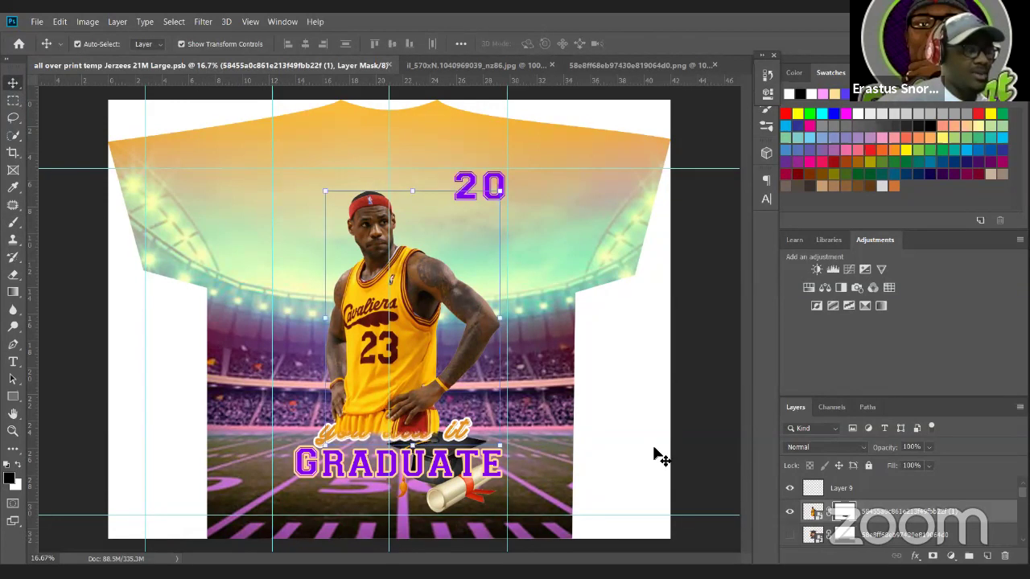
scroll(893, 527, "up", 3)
left_click_drag(893, 551, 891, 500)
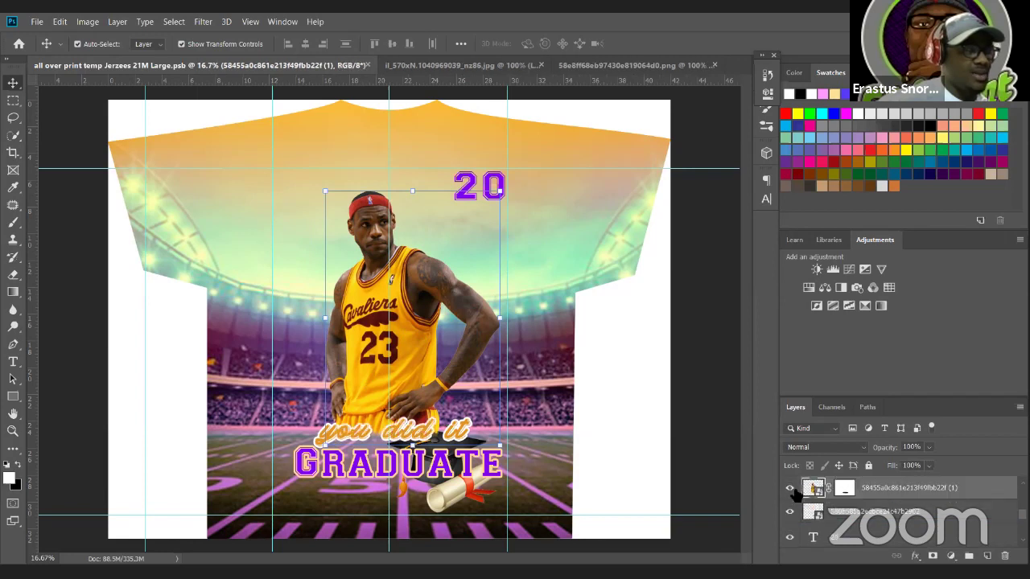
left_click_drag(400, 363, 394, 368)
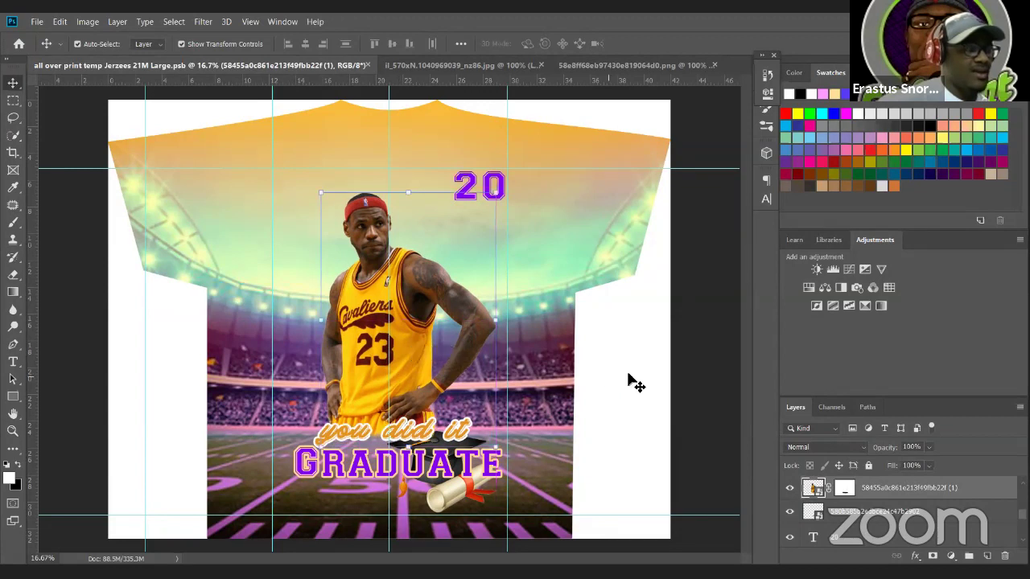
left_click(649, 375)
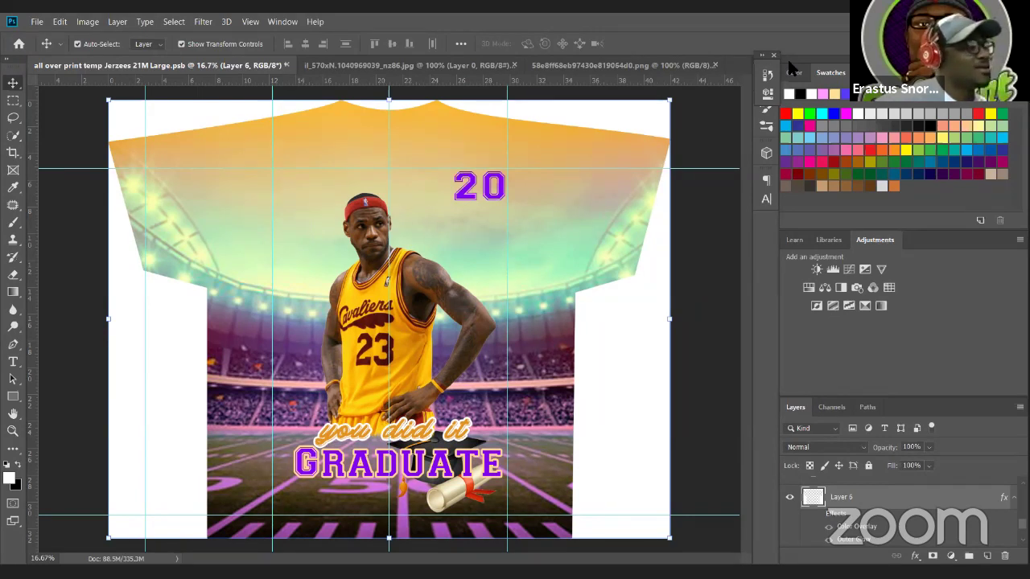
left_click(705, 254)
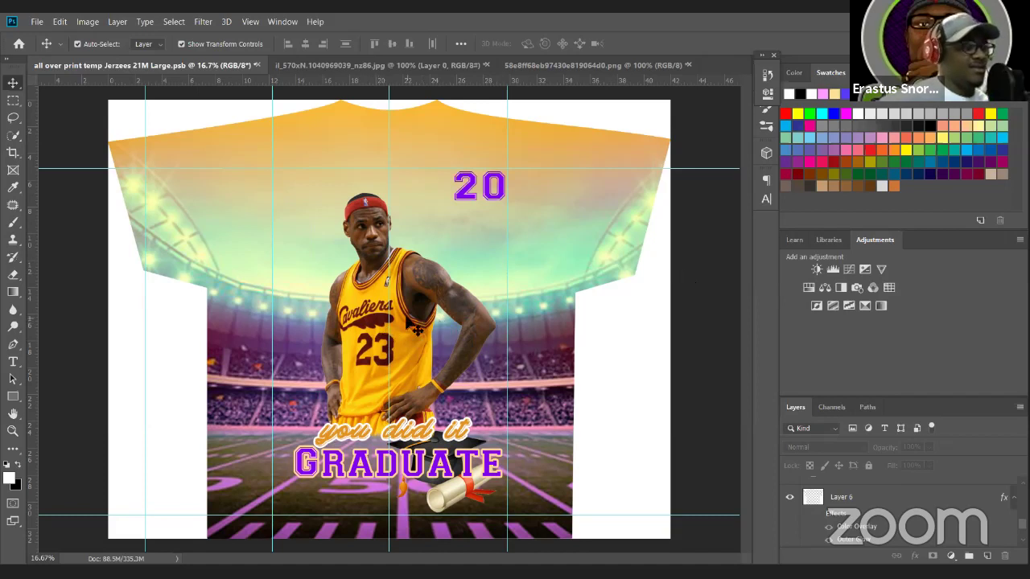
- Hide the basketball player layer and show the emoji graduate girl layer
left_click(414, 323)
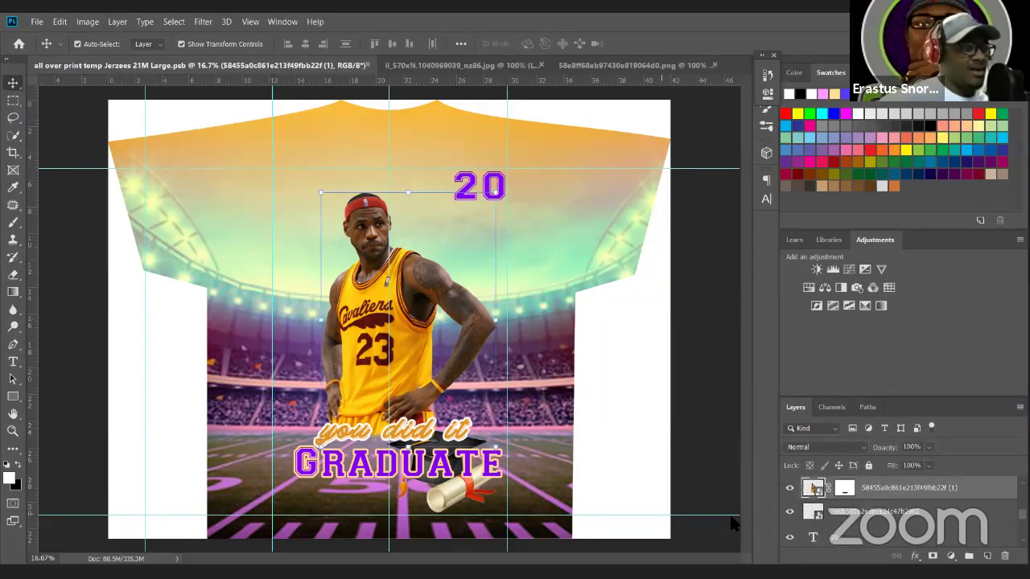
left_click(791, 489)
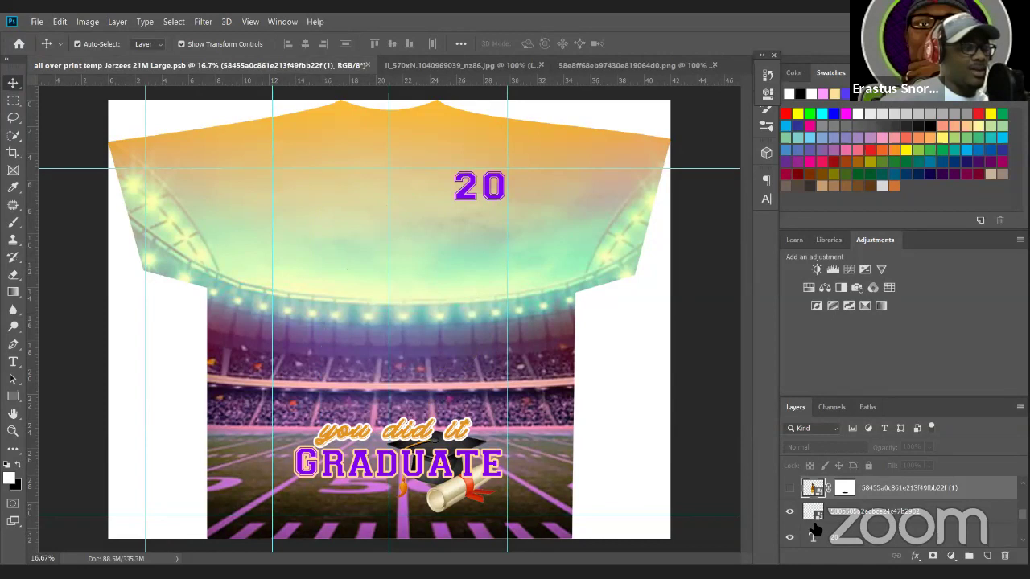
scroll(814, 527, "down", 3)
scroll(818, 531, "down", 3)
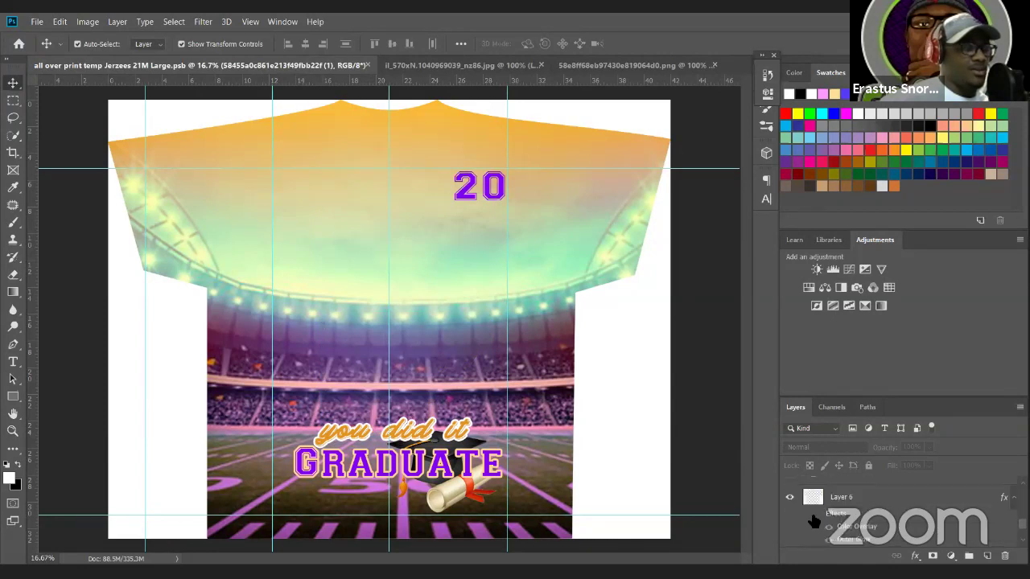
scroll(817, 535, "up", 4)
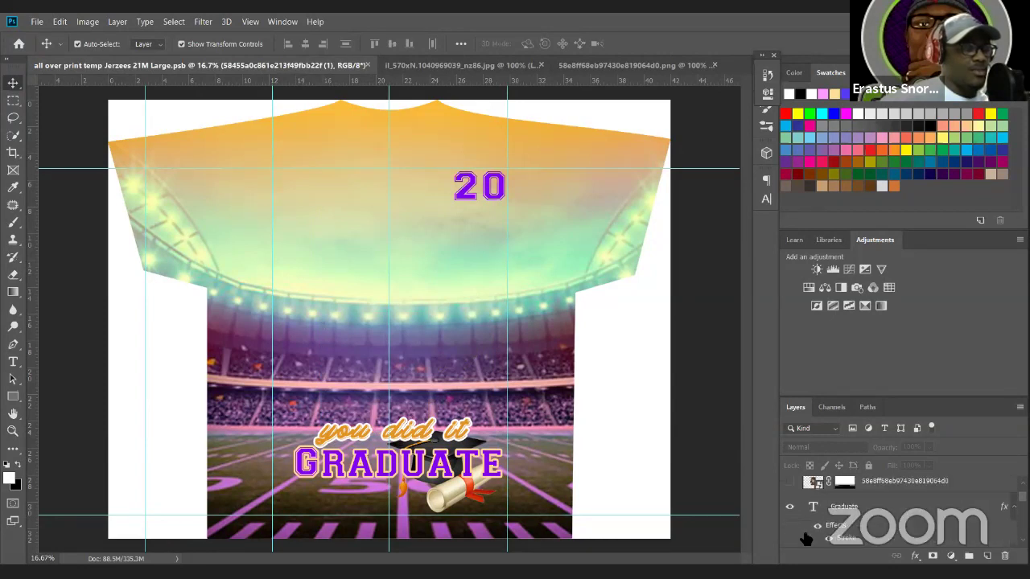
left_click(789, 505)
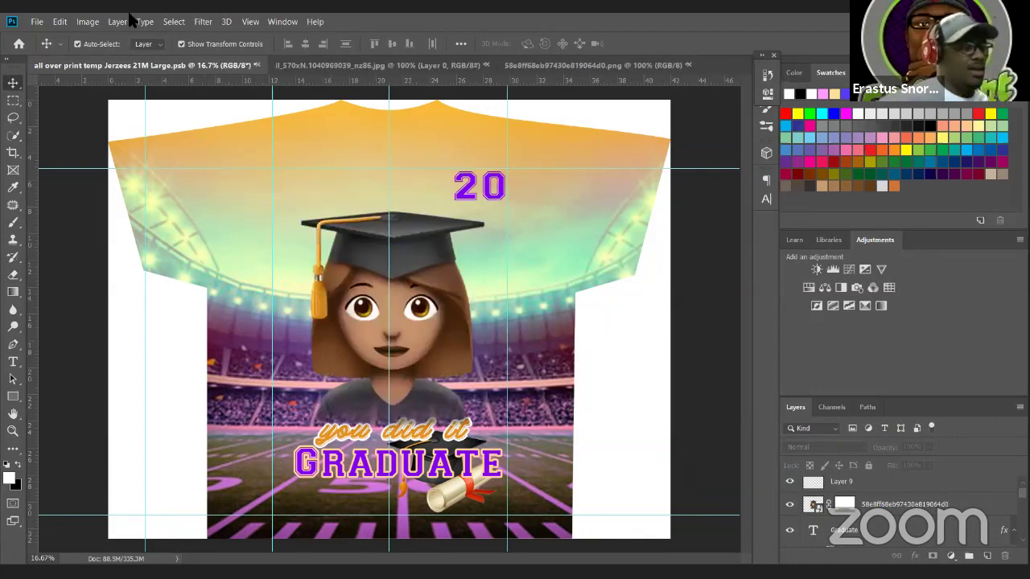
left_click(37, 22)
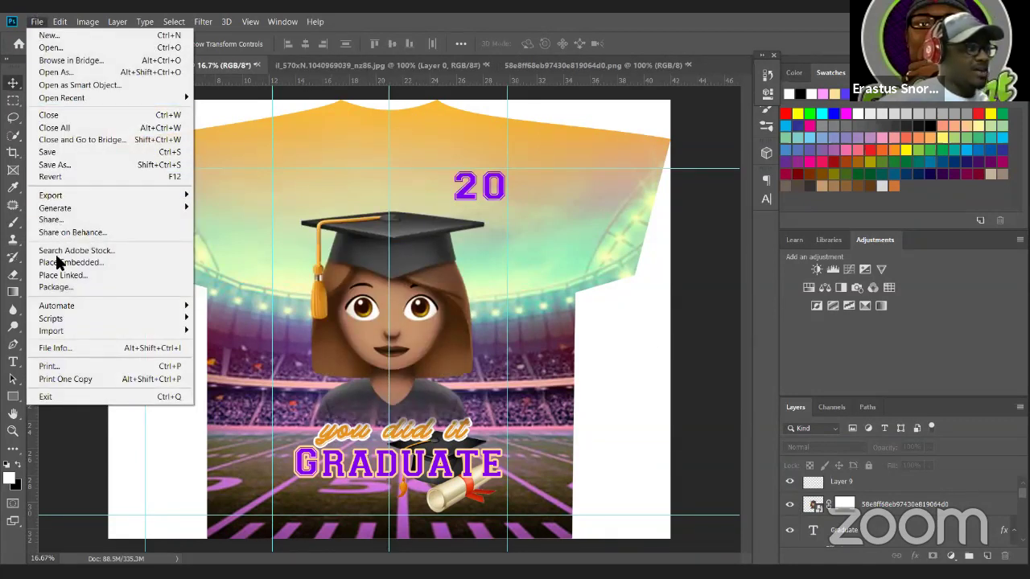
- Place the fighter jet at 276.68% on the upper left, layered behind the emoji girl
left_click(60, 262)
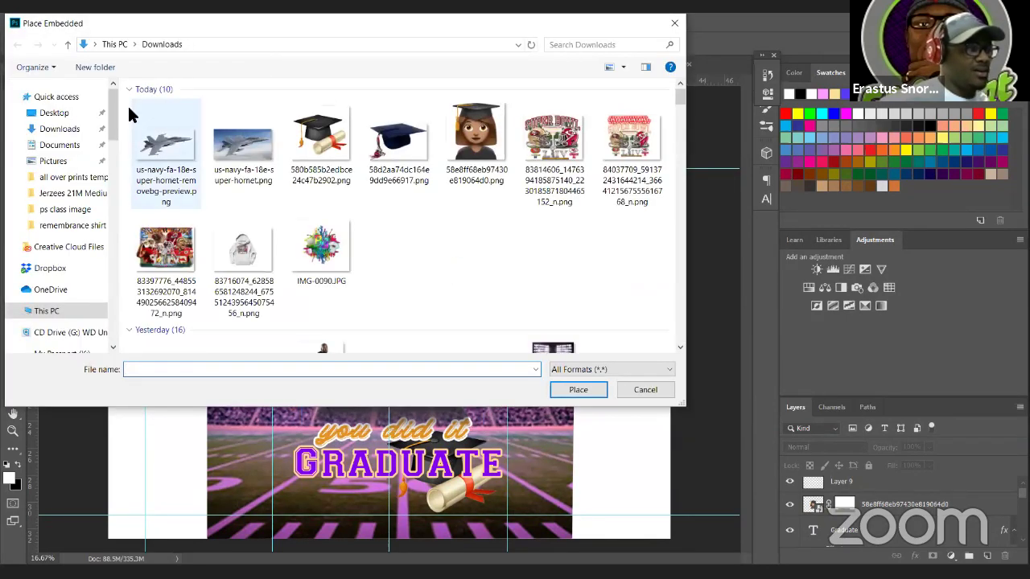
double_click(133, 113)
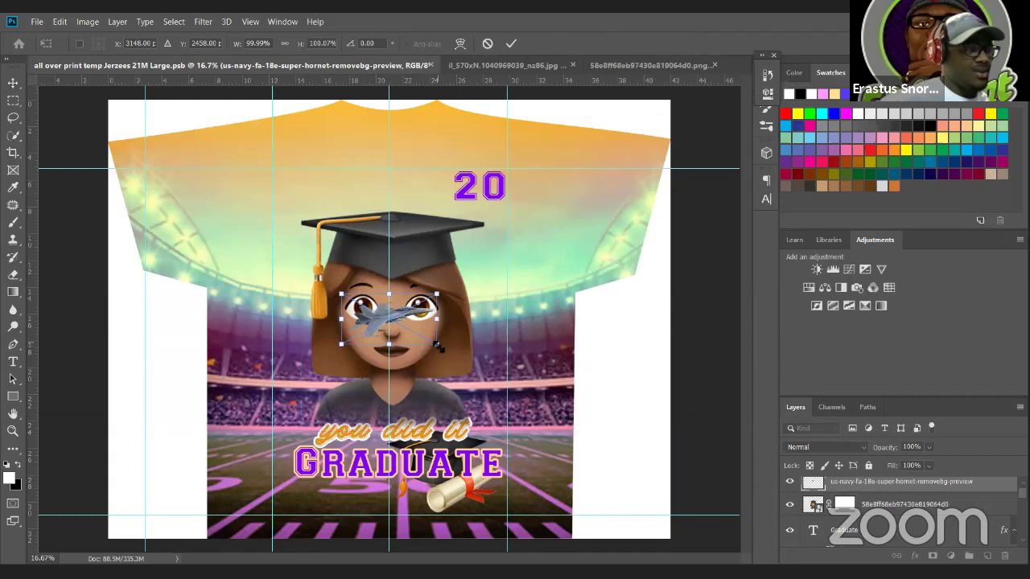
left_click_drag(437, 344, 607, 432)
left_click_drag(472, 365, 293, 177)
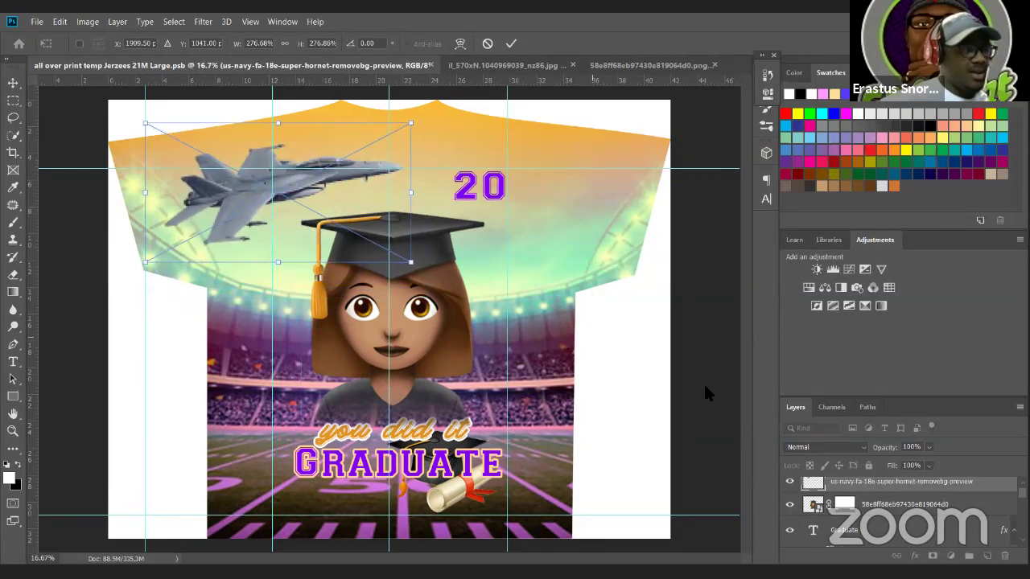
left_click(510, 43)
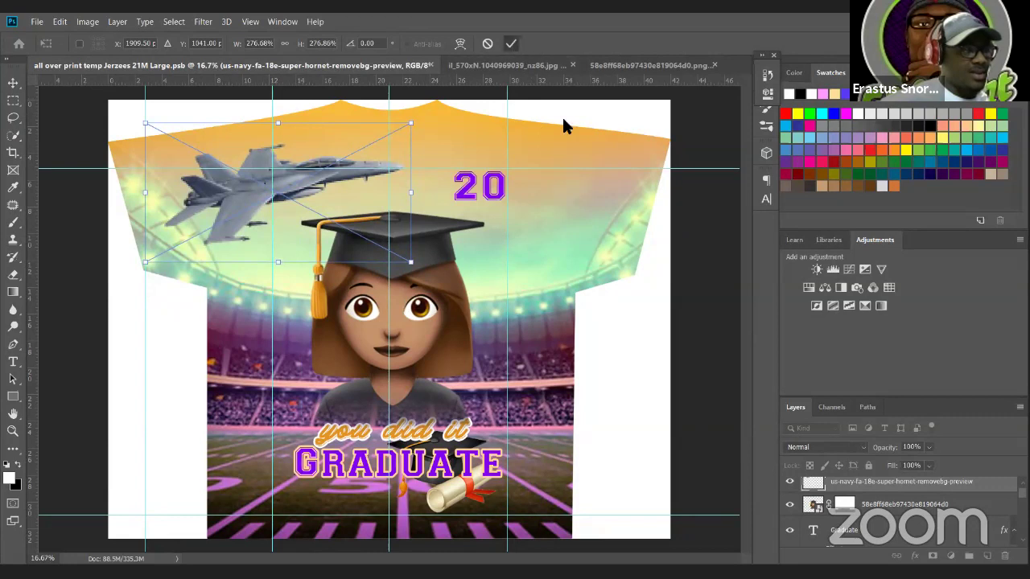
left_click_drag(877, 486, 874, 519)
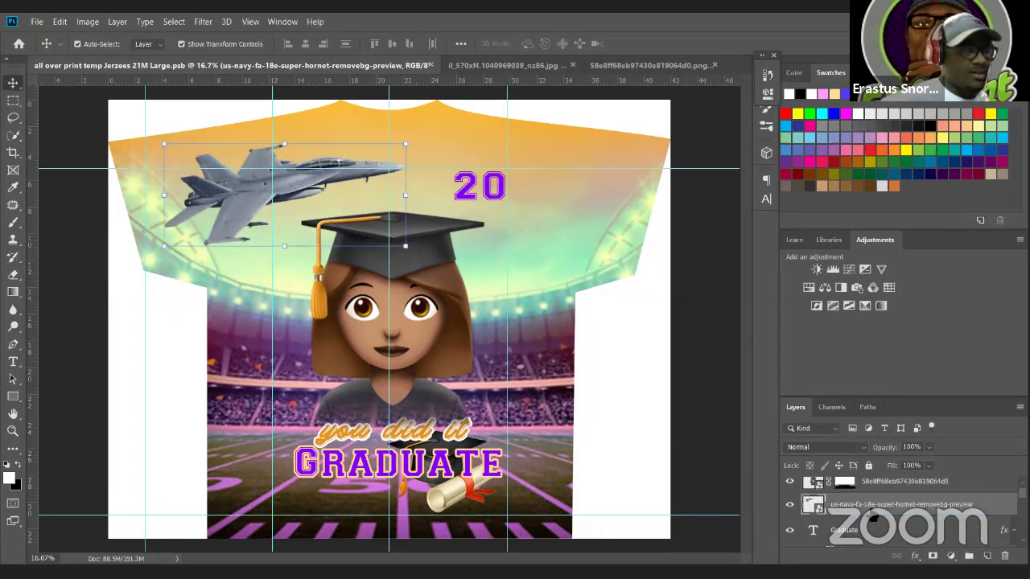
mouse_move(295, 193)
left_mouse_down()
mouse_move(300, 235)
mouse_move(309, 235)
mouse_move(281, 204)
left_mouse_up()
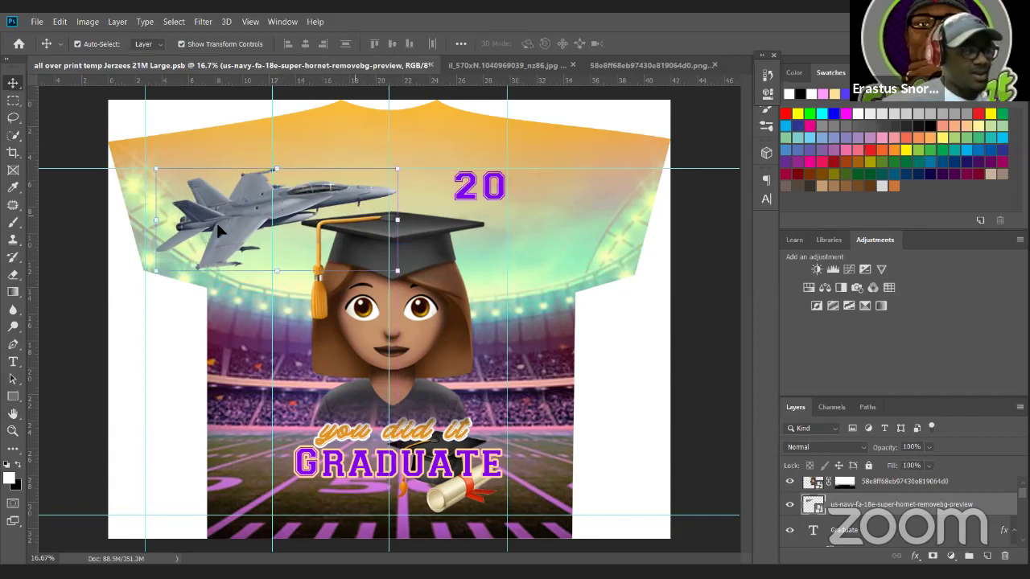
left_click_drag(224, 223, 232, 217)
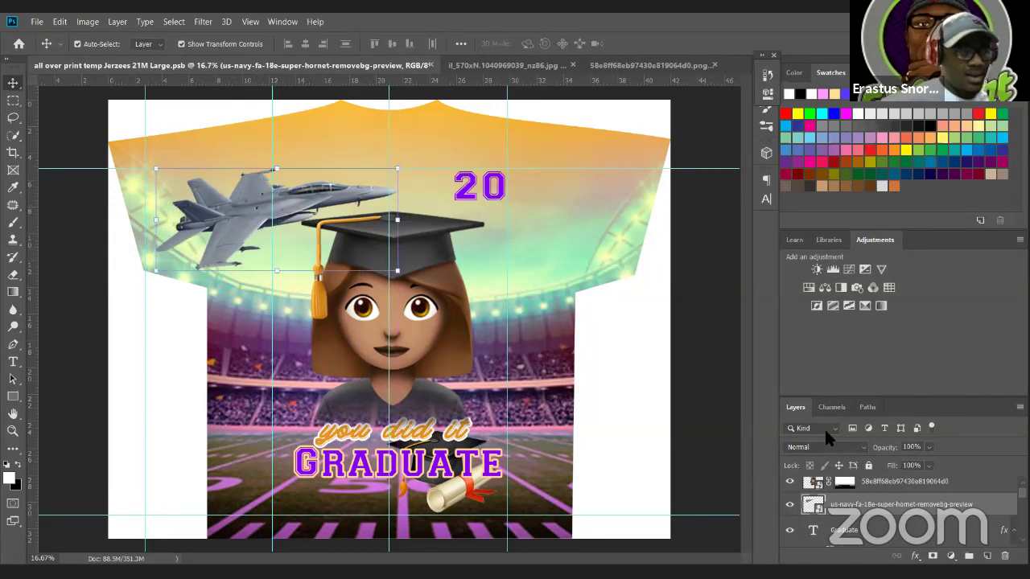
- Give the jet layer Vivid Light blending with opacity lowered to roughly 56–69%
left_click_drag(892, 449, 843, 455)
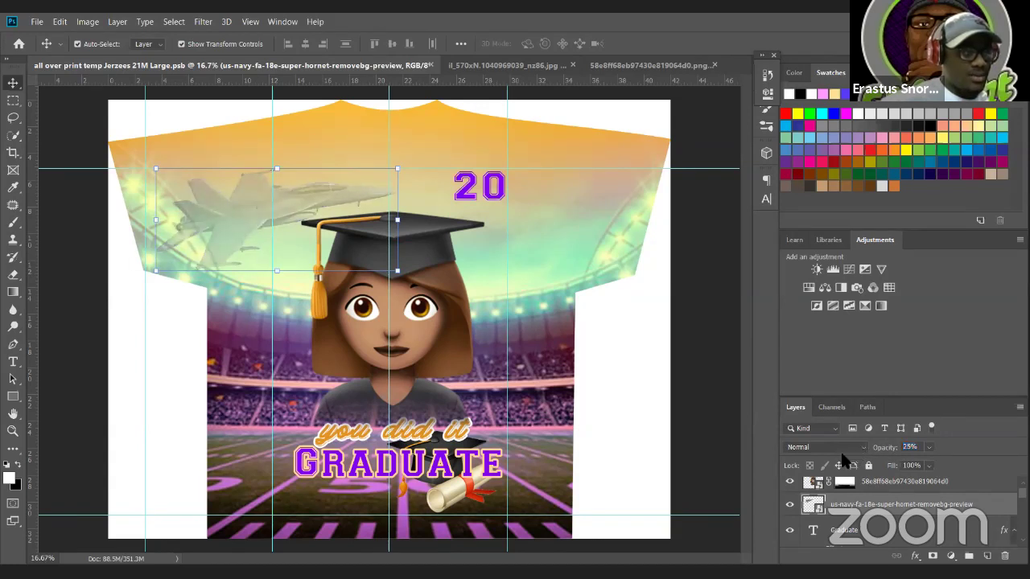
left_click_drag(875, 450, 951, 449)
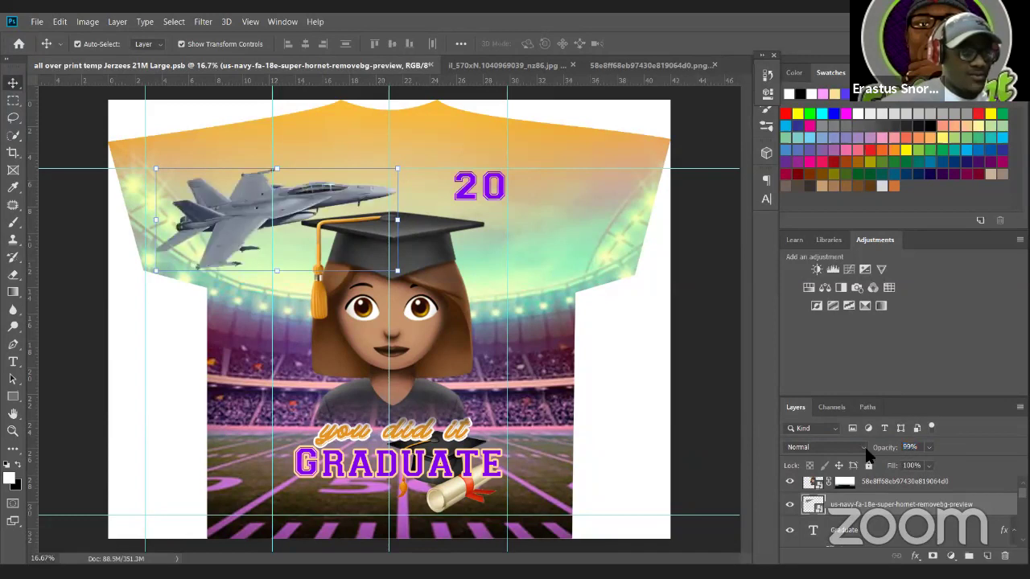
left_click(864, 448)
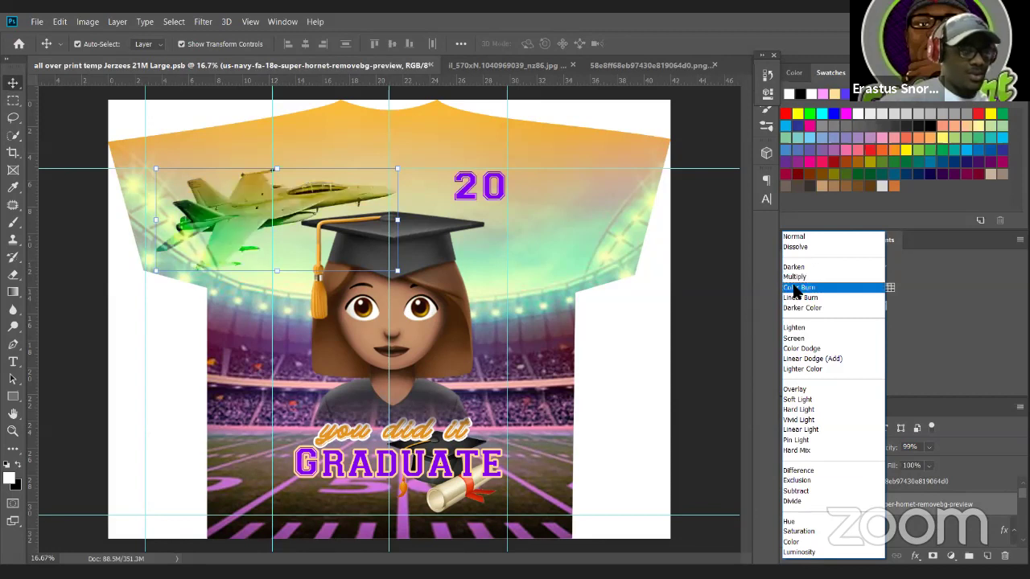
left_click(800, 420)
left_click_drag(897, 451, 861, 459)
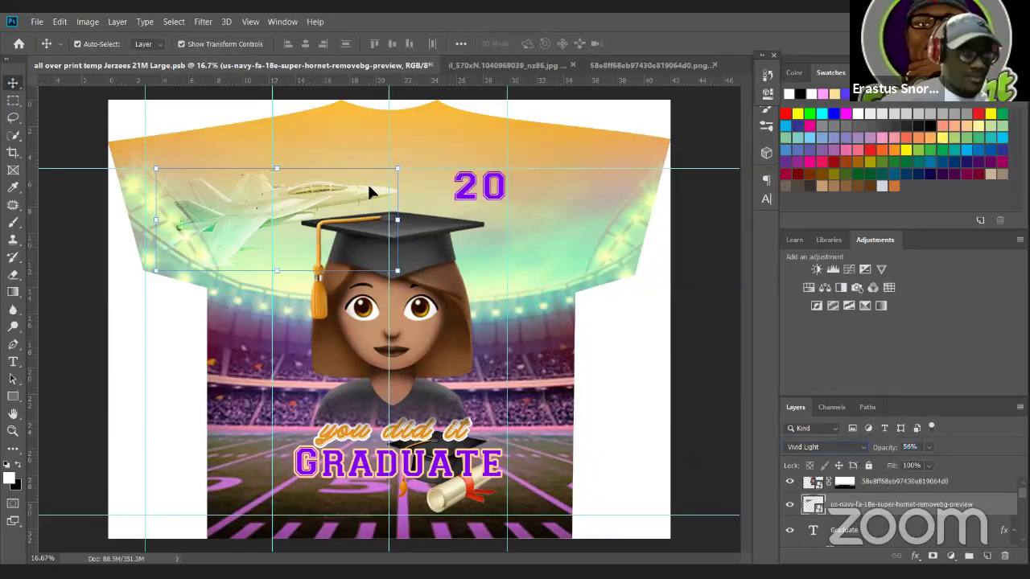
left_click(685, 209)
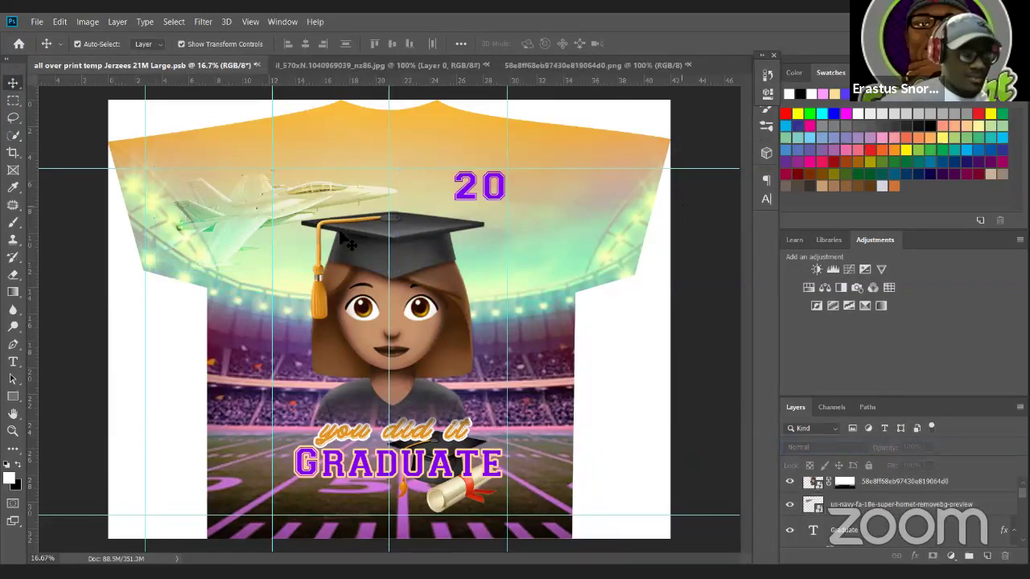
- Duplicate the jet to the right of the '20' and select the copy's layer
left_click_drag(292, 207, 564, 193)
right_click(564, 193)
left_click(528, 193)
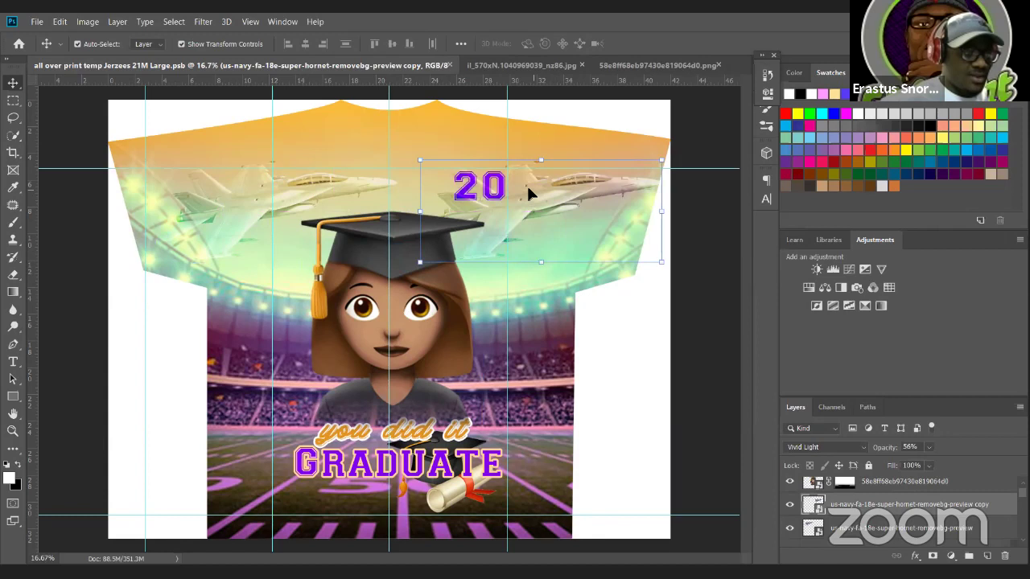
right_click(545, 200)
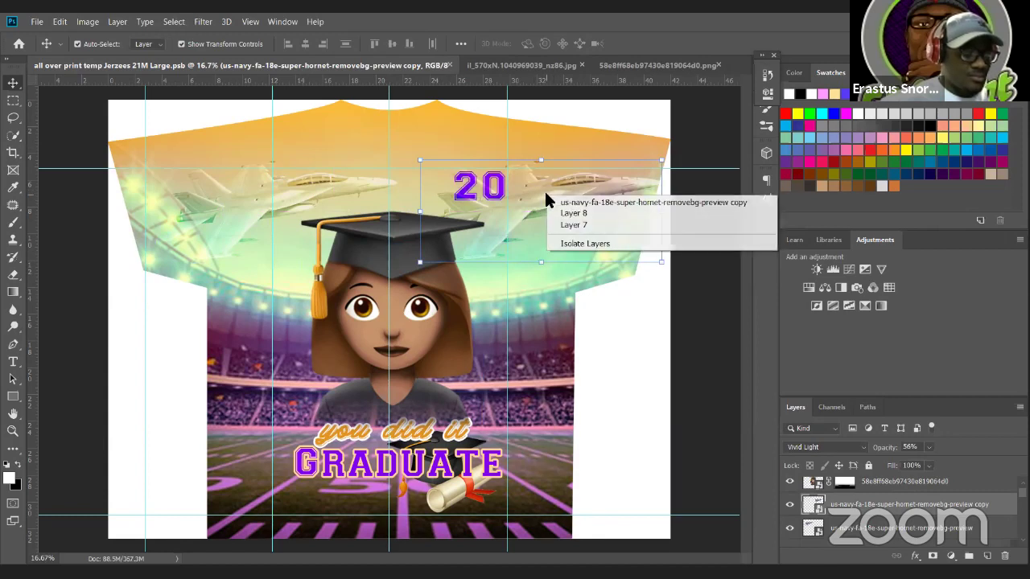
left_click(533, 196)
left_click(696, 212)
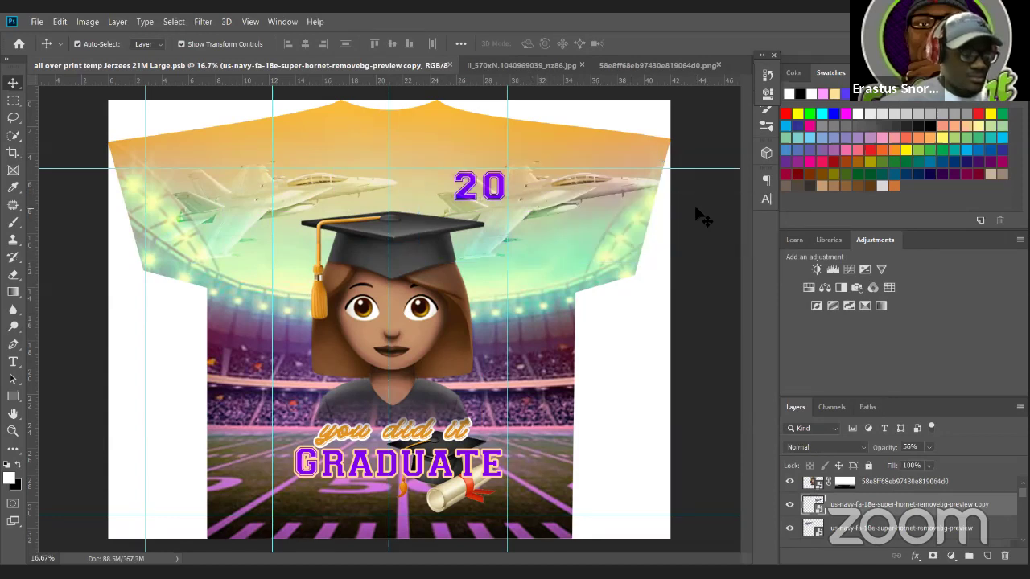
right_click(569, 178)
left_click(533, 189)
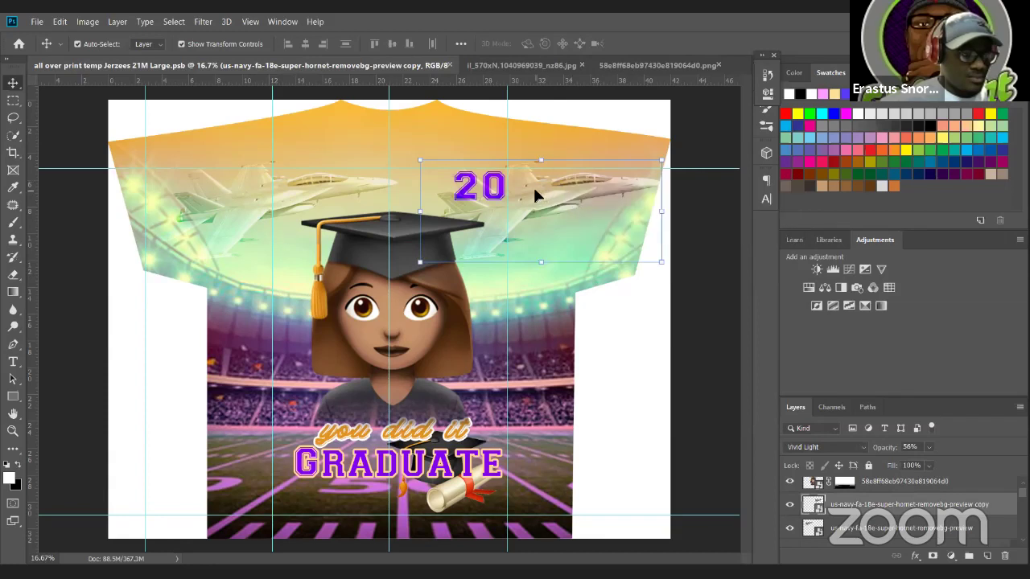
left_click(87, 23)
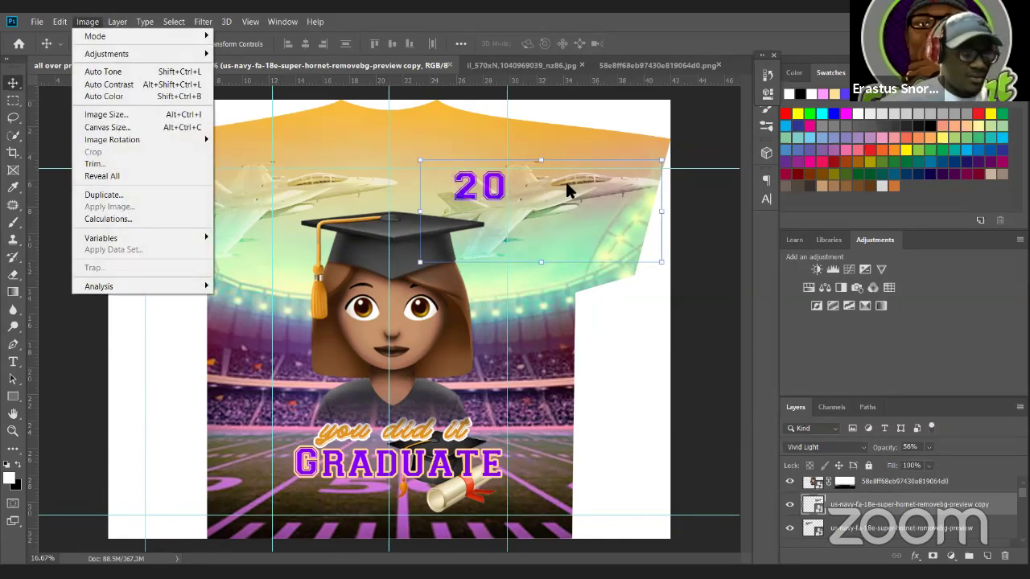
left_click(567, 189)
right_click(567, 184)
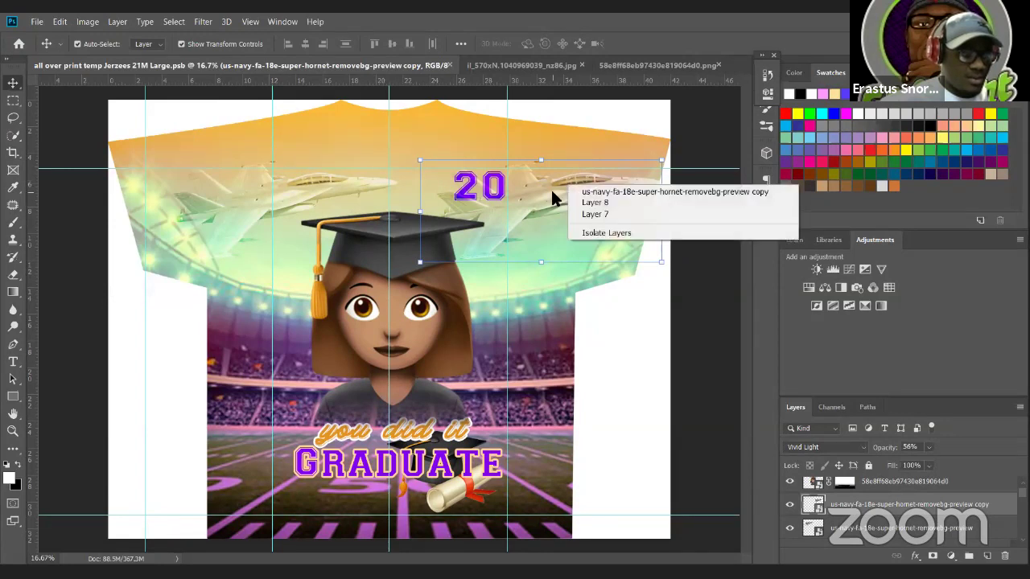
left_click(531, 196)
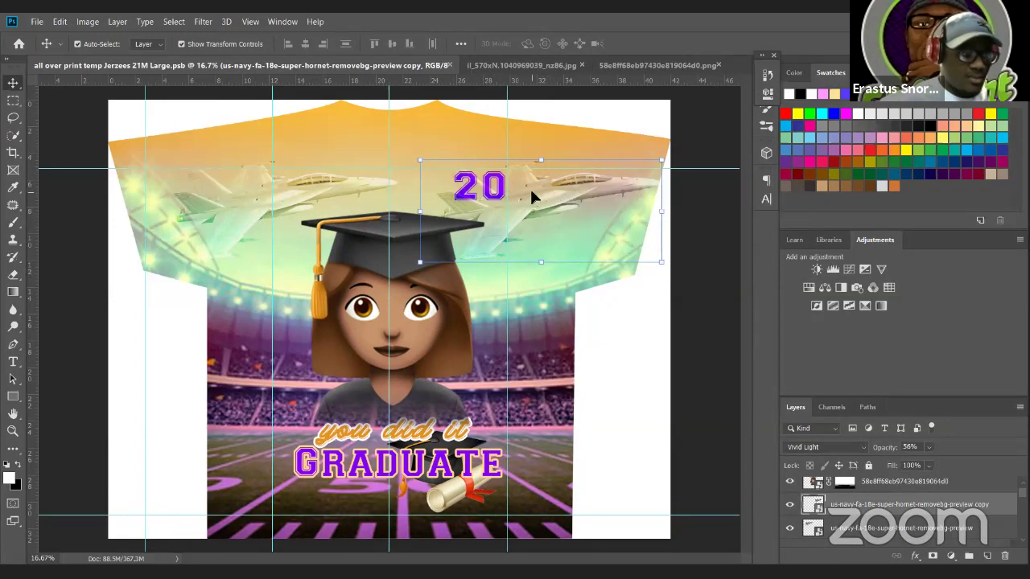
- Position the copied jet on the right shoulder and the original on the left shoulder
left_click_drag(611, 186, 636, 175)
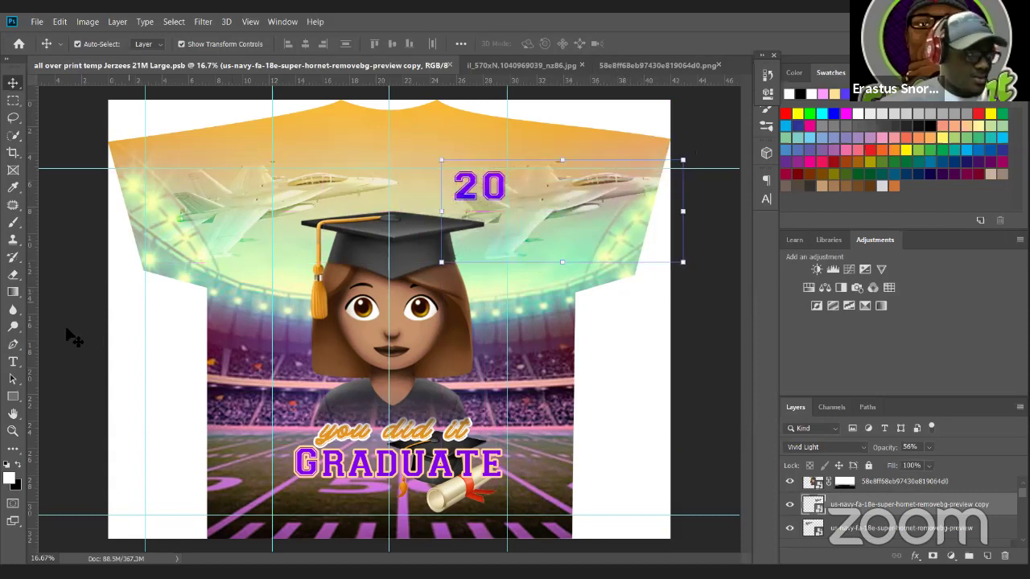
mouse_move(572, 178)
left_mouse_down()
mouse_move(567, 167)
mouse_move(552, 177)
mouse_move(571, 166)
left_mouse_up()
left_click_drag(254, 206, 193, 201)
left_click_drag(187, 194, 189, 198)
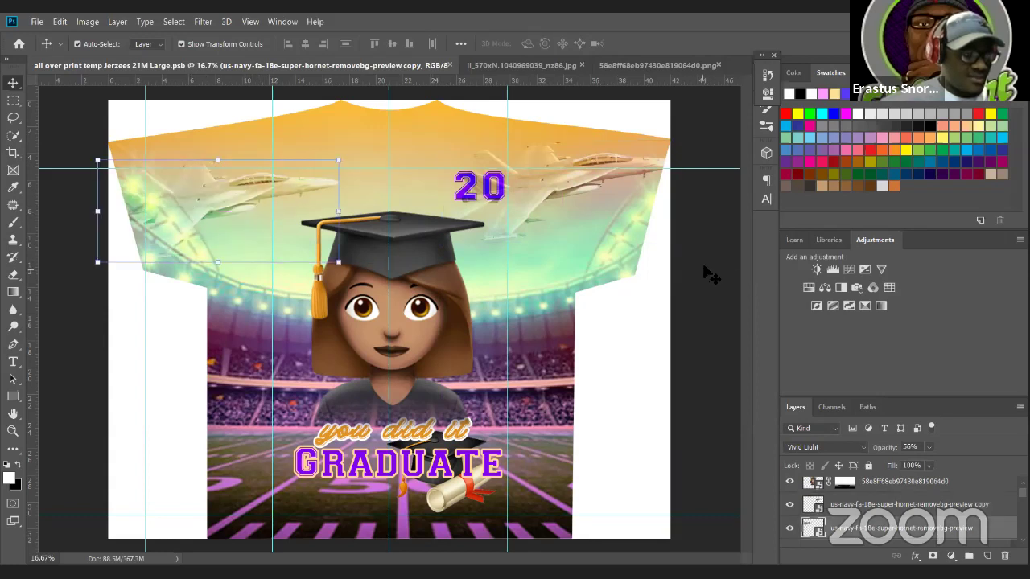
left_click(683, 267)
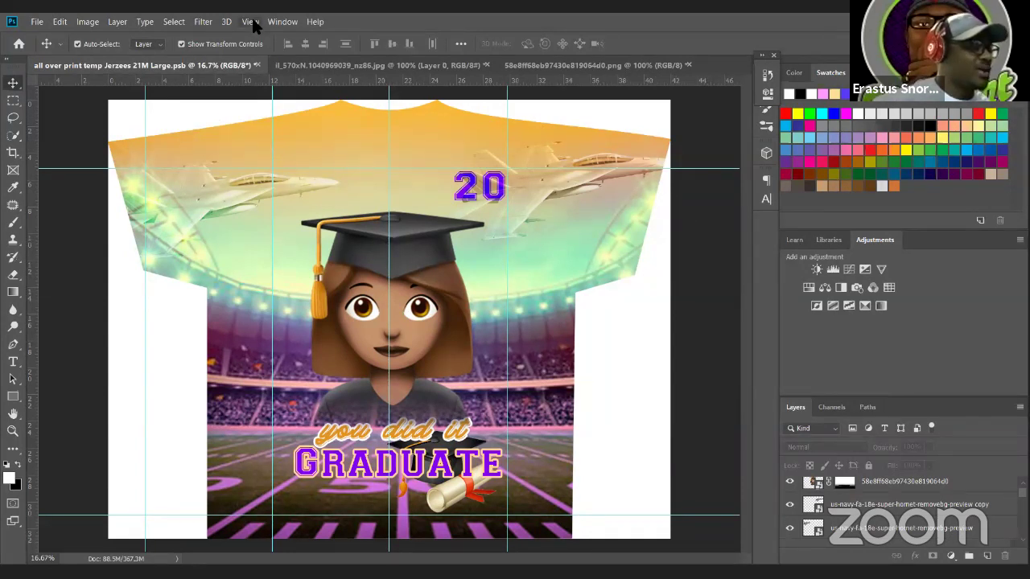
scroll(879, 519, "up", 1)
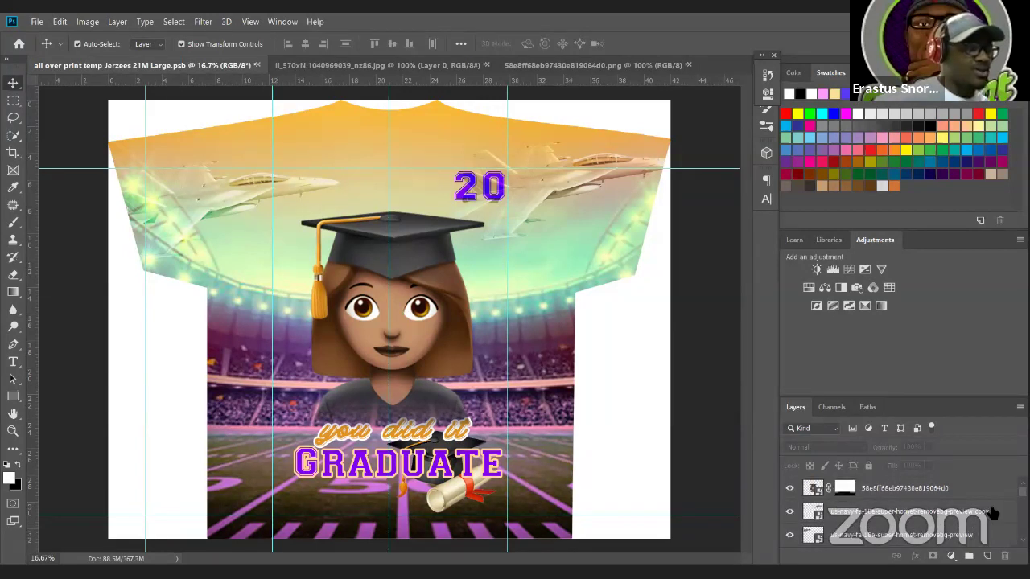
scroll(893, 515, "up", 3)
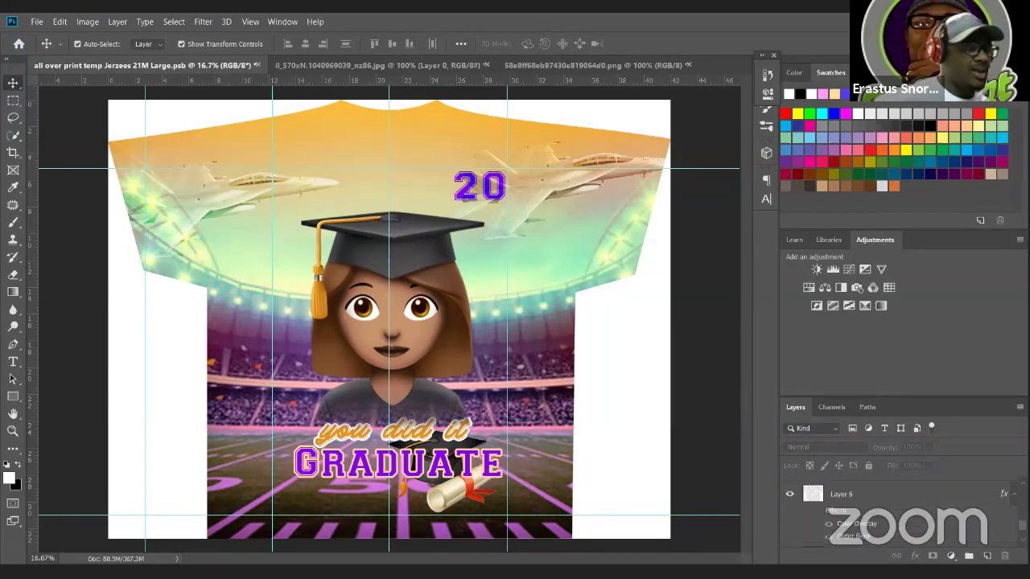
left_click(817, 515)
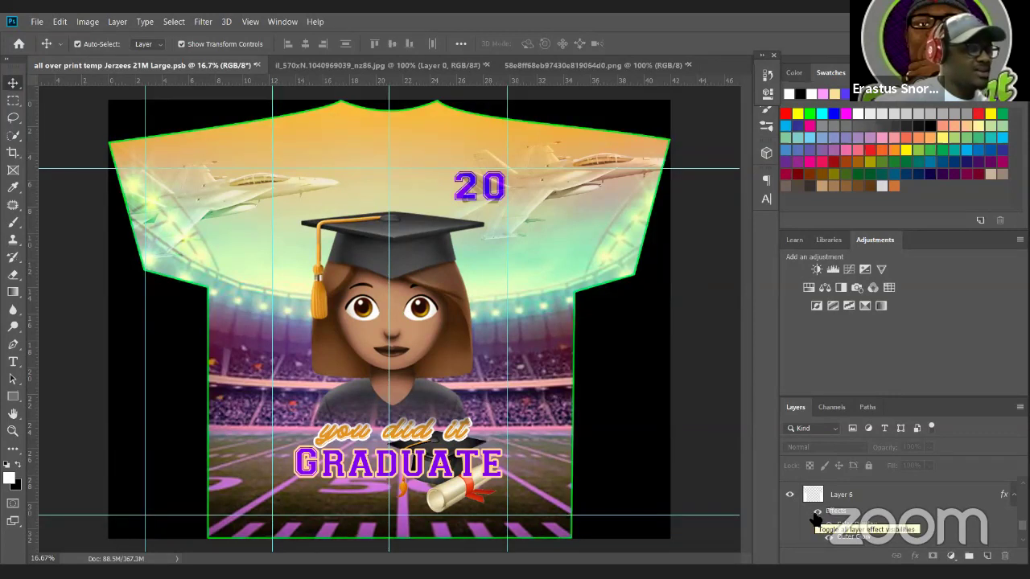
left_click(817, 515)
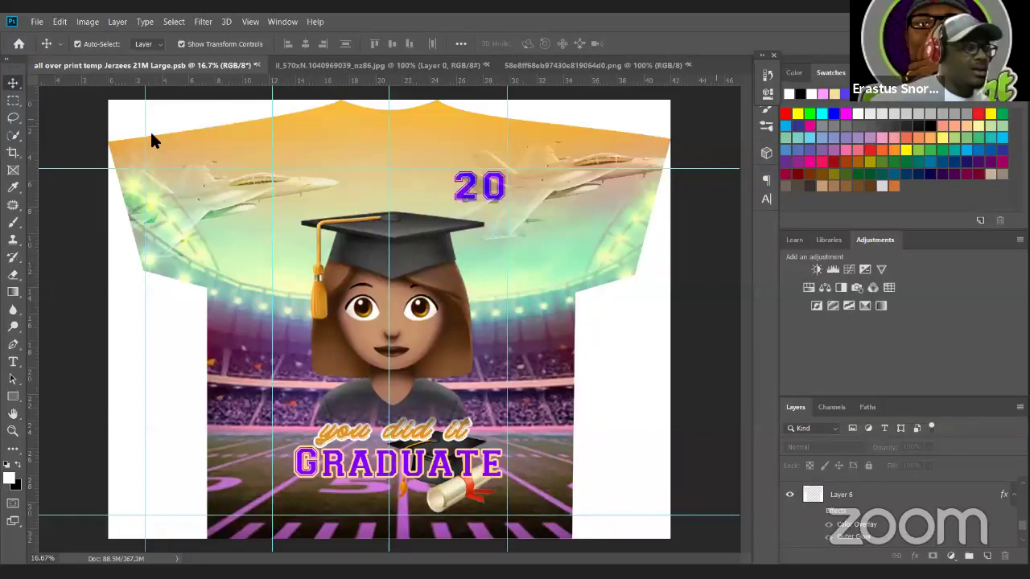
- Clear all guides from the shirt design and reselect the shirt layer, Layer 6
left_click(250, 22)
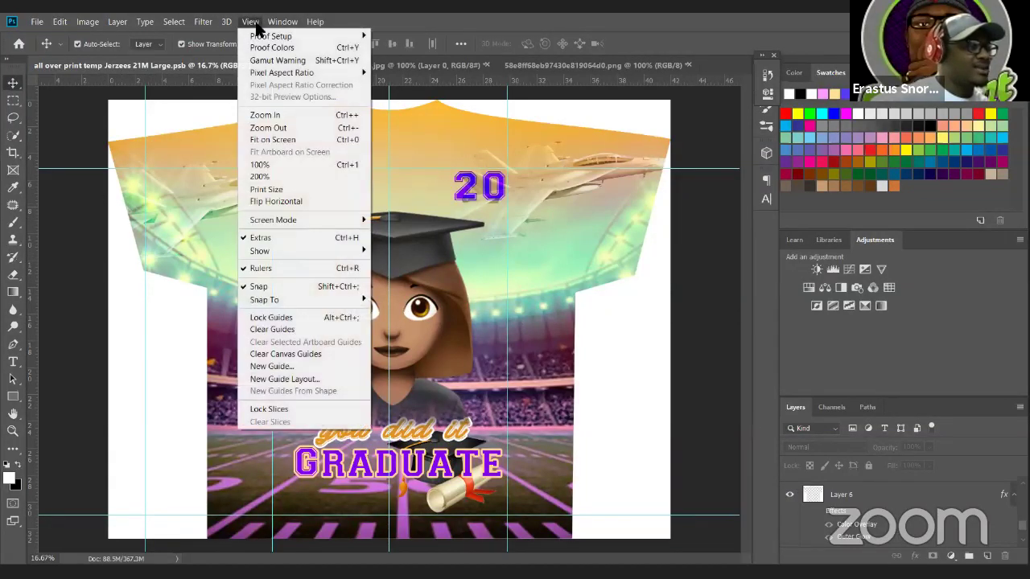
left_click(286, 328)
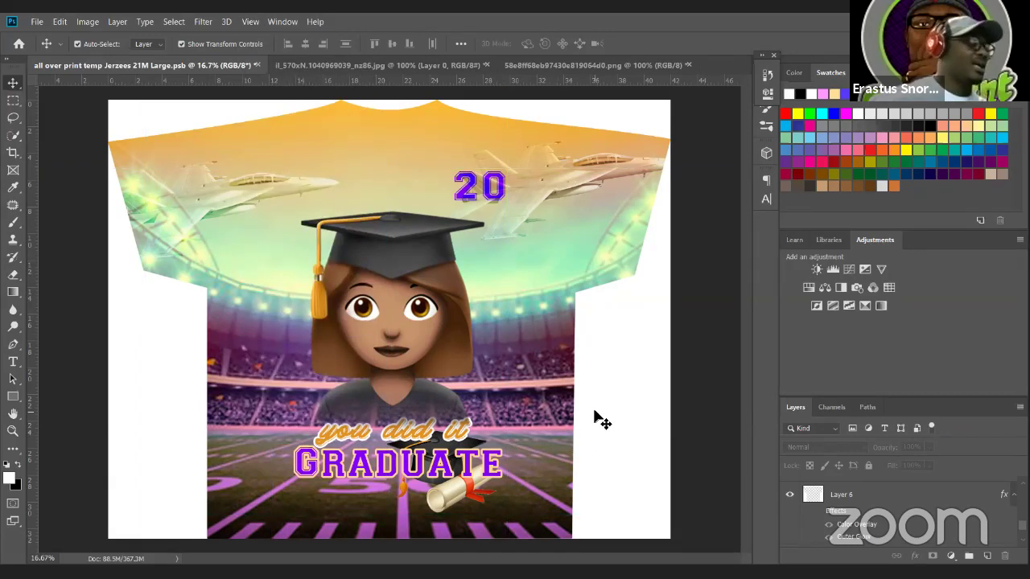
left_click(644, 323)
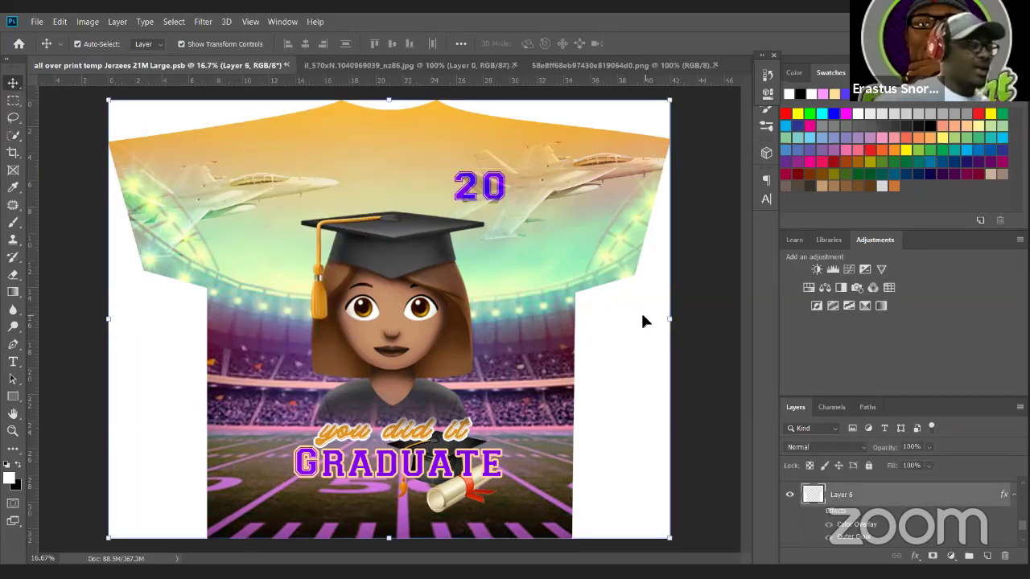
left_click(119, 132)
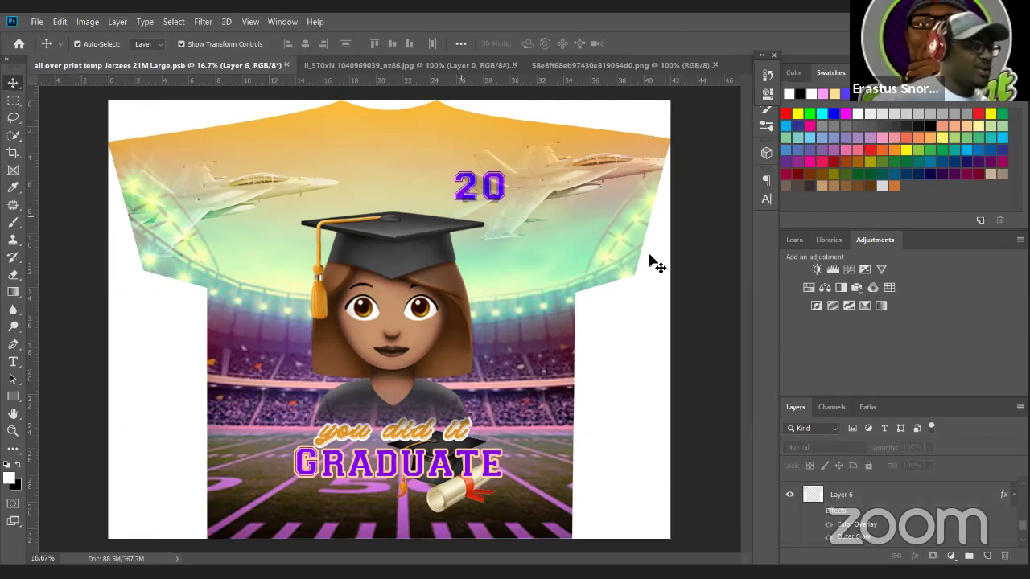
left_click(660, 293)
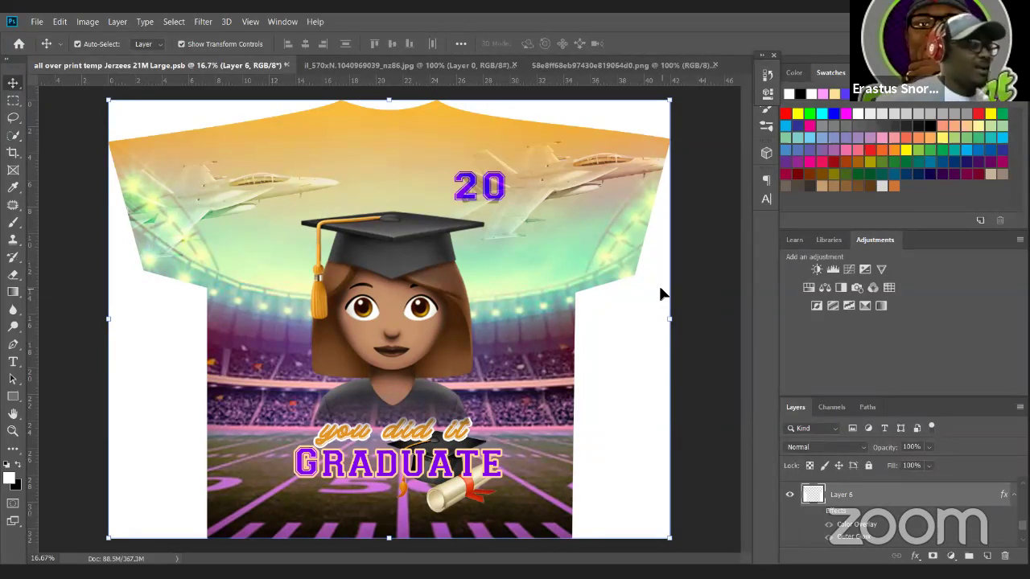
left_click(250, 22)
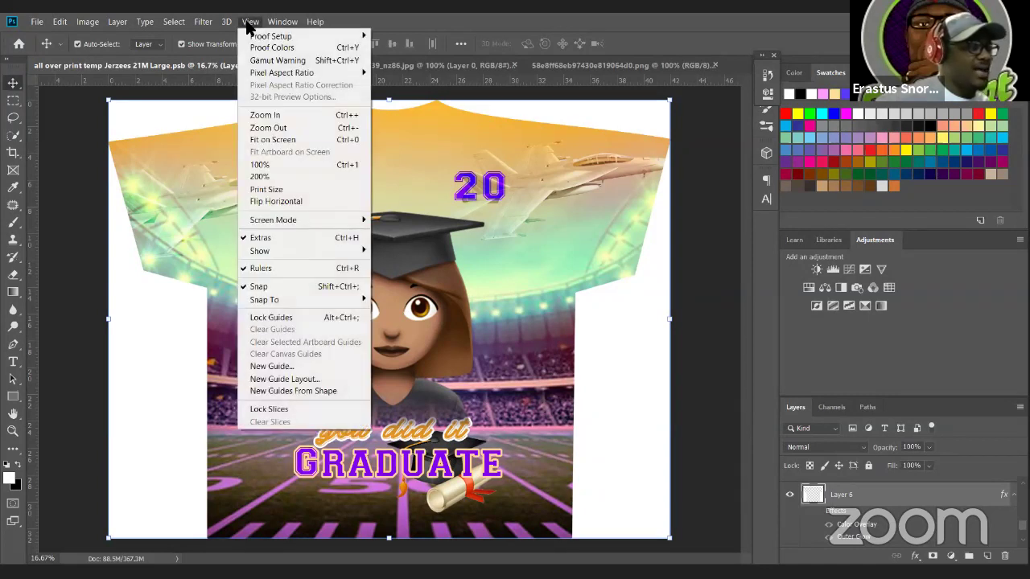
- Add a vertical guide at 19 in
left_click(281, 368)
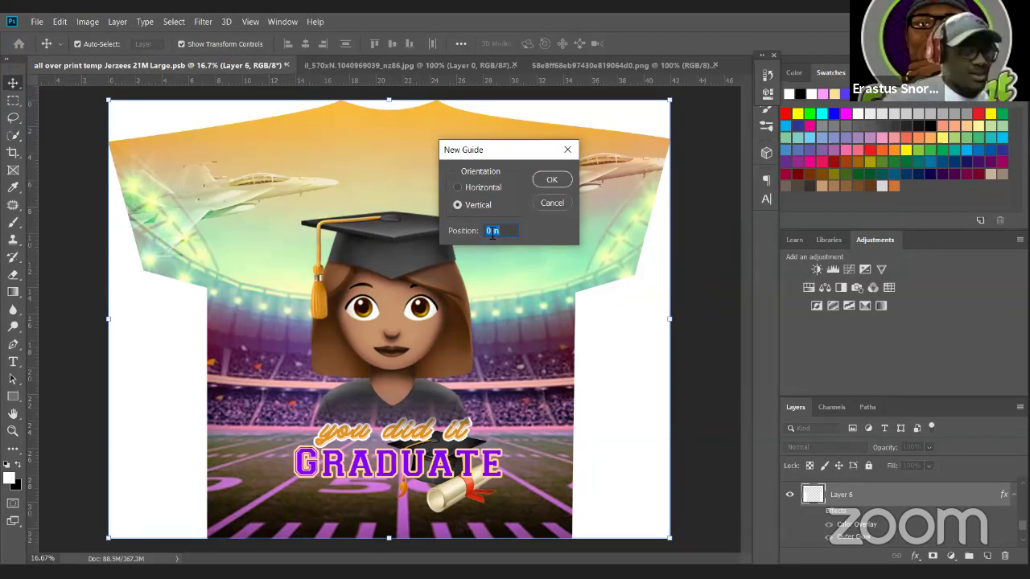
type("1")
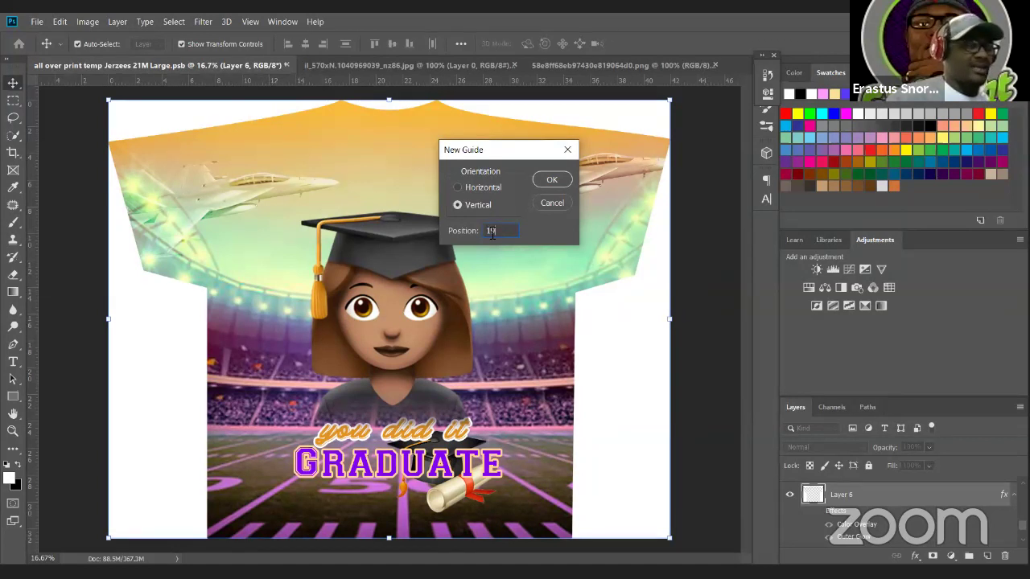
type("9")
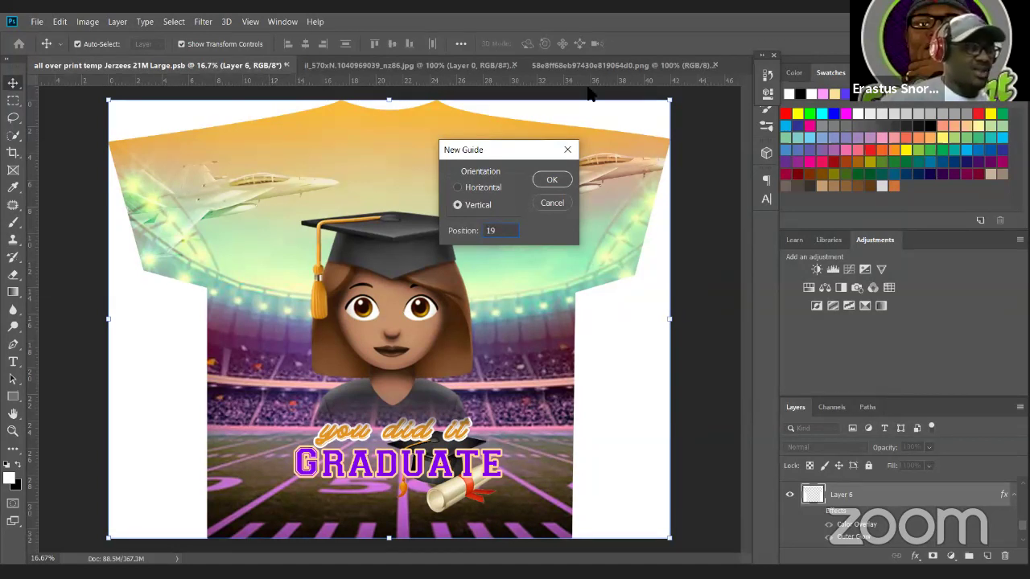
left_click(552, 176)
left_click(550, 175)
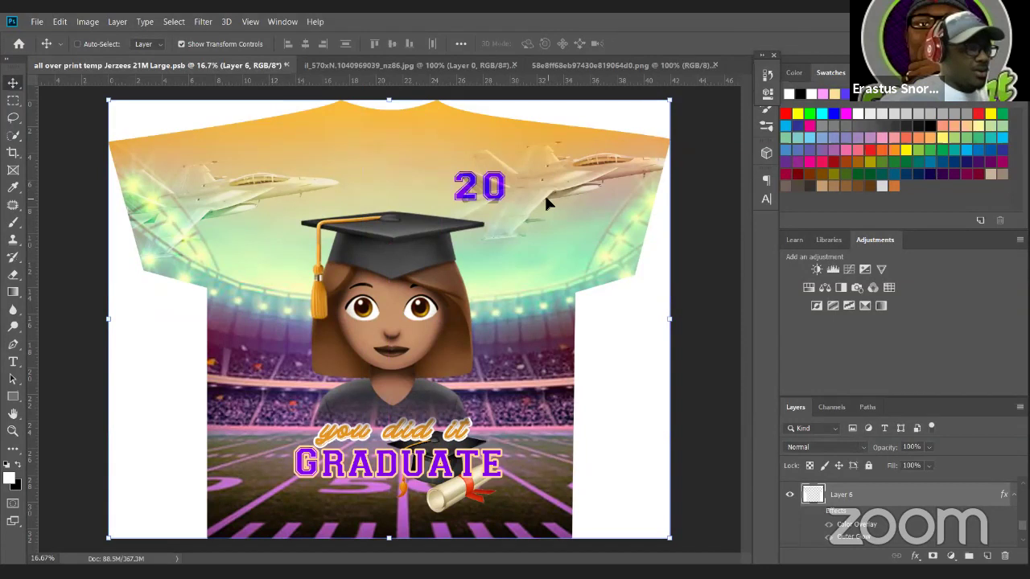
- Add a horizontal guide at 15 in, then hide it with Ctrl+H
left_click(250, 22)
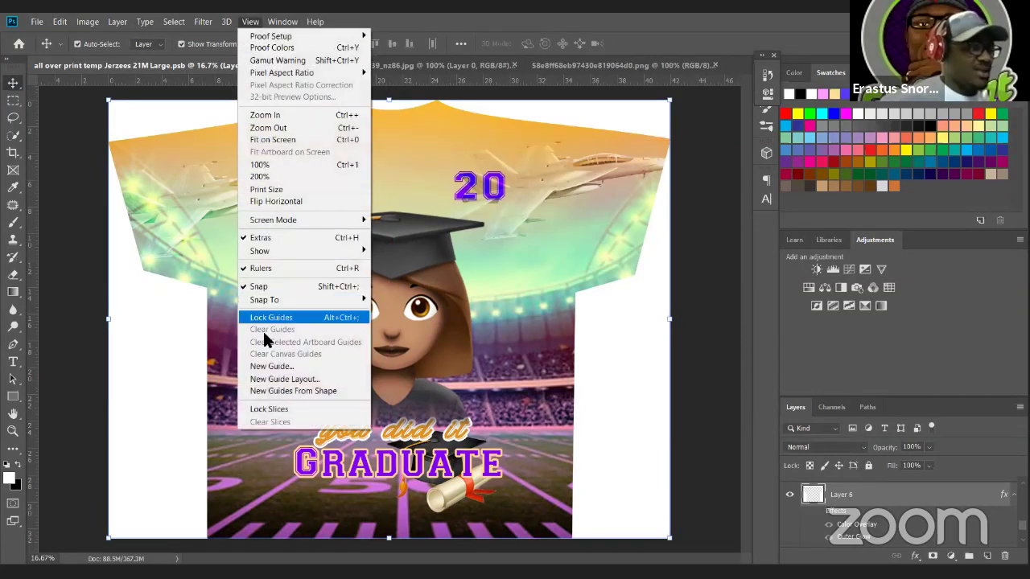
left_click(272, 366)
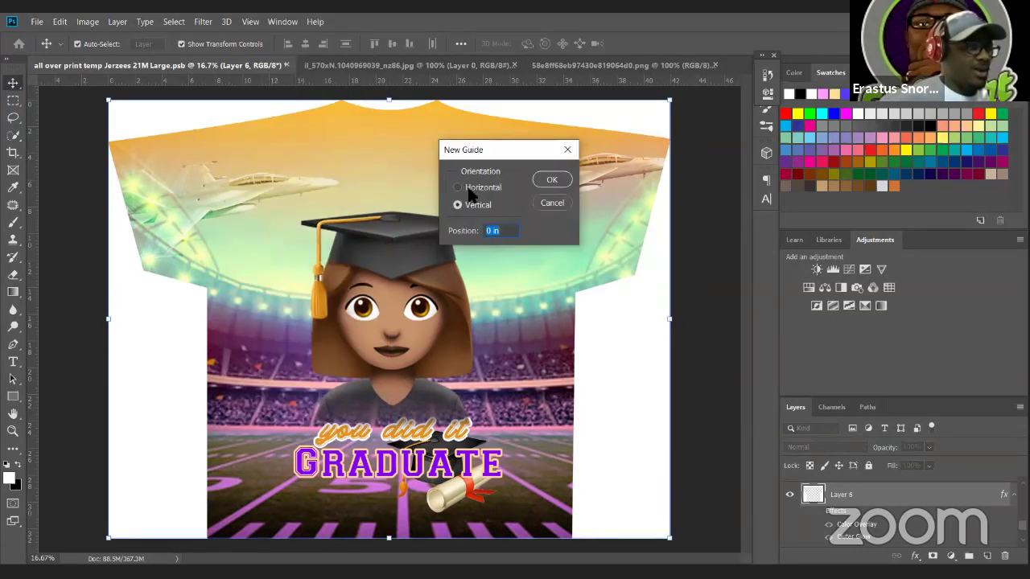
left_click(457, 186)
double_click(487, 232)
type("15")
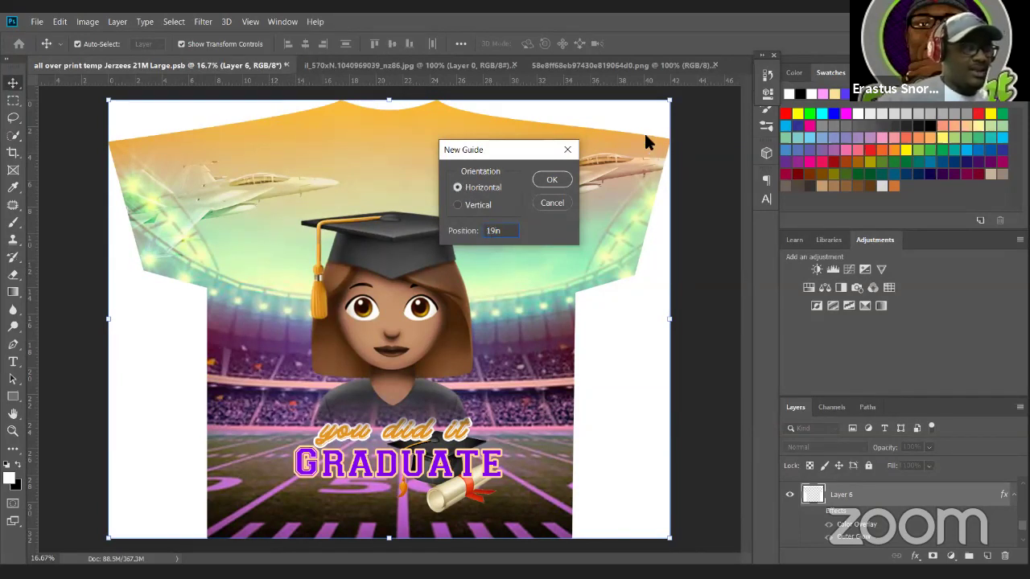
left_click(563, 182)
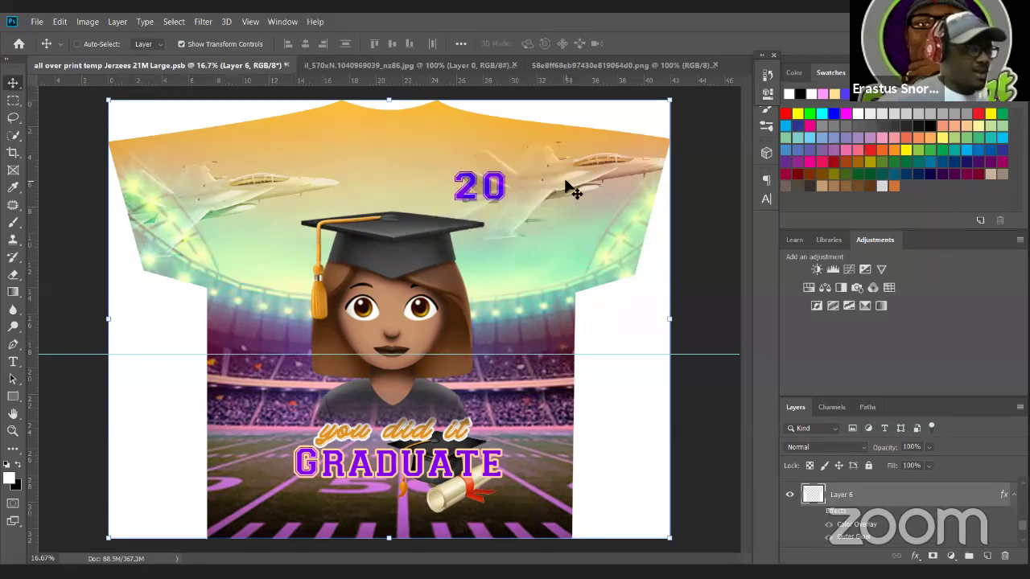
key("ctrl+h")
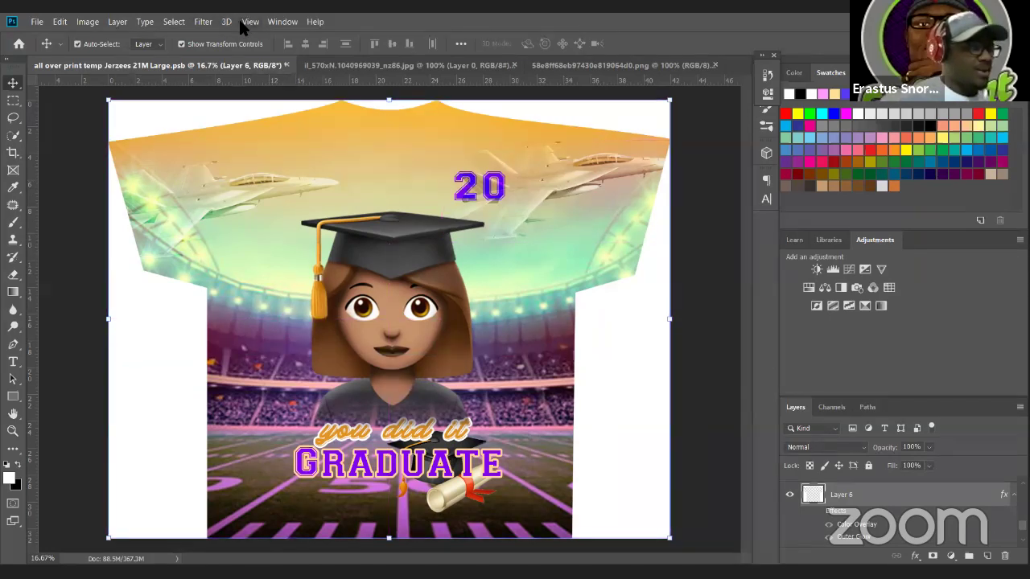
- Place vertical guides at 19 in and 38 in
left_click(251, 19)
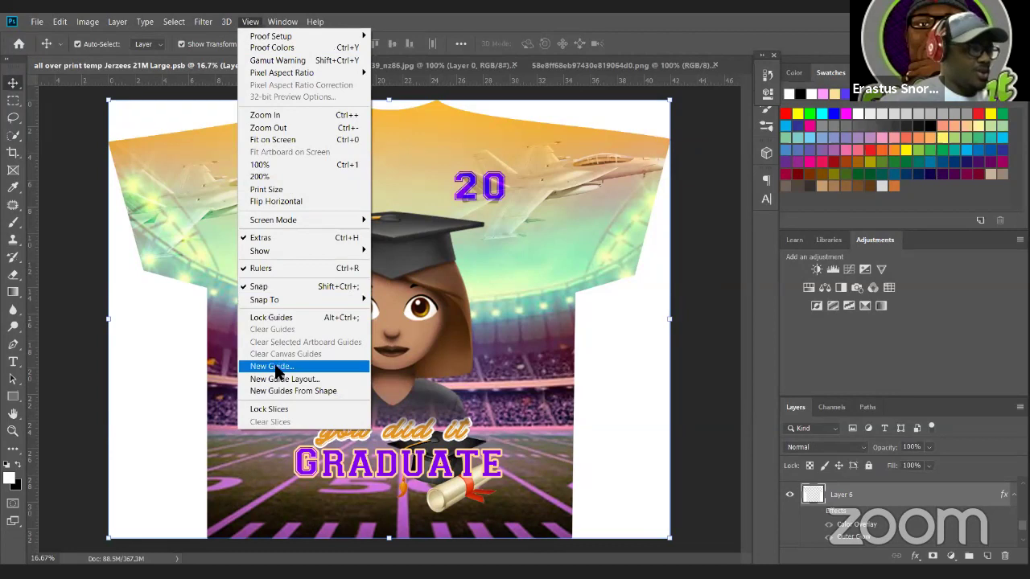
left_click(276, 371)
left_click(460, 204)
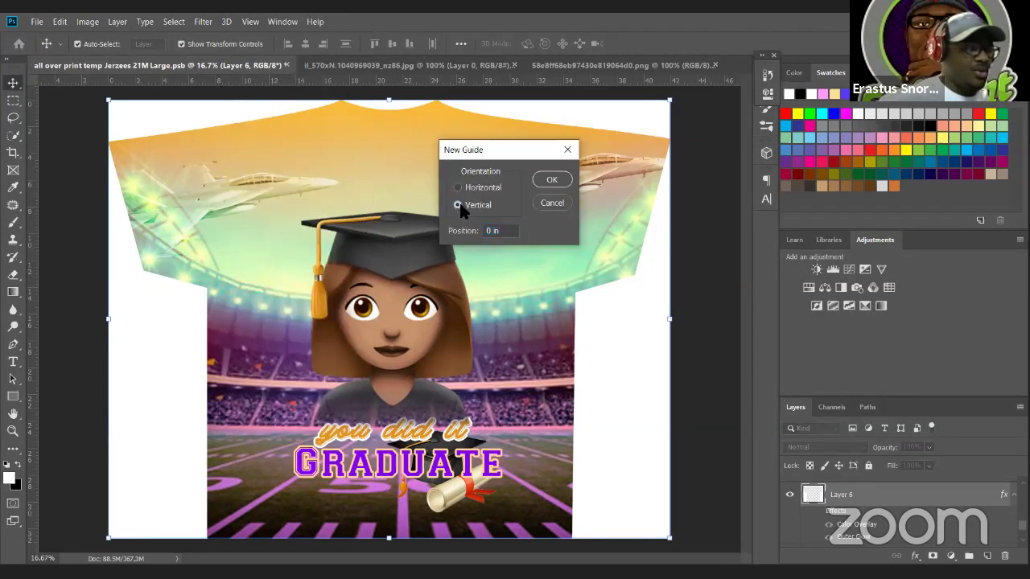
double_click(486, 231)
type("9")
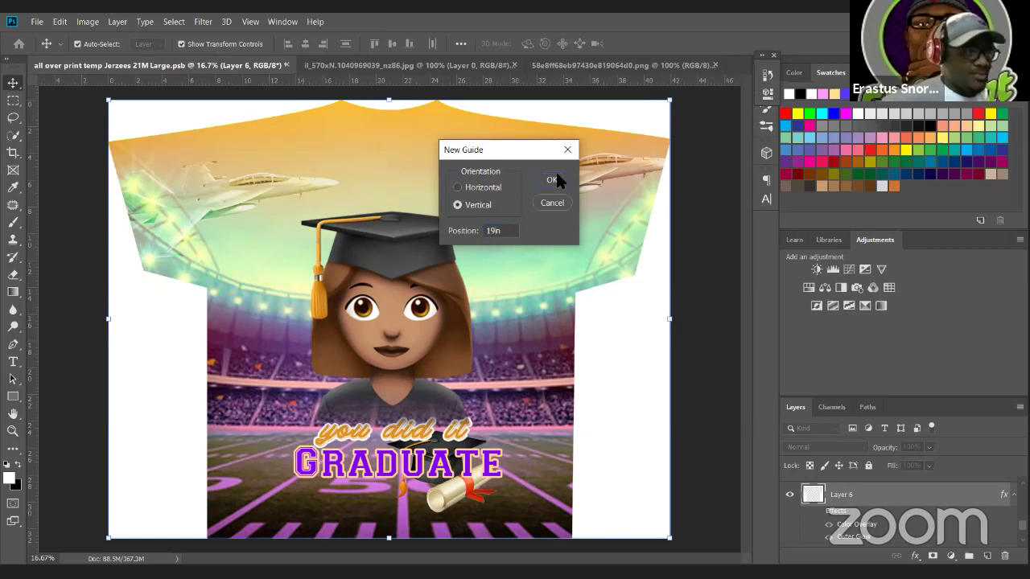
left_click(554, 178)
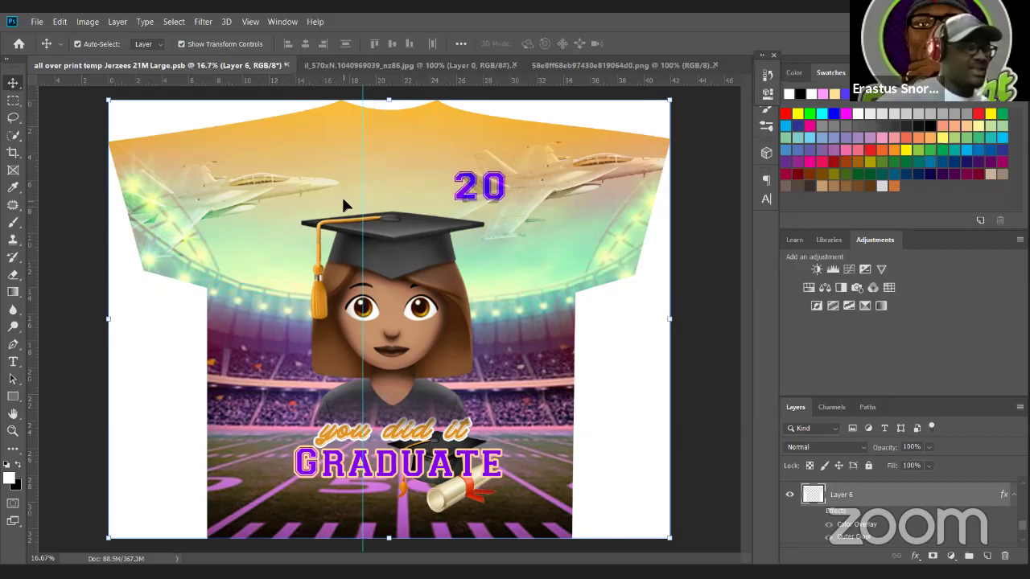
left_click(246, 22)
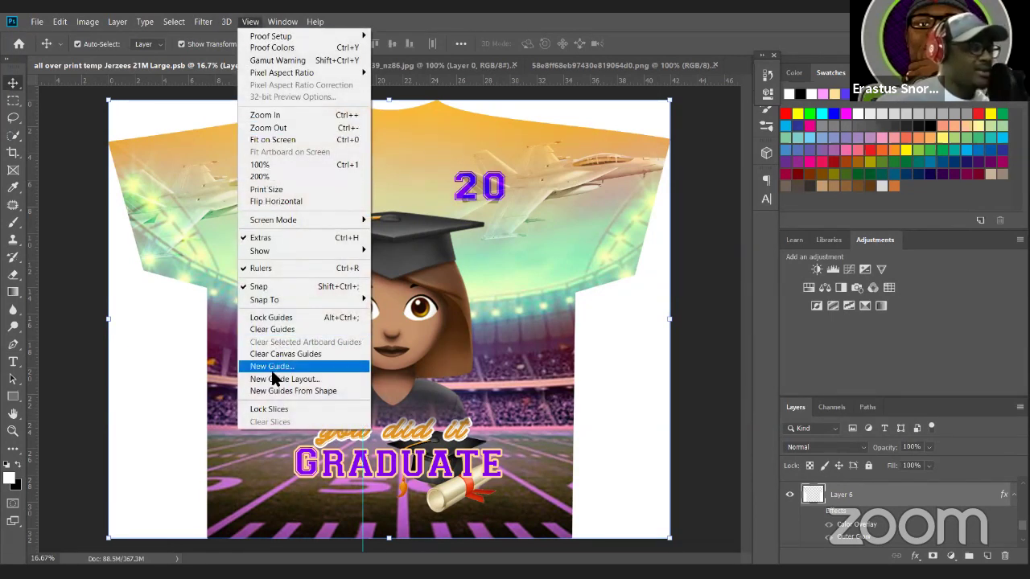
left_click(275, 367)
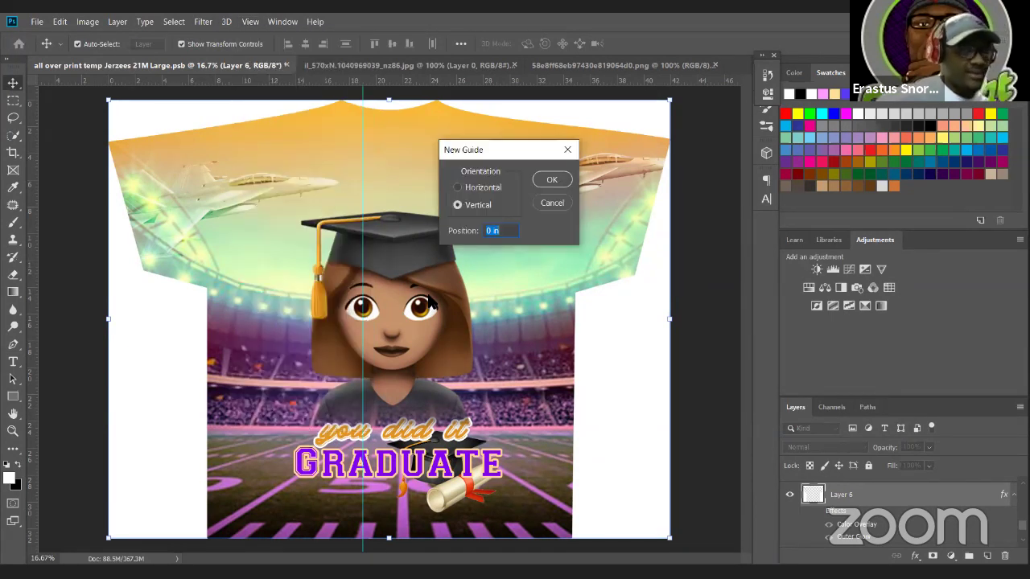
type("38")
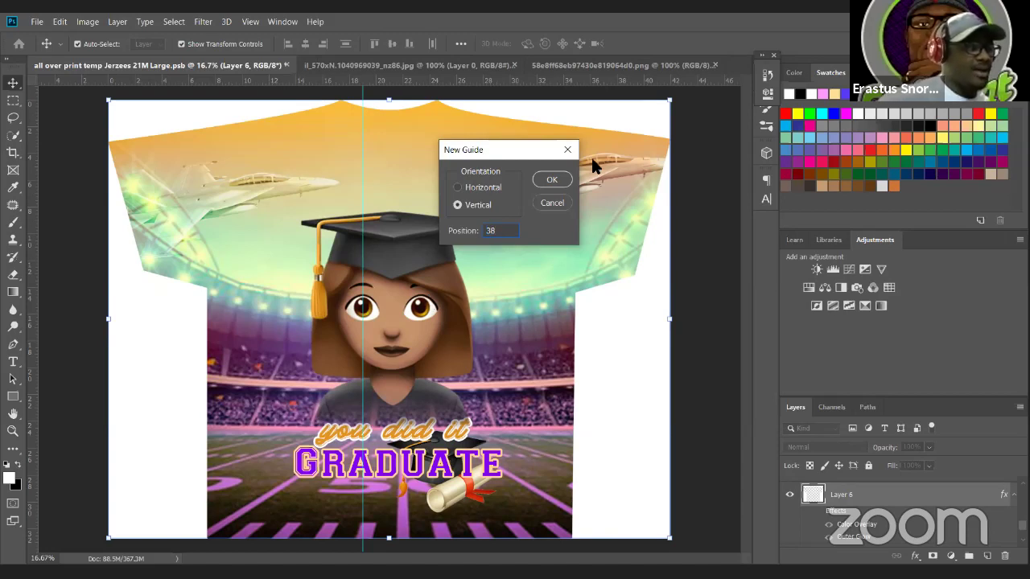
left_click(547, 181)
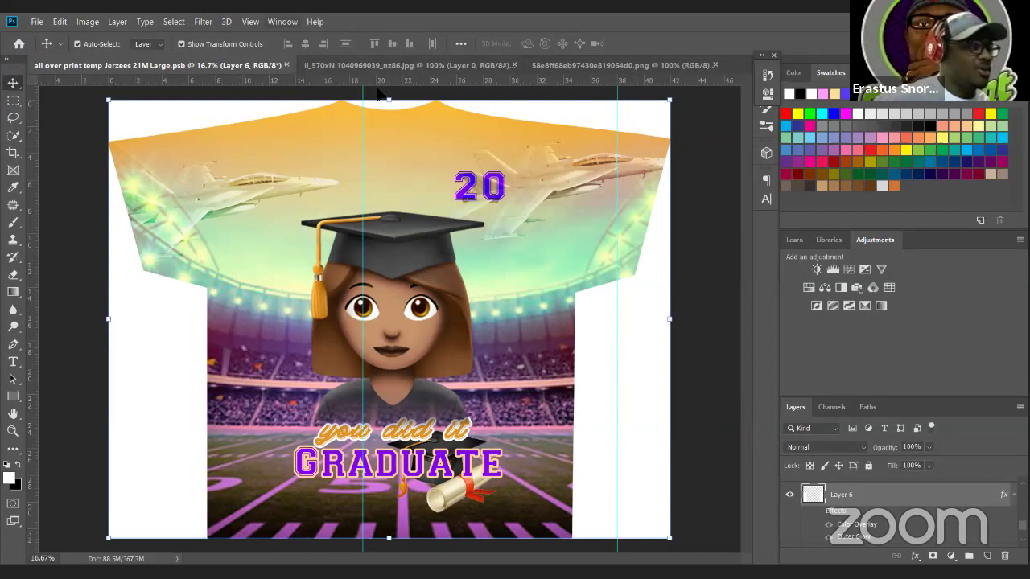
- Place a horizontal guide at 13 in
left_click(243, 20)
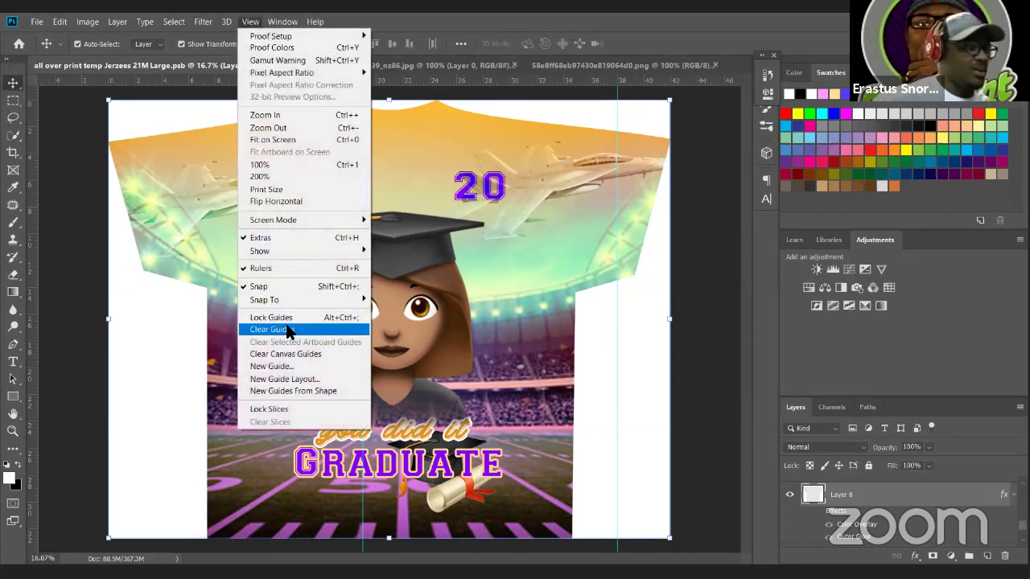
left_click(282, 370)
left_click(457, 187)
double_click(490, 231)
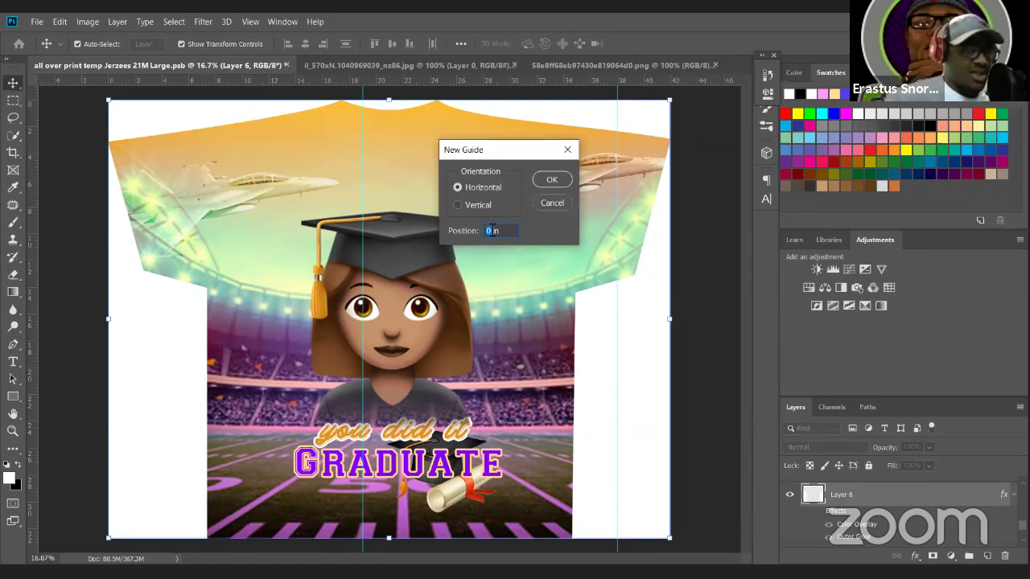
type("13")
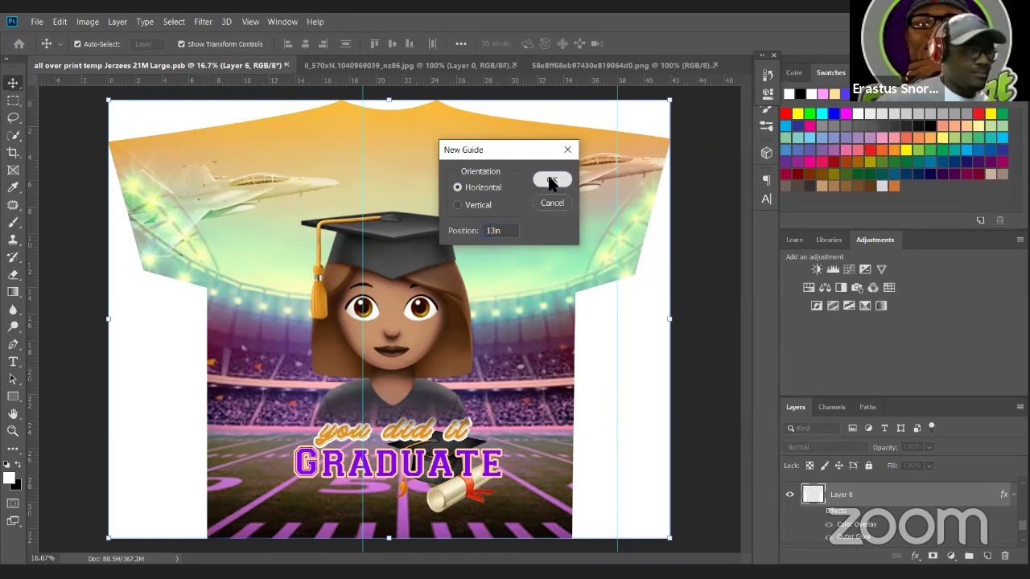
left_click(550, 180)
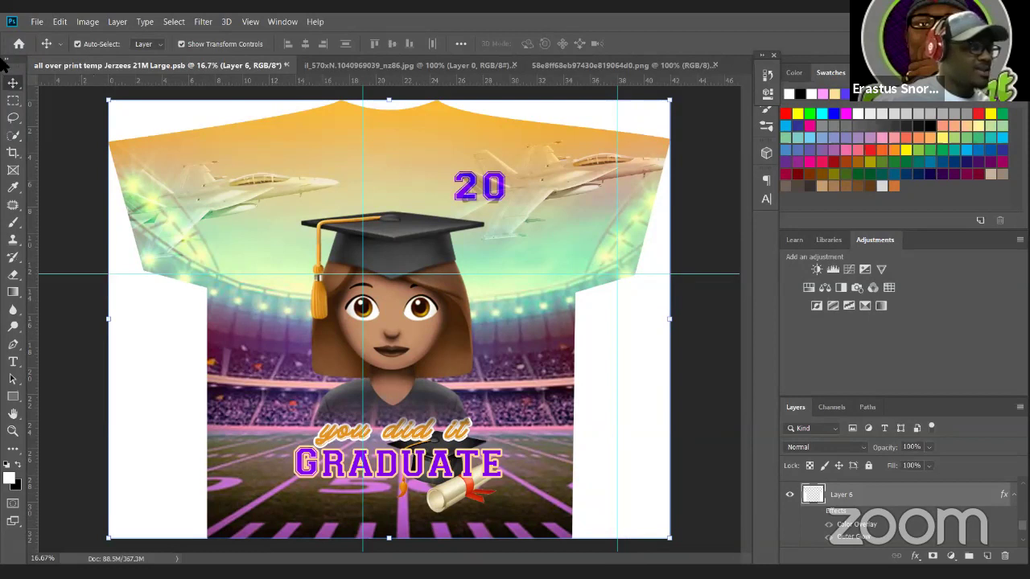
left_click(13, 102)
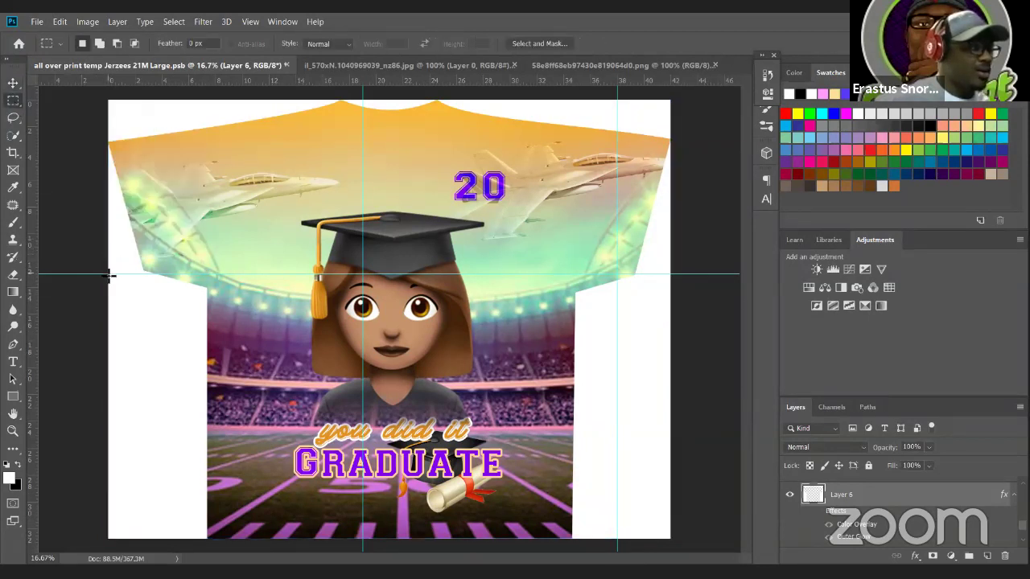
left_click_drag(108, 275, 365, 543)
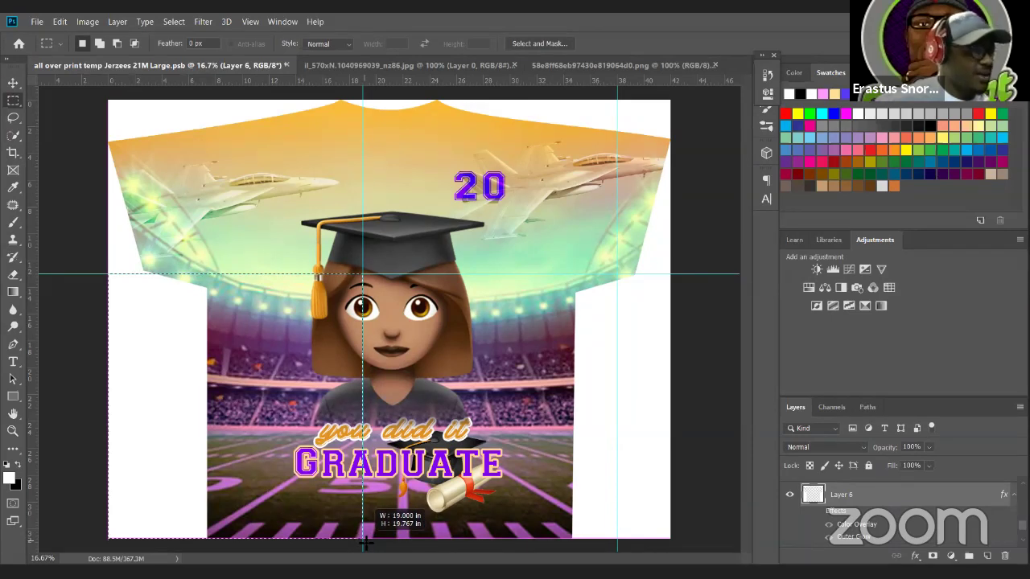
left_click_drag(365, 543, 364, 544)
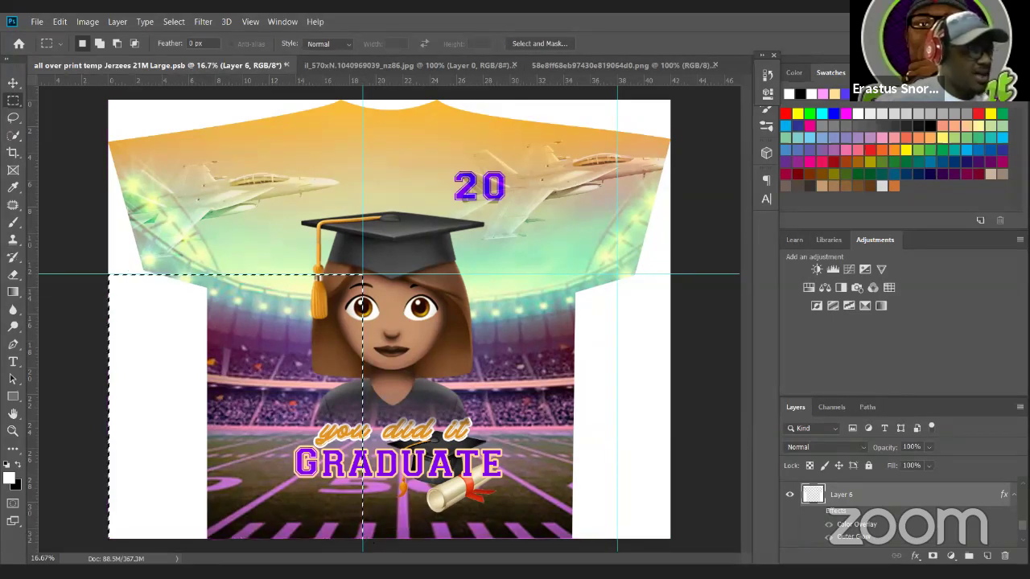
left_click(362, 559)
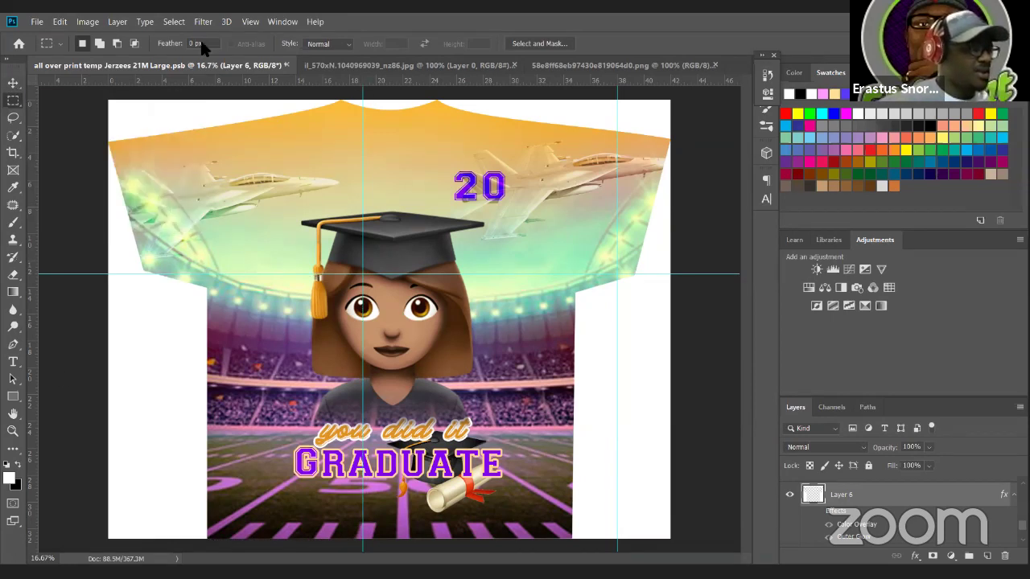
left_click(249, 22)
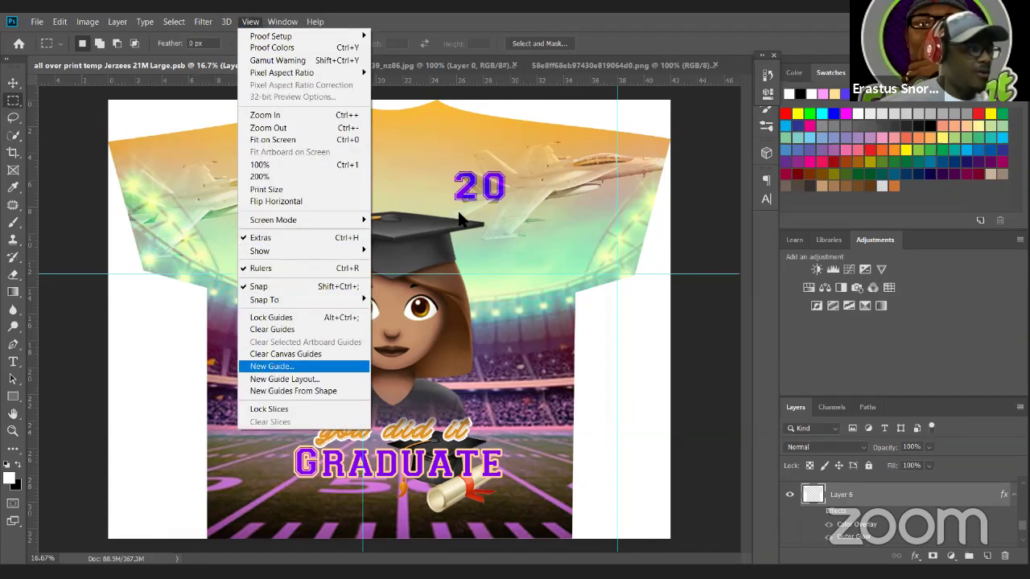
- Place a horizontal guide at 26 in with the New Guide dialog
left_click(274, 368)
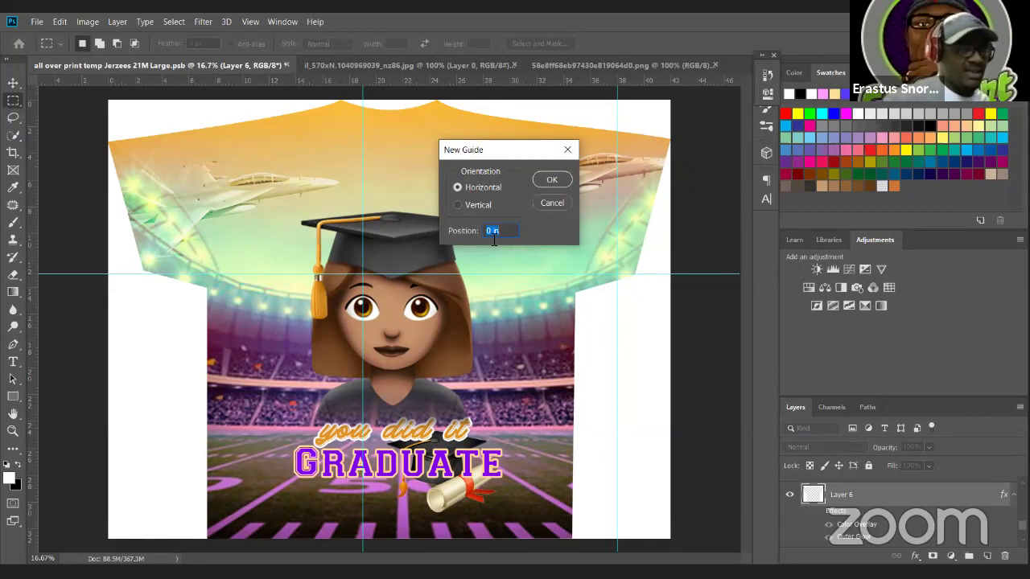
type("26")
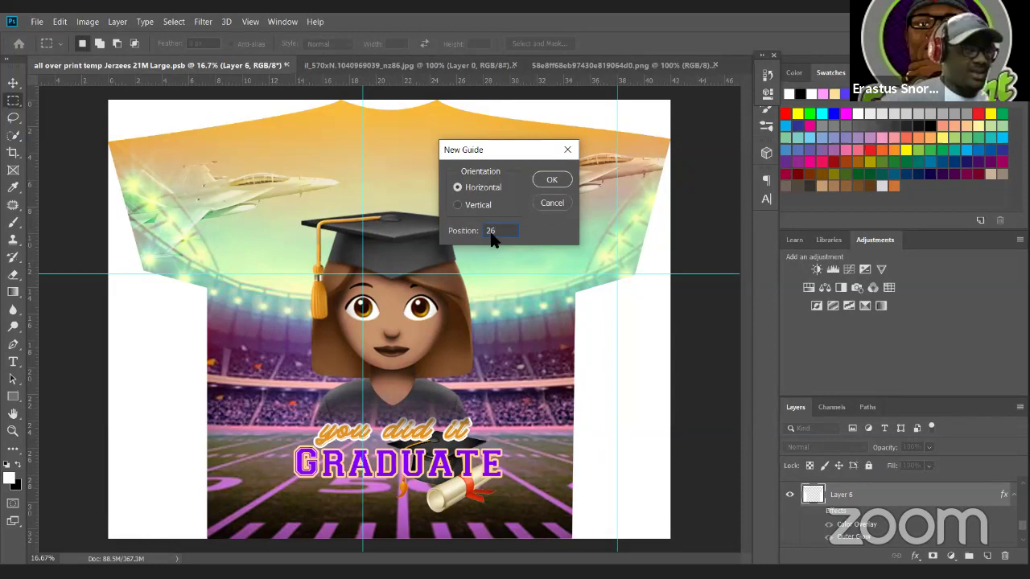
left_click(550, 182)
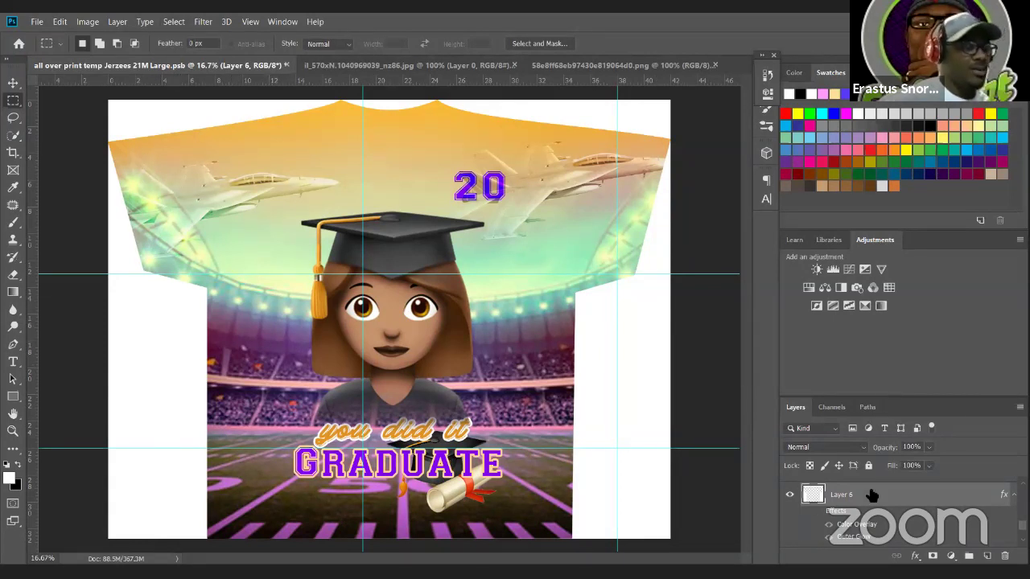
- Select Layer 8 and Layer 7 and link them
scroll(877, 498, "down", 1)
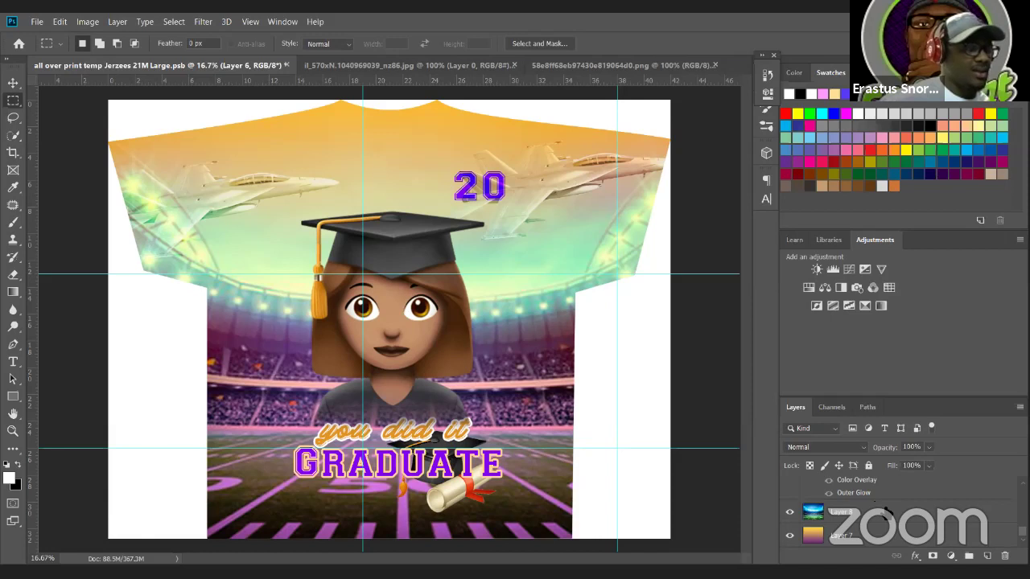
scroll(881, 507, "up", 2)
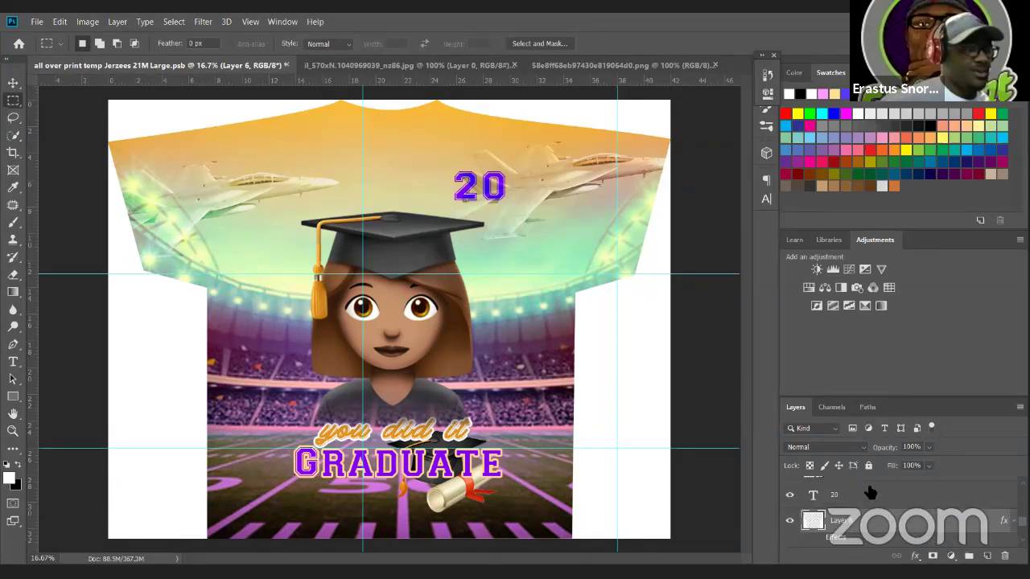
scroll(868, 494, "down", 2)
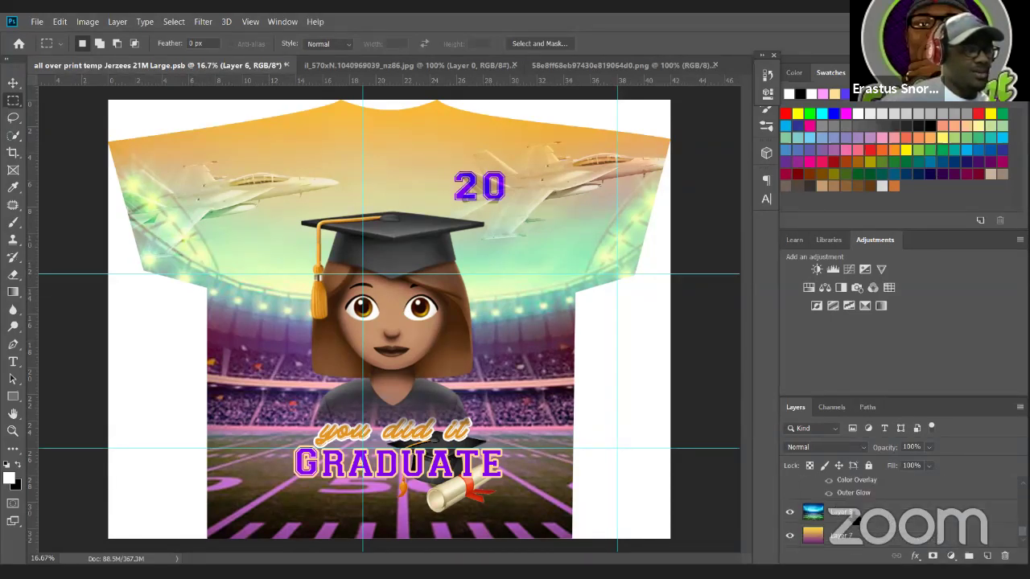
left_click(856, 523)
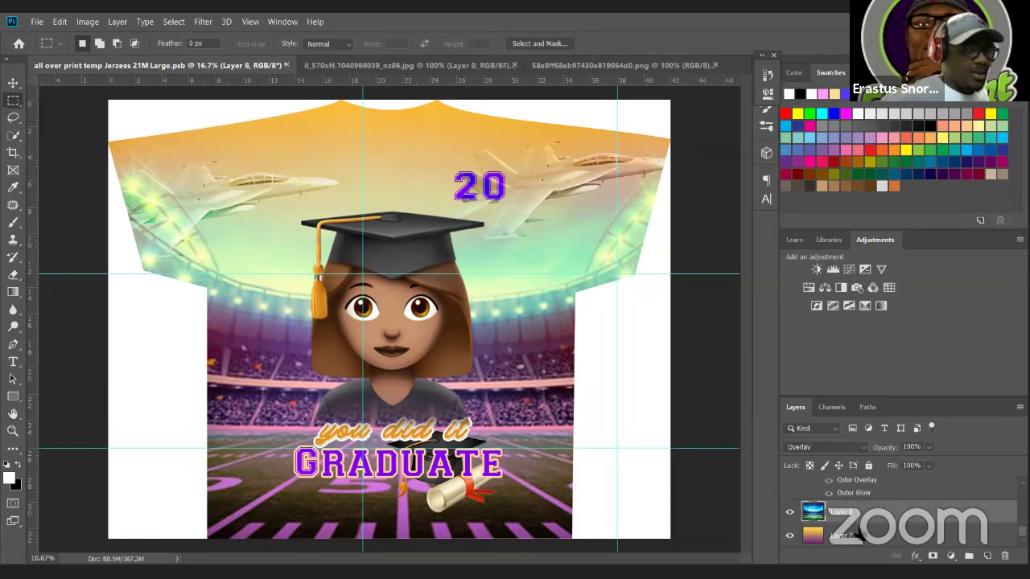
left_click(872, 537, "shift")
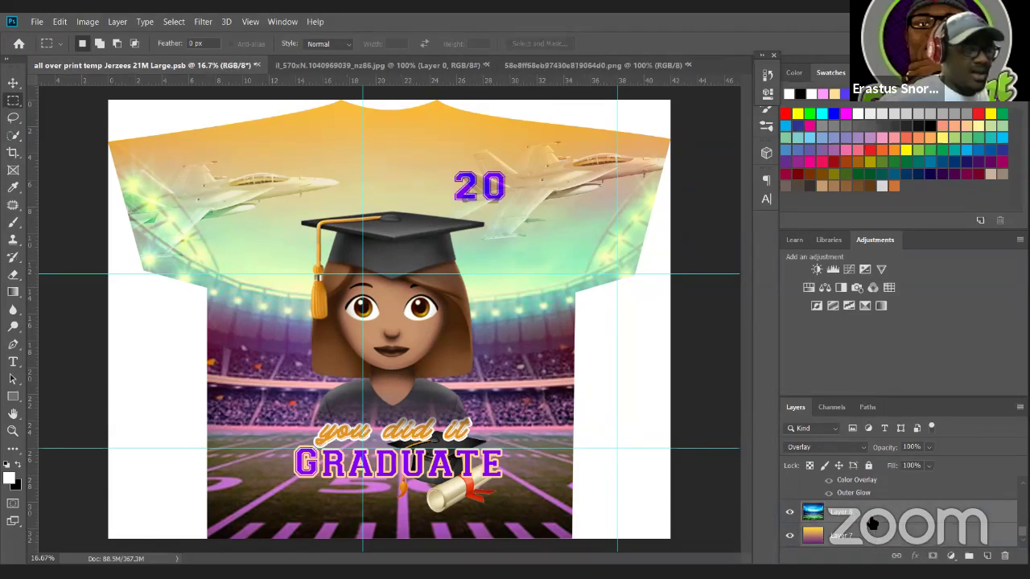
left_click(896, 556)
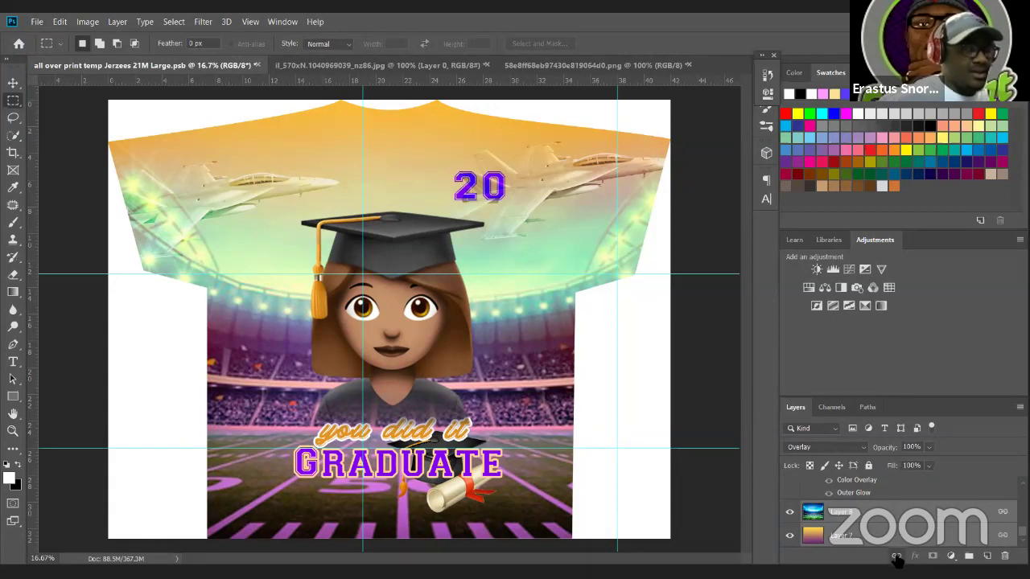
- Test-drag the linked stadium background with the Move tool, then undo the move
left_click(13, 83)
mouse_move(454, 330)
left_mouse_down()
mouse_move(363, 328)
mouse_move(457, 329)
left_mouse_up()
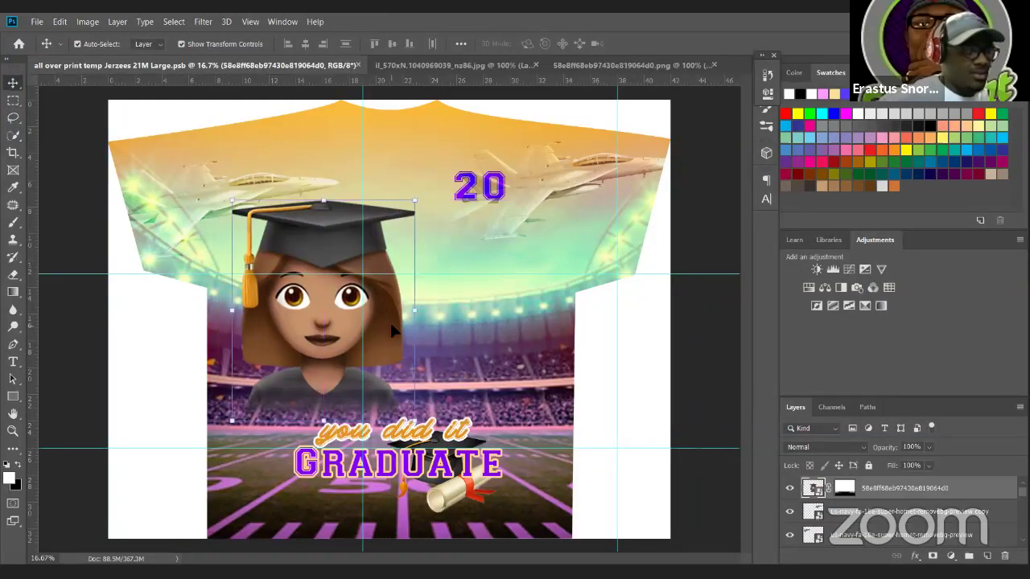
left_click(596, 224)
left_click_drag(593, 224, 426, 248)
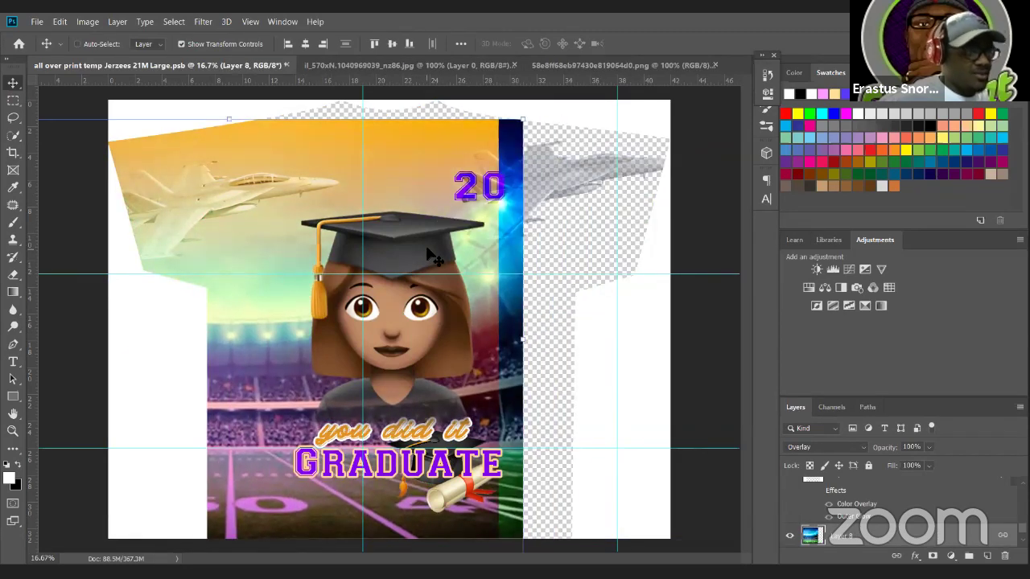
key("ctrl+z")
key("ctrl+t")
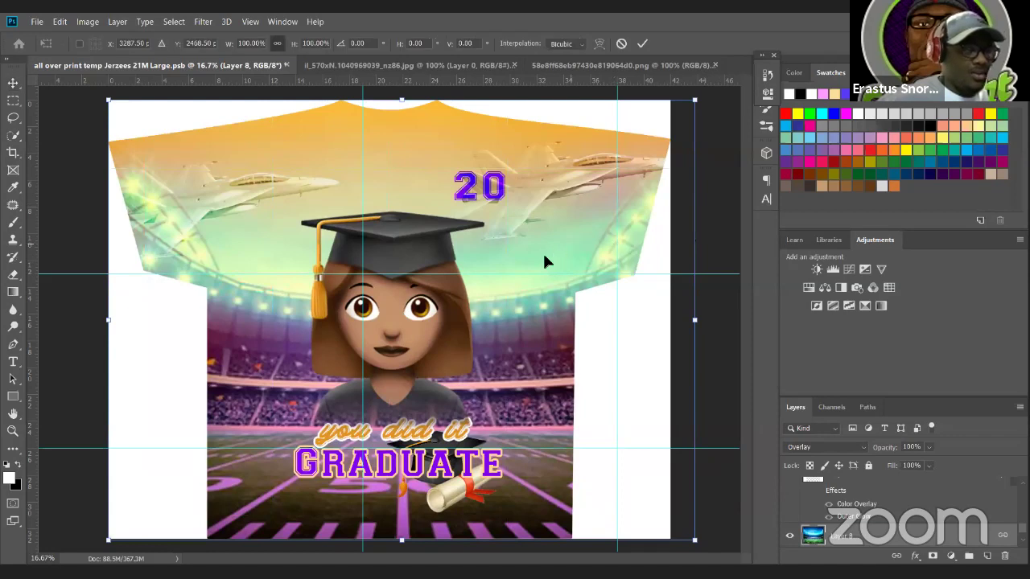
left_click(12, 101)
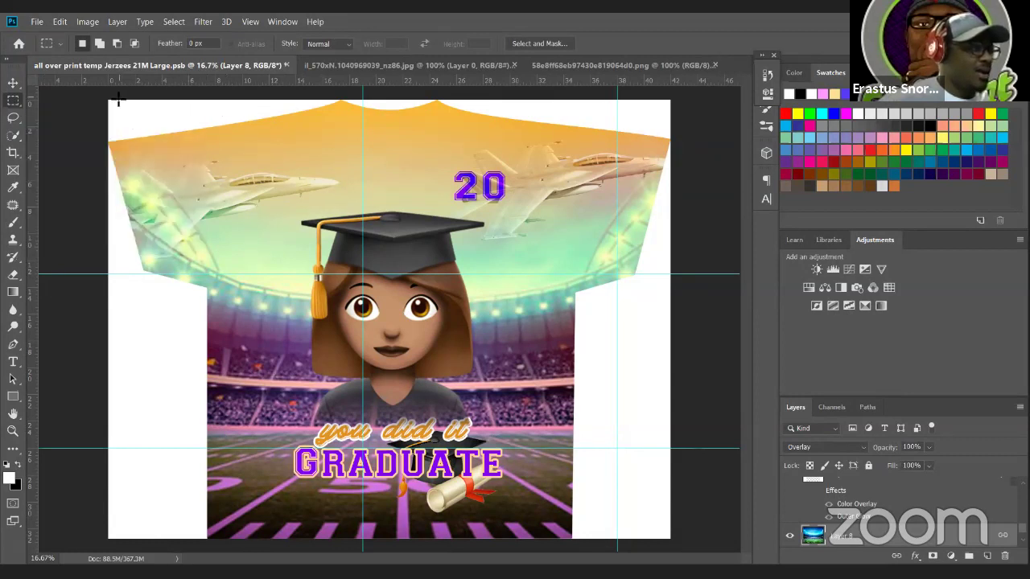
- Marquee and nudge the top-left sleeve panel, deselect, then select the top image layer
left_click_drag(110, 98, 363, 274)
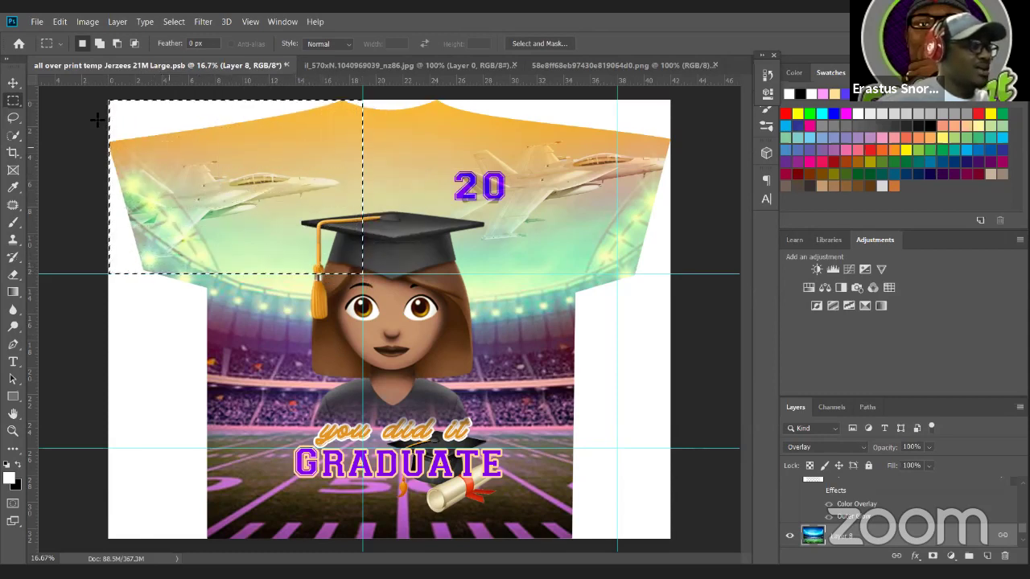
left_click(13, 83)
mouse_move(239, 199)
left_mouse_down()
mouse_move(202, 202)
mouse_move(269, 199)
mouse_move(239, 196)
left_mouse_up()
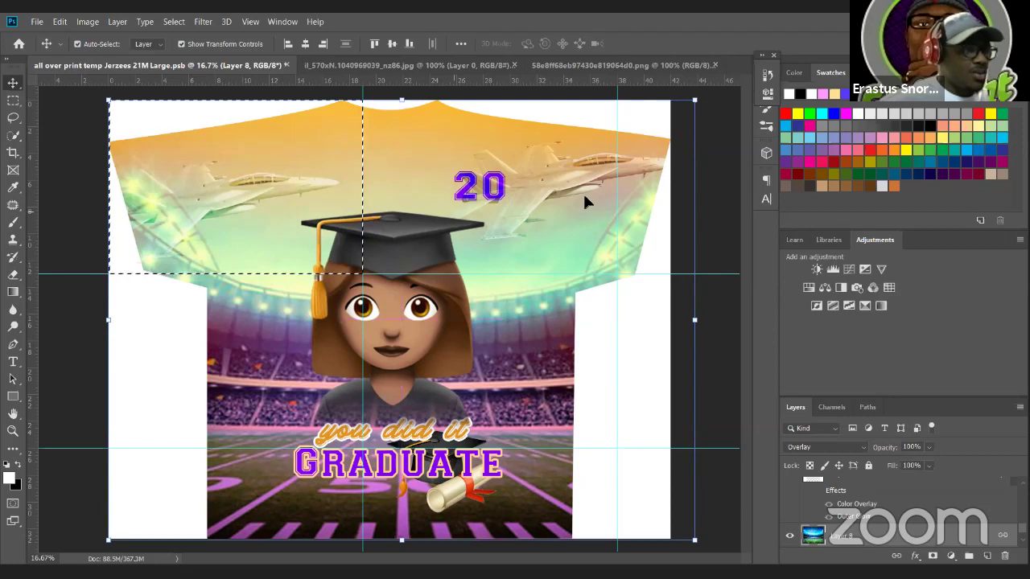
key("ctrl+d")
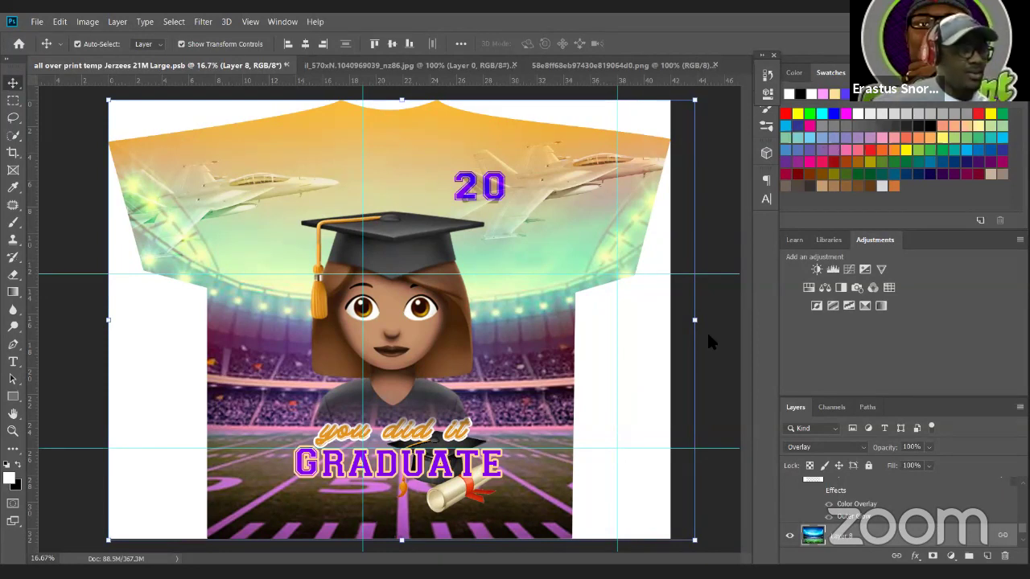
scroll(878, 518, "up", 5)
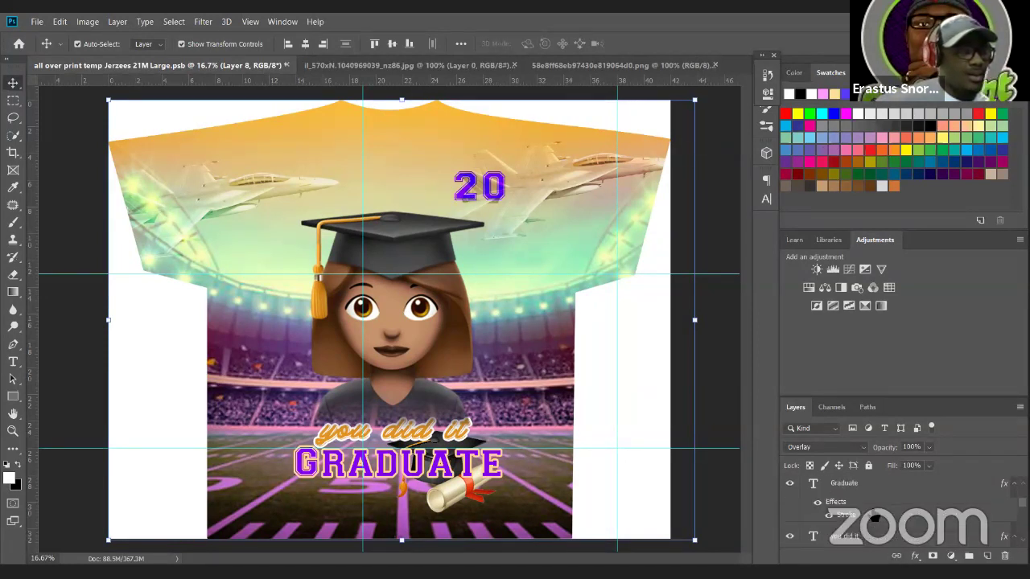
left_click(907, 487)
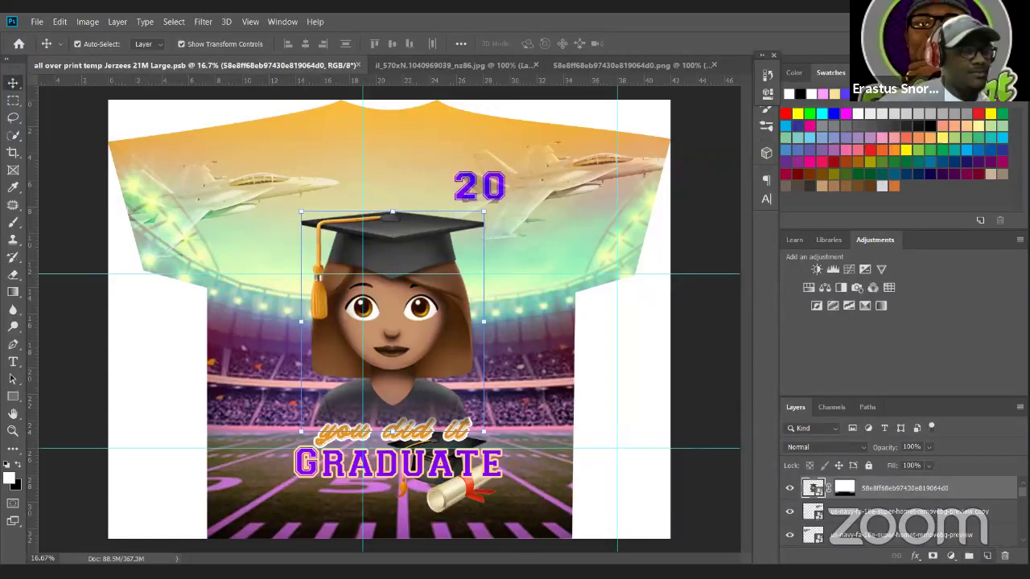
- Merge the visible layers and delete the leftover hidden layer
right_click(932, 497)
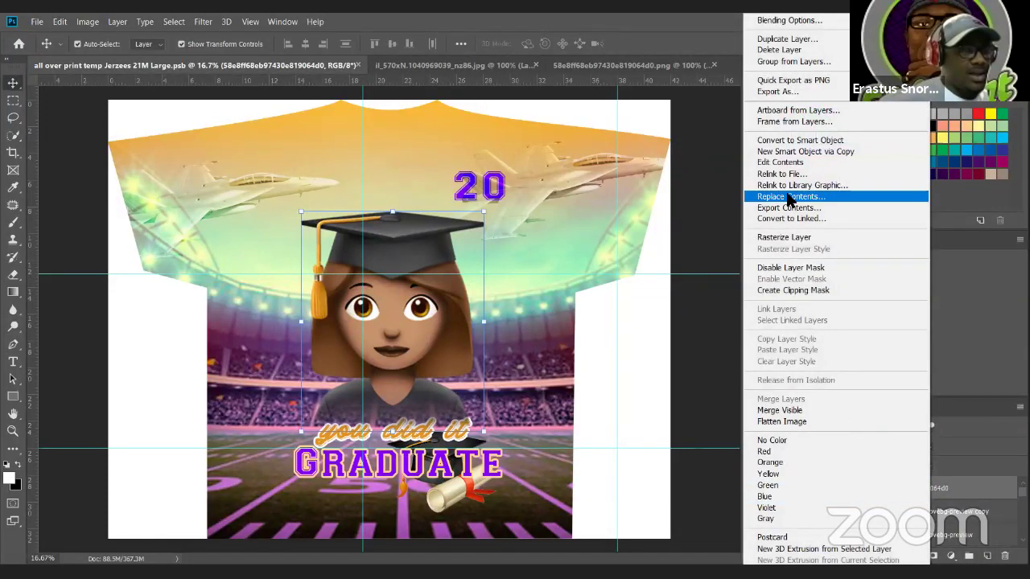
left_click(802, 410)
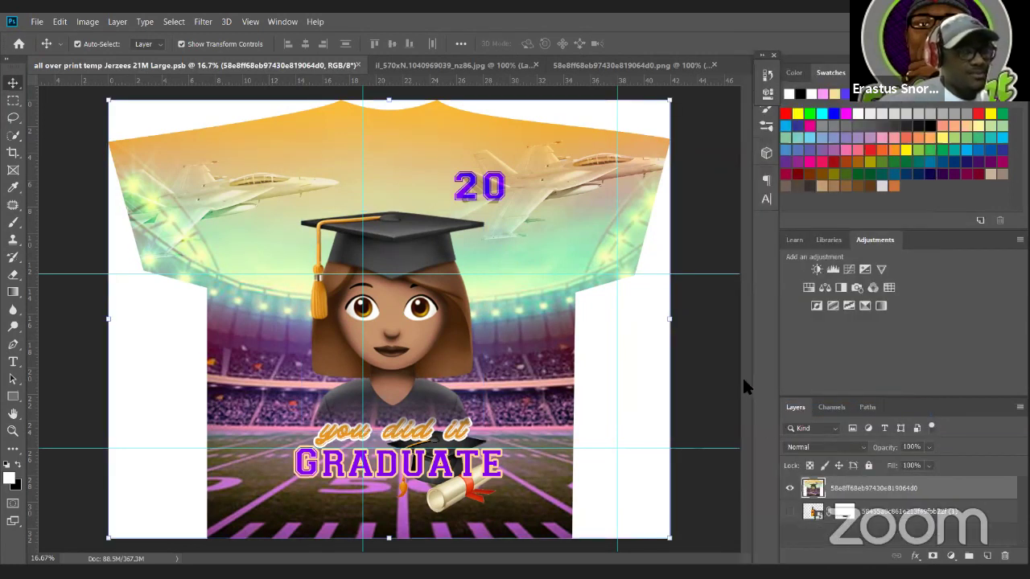
left_click(849, 538)
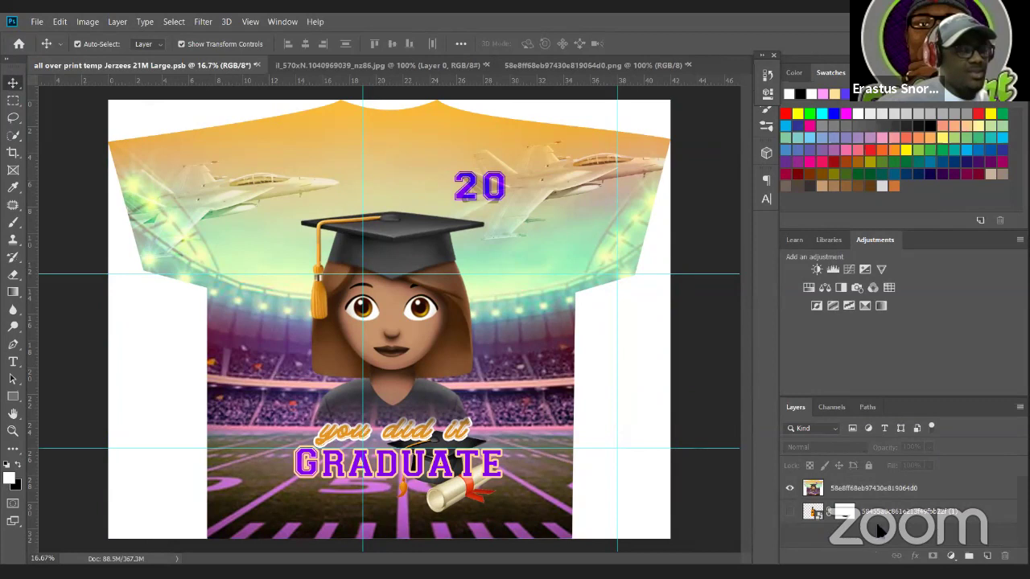
left_click(878, 527)
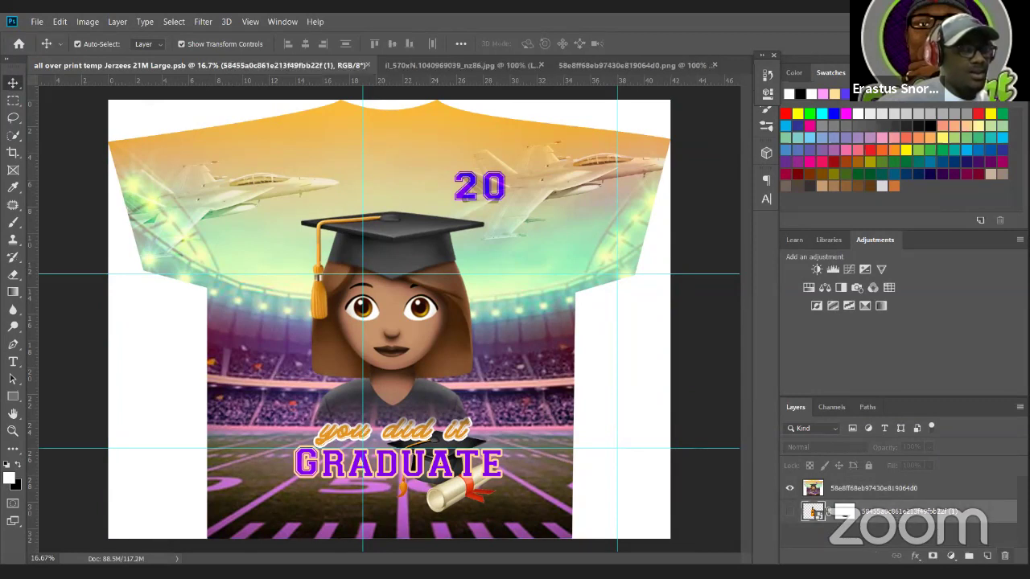
key("Delete")
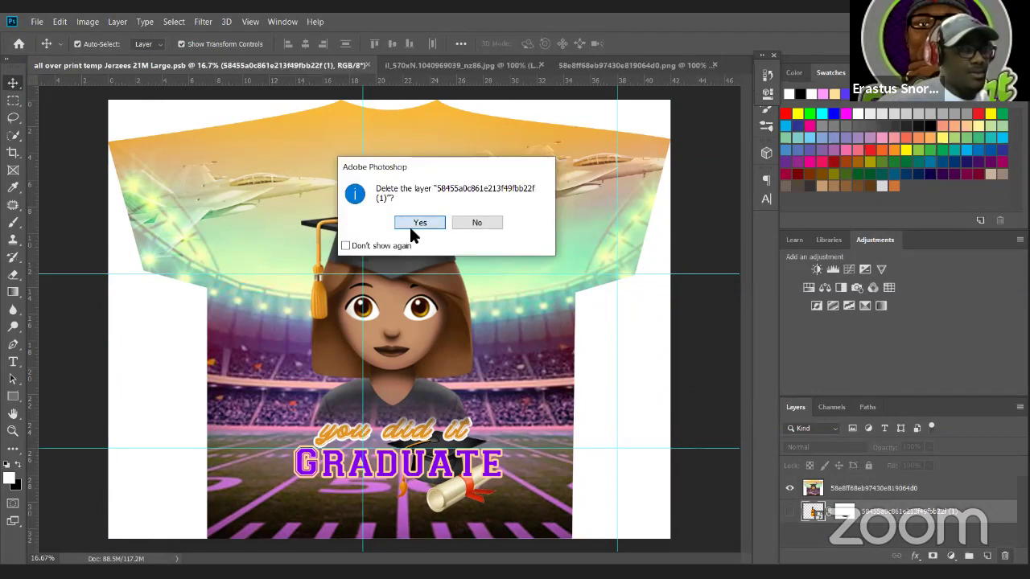
left_click(412, 226)
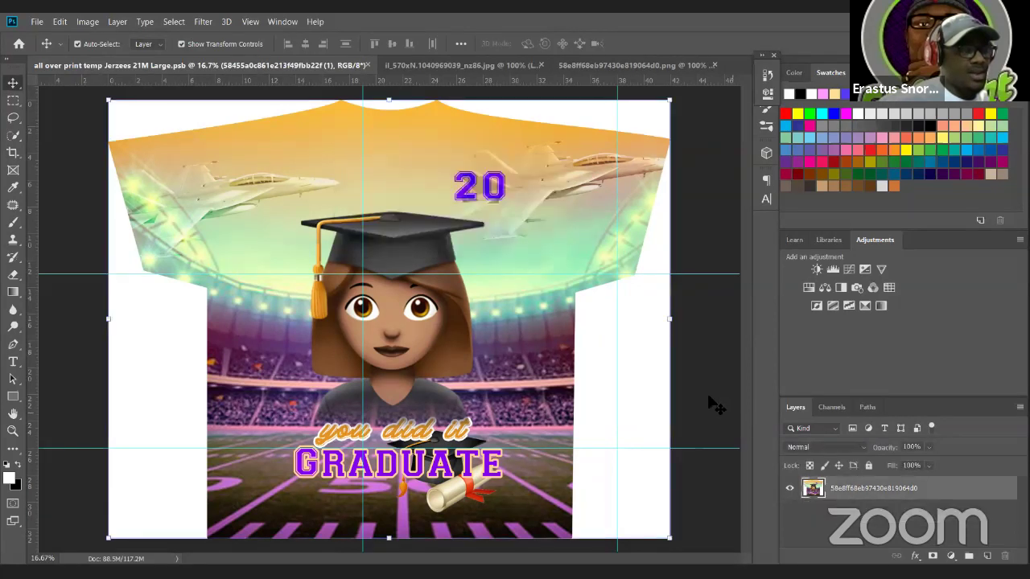
- Marquee the upper-left sleeve area and make the merged artwork layer active
left_click(13, 101)
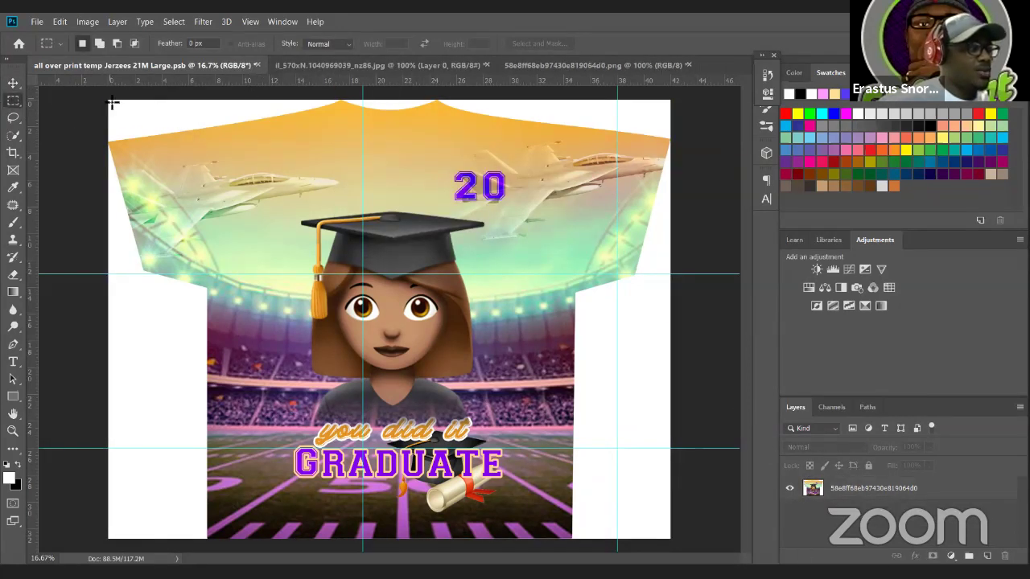
left_click_drag(111, 101, 363, 273)
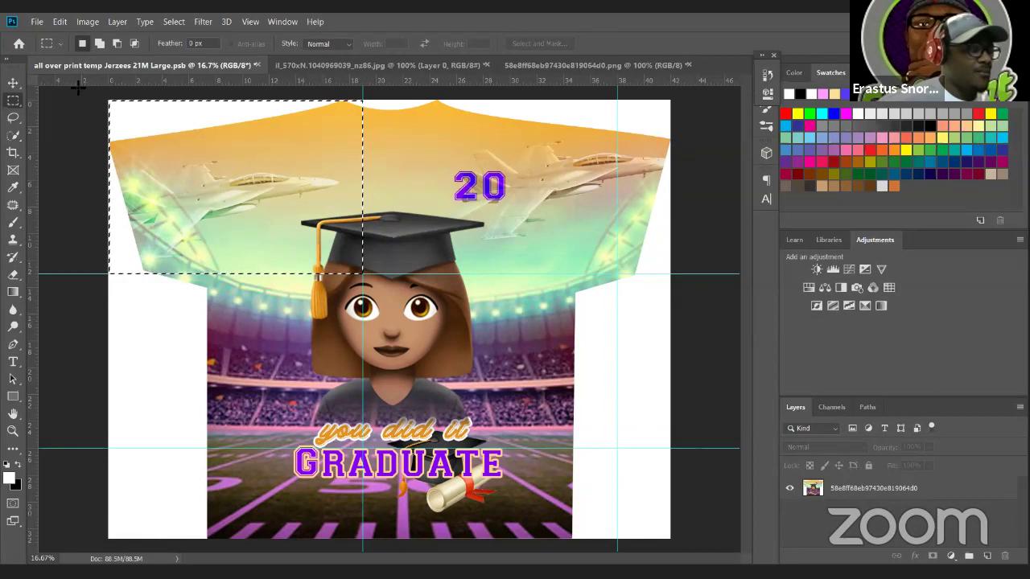
left_click(14, 84)
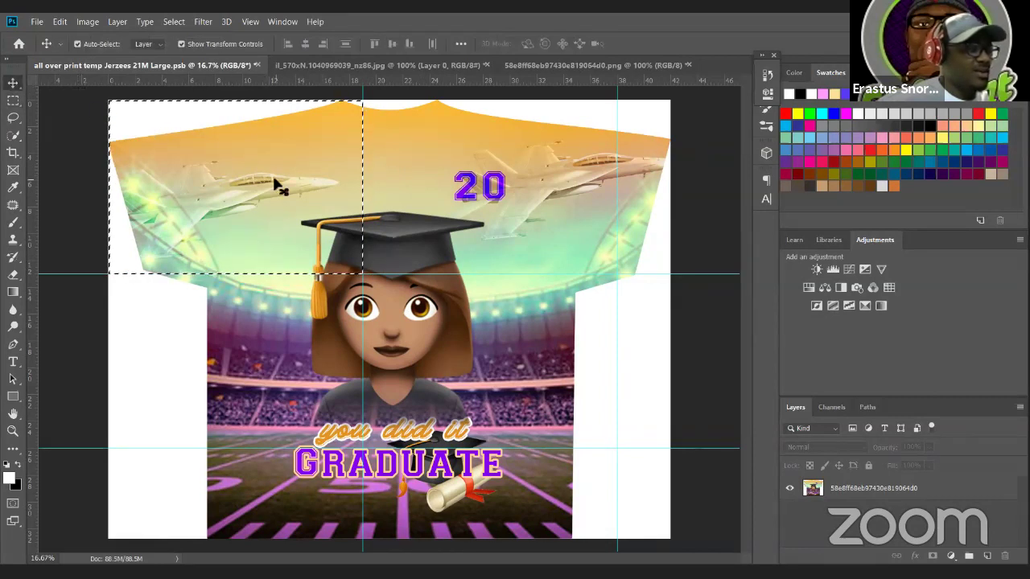
left_click(273, 184)
left_click(461, 224)
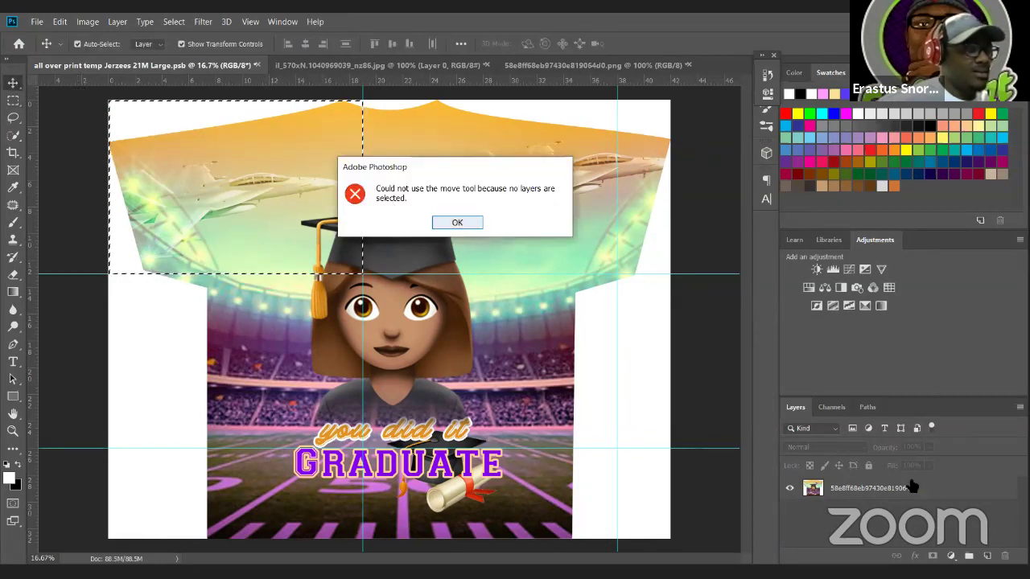
left_click(917, 490)
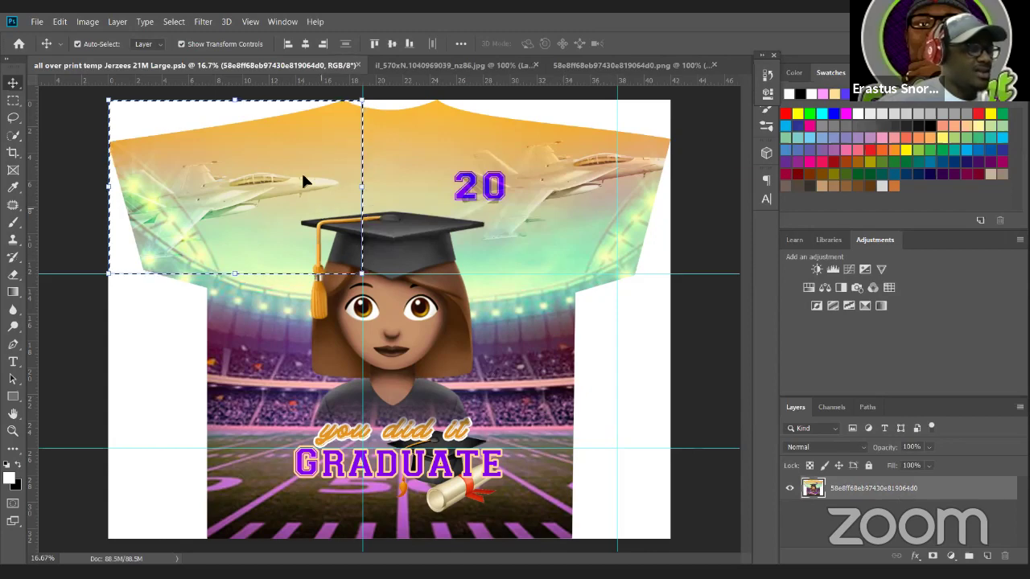
- Drag the selected sleeve section downward, then start a new document with Ctrl+N
left_click_drag(287, 191, 289, 251)
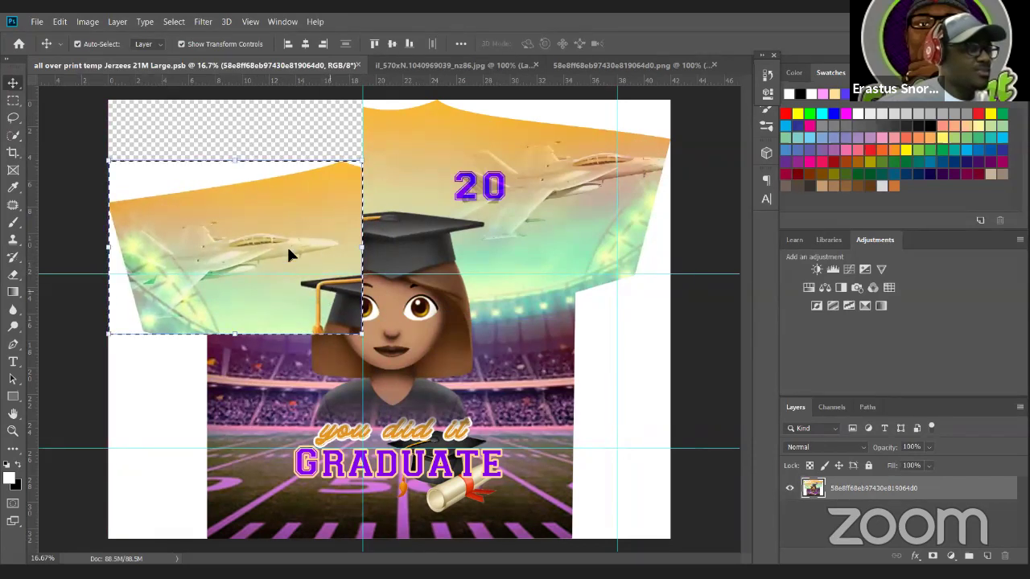
left_click(36, 22)
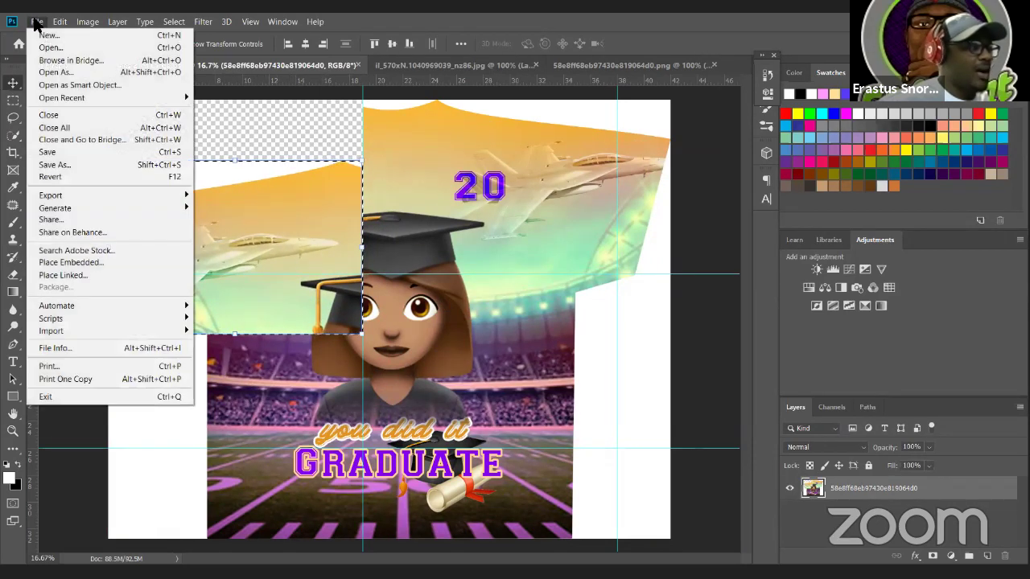
key("Escape")
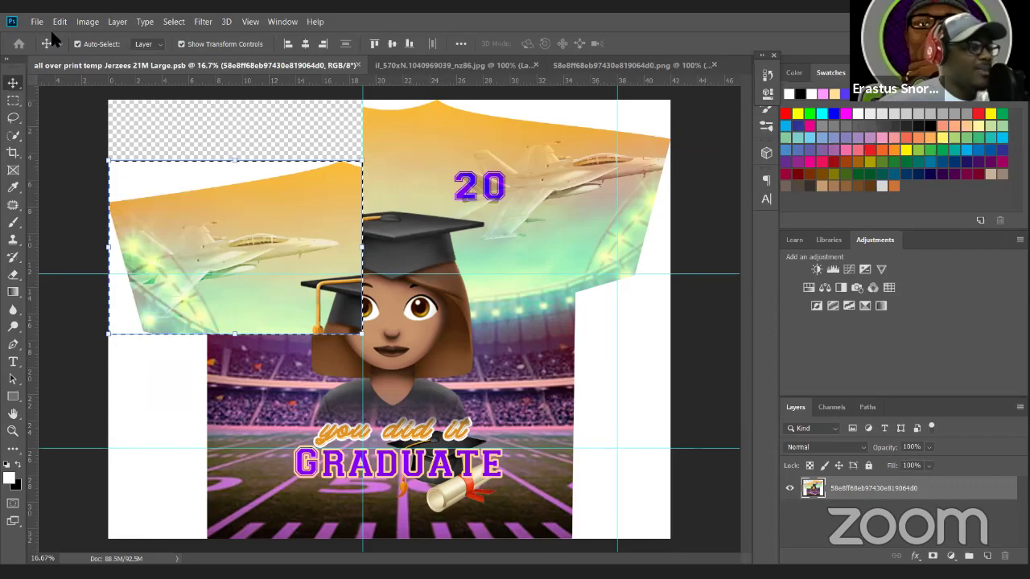
key("ctrl+n")
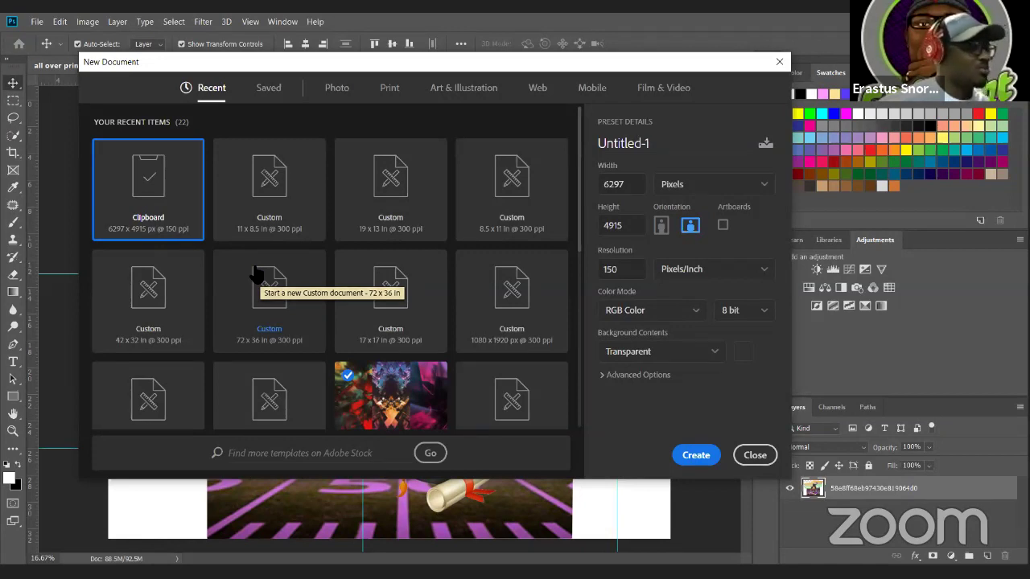
- Create a portrait 13 x 19 in, 300 ppi CMYK document, then move the shirt selection back up
left_click(394, 202)
left_click(660, 225)
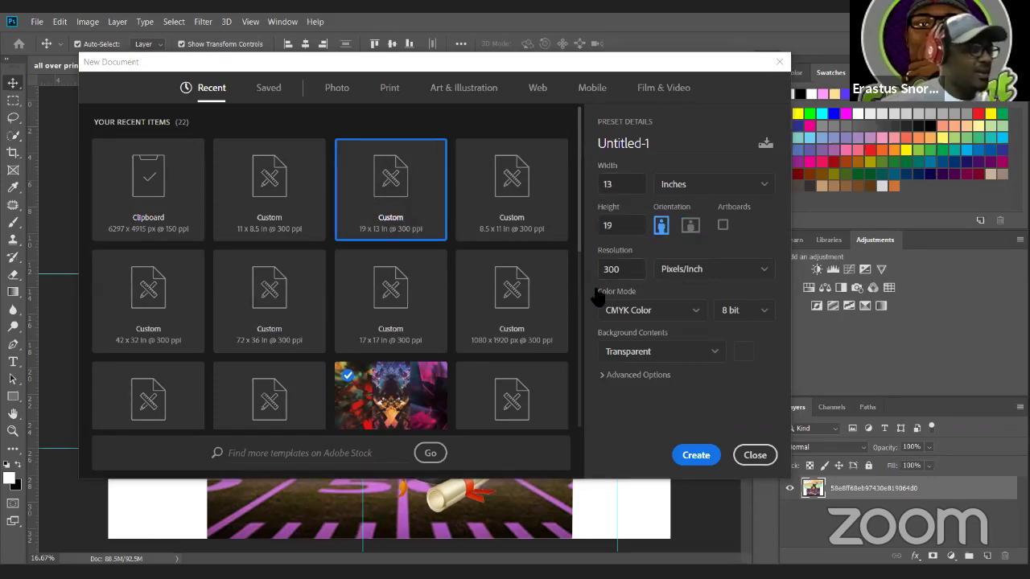
left_click(696, 456)
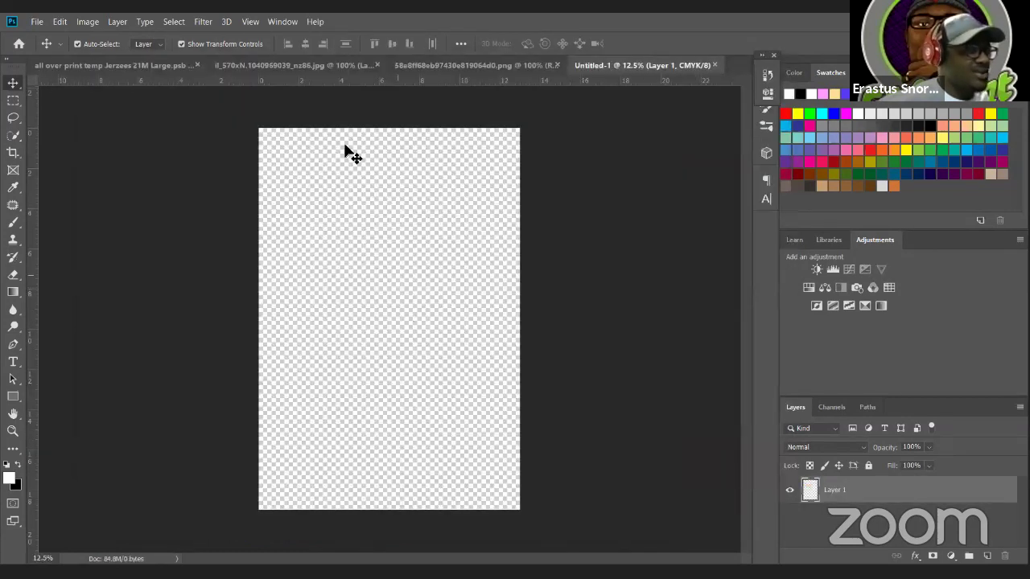
left_click(116, 64)
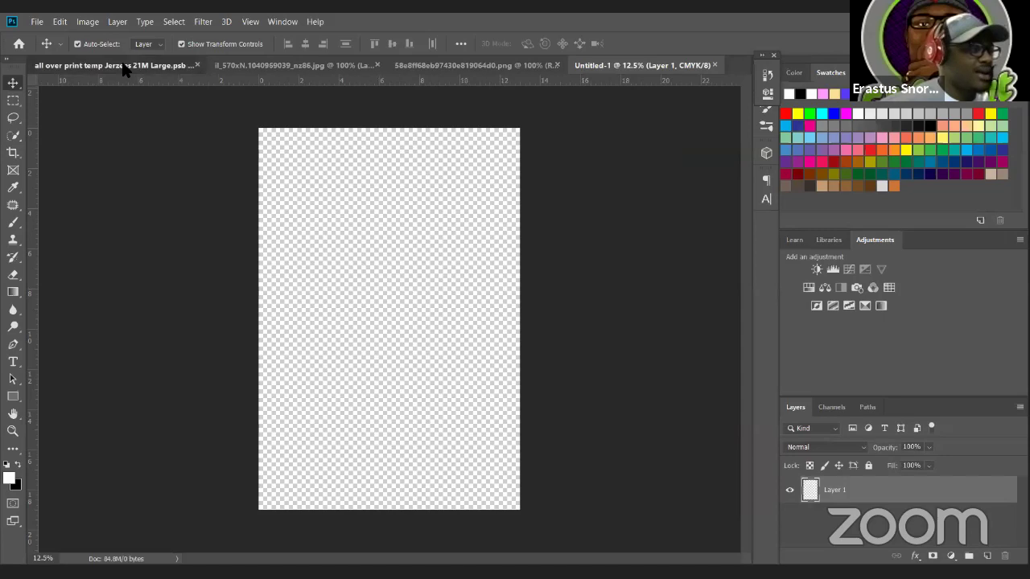
left_click_drag(304, 229, 306, 177)
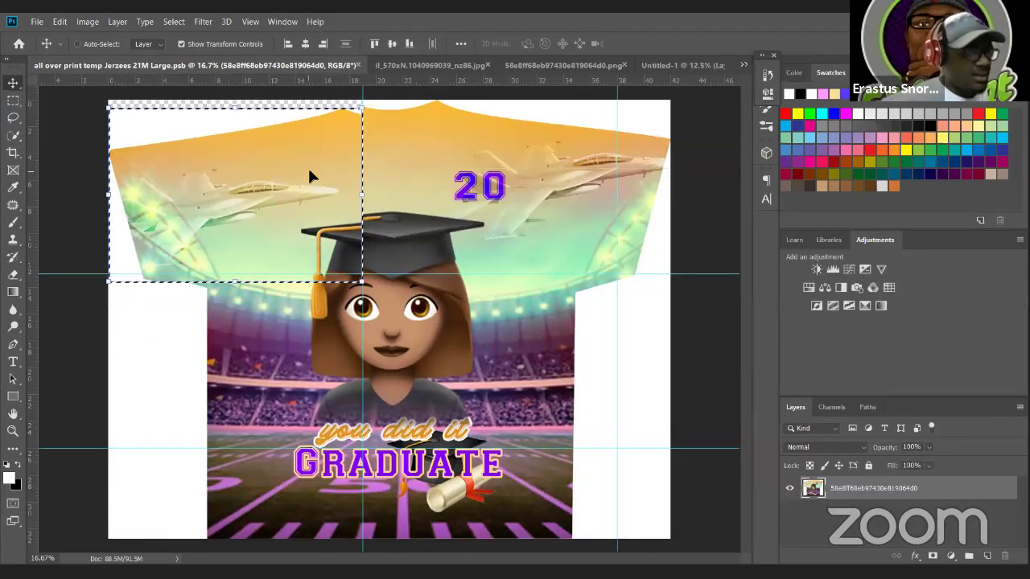
- Copy the upper-left sleeve section and paste it into Untitled-1
key("ctrl+z")
key("ctrl+shift+z")
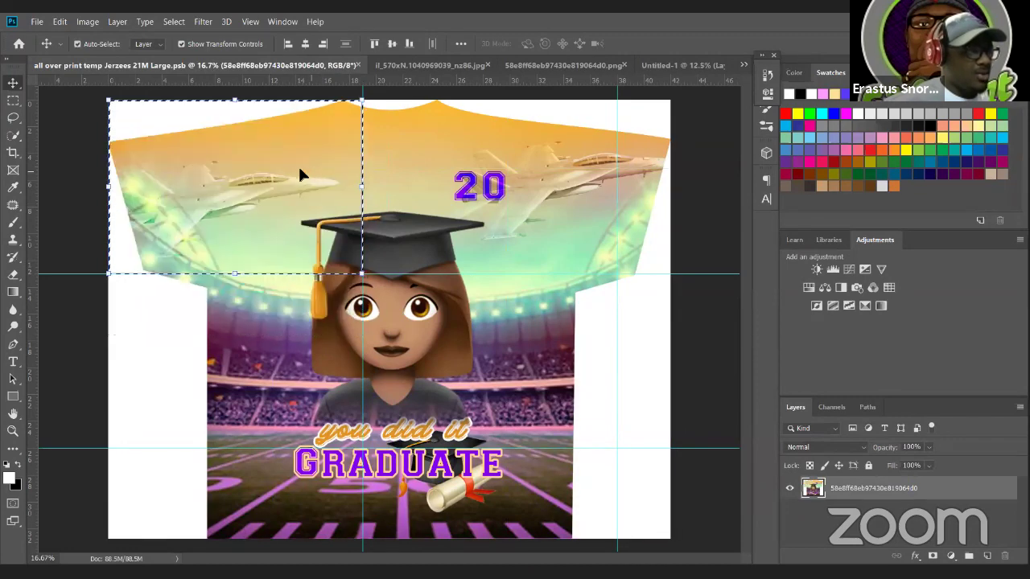
left_click(60, 21)
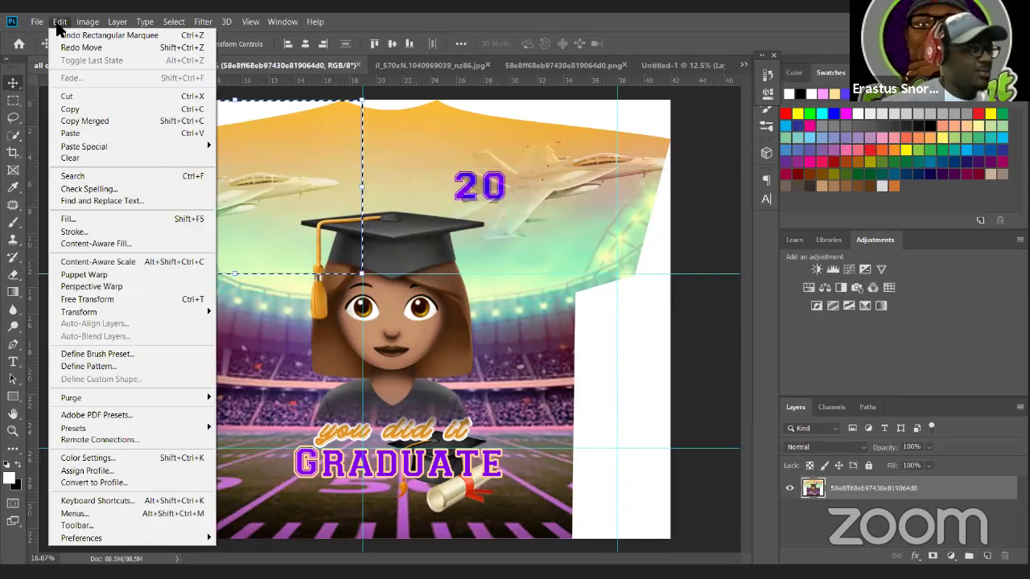
left_click(71, 108)
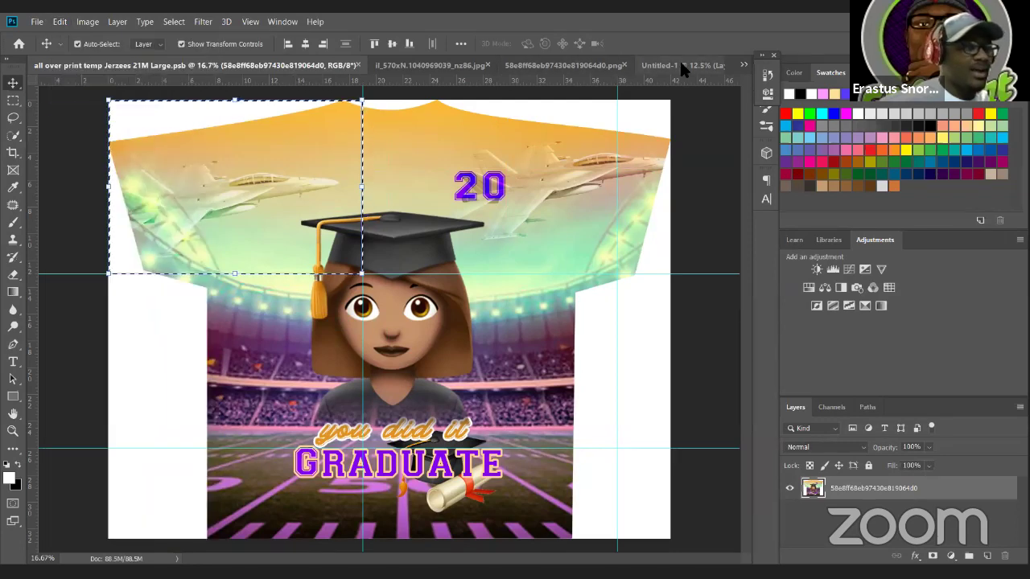
left_click(679, 63)
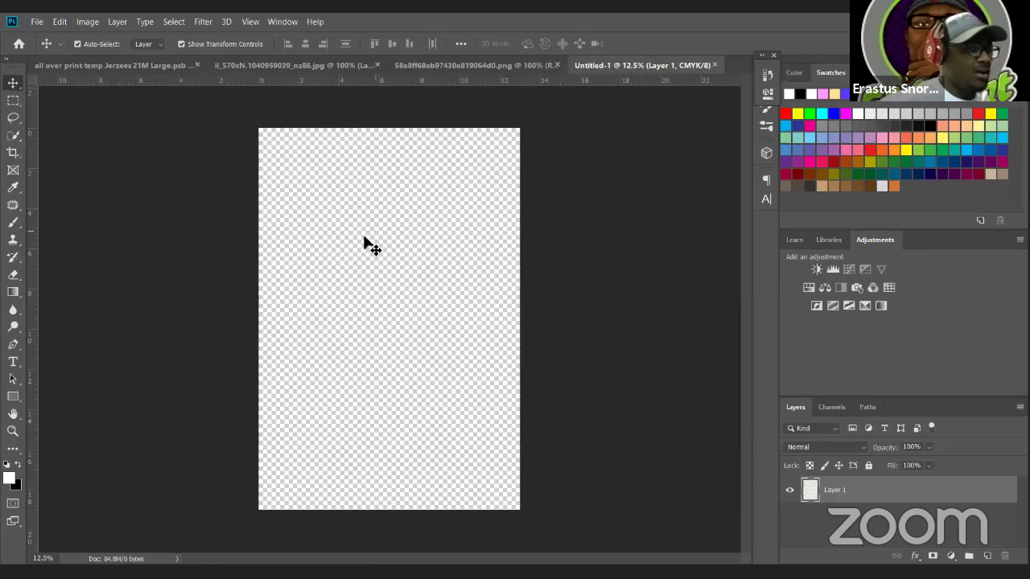
left_click(364, 243)
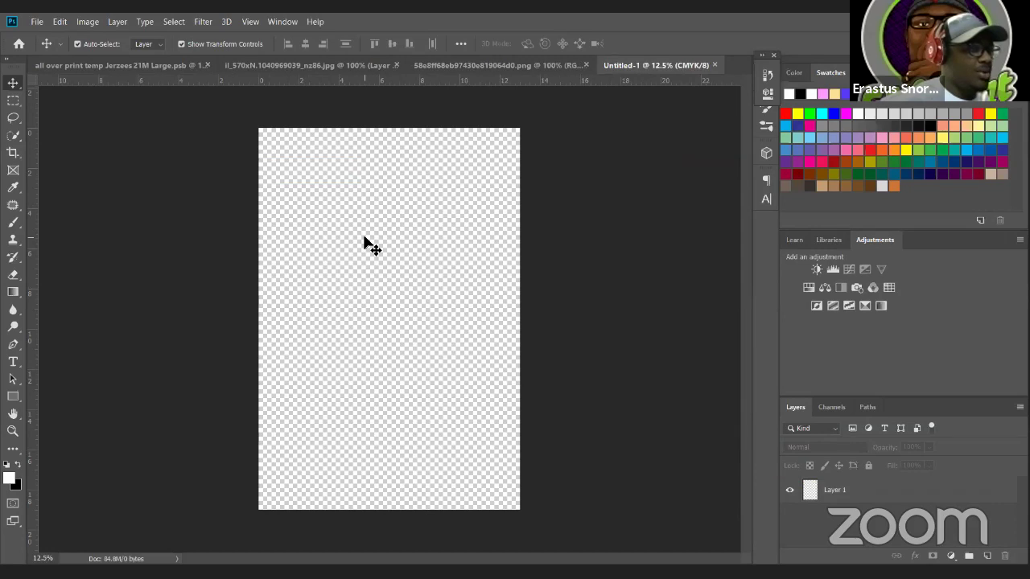
key("ctrl")
key("ctrl+z")
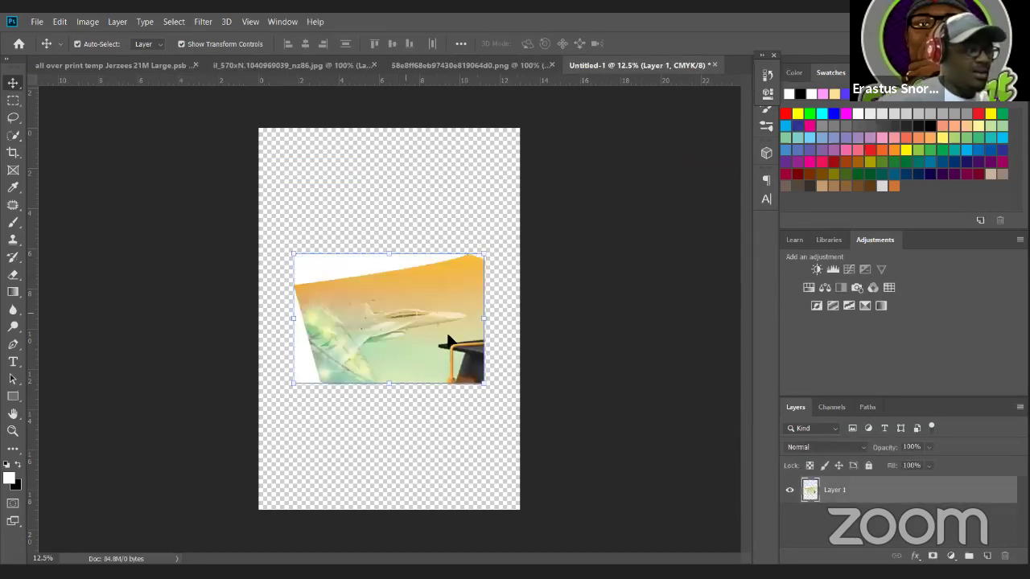
- Rotate the pasted section 90° and move it to the page's top-left corner
left_click_drag(425, 320, 425, 236)
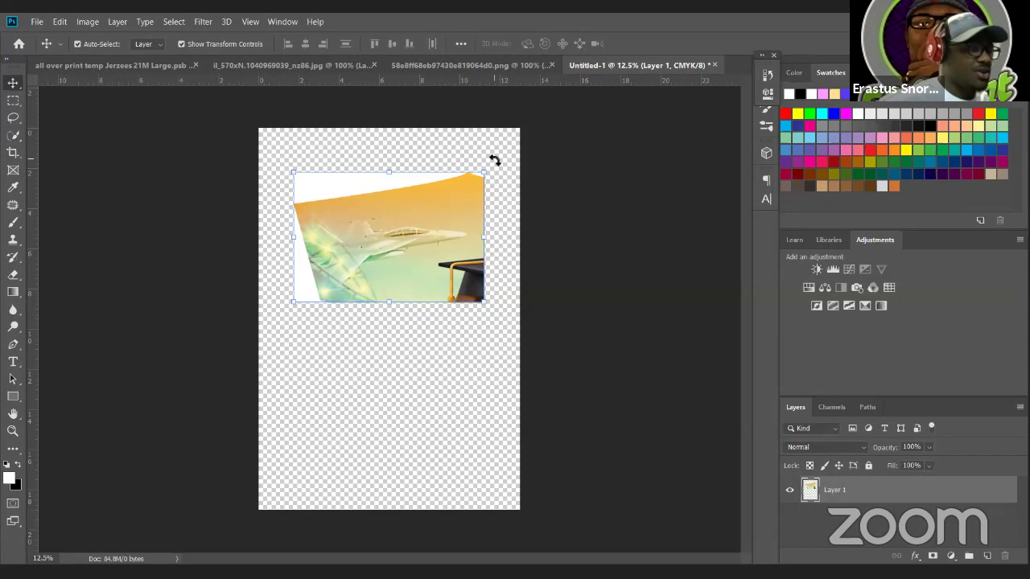
left_click_drag(494, 162, 453, 317)
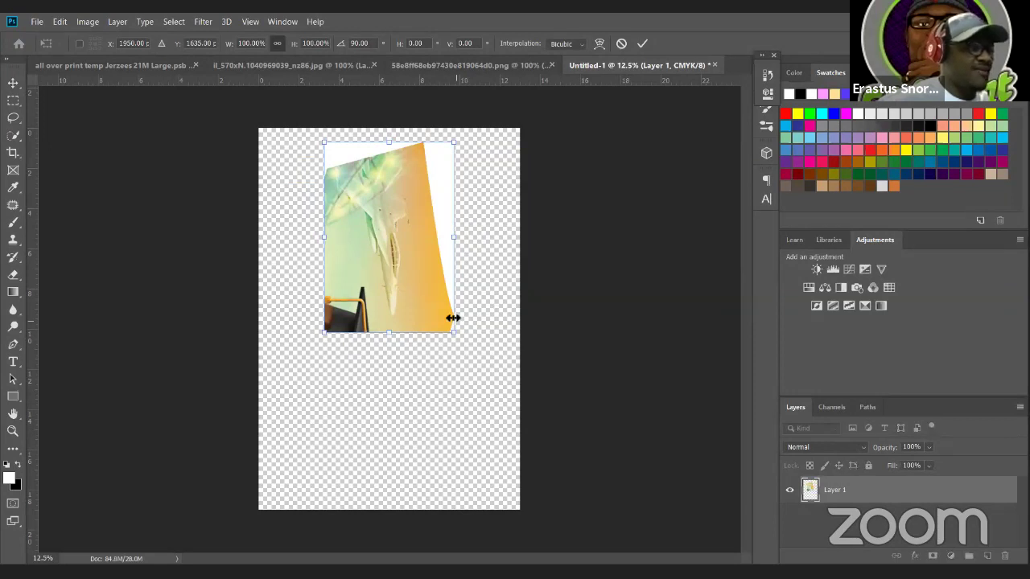
left_click_drag(421, 260, 359, 249)
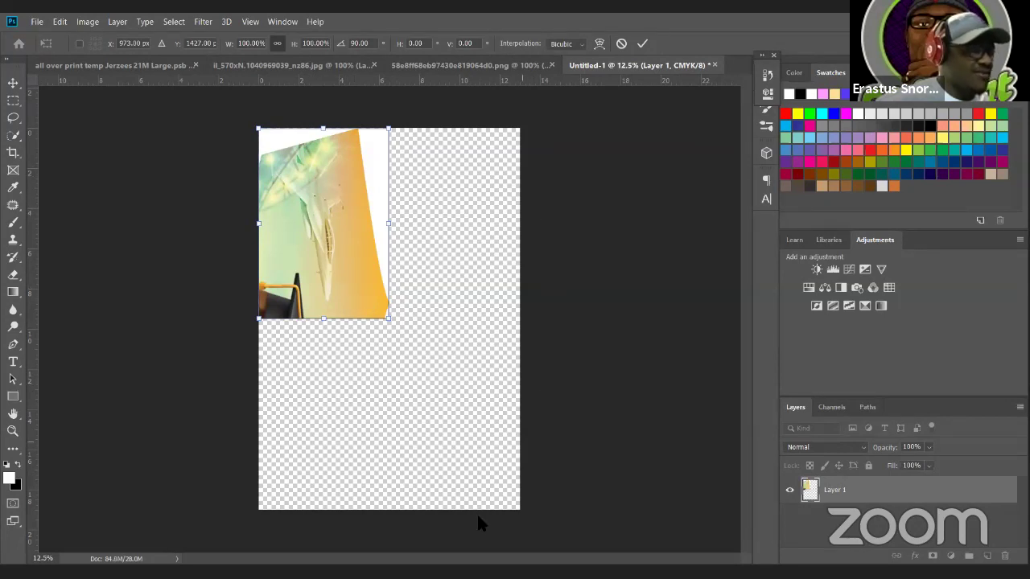
- Scale the panel to about 206% so it fills the 13 x 19 in page
left_click_drag(387, 317, 508, 521)
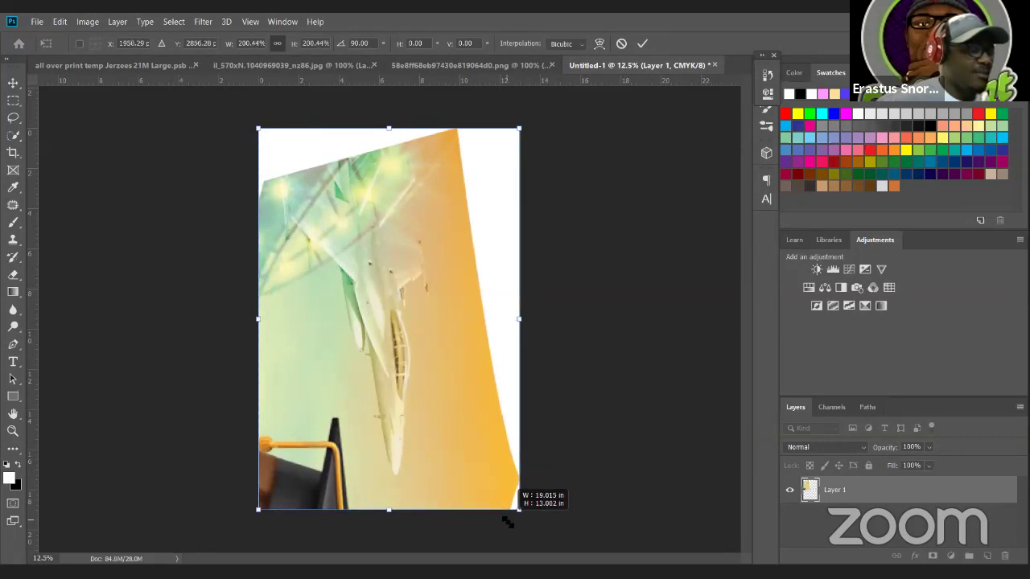
left_click_drag(507, 522, 508, 522)
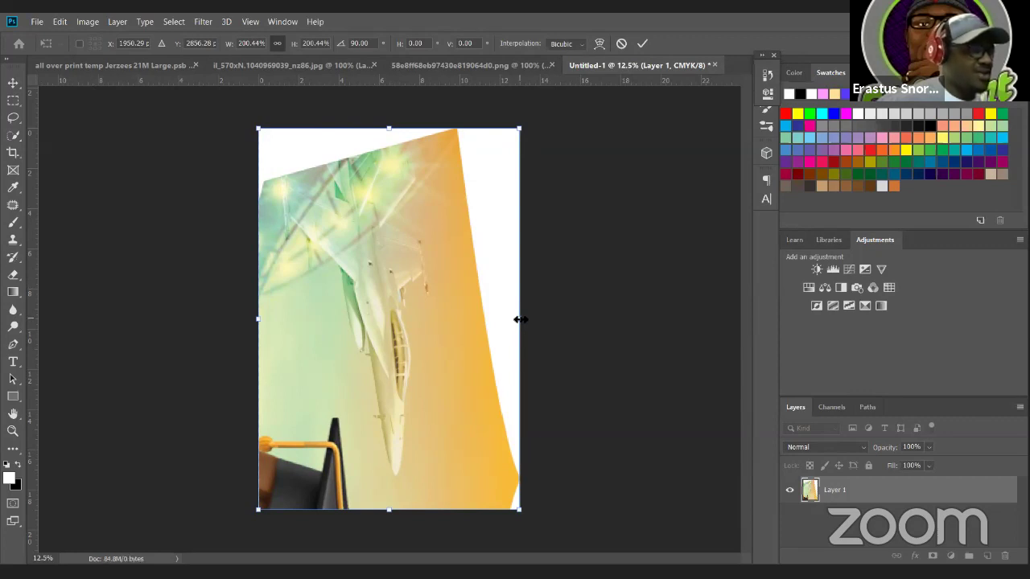
left_click_drag(518, 320, 517, 320)
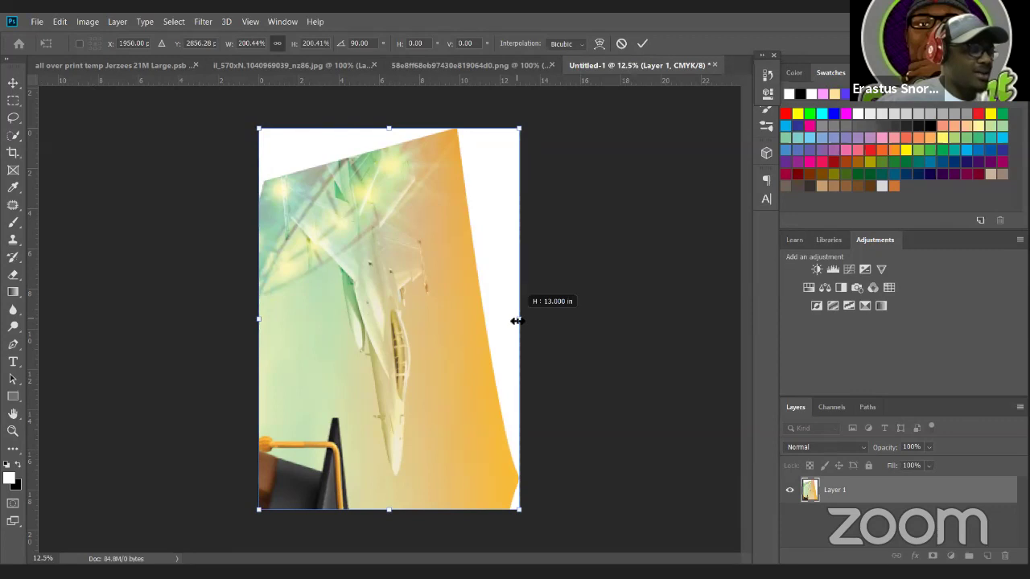
left_click_drag(517, 320, 517, 320)
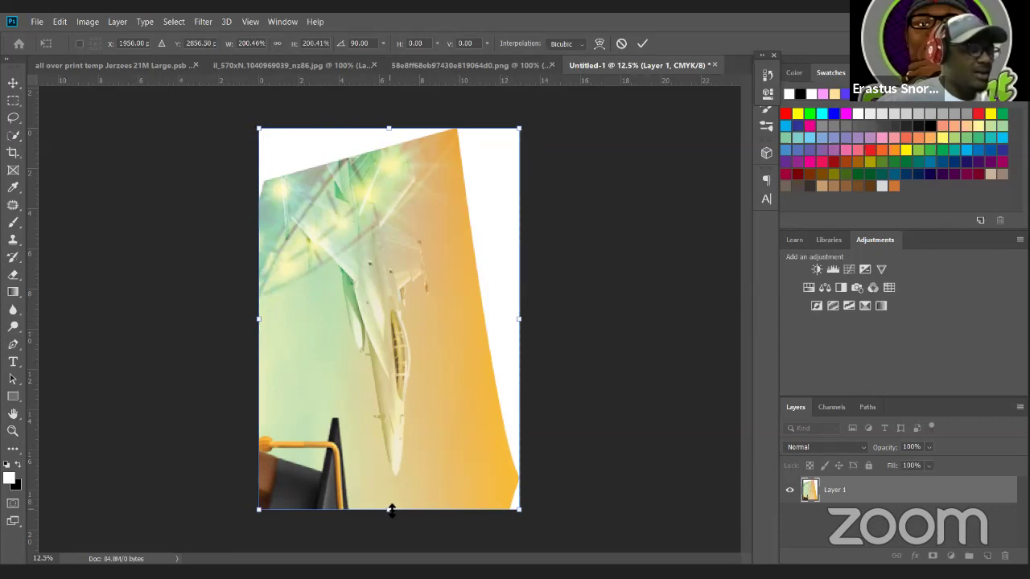
left_click_drag(390, 509, 396, 510)
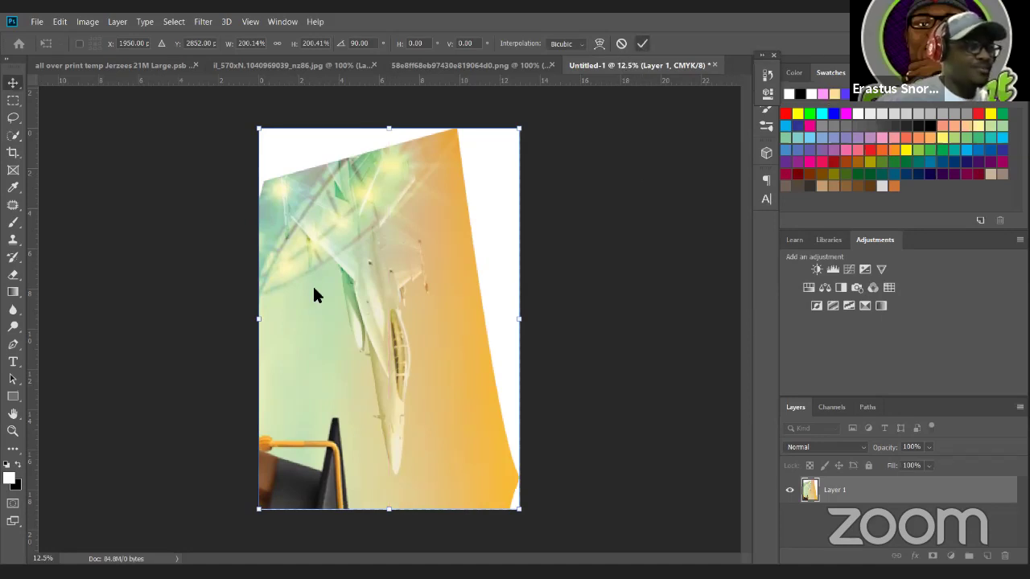
key("Return")
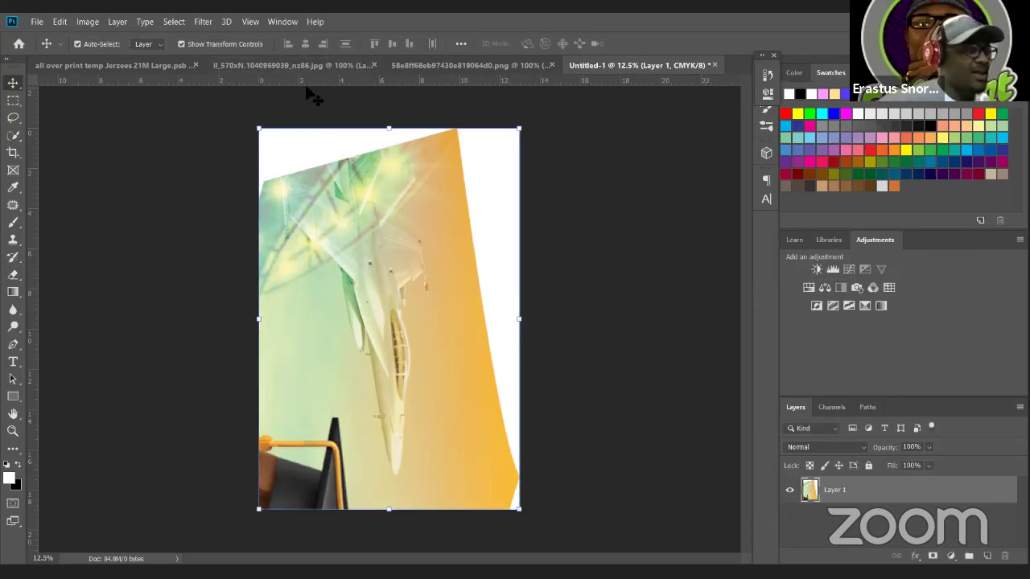
left_click(140, 64)
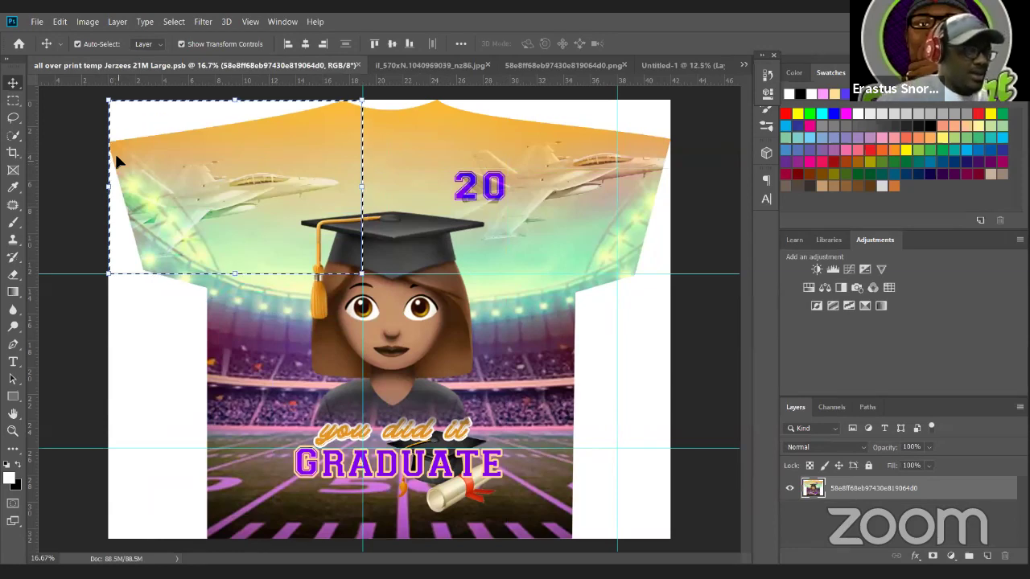
- Deselect, then marquee-select the top-right shirt area with the purple 20 and jet
key("ctrl+d")
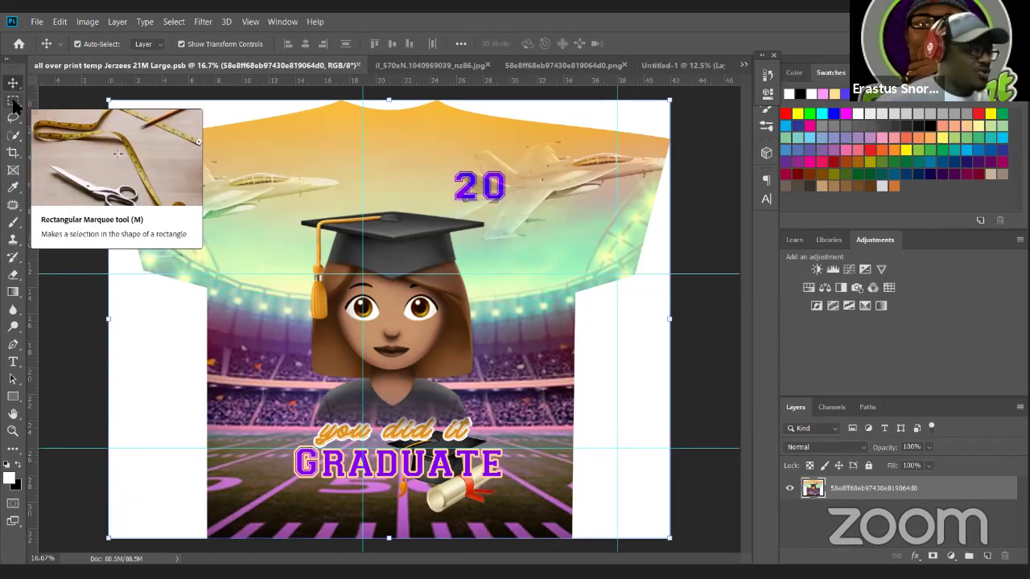
left_click(175, 24)
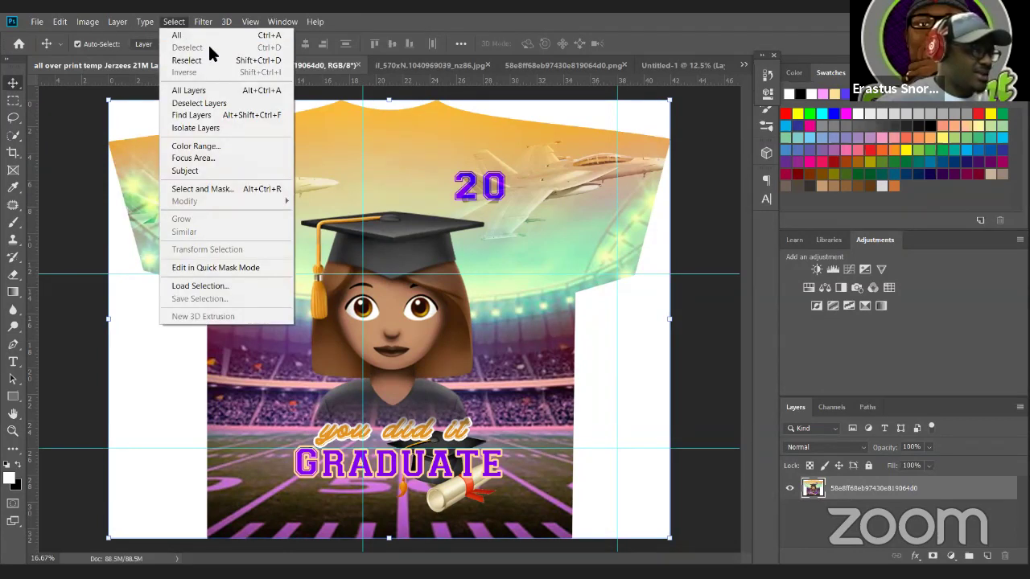
left_click(12, 102)
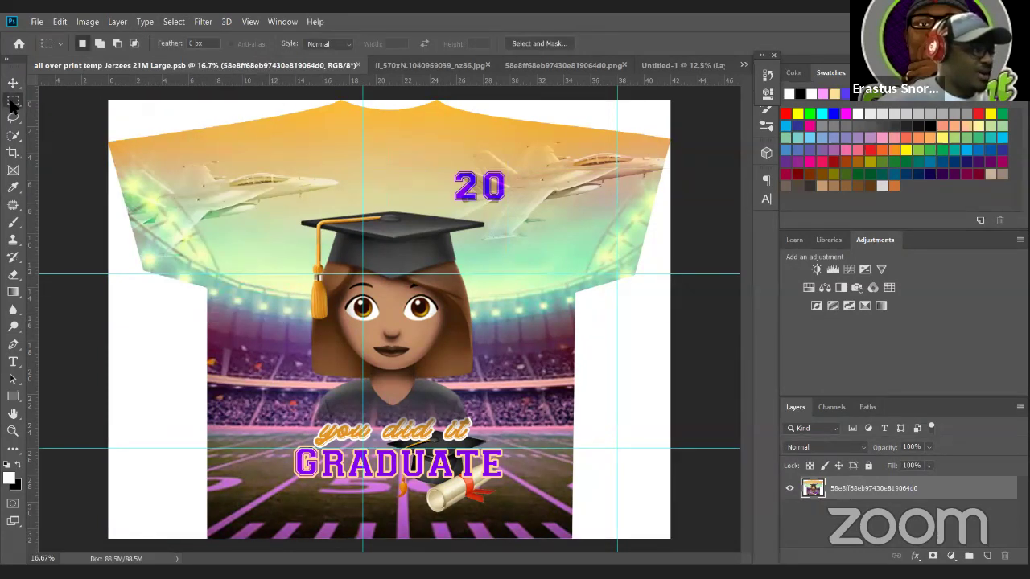
left_click_drag(363, 101, 617, 272)
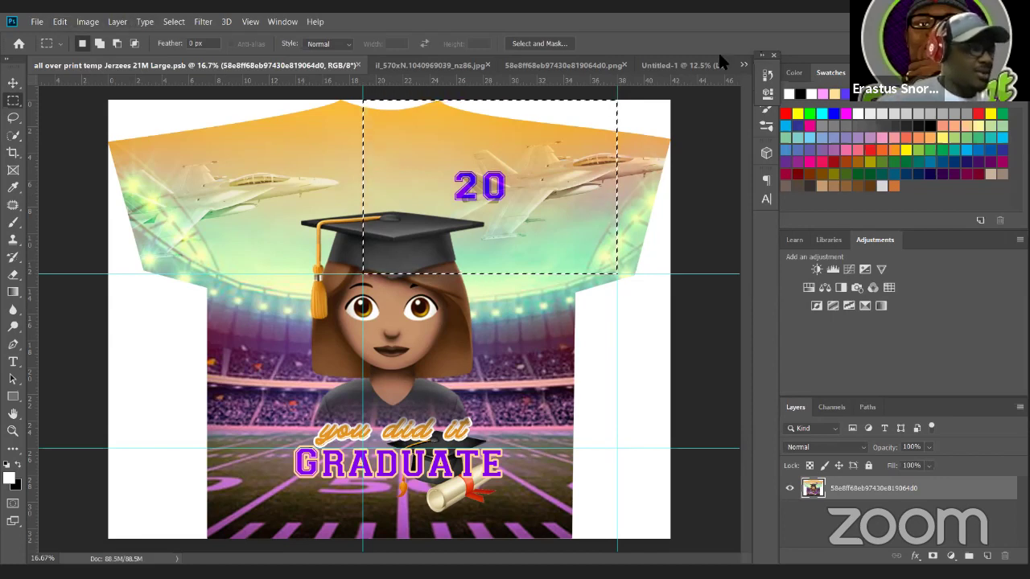
- Paste the copied shirt area into Untitled-1 as Layer 2
left_click(688, 64)
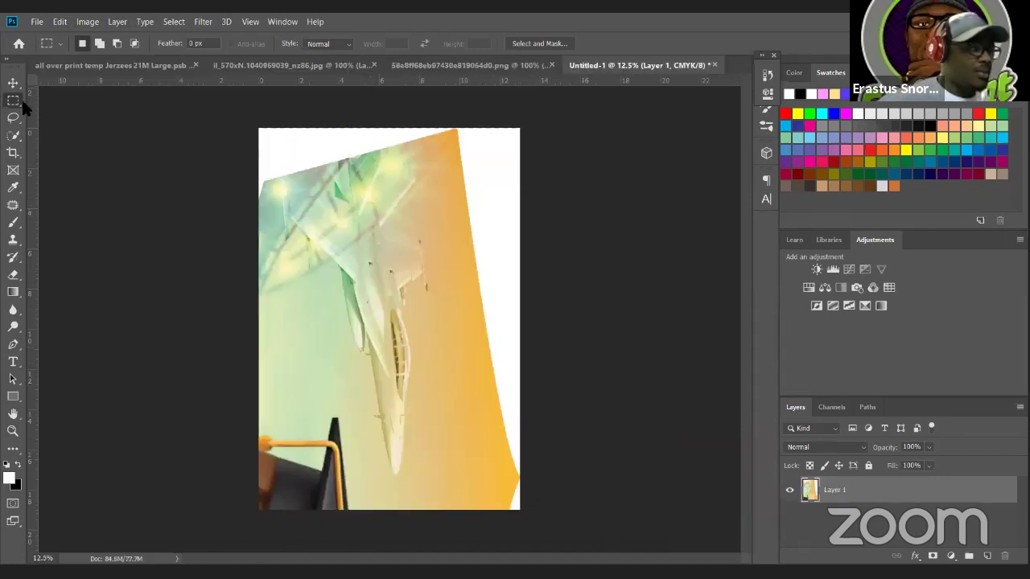
left_click(11, 83)
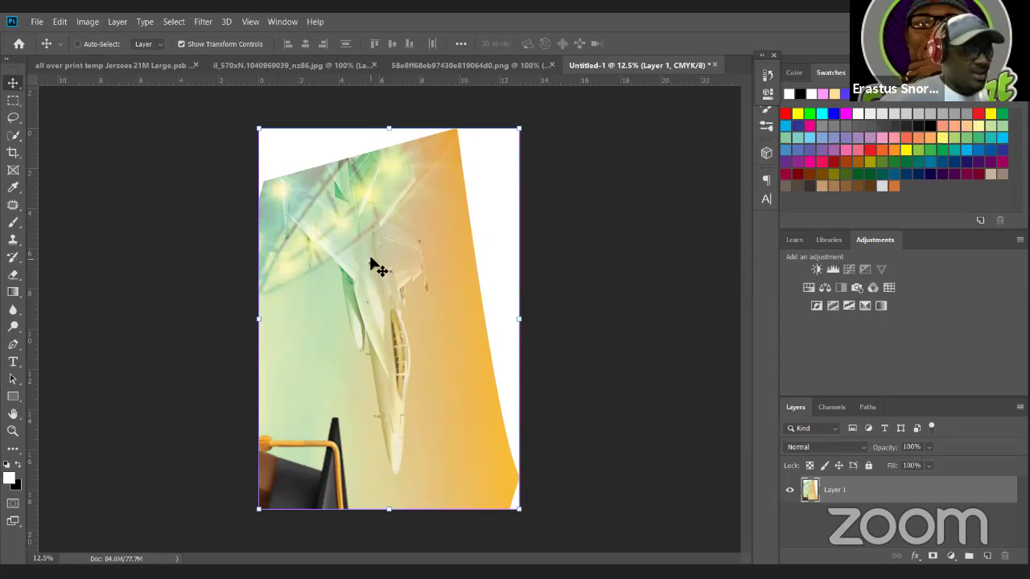
key("ctrl+v")
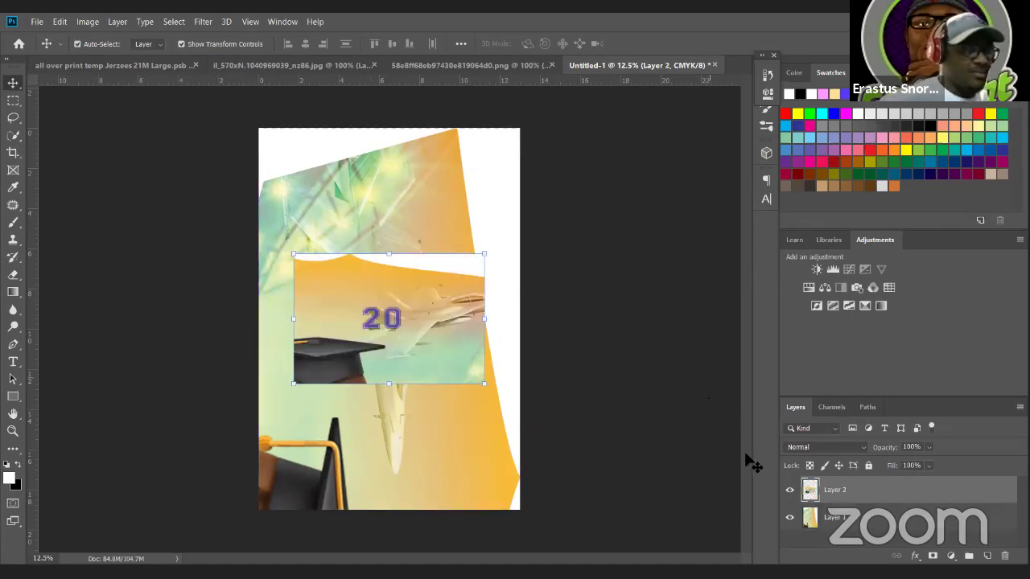
- Hide Layer 1, rotate Layer 2 90° and align it to the page's top-left corner
left_click(789, 517)
left_click_drag(494, 236, 480, 427)
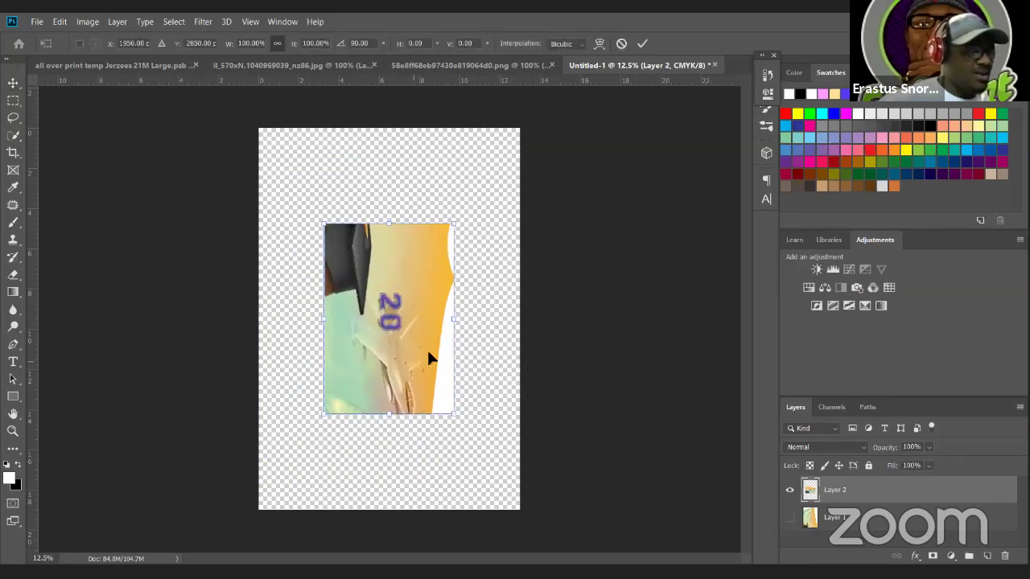
left_click_drag(352, 307, 356, 252)
- Scale the panel 200% to fill the 13-inch page, commit, and return to the shirt design
left_click_drag(388, 319, 535, 499)
left_click_drag(520, 322, 518, 323)
left_click_drag(390, 513, 390, 509)
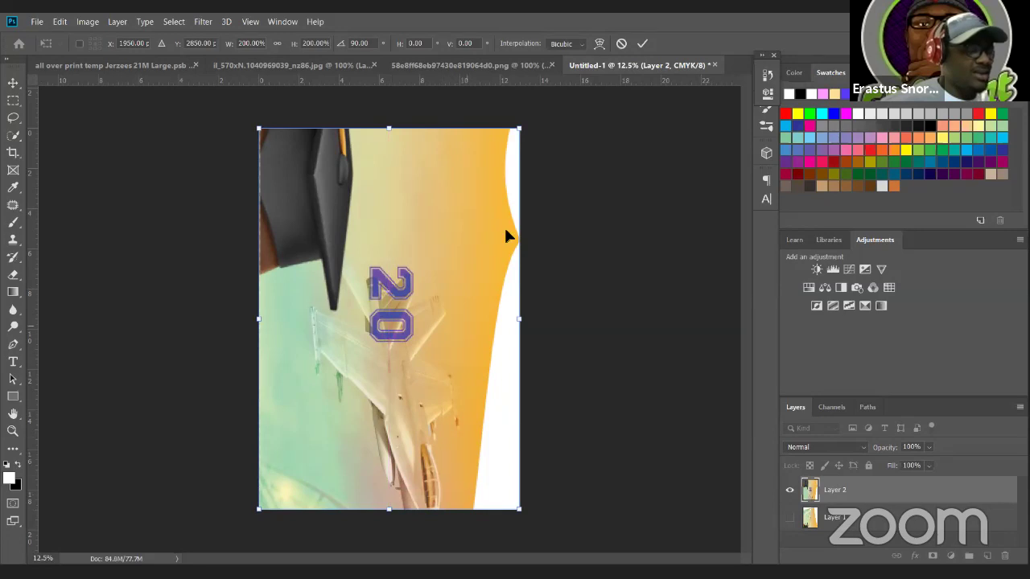
left_click(642, 44)
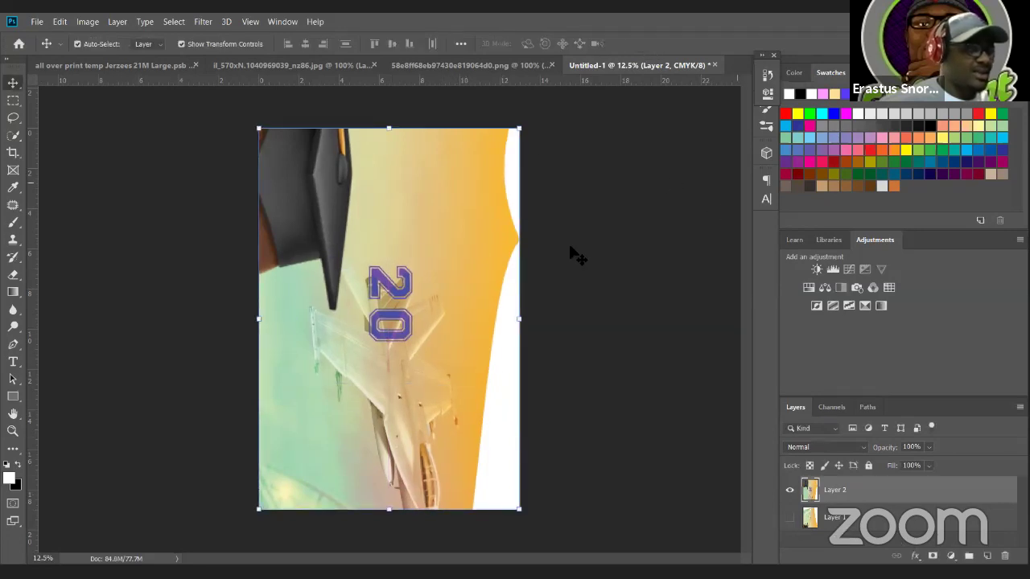
left_click(634, 257)
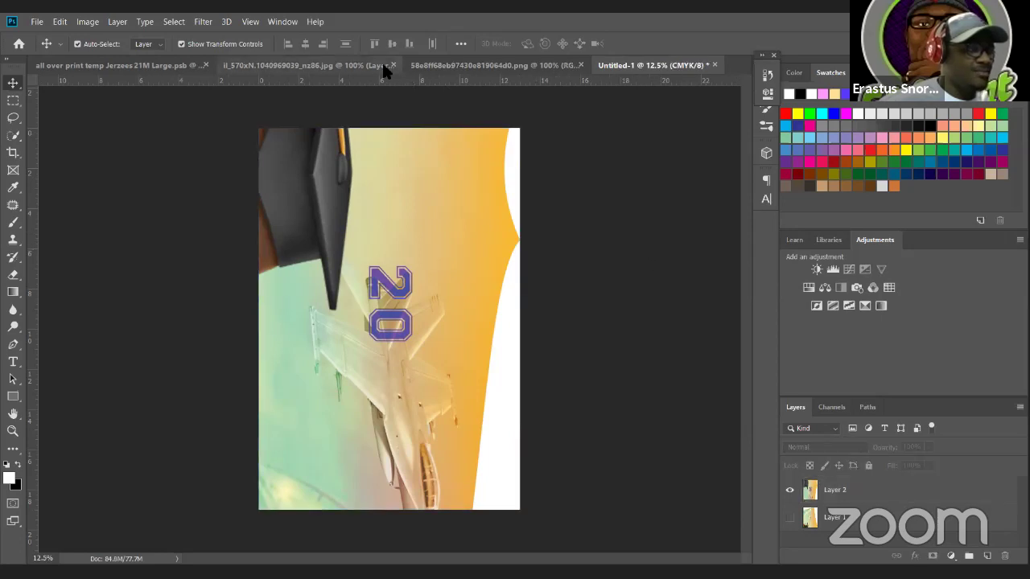
left_click(53, 64)
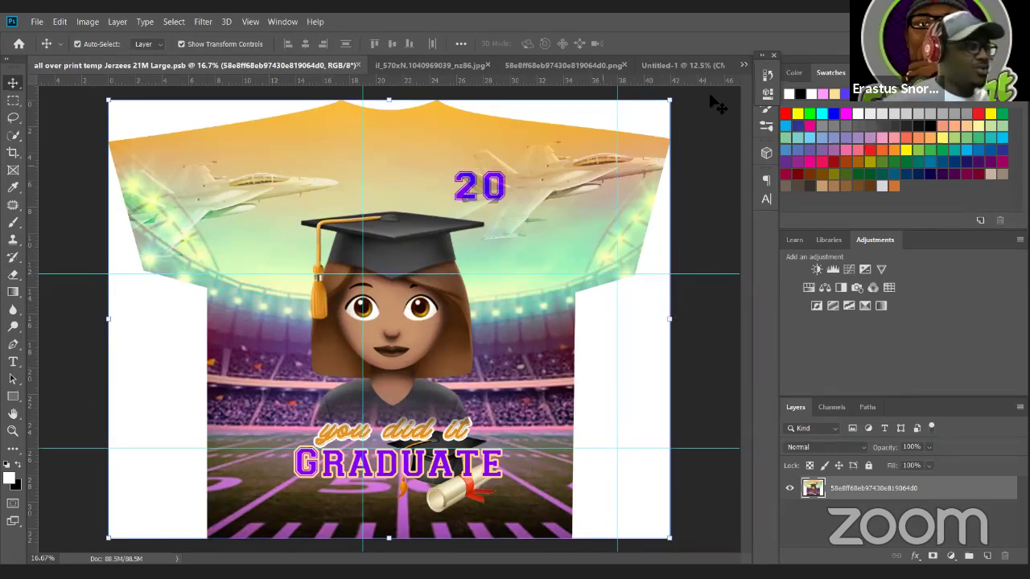
- Switch back to Untitled-1 with the rotated 20 panel, closing the File menu unused
left_click(680, 64)
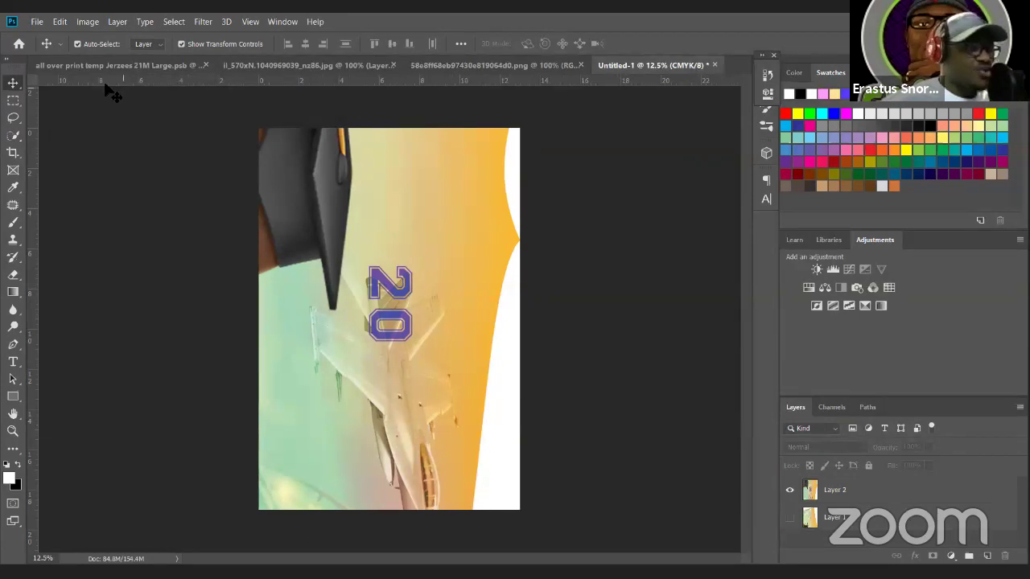
left_click(40, 22)
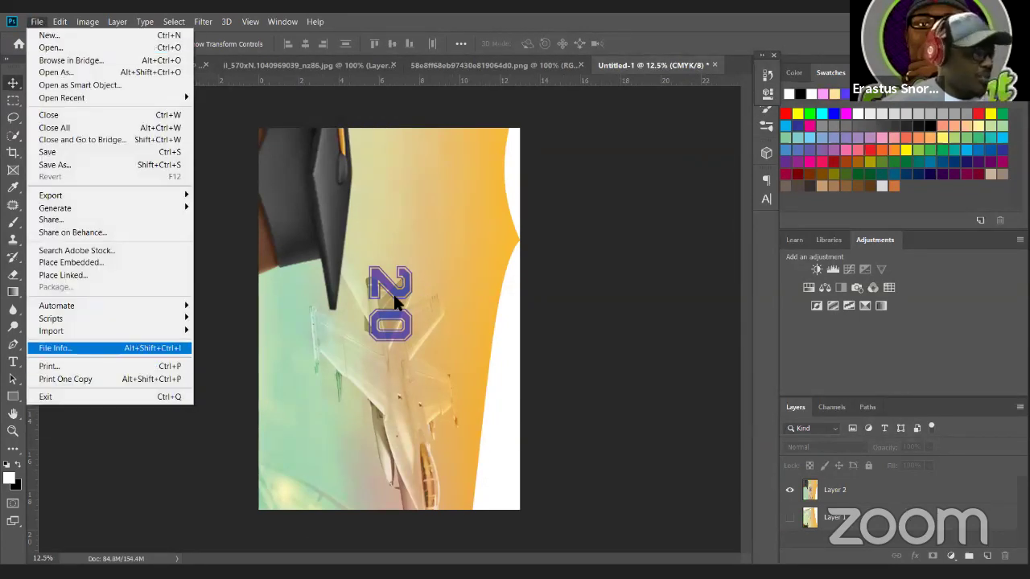
left_click(619, 241)
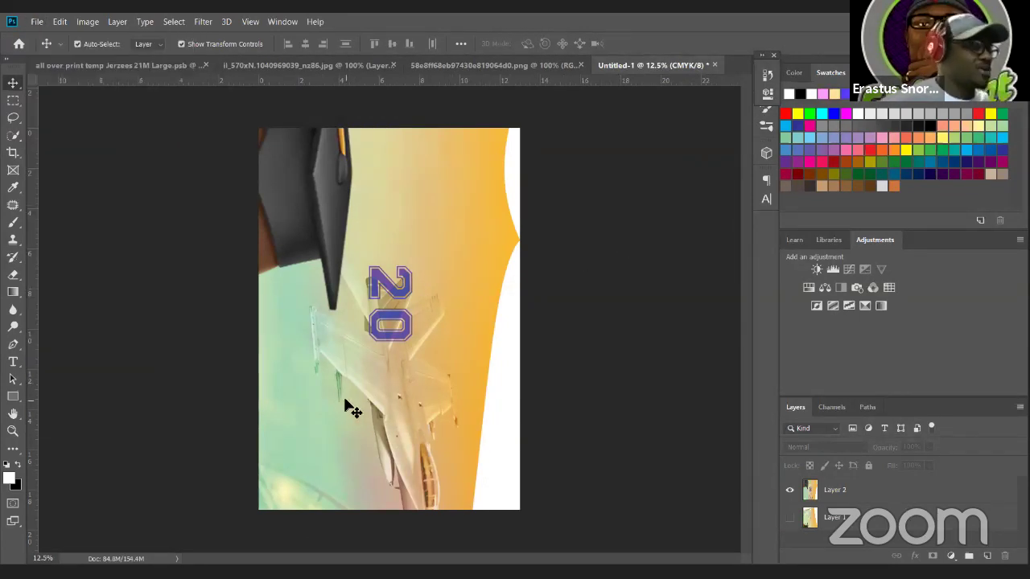